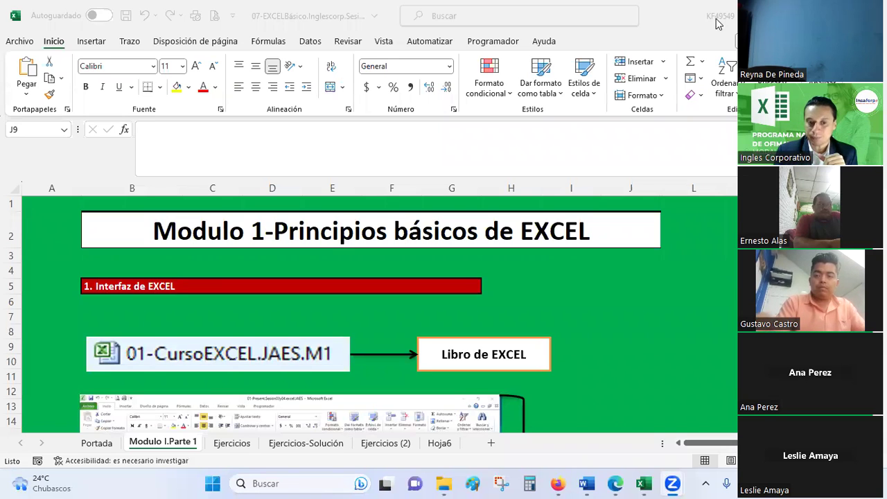
# Browse the course workbook's Ejercicios-Solución, Ejercicios (2), Hoja6 and Ejercicios sheets, returning to Modulo I.Parte 1
pyautogui.click(320, 445)
pyautogui.scroll(-3, 343, 350)
pyautogui.click(383, 446)
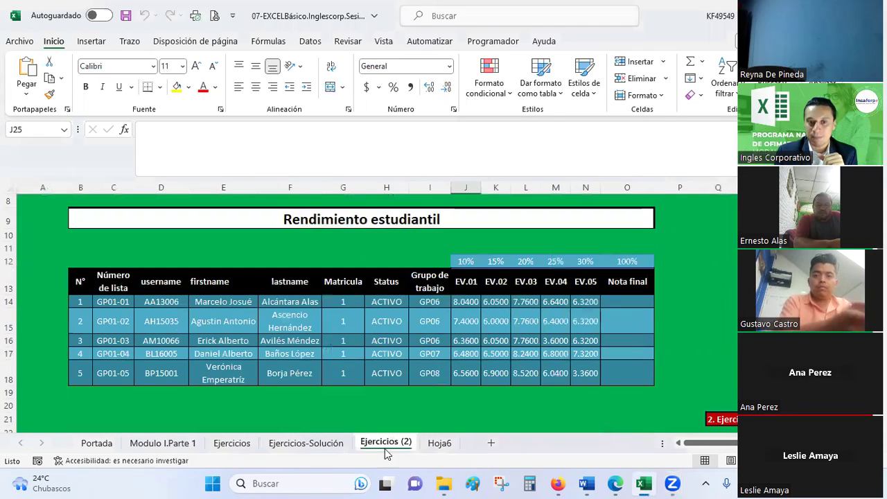
pyautogui.click(437, 446)
pyautogui.click(254, 447)
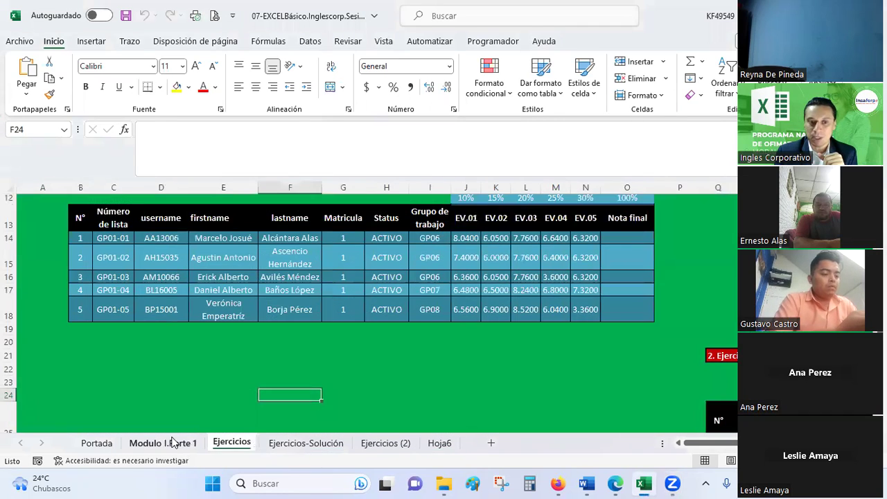
pyautogui.click(166, 443)
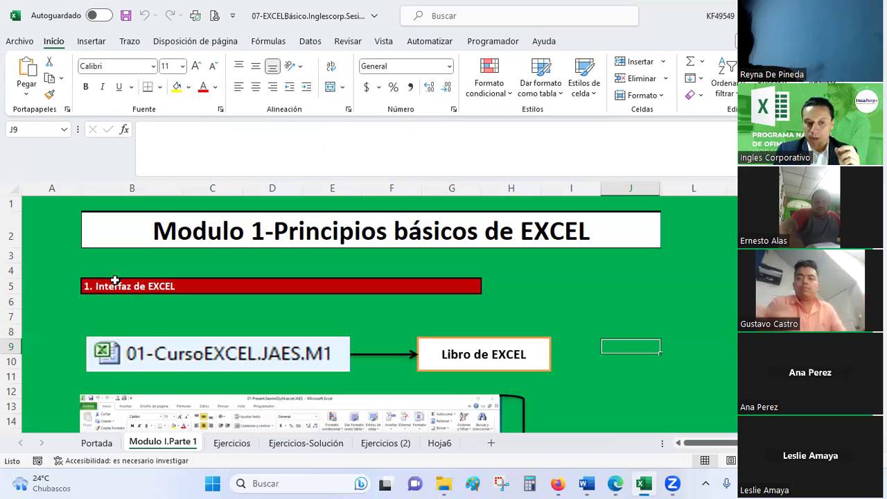
# Launch a new blank Excel workbook, Libro1, and place its restored window at the top-left
pyautogui.click(213, 483)
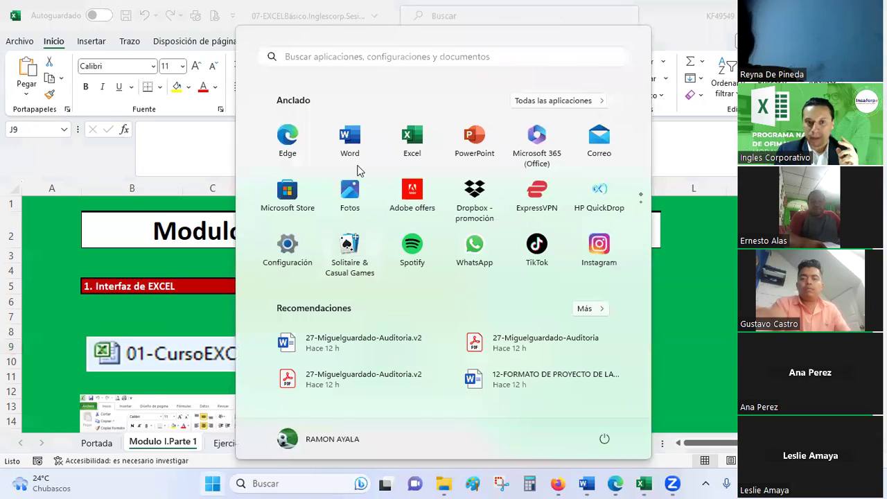
pyautogui.click(414, 133)
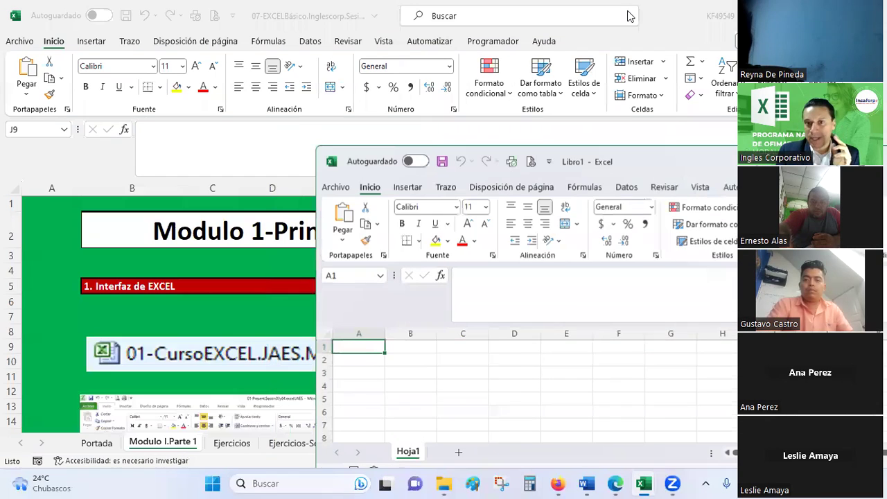
pyautogui.moveTo(628, 11); pyautogui.dragTo(647, 161)
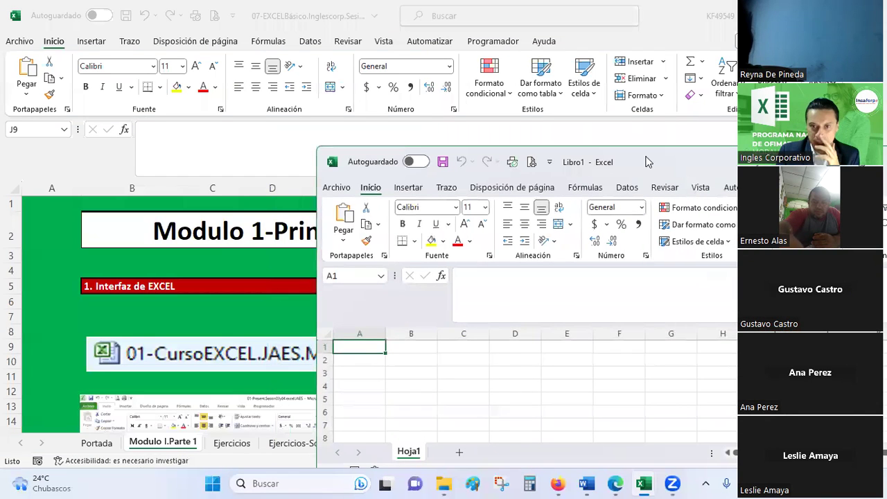
pyautogui.moveTo(590, 148); pyautogui.dragTo(376, 53)
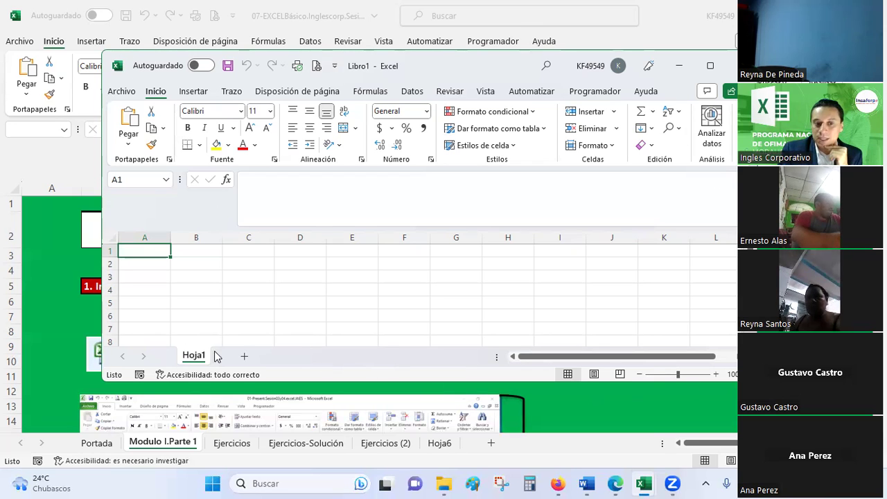
# Add sheet Hoja2, flip between the Hoja1 and Hoja2 tabs, then maximize the Libro1 window
pyautogui.click(204, 292)
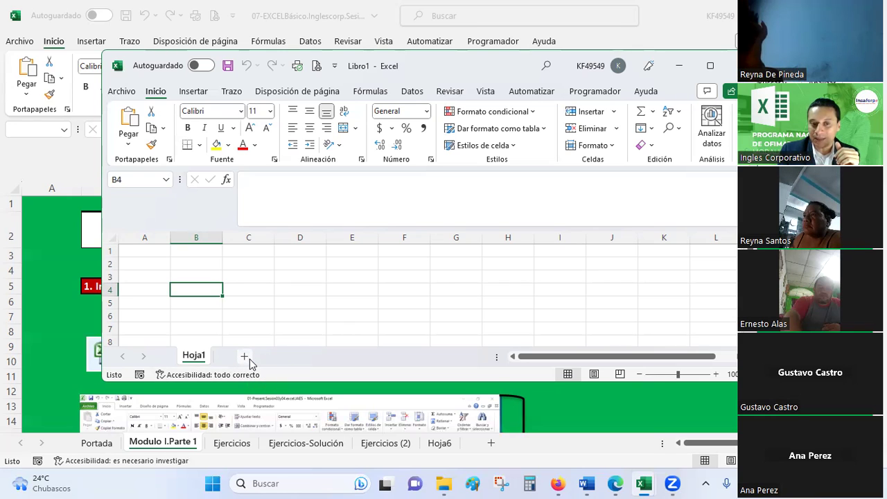
pyautogui.click(245, 357)
pyautogui.click(197, 357)
pyautogui.click(233, 357)
pyautogui.click(197, 357)
pyautogui.click(233, 357)
pyautogui.click(196, 357)
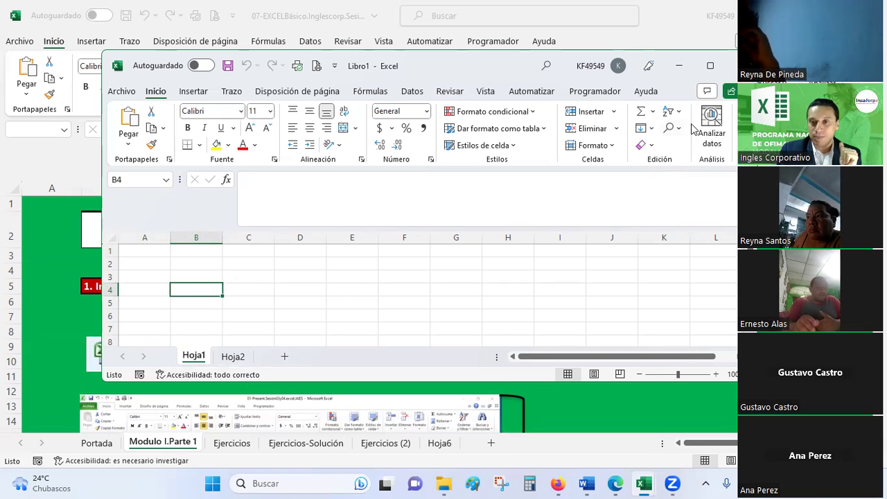
pyautogui.click(706, 68)
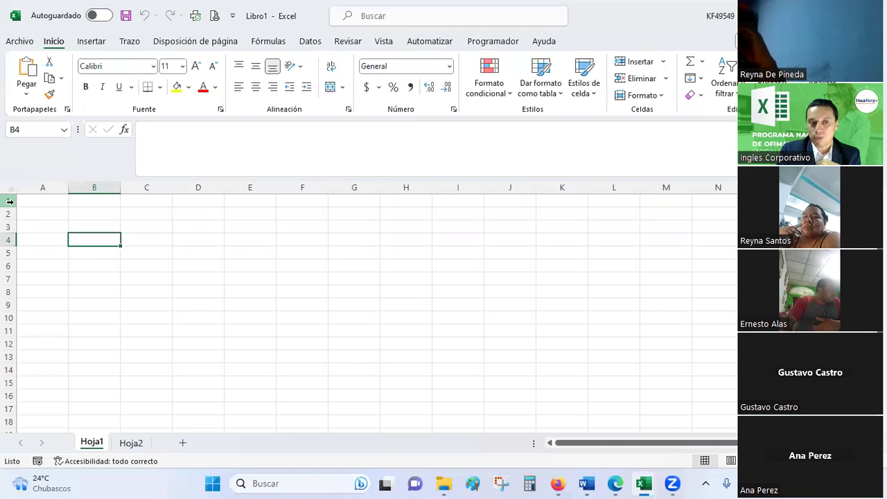
# Demonstrate whole-row and whole-column selections (rows 1-18, columns A-L), ending with rows 1-14 selected
pyautogui.moveTo(10, 201); pyautogui.dragTo(7, 422)
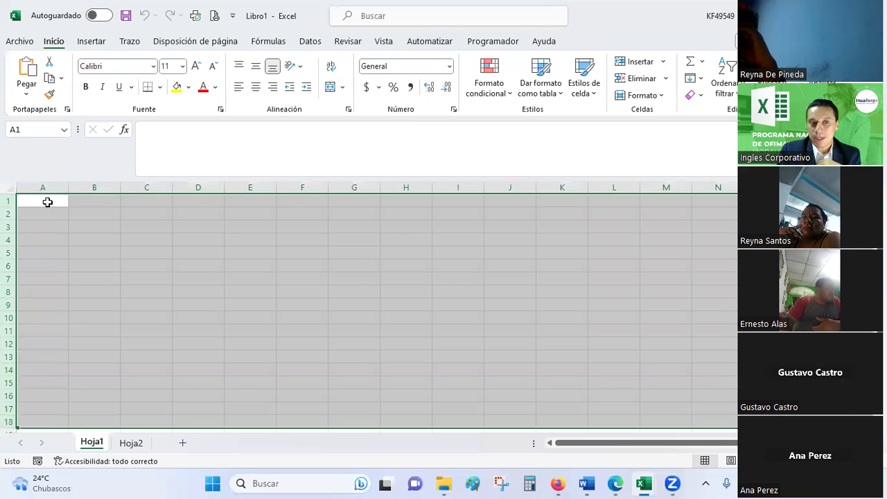
pyautogui.moveTo(43, 187); pyautogui.dragTo(620, 233)
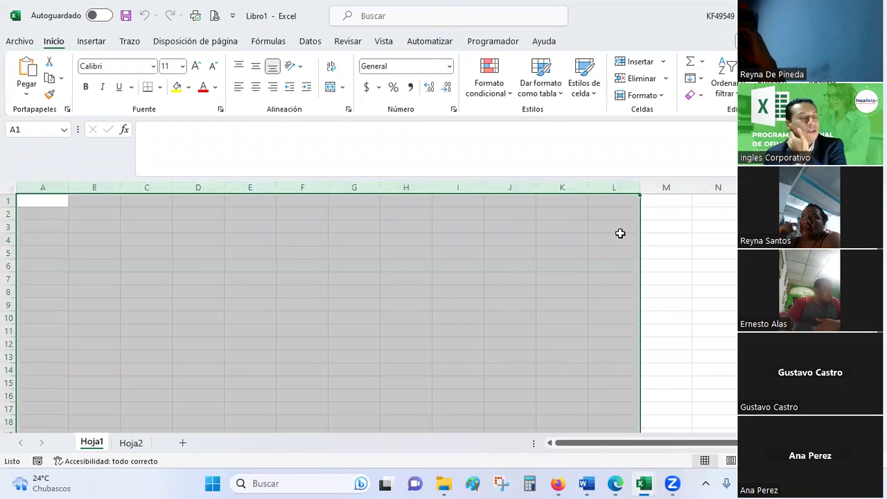
pyautogui.click(621, 233)
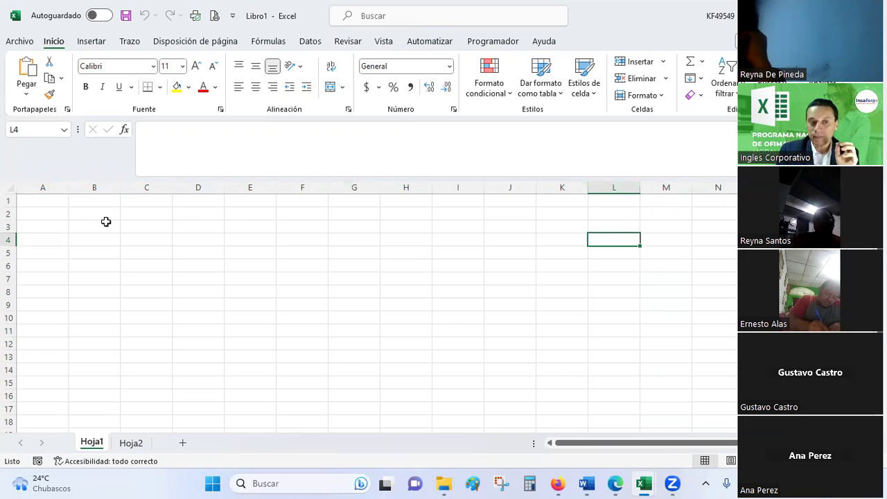
pyautogui.moveTo(8, 199); pyautogui.dragTo(5, 313)
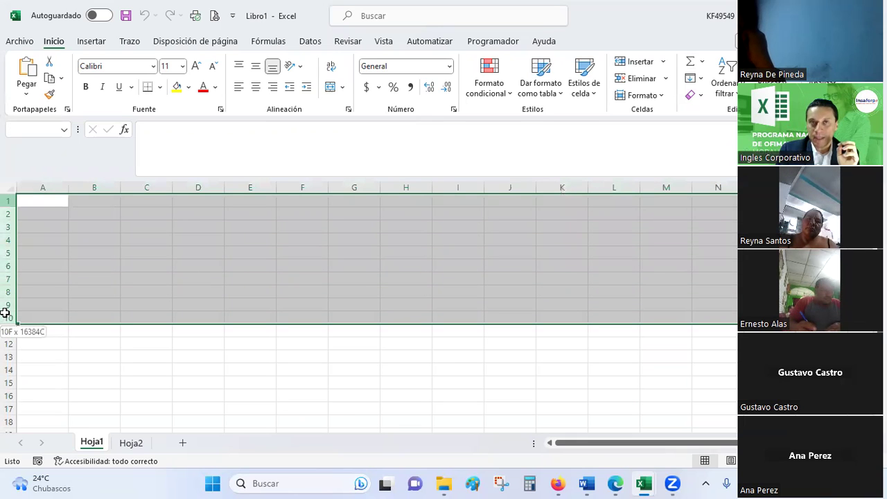
pyautogui.moveTo(5, 314); pyautogui.dragTo(5, 371)
pyautogui.click(250, 295)
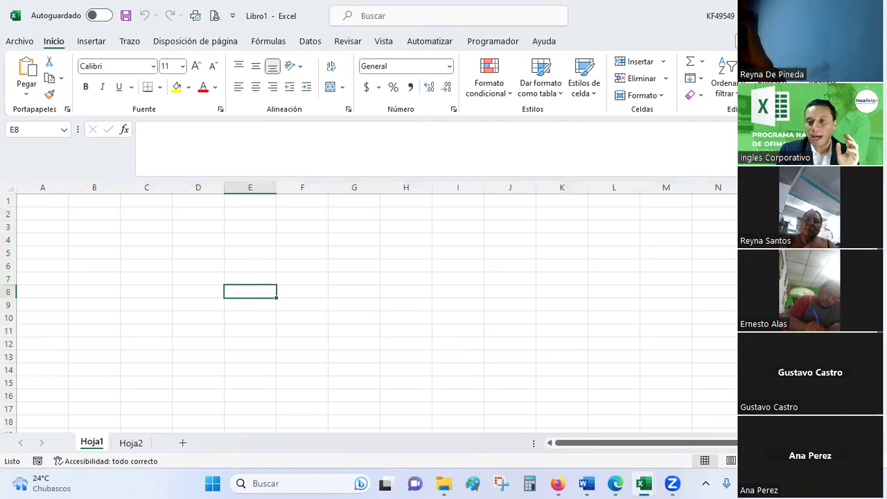
pyautogui.hscroll(2, 387, 314)
pyautogui.hscroll(3, 388, 314)
pyautogui.hscroll(3, 387, 314)
pyautogui.hscroll(2, 387, 313)
pyautogui.hscroll(3, 387, 314)
pyautogui.hscroll(2, 387, 314)
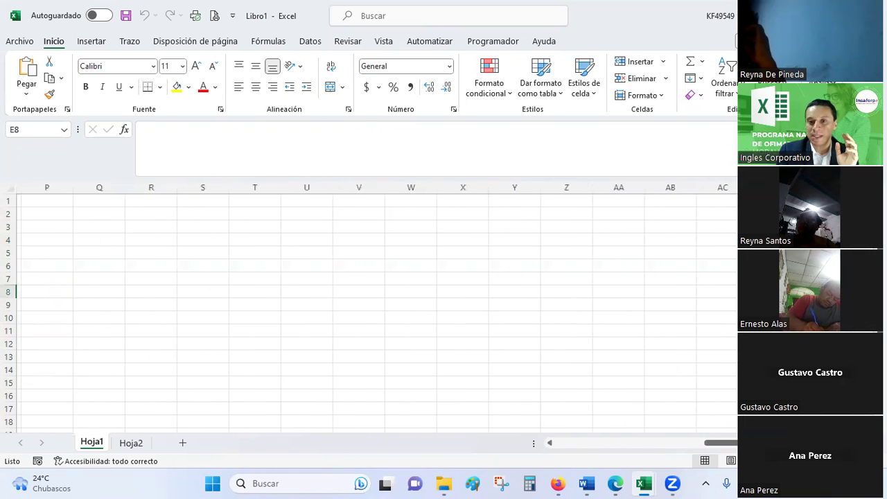
pyautogui.click(558, 187)
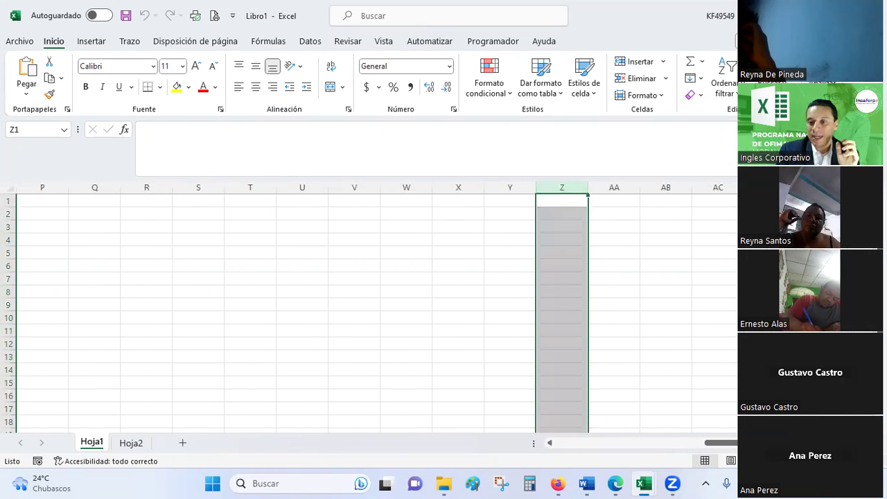
pyautogui.hscroll(1, 374, 312)
pyautogui.hscroll(2, 375, 311)
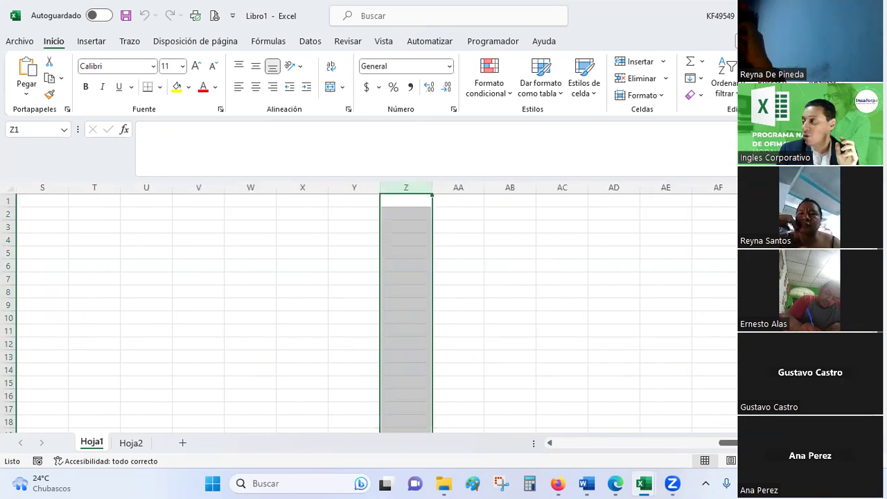
pyautogui.click(580, 302)
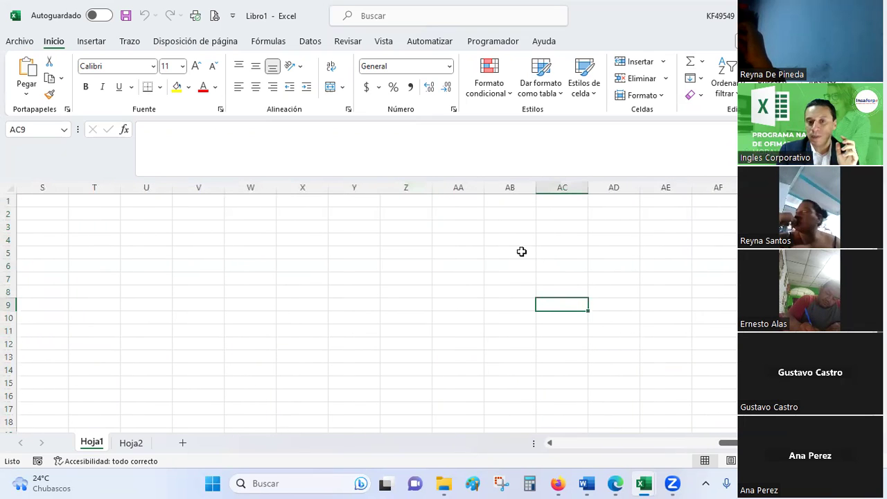
pyautogui.click(459, 180)
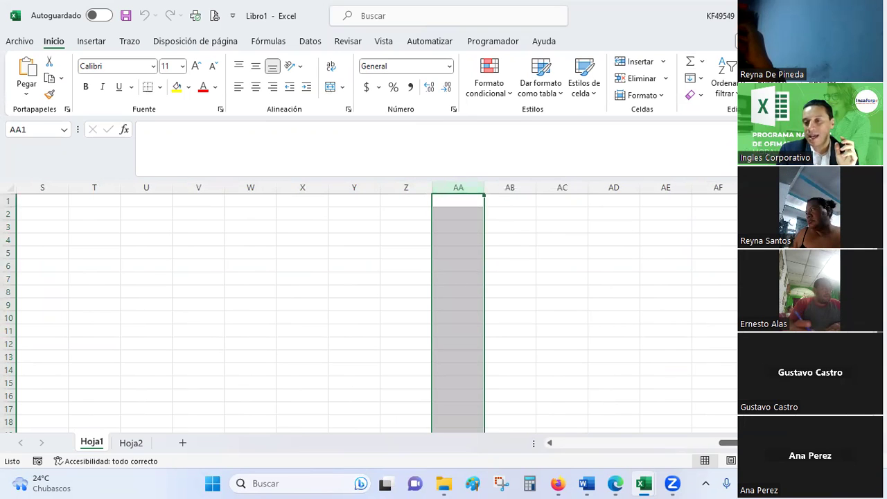
pyautogui.hscroll(5, 374, 312)
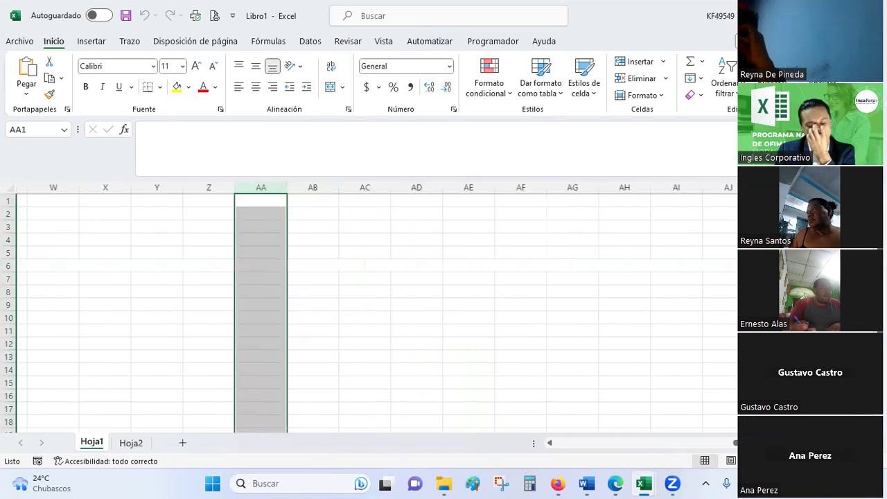
pyautogui.hscroll(2, 375, 311)
pyautogui.hscroll(2, 374, 312)
pyautogui.hscroll(2, 374, 311)
pyautogui.hscroll(2, 374, 311)
pyautogui.hscroll(2, 374, 312)
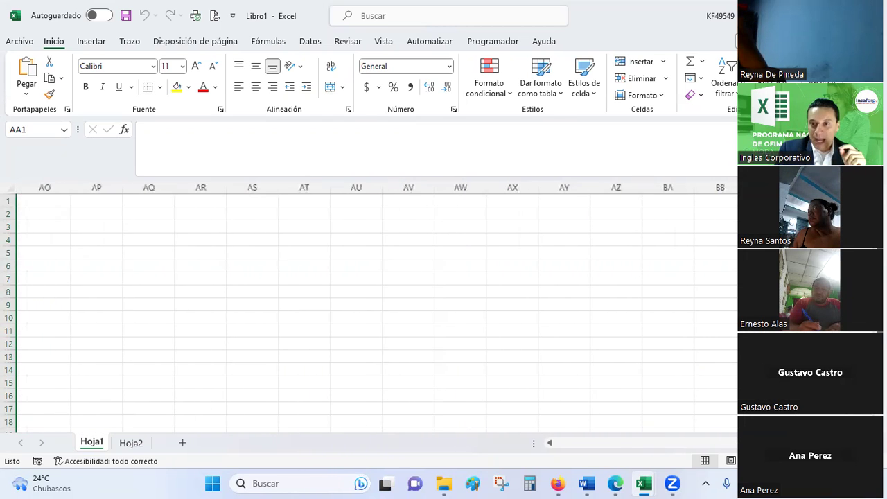
pyautogui.click(631, 184)
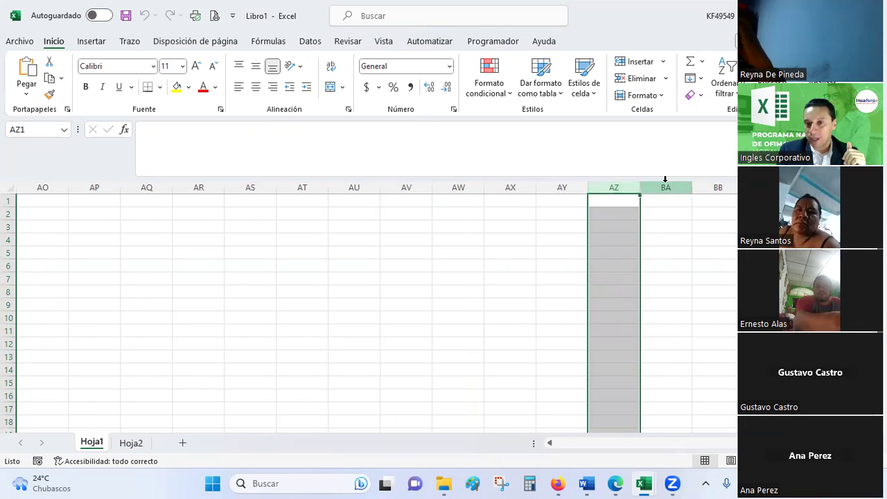
pyautogui.click(664, 187)
pyautogui.click(721, 187)
pyautogui.click(770, 187)
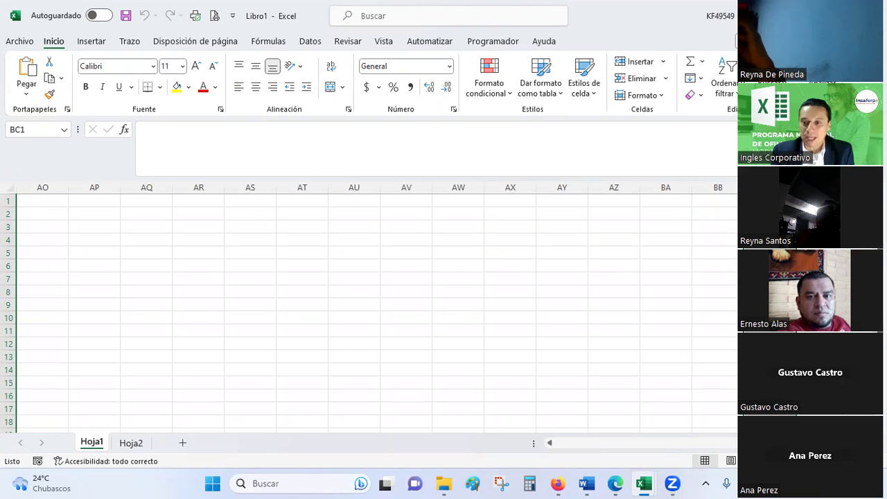
pyautogui.moveTo(728, 443)
pyautogui.mouseDown()
pyautogui.moveTo(708, 459)
pyautogui.moveTo(748, 459)
pyautogui.mouseUp()
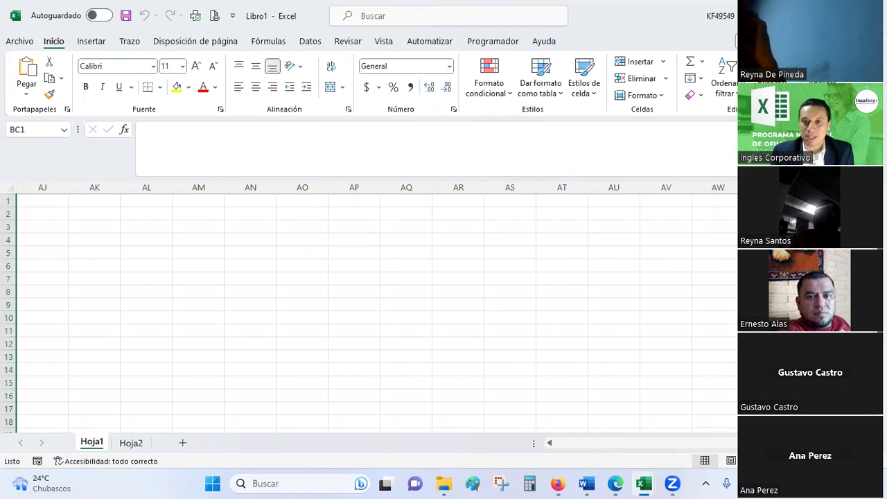
pyautogui.moveTo(762, 443); pyautogui.dragTo(545, 449)
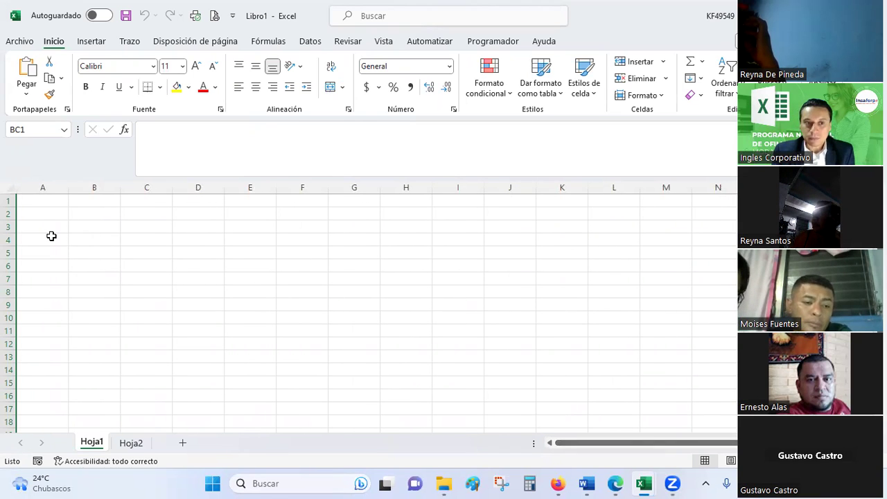
# Select whole columns A through M, then whole rows 1 through 15
pyautogui.click(47, 184)
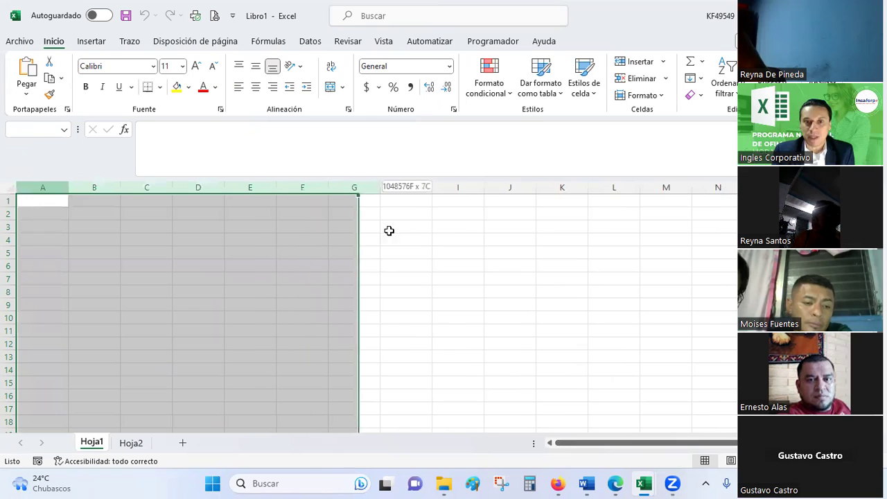
pyautogui.moveTo(47, 184); pyautogui.dragTo(642, 240)
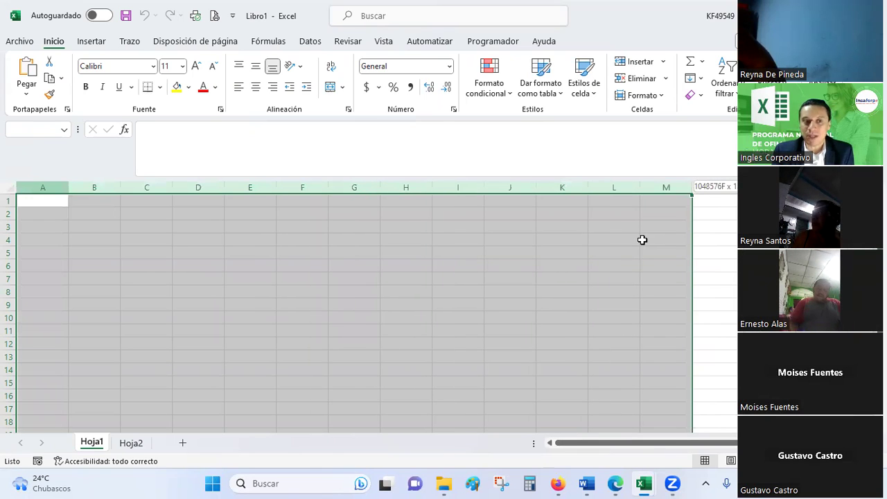
pyautogui.click(265, 262)
pyautogui.moveTo(9, 198); pyautogui.dragTo(5, 388)
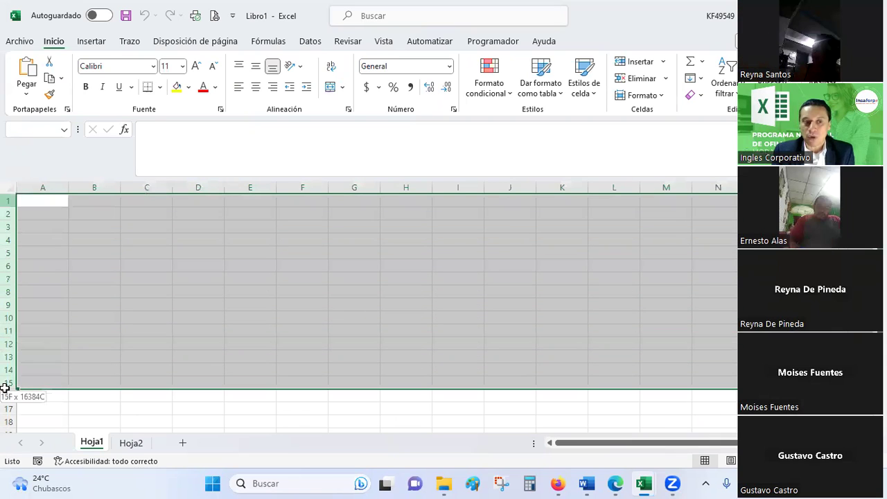
pyautogui.moveTo(4, 388); pyautogui.dragTo(5, 388)
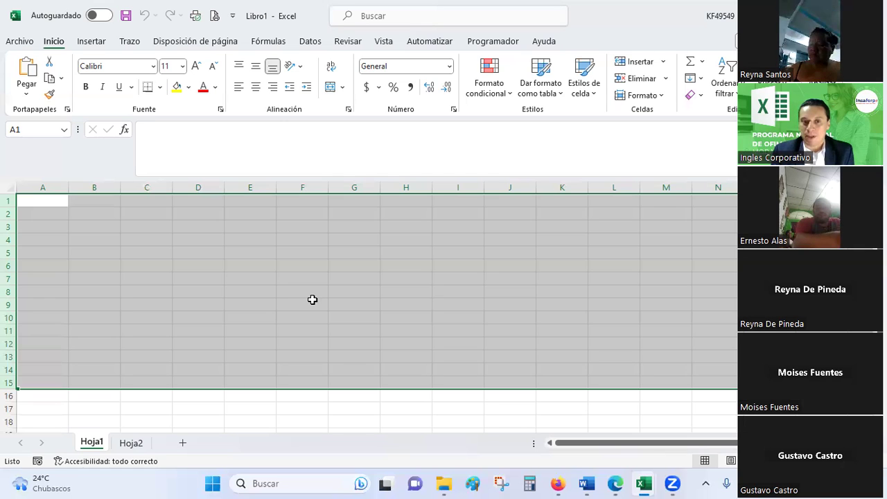
# Select column F together with row 6, then cell F6 where they cross
pyautogui.click(306, 186)
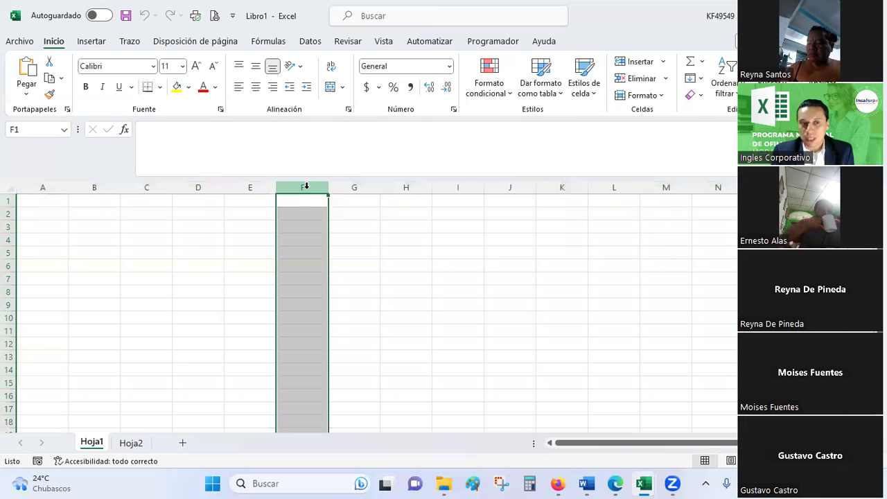
pyautogui.keyDown('ctrl'); pyautogui.click(10, 264); pyautogui.keyUp('ctrl')
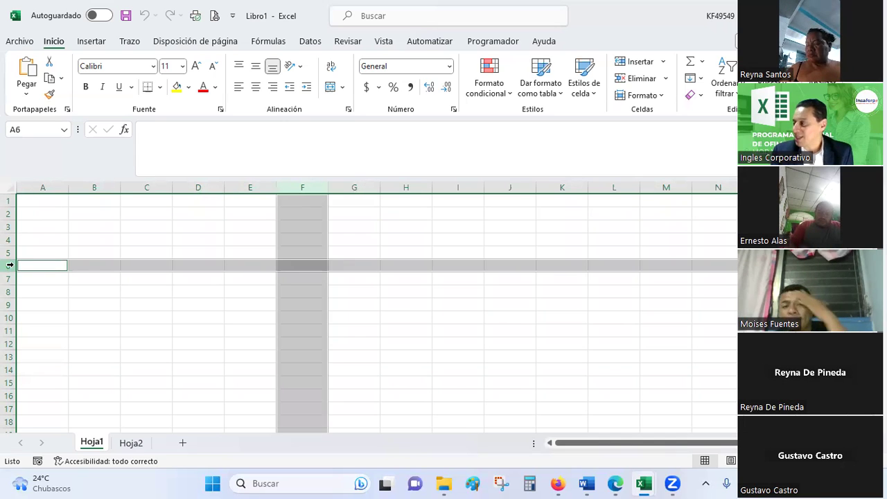
pyautogui.click(311, 266)
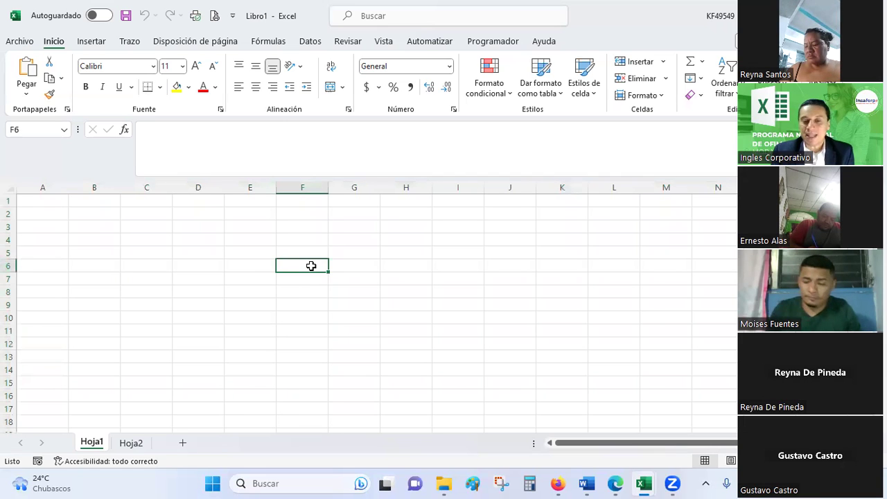
# Zoom in and enter the label F6 in cell F6
pyautogui.scroll(2, 283, 299)
pyautogui.scroll(2, 283, 298)
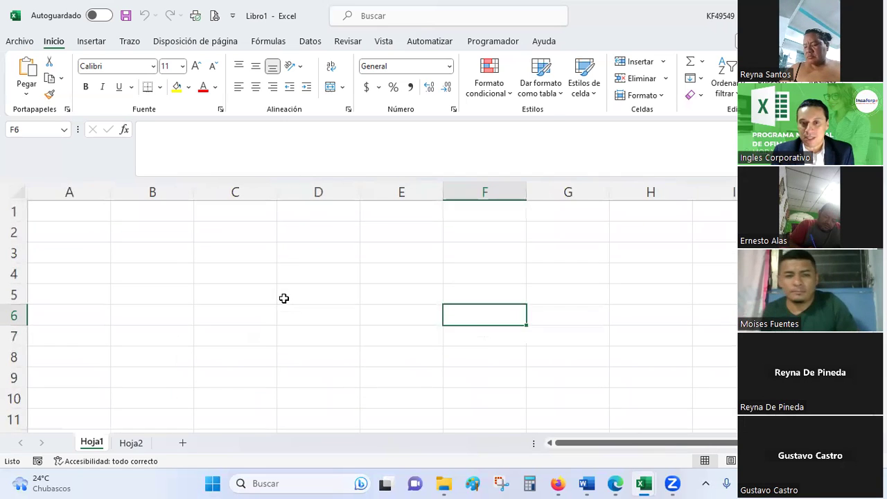
pyautogui.scroll(2, 283, 299)
pyautogui.moveTo(658, 444); pyautogui.dragTo(691, 444)
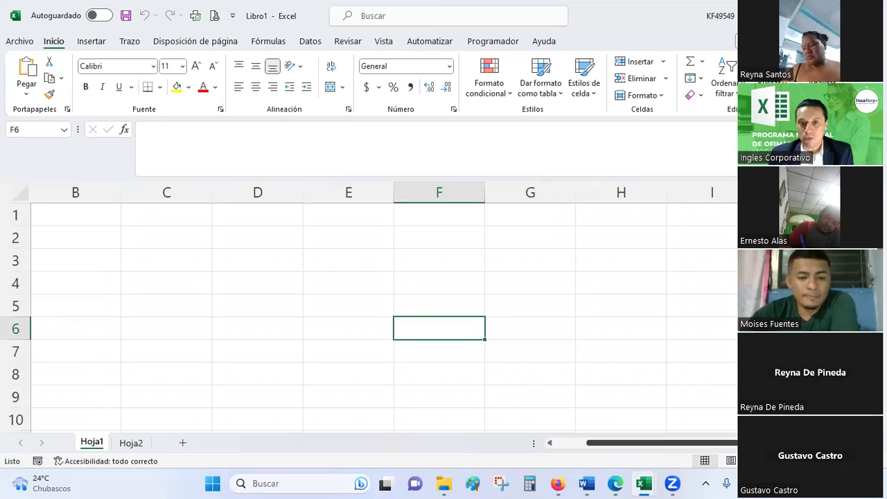
pyautogui.write('f')
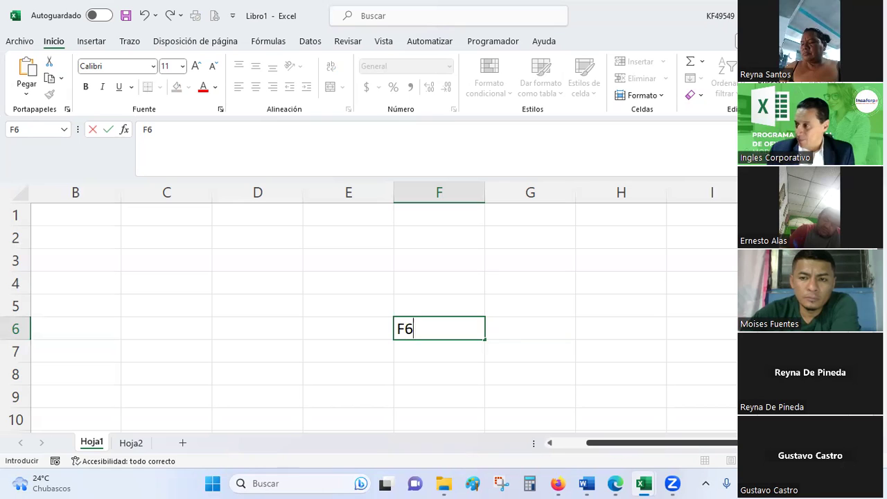
pyautogui.press('Return')
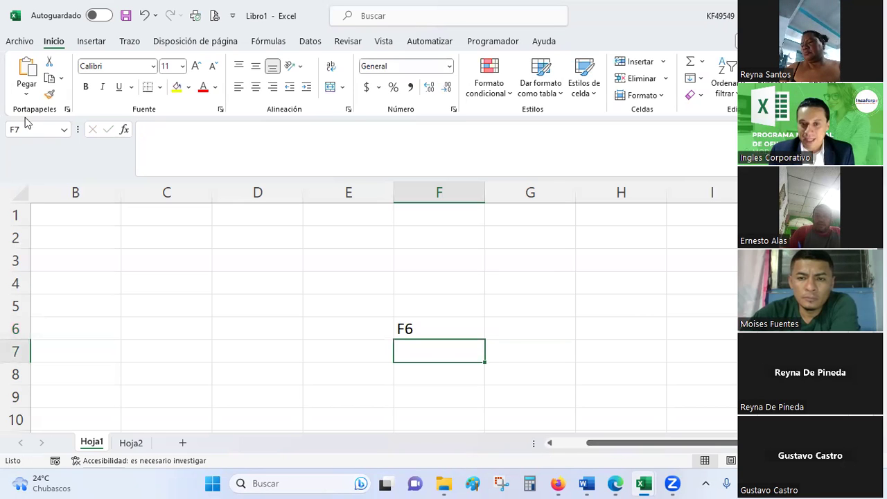
# Centre the F6 label and give cell F6 a thick outside border
pyautogui.click(449, 332)
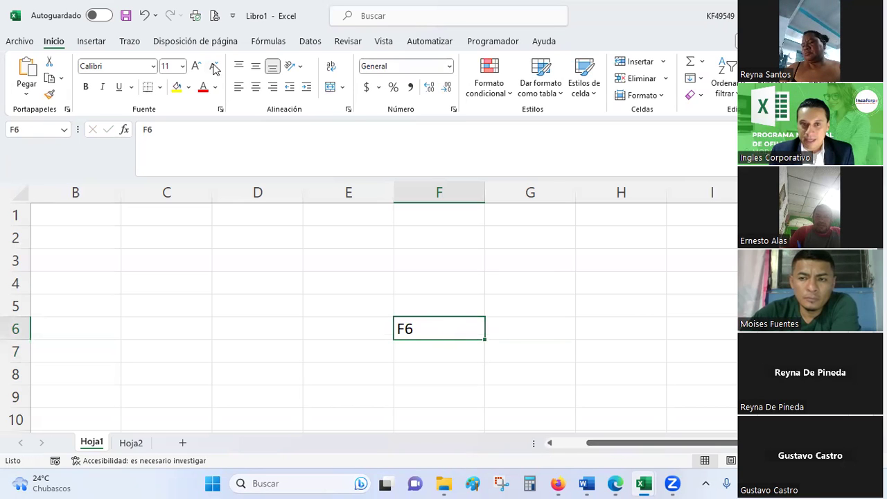
pyautogui.click(255, 87)
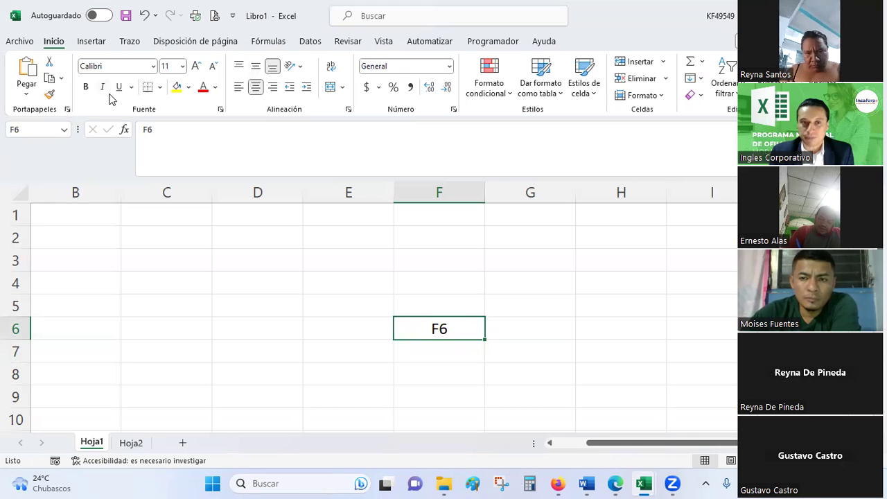
pyautogui.click(159, 86)
pyautogui.click(169, 256)
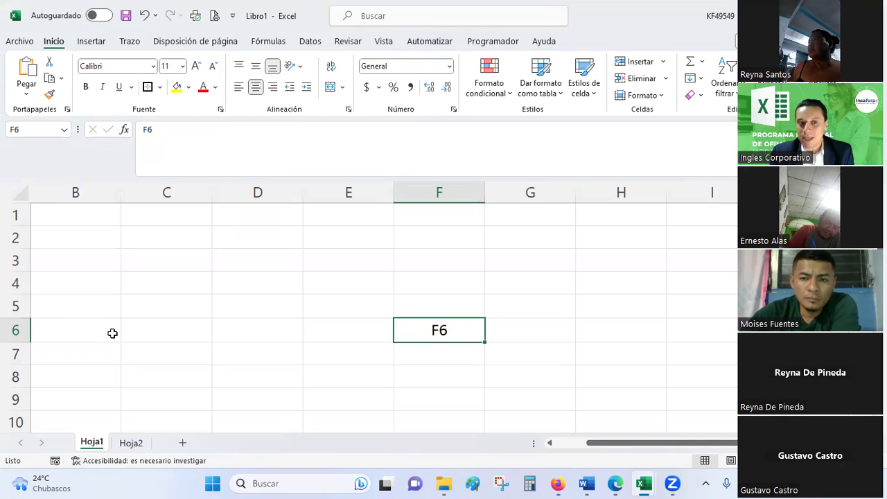
pyautogui.click(15, 330)
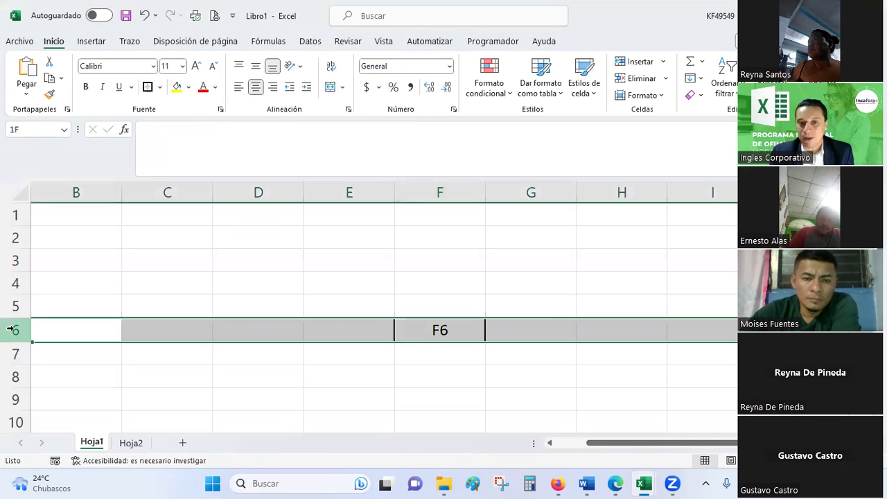
# Highlight column F with row 6, then type Celda into cell F5 above F6
pyautogui.keyDown('ctrl'); pyautogui.click(441, 191); pyautogui.keyUp('ctrl')
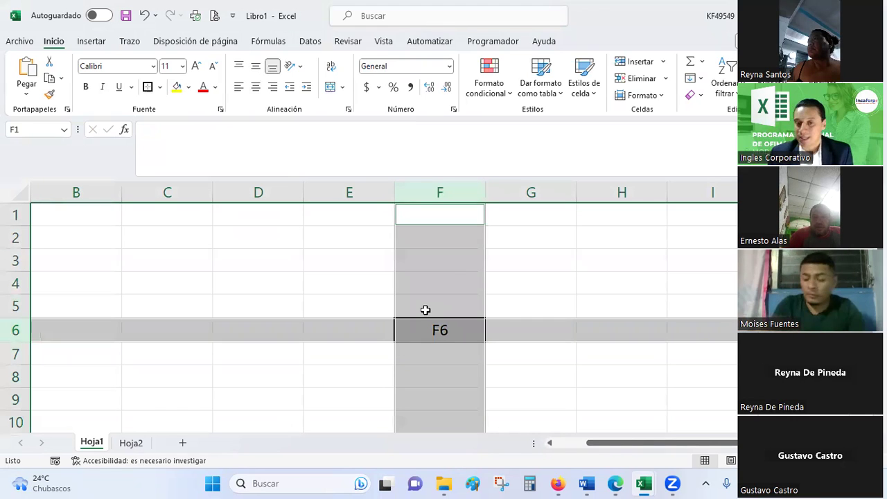
pyautogui.click(425, 310)
pyautogui.write('cELDA')
pyautogui.press('Return')
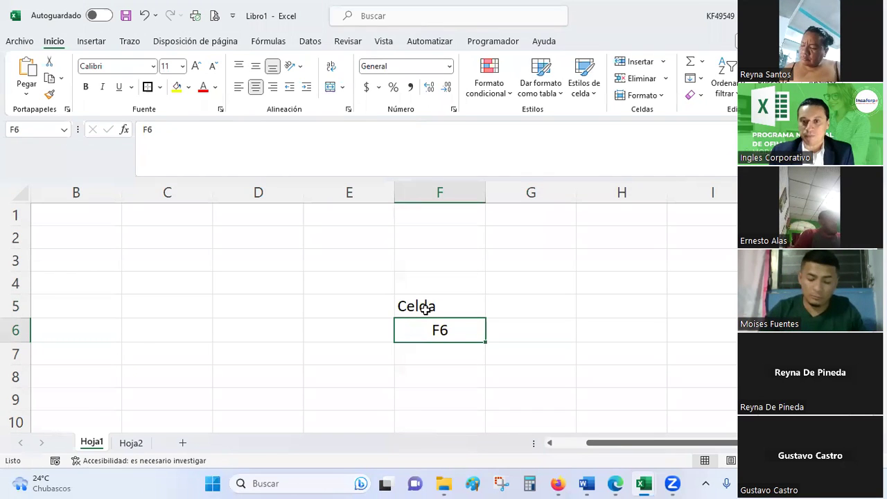
pyautogui.hscroll(1, 425, 308)
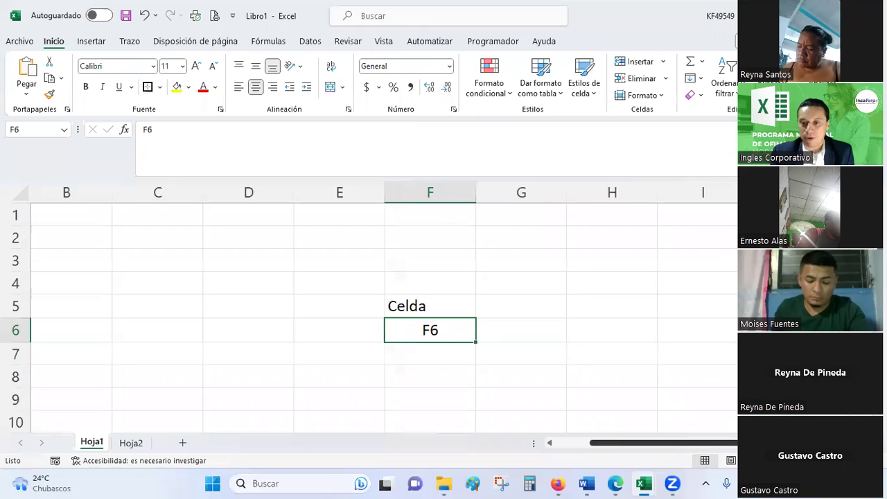
pyautogui.hscroll(2, 426, 309)
pyautogui.click(703, 329)
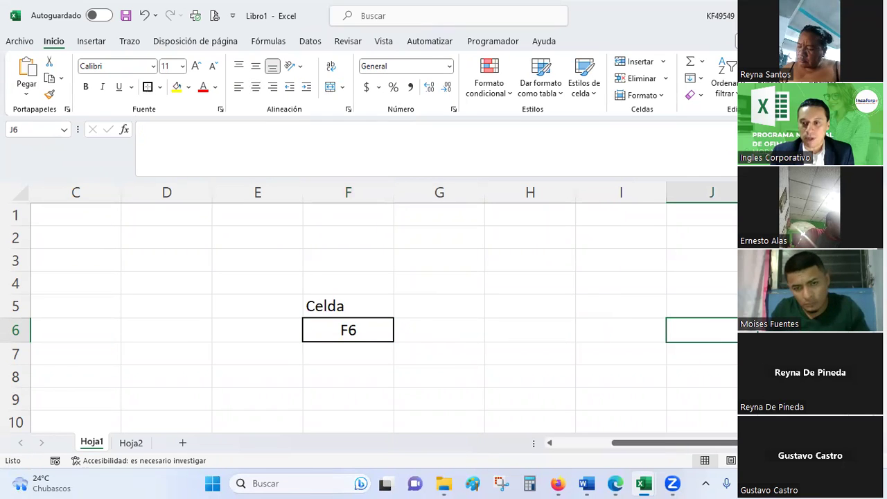
pyautogui.hscroll(1, 615, 310)
pyautogui.hscroll(3, 614, 309)
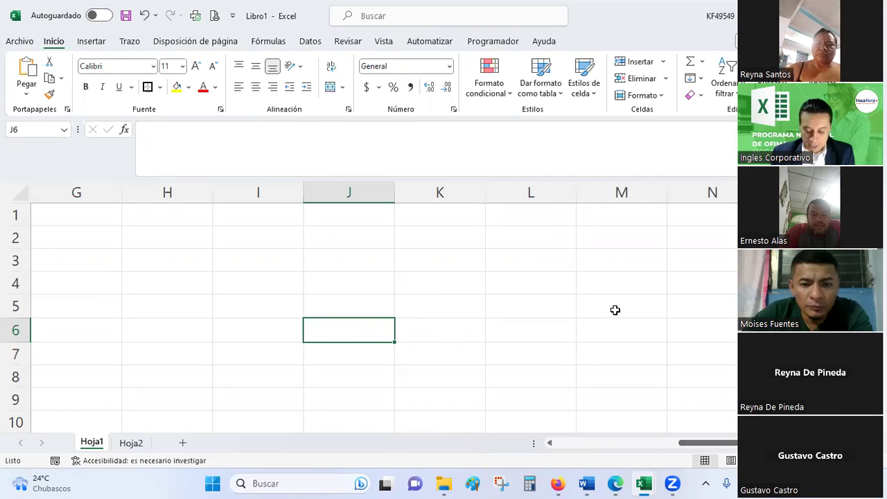
# Enter the label J6 in cell J6 and centre it
pyautogui.write('j')
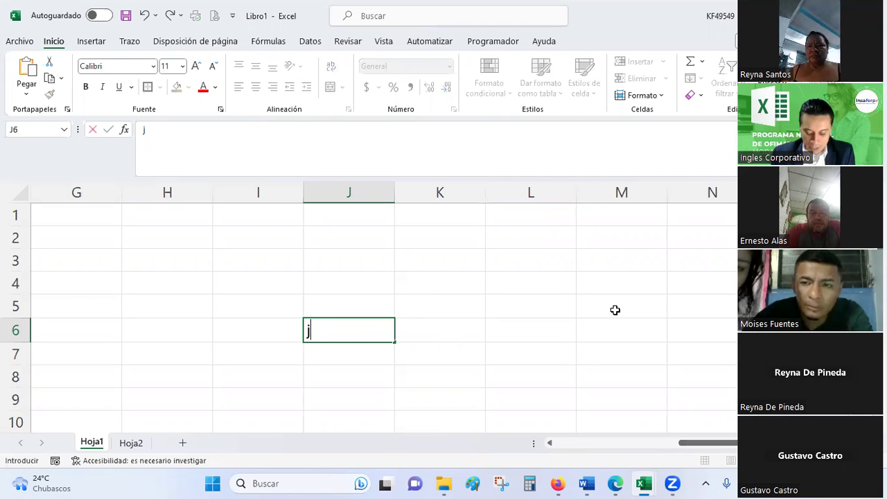
pyautogui.press('BackSpace')
pyautogui.write('J6')
pyautogui.press('Return')
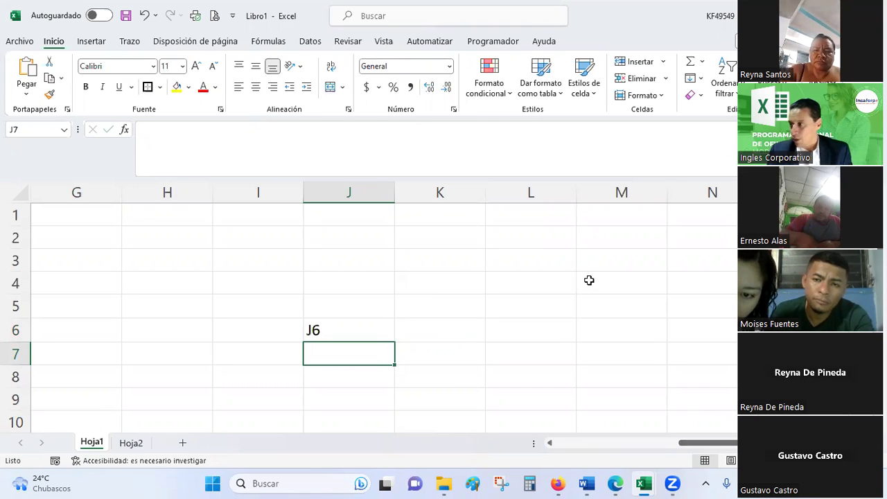
pyautogui.click(349, 337)
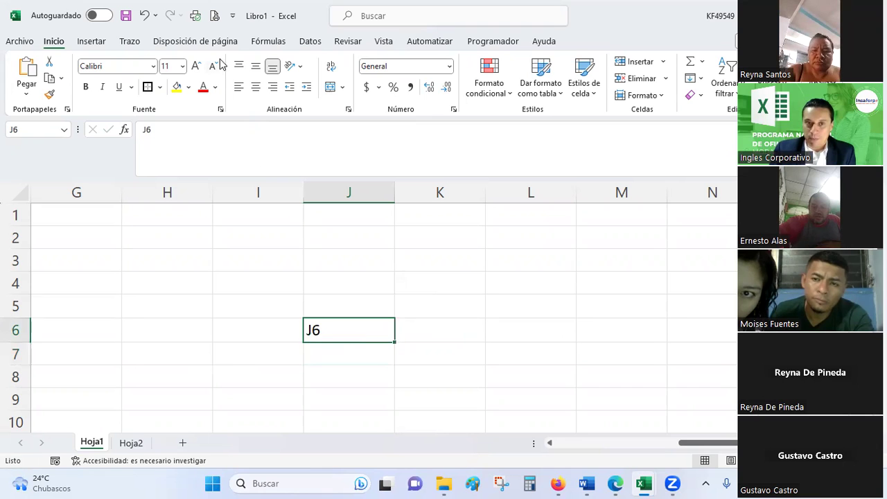
pyautogui.click(259, 85)
# Scroll back to column A and select cell D6
pyautogui.scroll(-1, 467, 349)
pyautogui.scroll(-2, 467, 350)
pyautogui.scroll(1, 467, 348)
pyautogui.scroll(1, 467, 349)
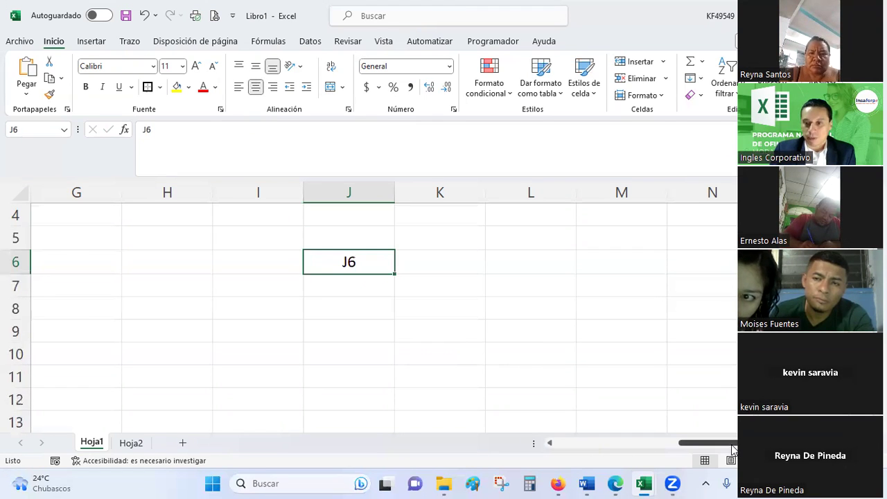
pyautogui.moveTo(733, 444); pyautogui.dragTo(582, 444)
pyautogui.click(582, 444)
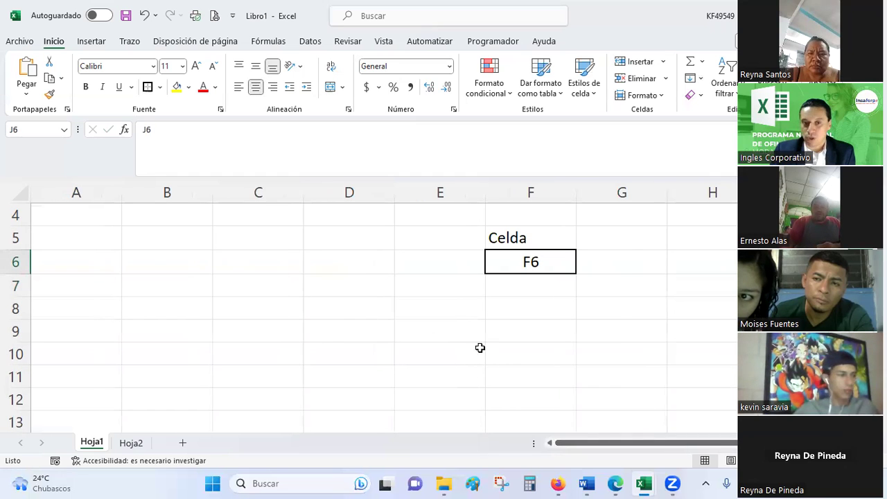
pyautogui.scroll(-1, 327, 292)
pyautogui.scroll(1, 326, 291)
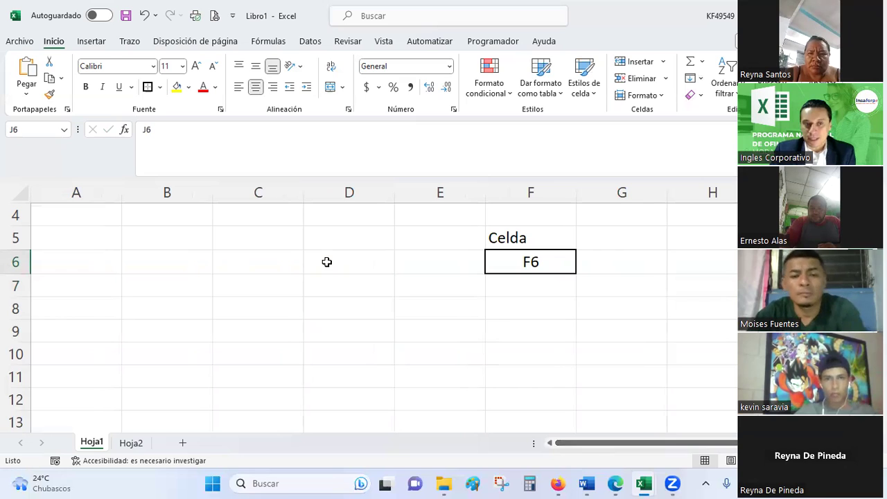
pyautogui.click(327, 262)
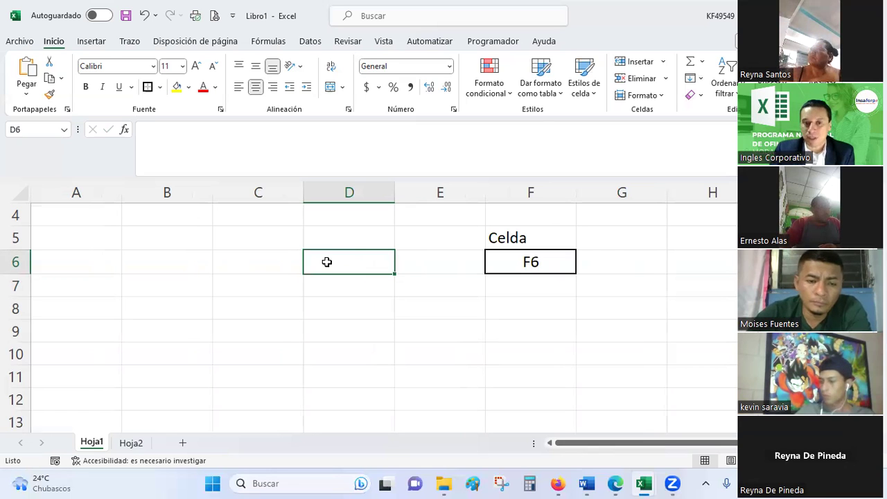
pyautogui.click(256, 308)
pyautogui.moveTo(257, 309)
pyautogui.mouseDown()
pyautogui.moveTo(243, 434)
pyautogui.moveTo(256, 381)
pyautogui.mouseUp()
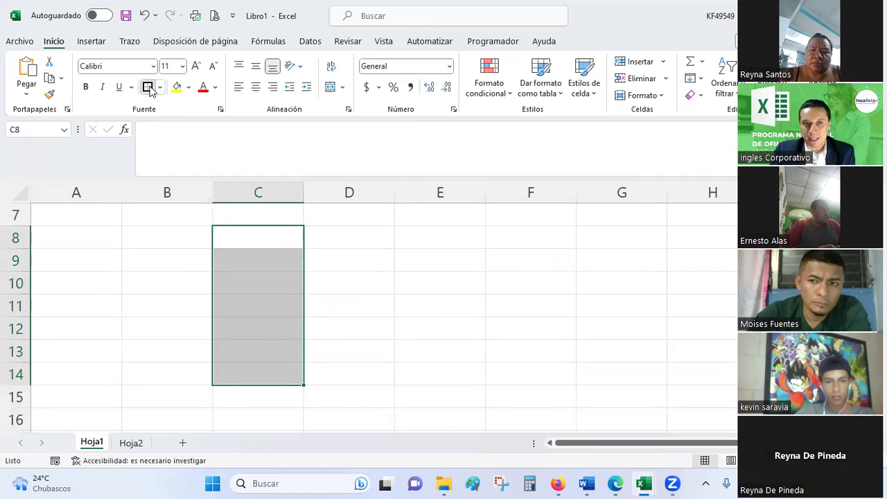
pyautogui.click(177, 86)
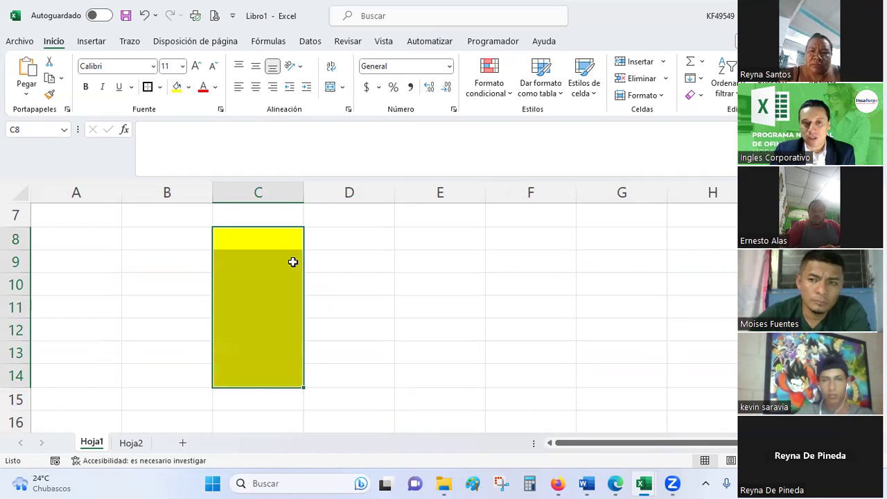
pyautogui.click(277, 239)
pyautogui.write('C')
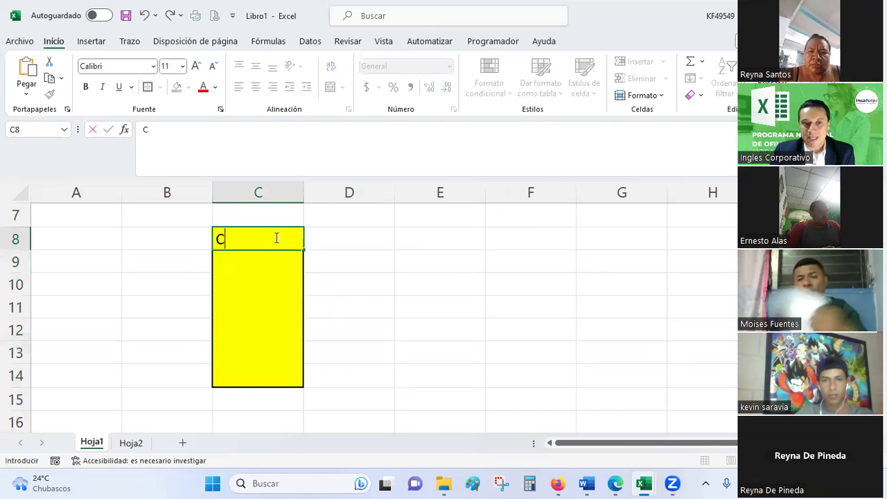
pyautogui.write('8')
pyautogui.press('Return')
pyautogui.press('Return')
pyautogui.press('Return')
pyautogui.press('Return')
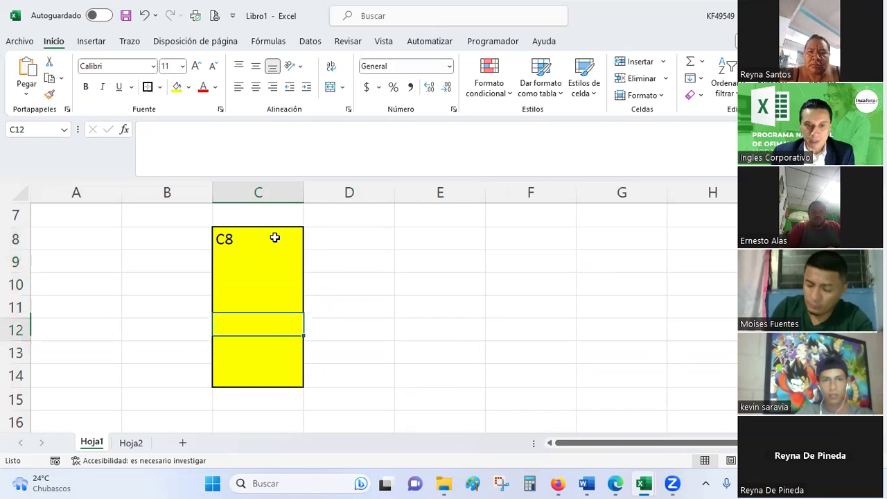
pyautogui.press('Return')
pyautogui.press('Return')
pyautogui.press('Return')
pyautogui.press('Up')
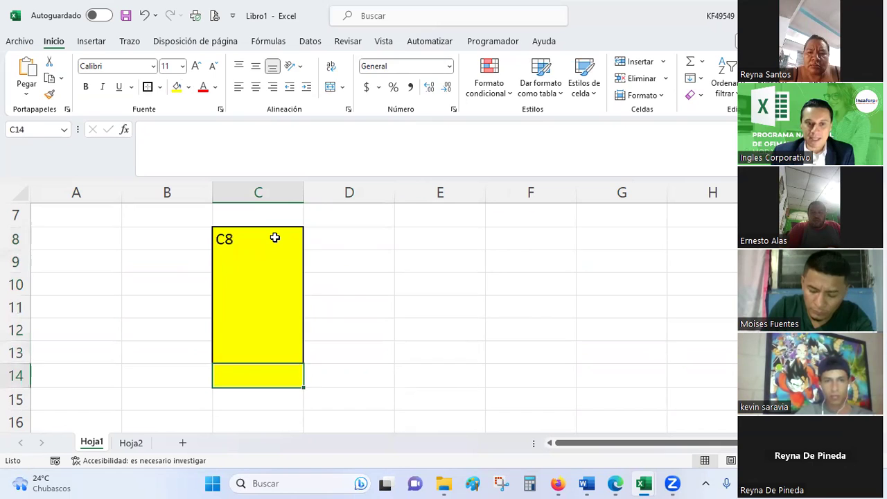
pyautogui.write('C14')
pyautogui.press('Return')
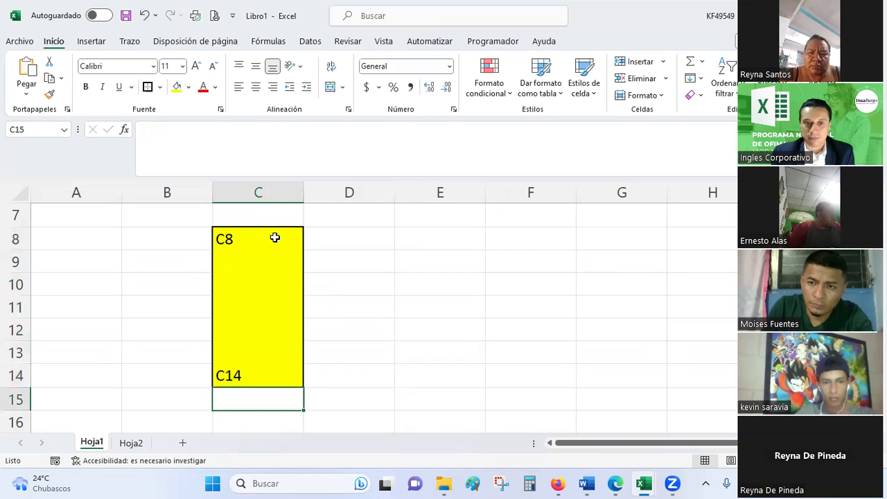
pyautogui.moveTo(274, 238); pyautogui.dragTo(273, 386)
pyautogui.click(249, 229)
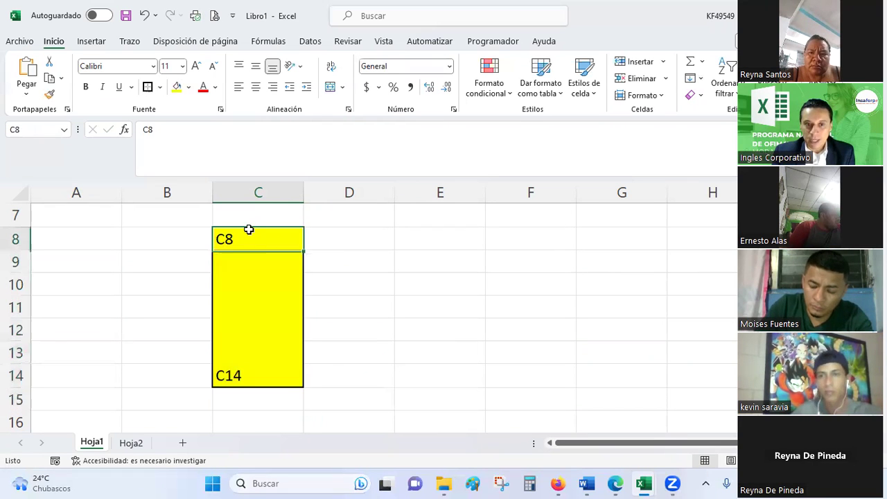
pyautogui.moveTo(248, 230); pyautogui.dragTo(246, 371)
pyautogui.click(258, 87)
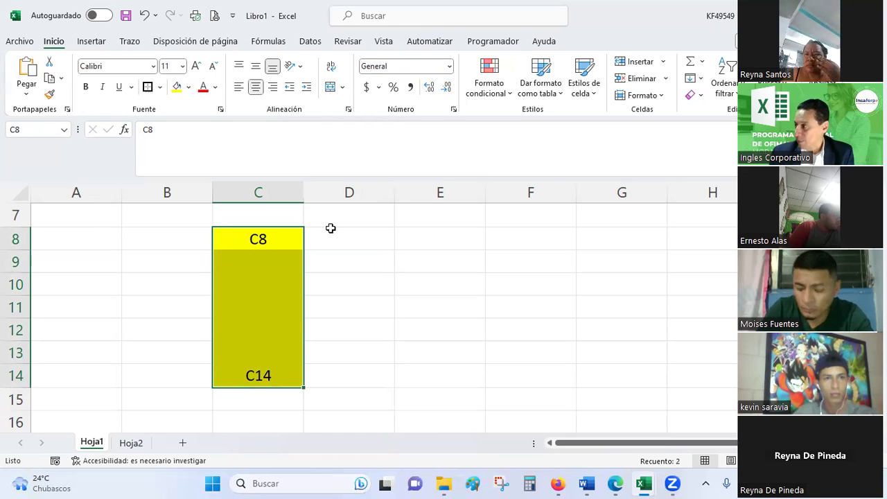
pyautogui.scroll(1, 330, 228)
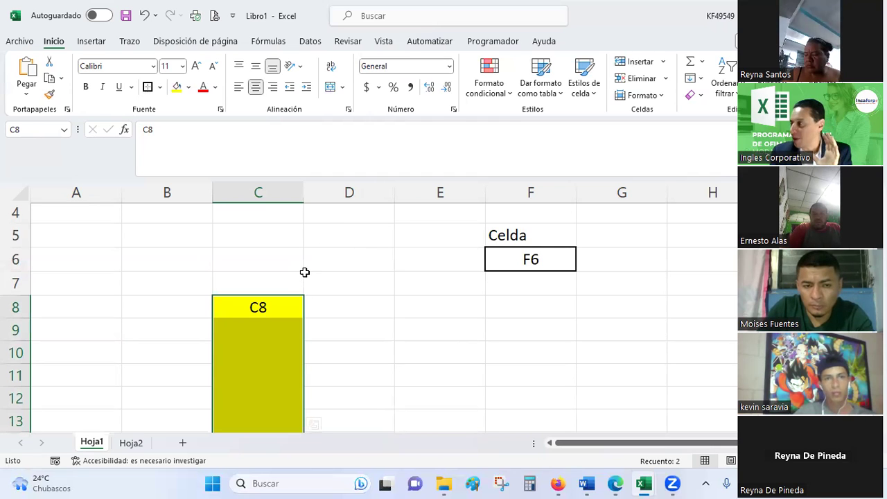
pyautogui.scroll(-1, 287, 286)
pyautogui.scroll(1, 286, 285)
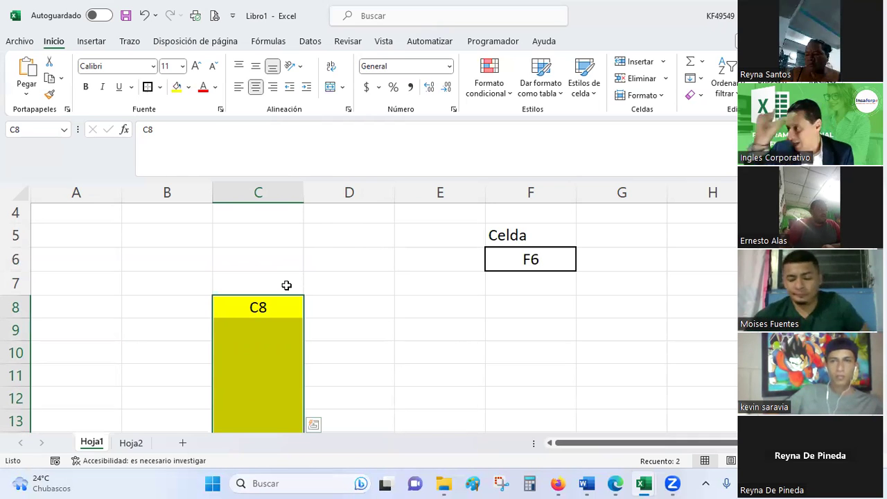
# Type the range label (C8:C14) into cell C7
pyautogui.click(297, 282)
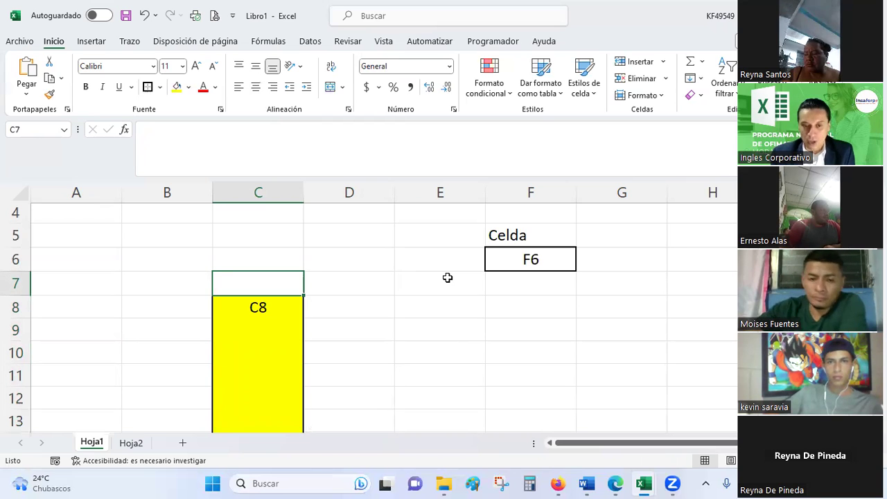
pyautogui.write('(C8:')
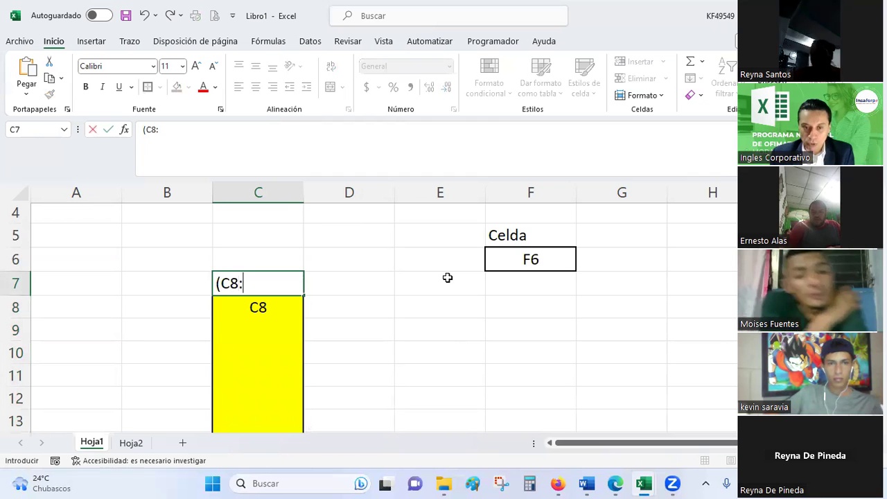
pyautogui.write('C14')
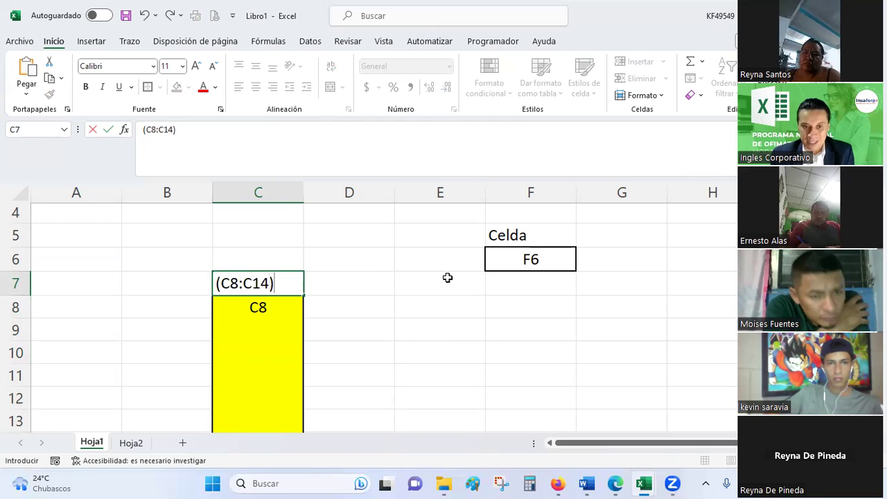
pyautogui.press('Return')
pyautogui.scroll(-2, 448, 277)
pyautogui.scroll(1, 448, 277)
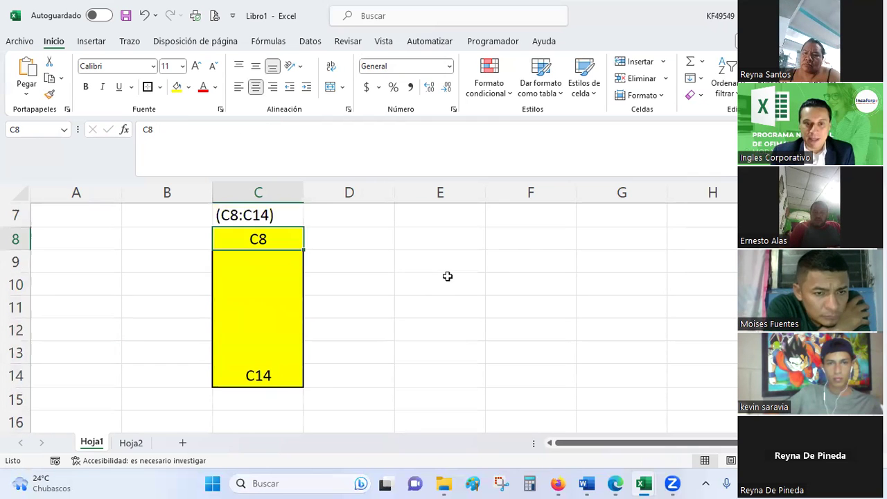
# Centre the C7 label, then point out the range's end cells C8 and C14
pyautogui.click(263, 217)
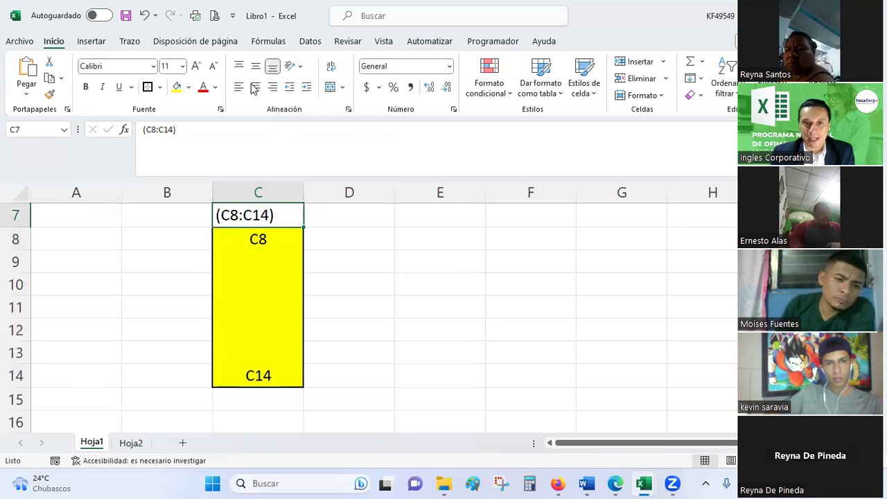
pyautogui.click(256, 87)
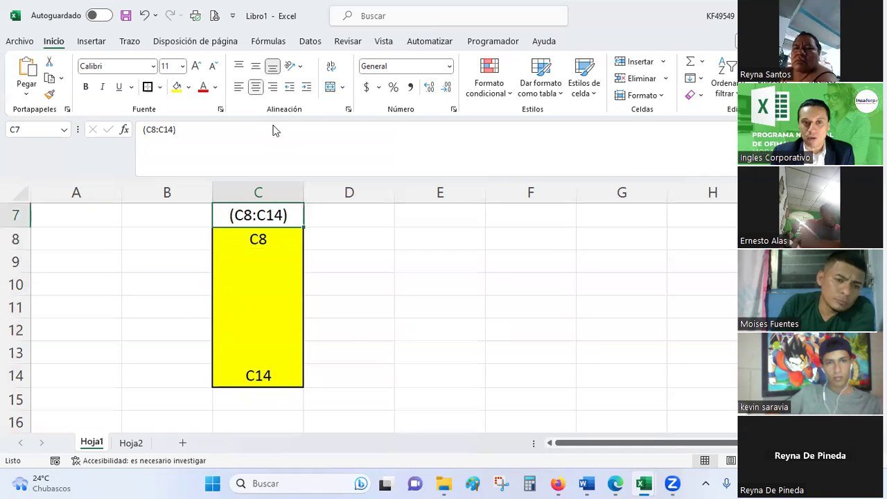
pyautogui.click(250, 239)
pyautogui.click(275, 380)
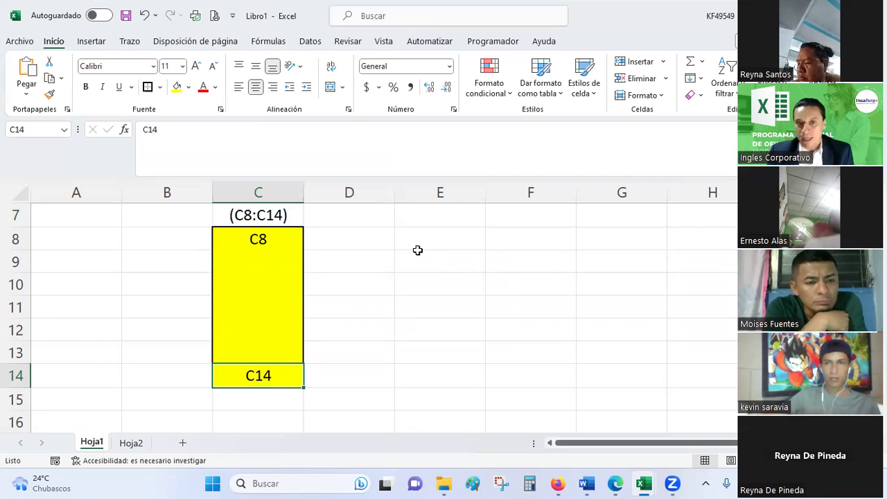
# Give range D9:H9 a border and a light blue fill
pyautogui.moveTo(355, 262); pyautogui.dragTo(685, 257)
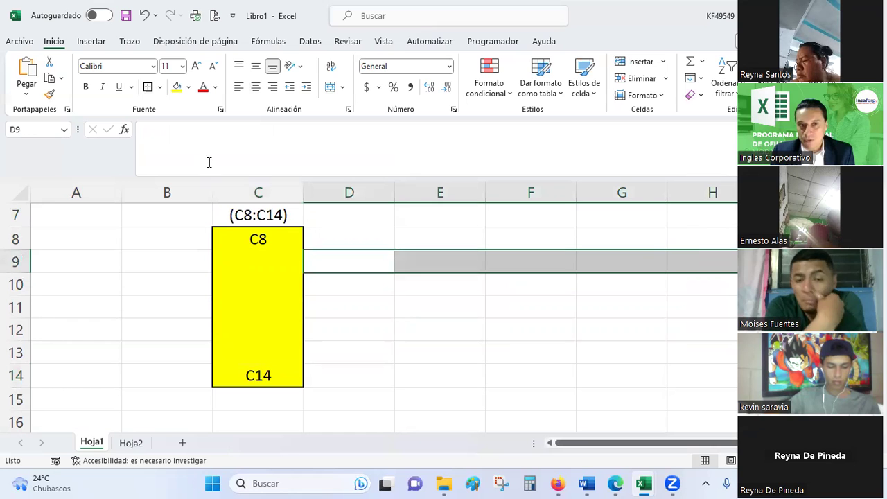
pyautogui.click(149, 88)
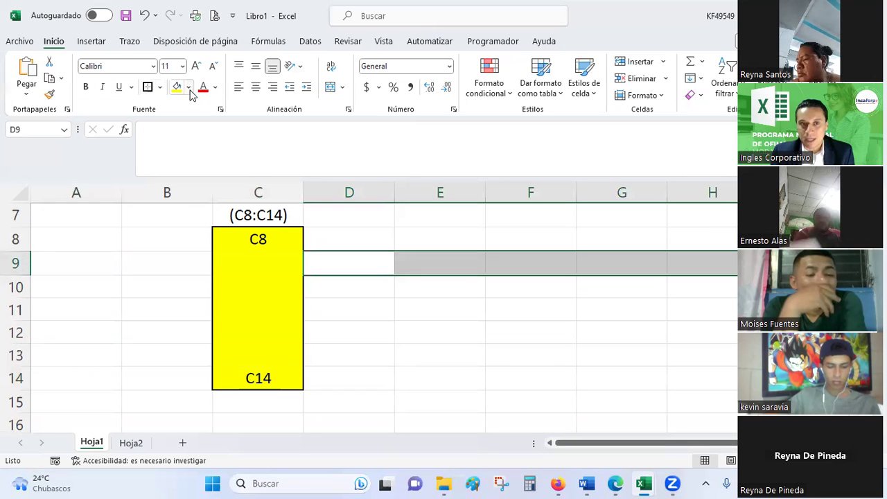
pyautogui.click(188, 88)
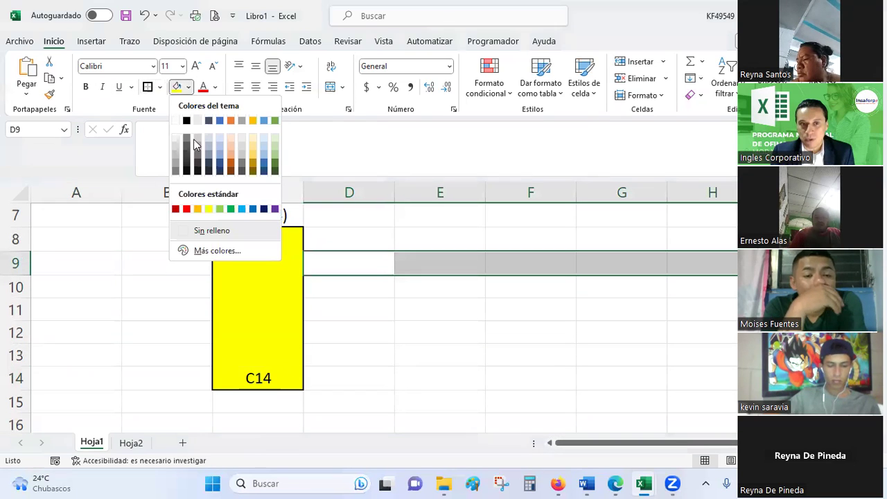
pyautogui.click(241, 208)
pyautogui.click(467, 325)
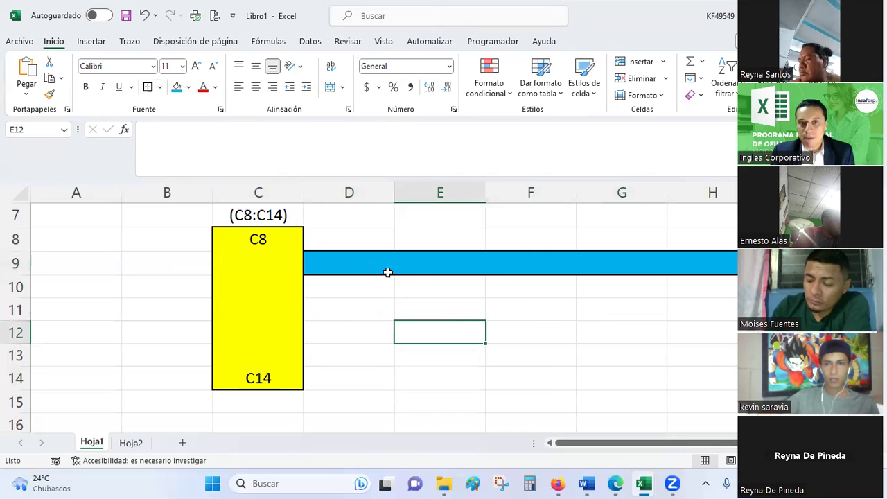
# Write D9 and H9 in the range's end cells and centre both labels
pyautogui.click(333, 262)
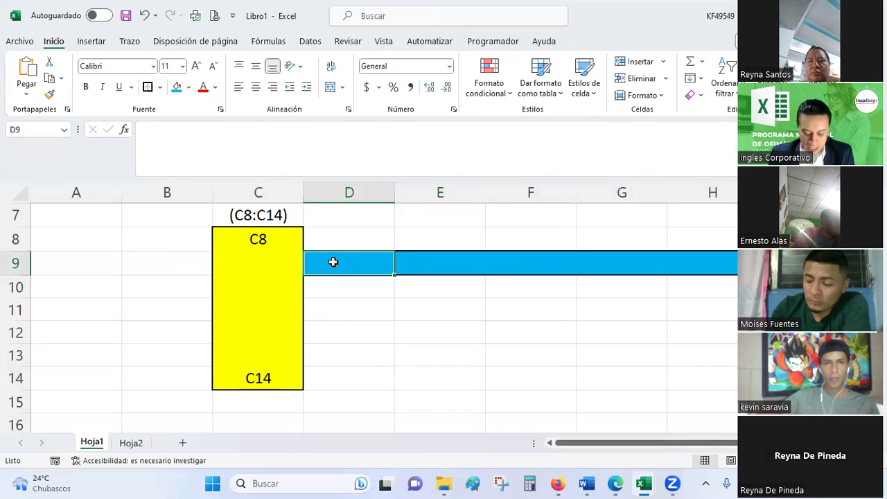
pyautogui.write('D9')
pyautogui.press('Right')
pyautogui.press('Right')
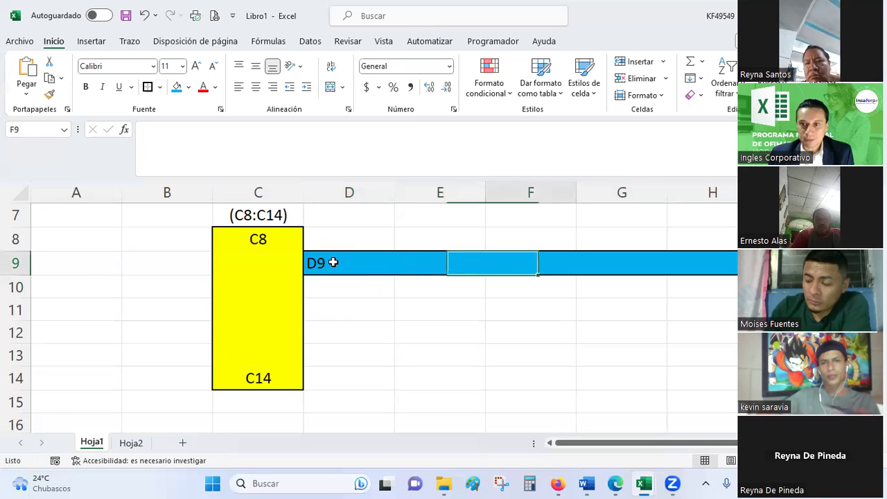
pyautogui.press('Right')
pyautogui.press('Right')
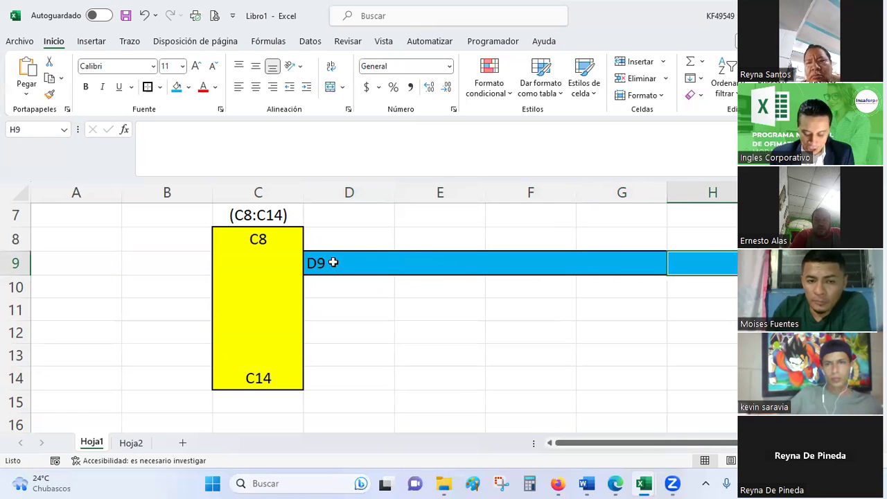
pyautogui.write('H9')
pyautogui.press('Up')
pyautogui.press('Left')
pyautogui.press('Left')
pyautogui.press('Left')
pyautogui.press('Left')
pyautogui.press('Right')
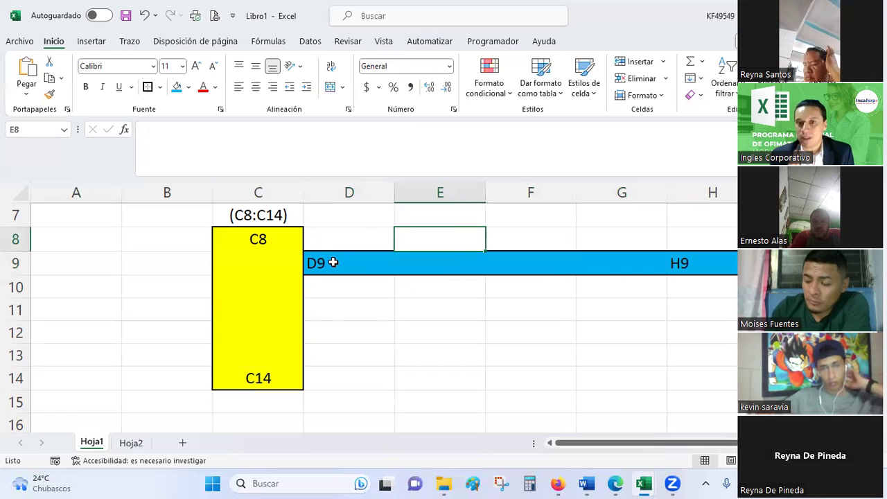
pyautogui.moveTo(333, 263)
pyautogui.mouseDown()
pyautogui.moveTo(682, 240)
pyautogui.moveTo(716, 263)
pyautogui.mouseUp()
pyautogui.click(255, 87)
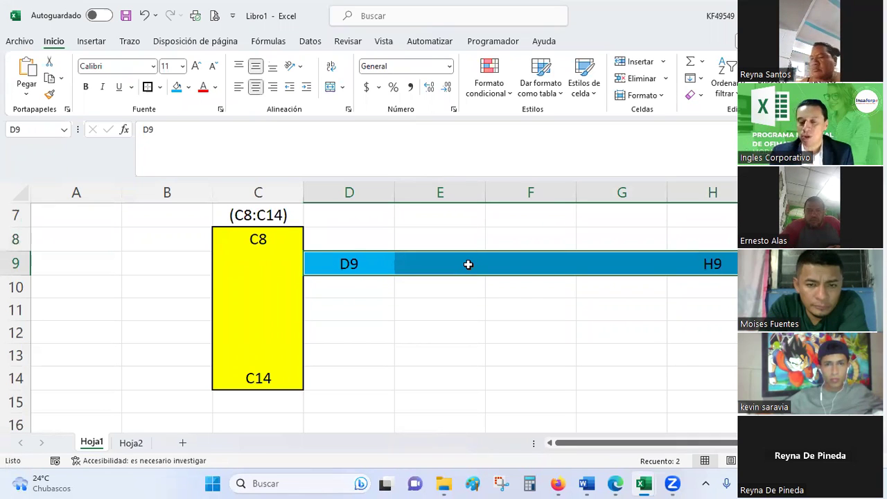
pyautogui.click(442, 234)
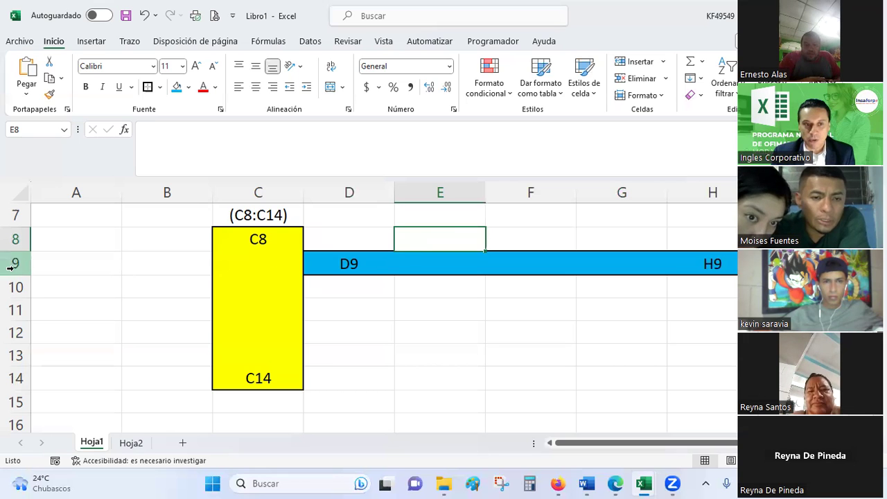
pyautogui.moveTo(10, 267); pyautogui.dragTo(267, 264)
pyautogui.click(364, 264)
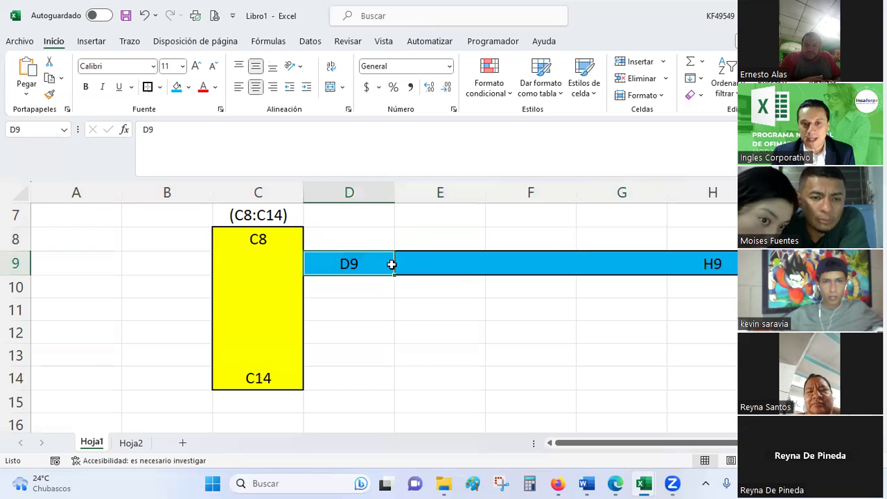
pyautogui.moveTo(391, 264); pyautogui.dragTo(720, 263)
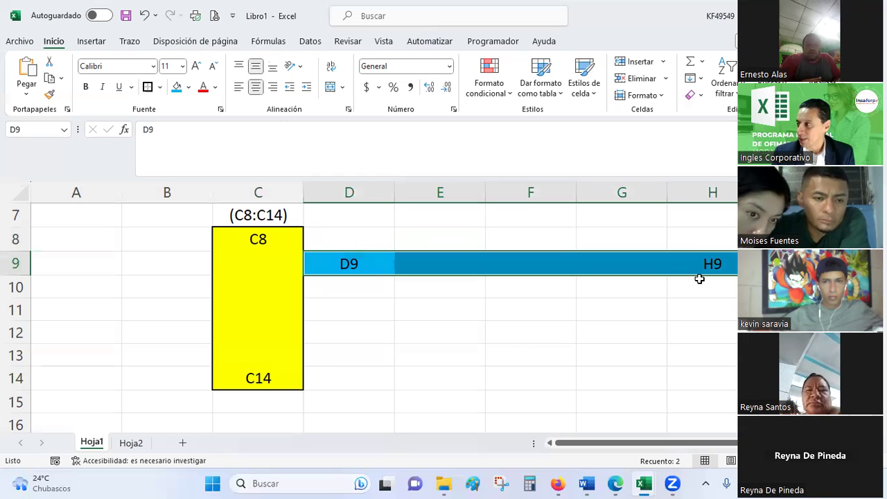
pyautogui.click(374, 240)
# Enter the label (D9:H9) in cell D8, correcting the missing 9
pyautogui.write('(D9')
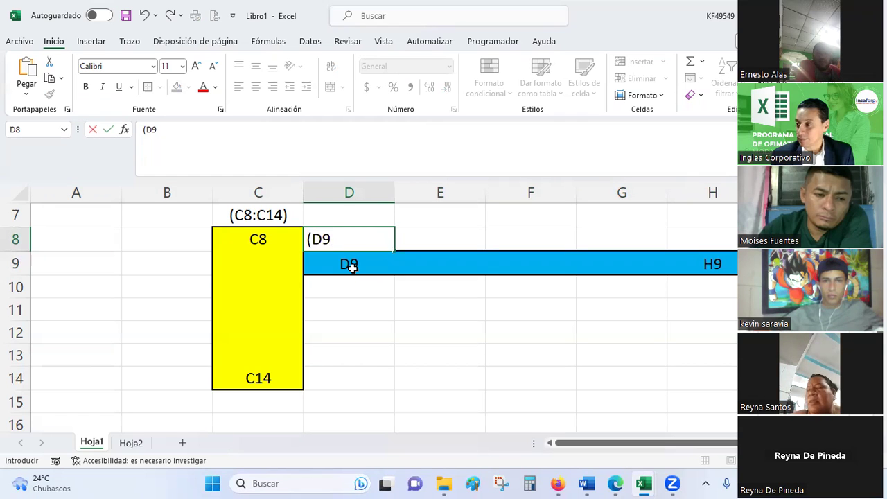
pyautogui.write(':')
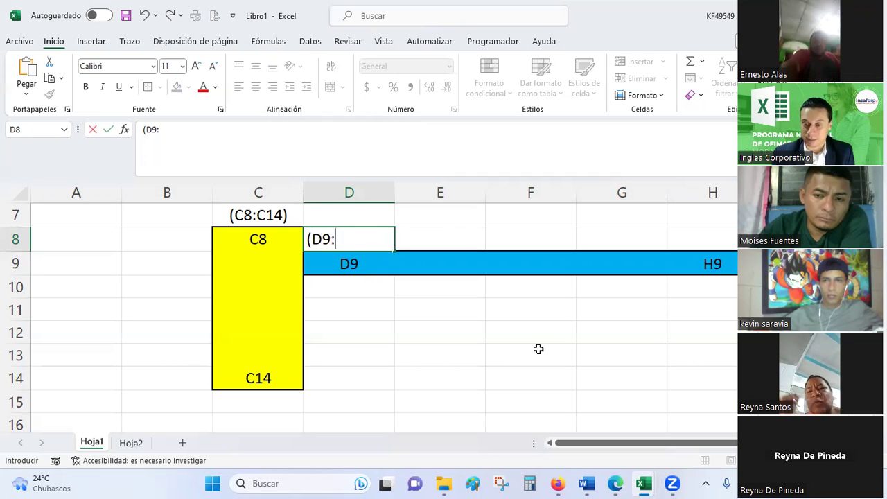
pyautogui.write('H')
pyautogui.write(')')
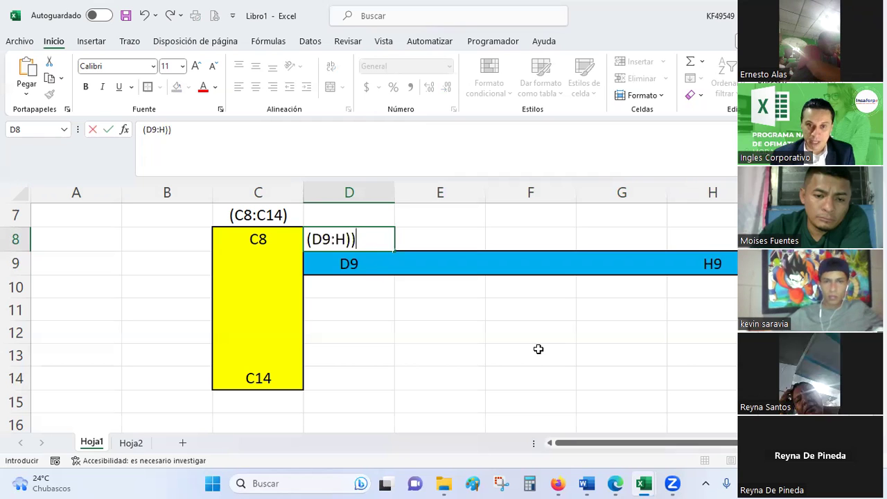
pyautogui.write(')')
pyautogui.press('Return')
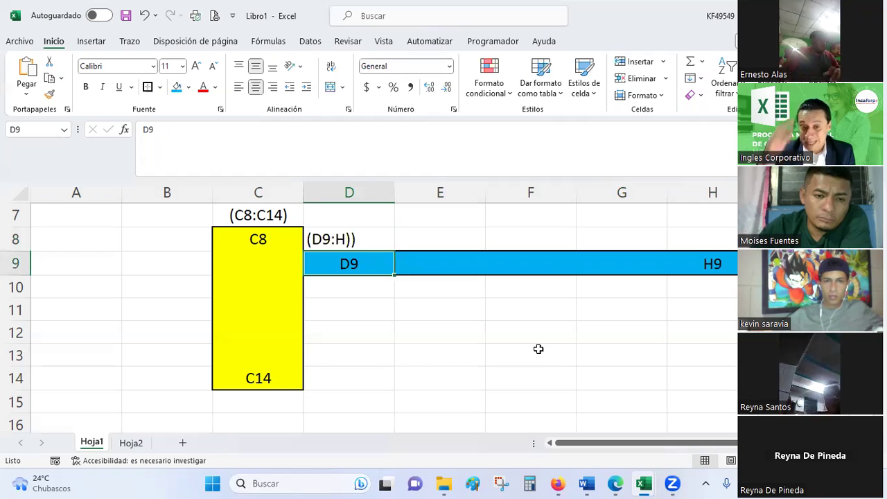
pyautogui.doubleClick(342, 240)
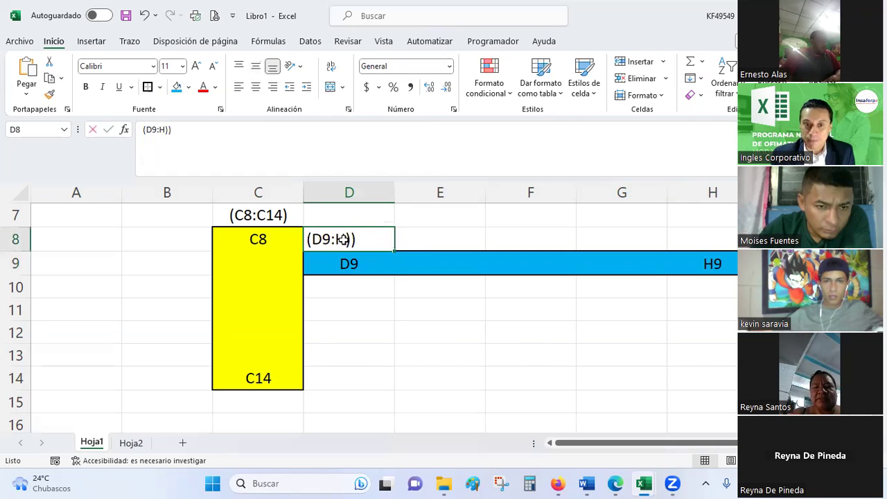
pyautogui.doubleClick(343, 239)
pyautogui.click(350, 242)
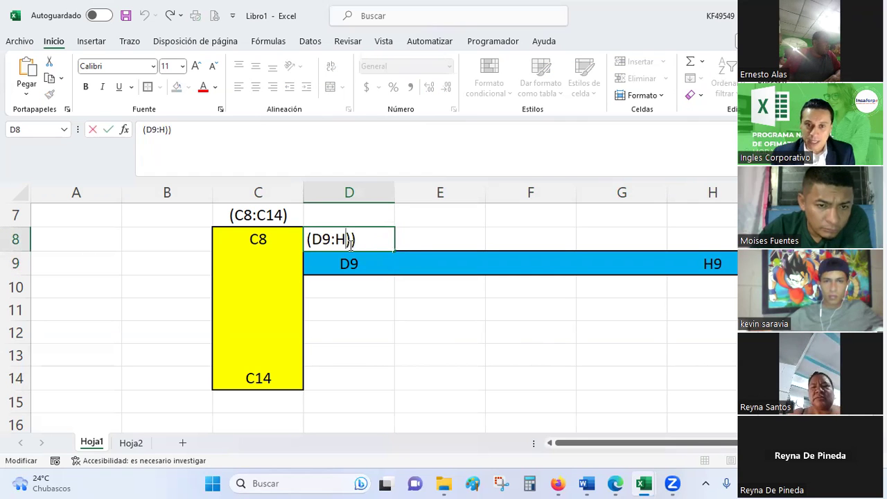
pyautogui.write('9')
pyautogui.press('Return')
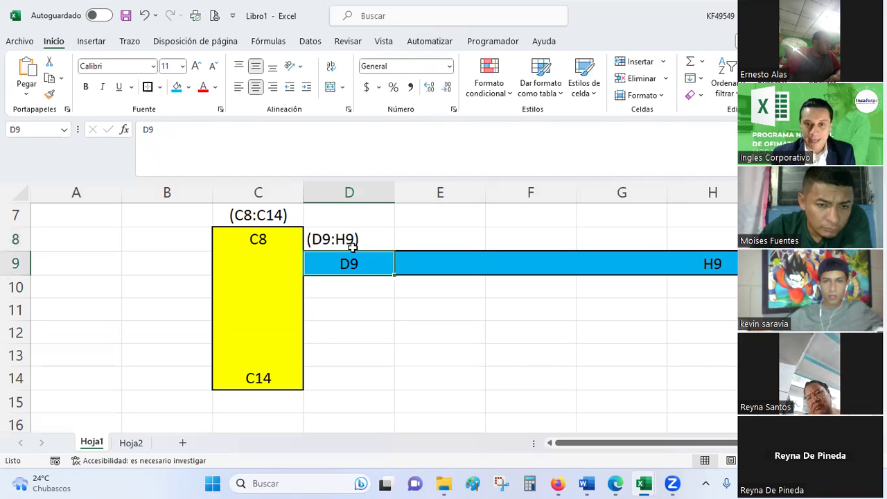
# Point out the range's end cells D9 and H9, then centre the D8 label
pyautogui.click(353, 239)
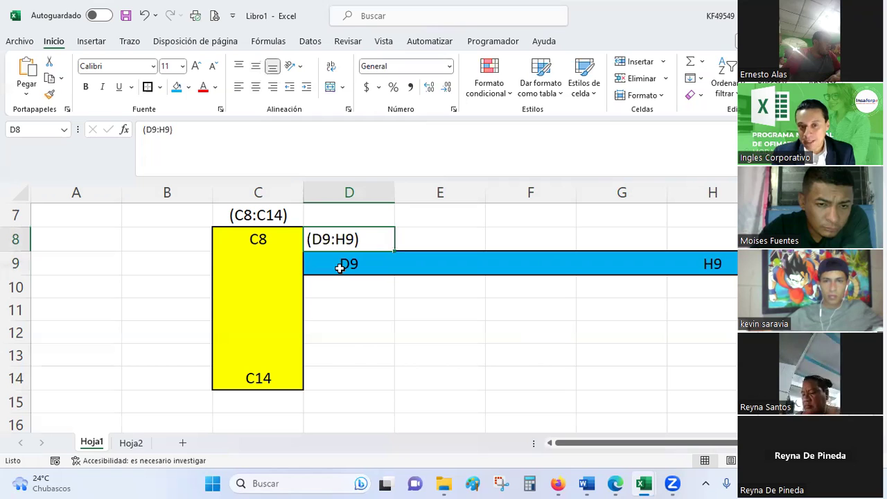
pyautogui.click(340, 268)
pyautogui.click(707, 258)
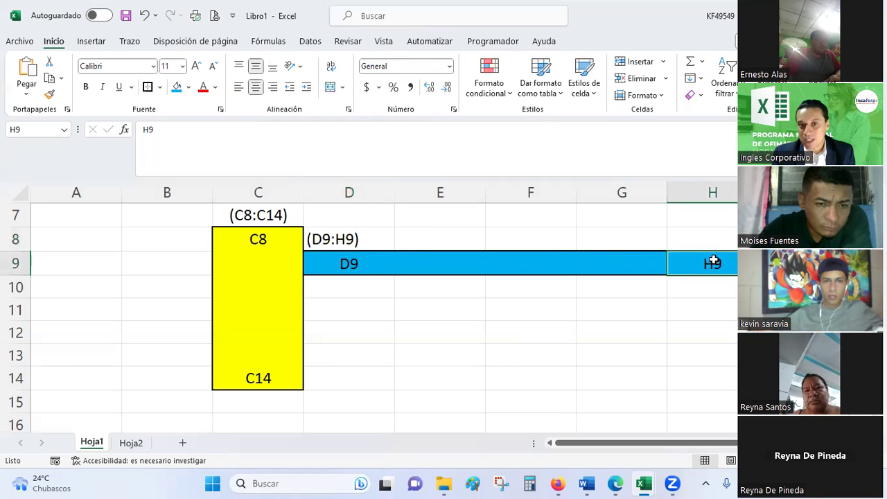
pyautogui.click(356, 237)
pyautogui.click(256, 86)
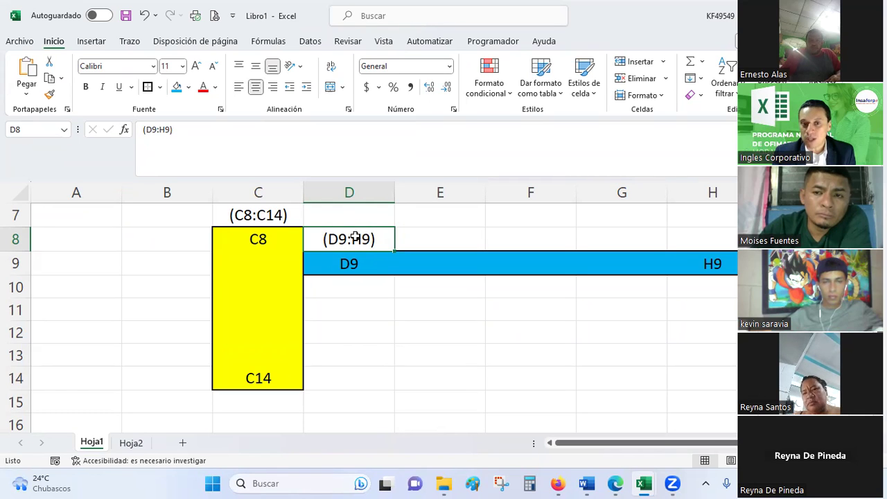
pyautogui.click(431, 237)
# Open the 02-Credencial-Sesiones Word document, then switch to the 07-EXCELBásico course workbook
pyautogui.click(374, 239)
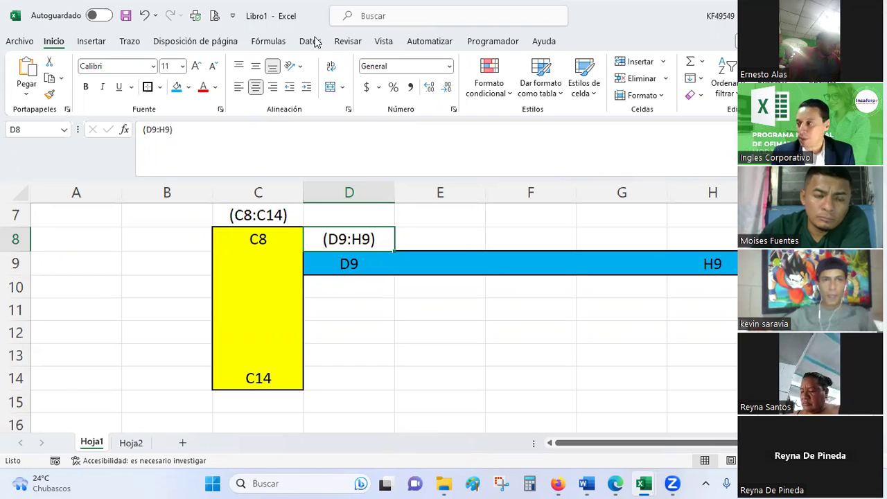
pyautogui.hotkey('alt', 'Tab')
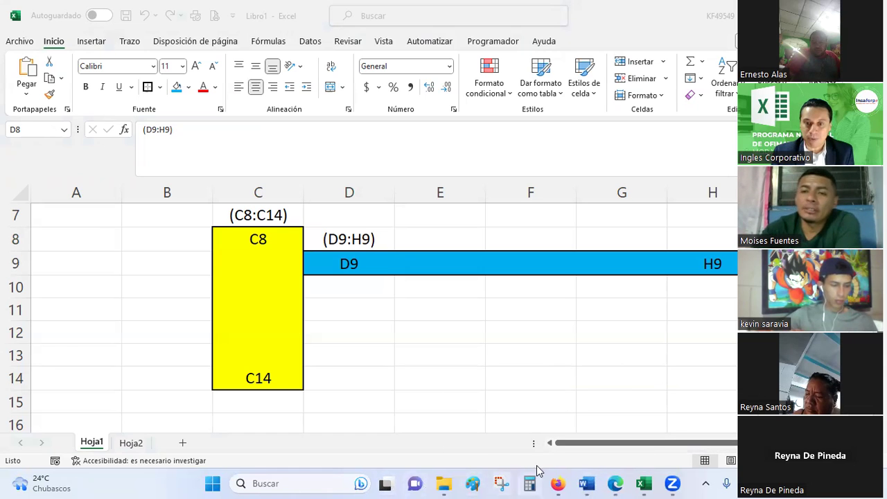
pyautogui.click(644, 483)
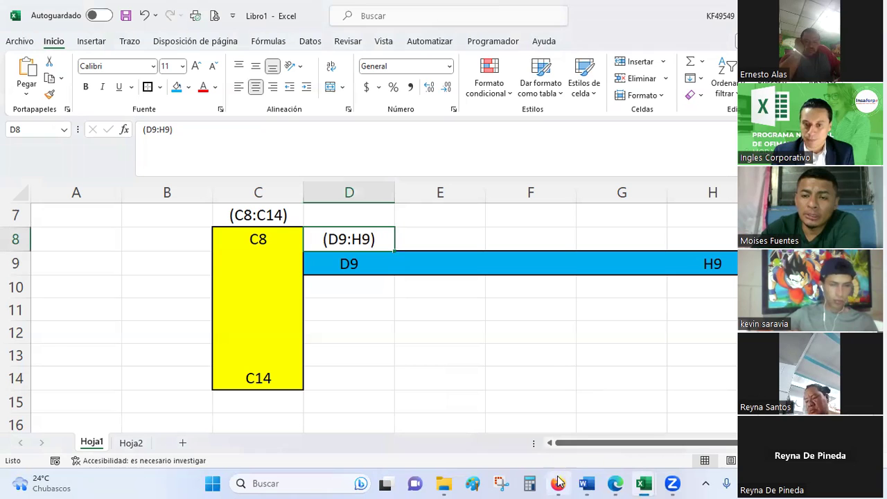
pyautogui.click(587, 483)
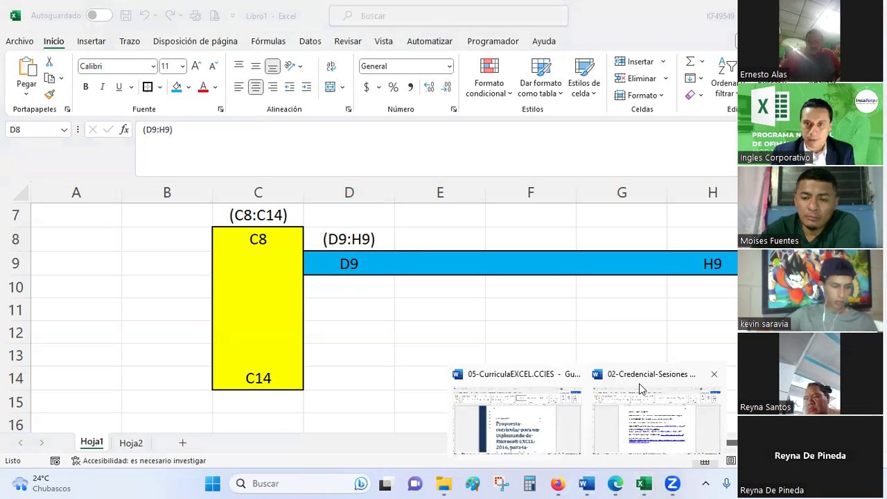
pyautogui.click(641, 388)
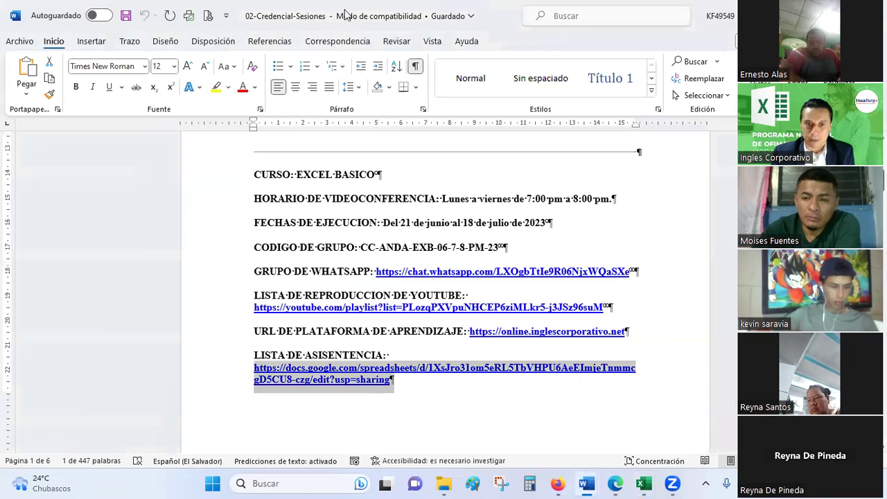
pyautogui.click(507, 247)
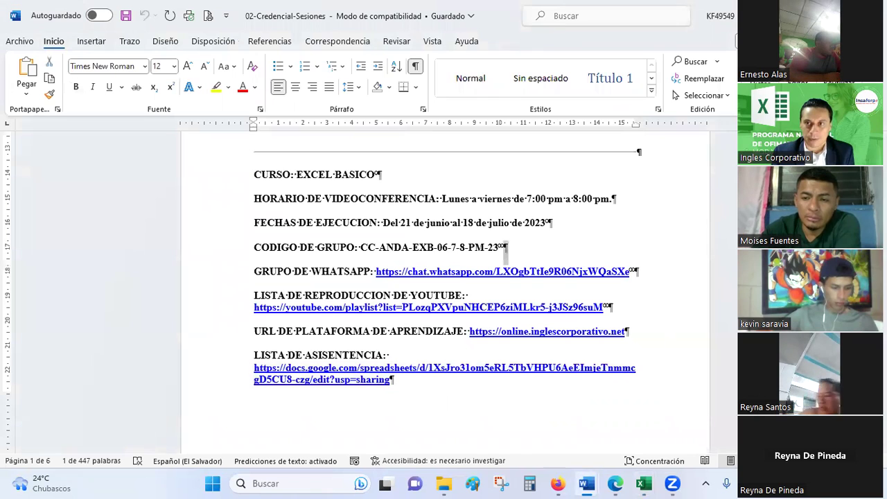
pyautogui.hotkey('alt', 'Tab')
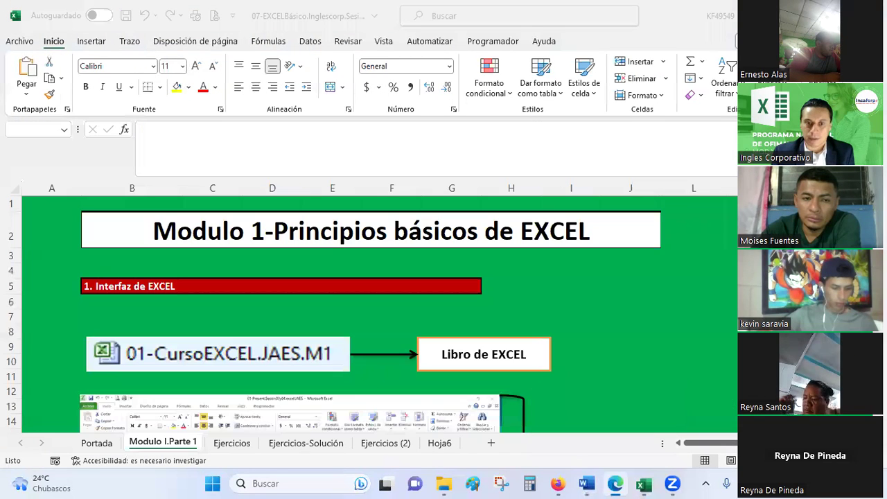
# Restore the 02-Credencial-Sesiones Word window, set it aside, and bring Libro1 forward
pyautogui.moveTo(586, 483)
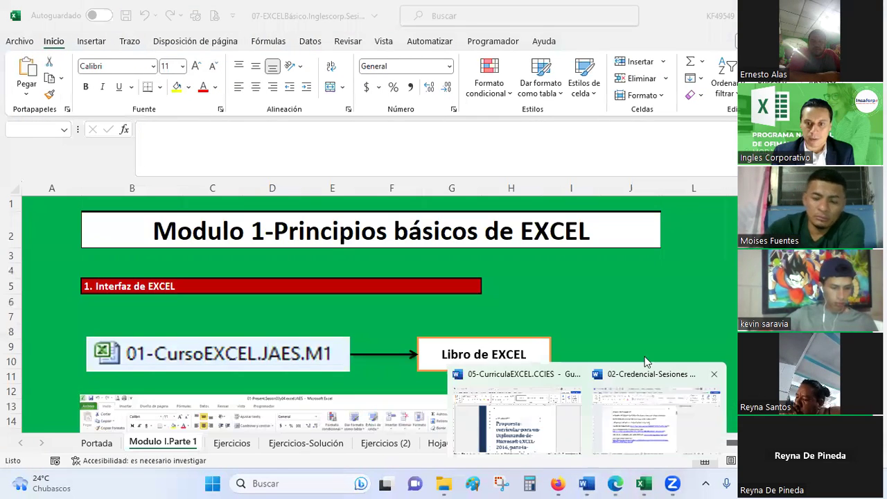
pyautogui.click(643, 375)
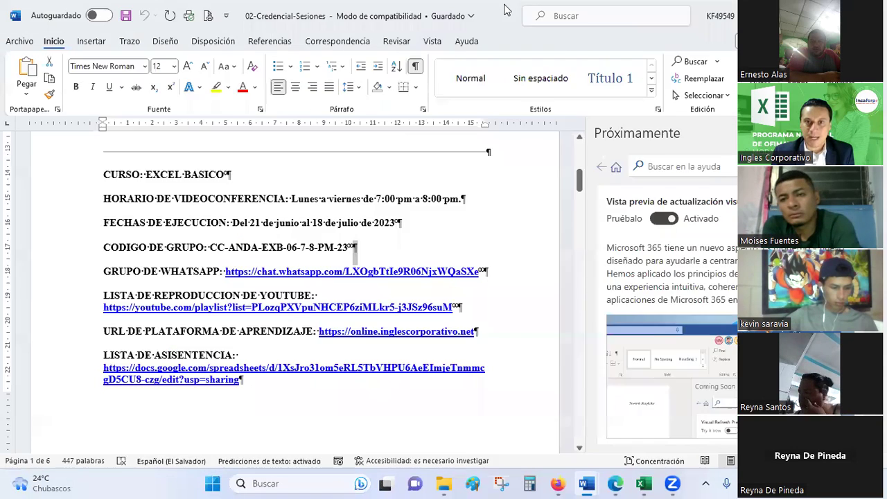
pyautogui.doubleClick(505, 10)
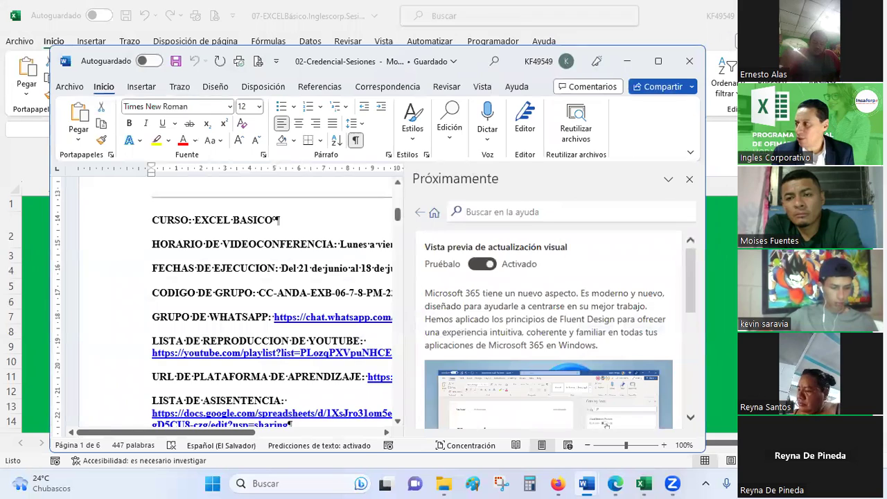
pyautogui.hotkey('alt', 'Tab')
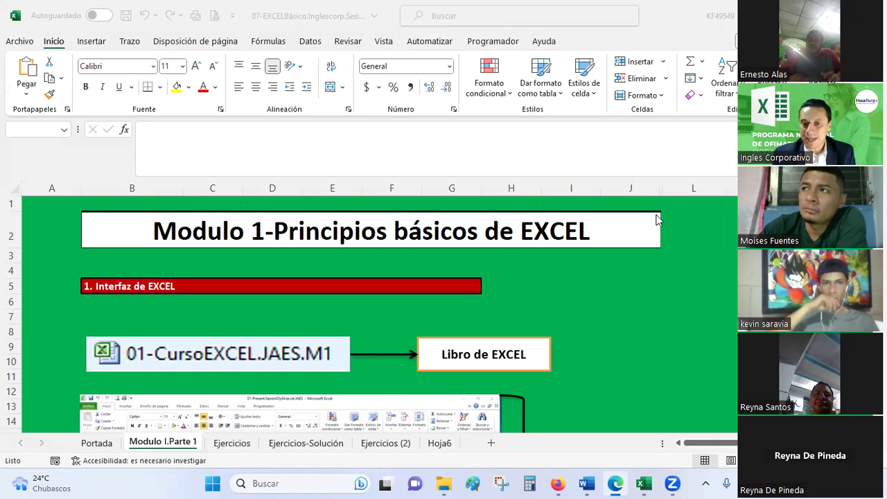
pyautogui.moveTo(641, 480)
pyautogui.click(682, 419)
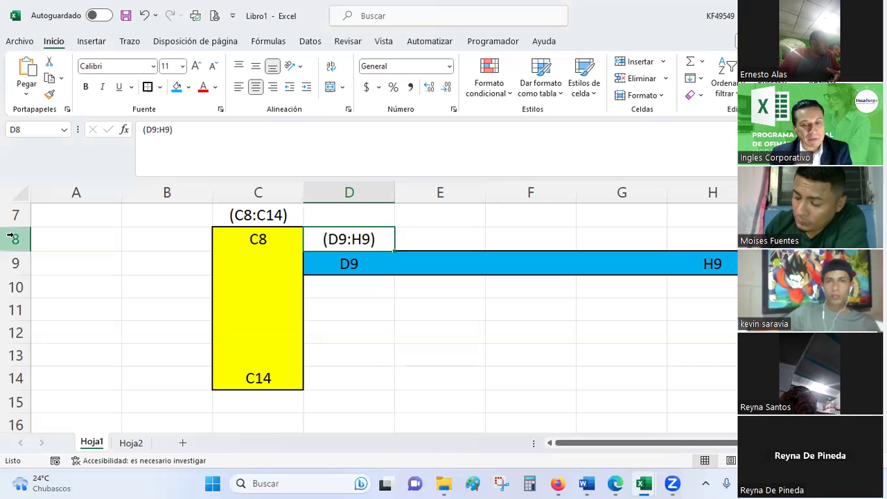
# Give the block D10:H14 a red fill beneath the blue D9:H9 band
pyautogui.moveTo(329, 287)
pyautogui.mouseDown()
pyautogui.moveTo(701, 352)
pyautogui.moveTo(708, 378)
pyautogui.mouseUp()
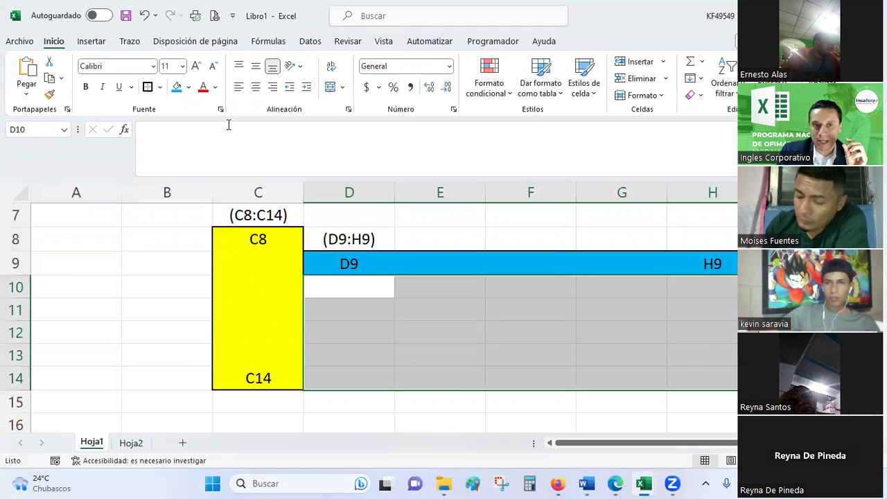
pyautogui.click(188, 88)
pyautogui.click(187, 210)
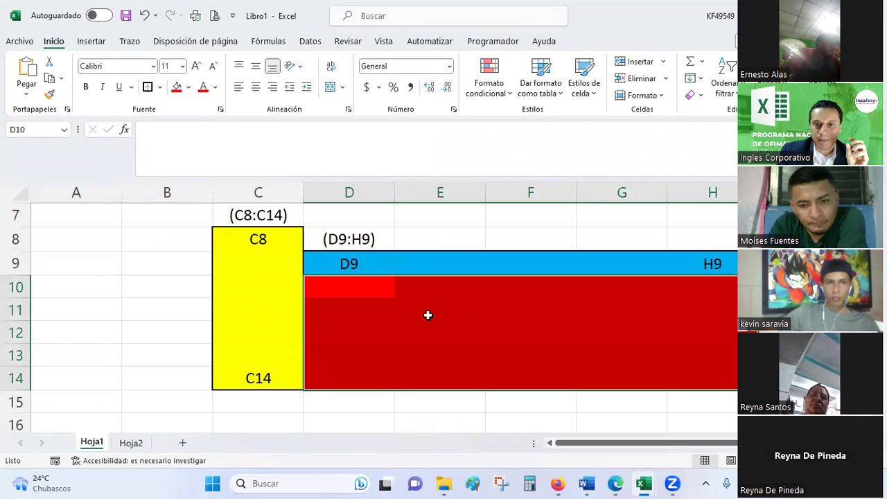
pyautogui.click(360, 292)
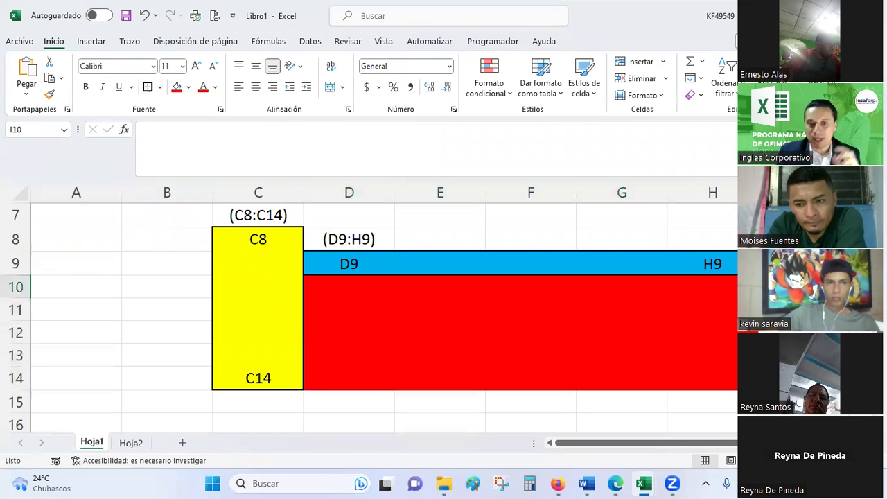
pyautogui.scroll(1, 360, 291)
pyautogui.click(238, 251)
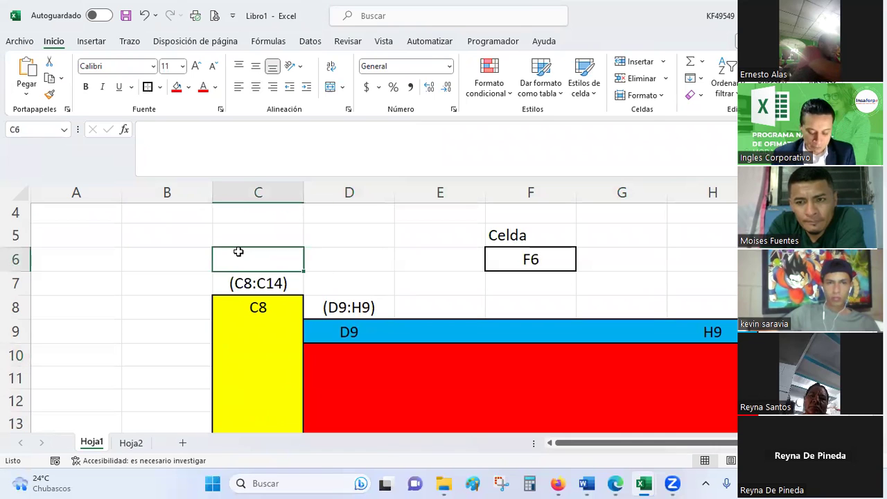
# Enter 'Rango de columnas' in C6 and wrap it onto two lines
pyautogui.write('Rang')
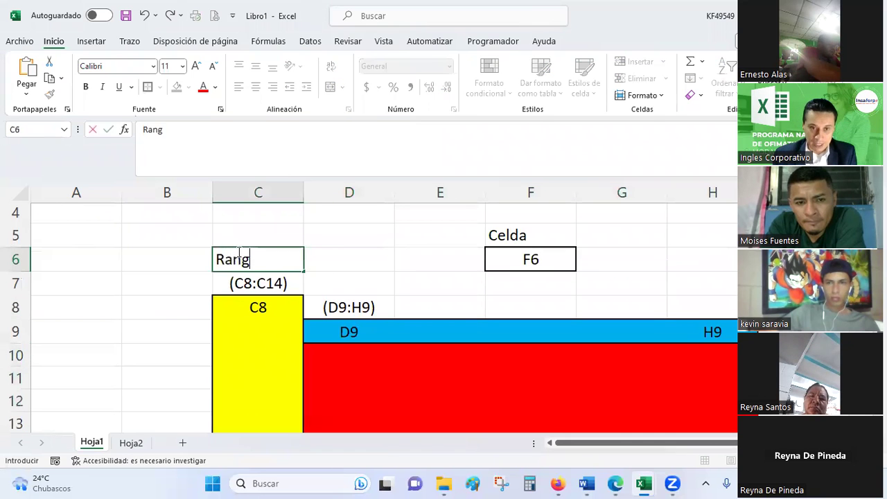
pyautogui.write('as')
pyautogui.press('Return')
pyautogui.click(237, 253)
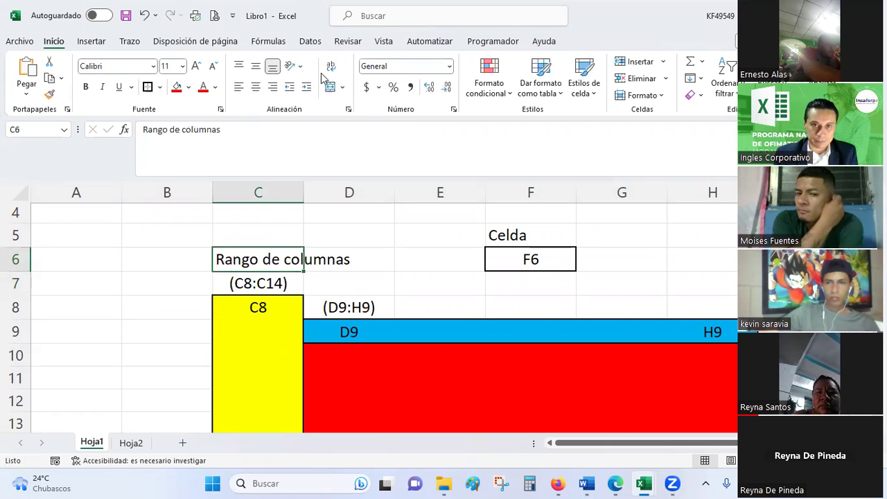
pyautogui.click(331, 67)
# Enter 'Rango de filas' in D7, wrap it, and select both labels C6:D7
pyautogui.click(385, 314)
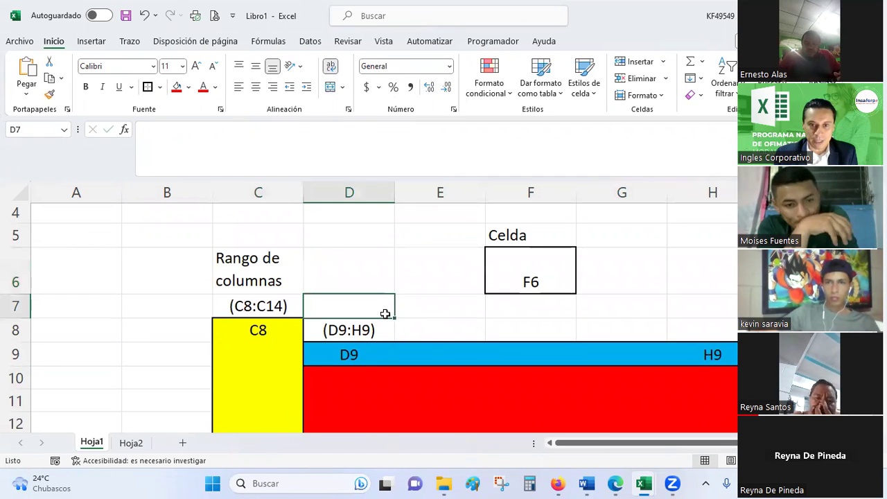
pyautogui.write('Rango de filas')
pyautogui.press('Return')
pyautogui.click(387, 309)
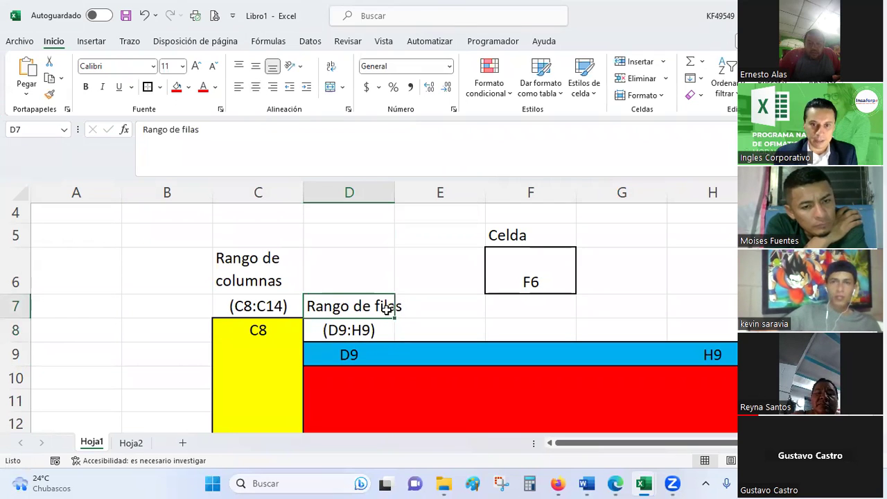
pyautogui.click(331, 67)
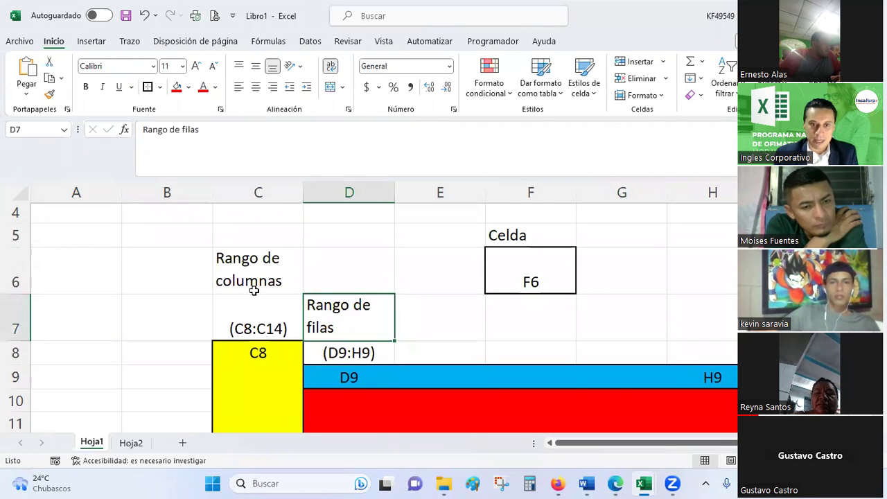
pyautogui.moveTo(253, 290); pyautogui.dragTo(319, 238)
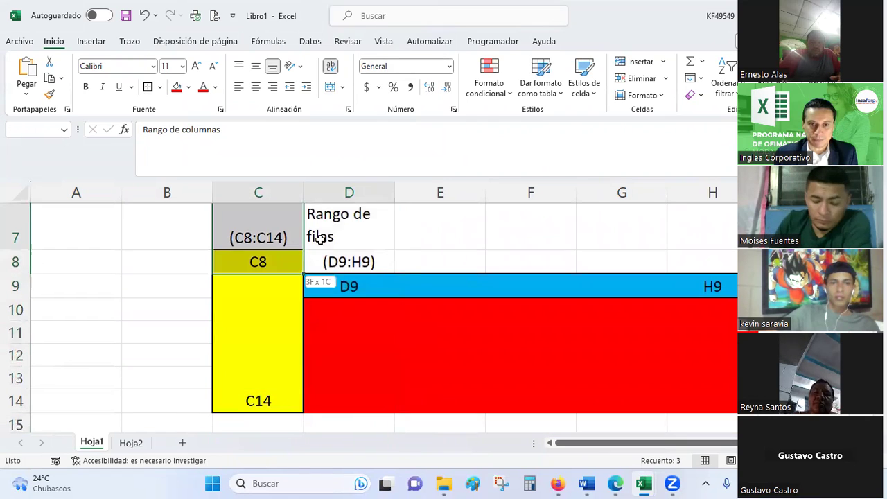
pyautogui.moveTo(319, 238); pyautogui.dragTo(356, 238)
# Center the C6:D7 labels and move the Celda example from F5:F6 to E5:E6
pyautogui.click(256, 66)
pyautogui.moveTo(518, 285); pyautogui.dragTo(515, 324)
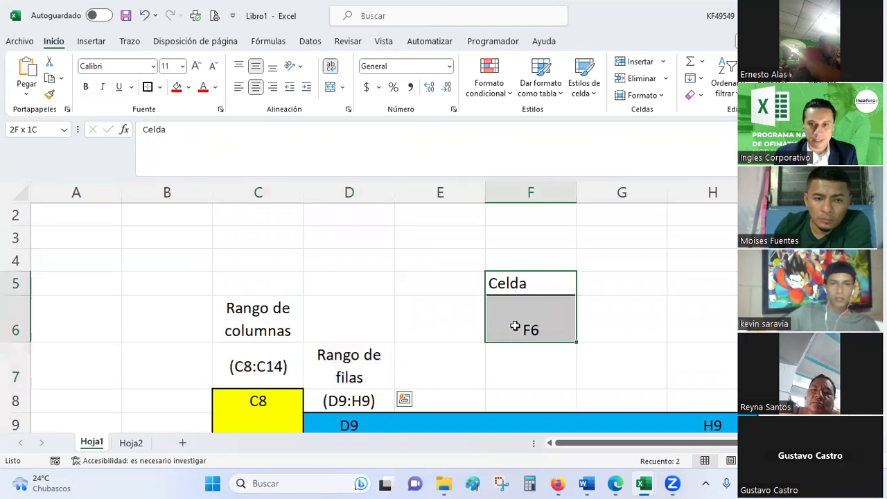
pyautogui.moveTo(510, 271); pyautogui.dragTo(464, 288)
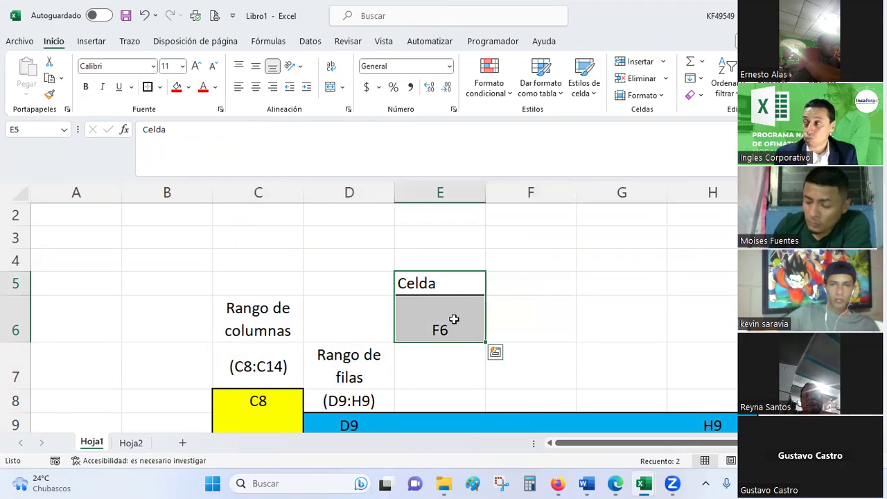
# Relabel cell E6 so it reads 'E6'
pyautogui.click(449, 321)
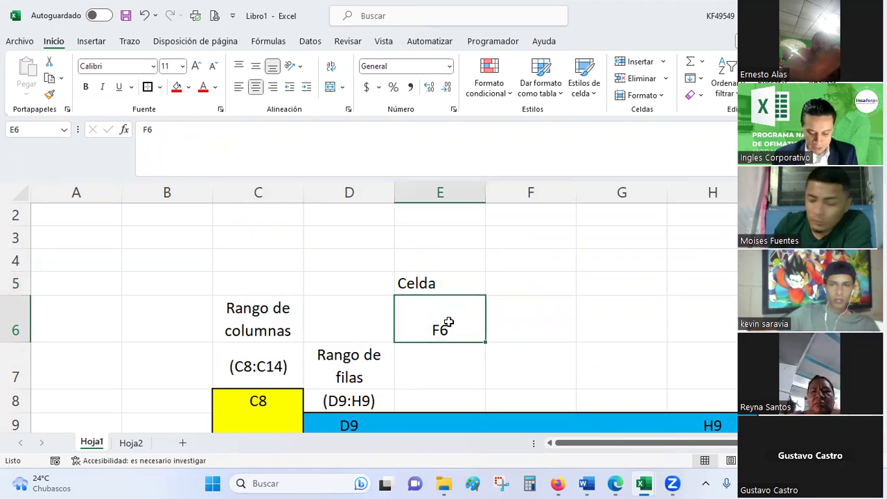
pyautogui.write('e6')
pyautogui.press('Return')
pyautogui.click(449, 323)
pyautogui.doubleClick(448, 323)
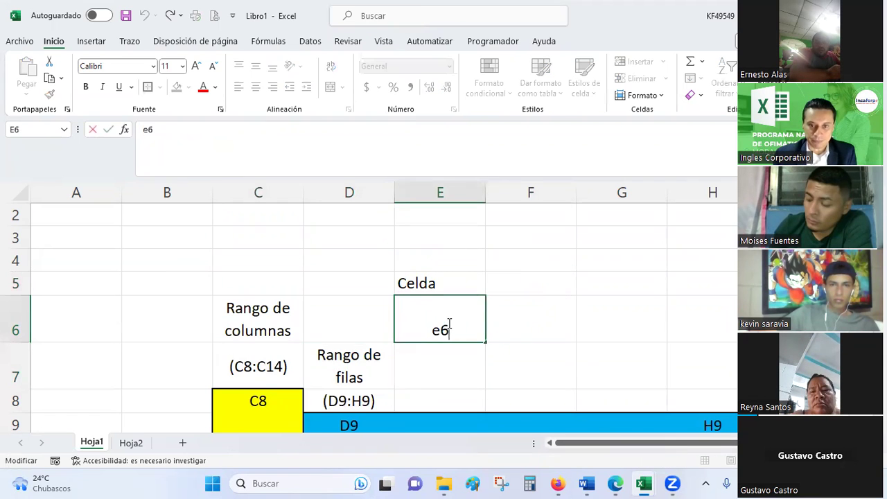
pyautogui.doubleClick(447, 326)
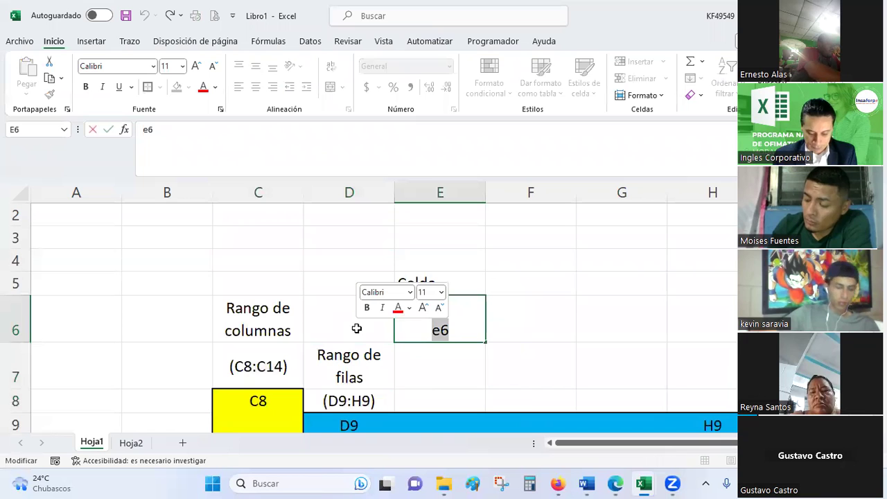
pyautogui.write('E5')
pyautogui.write('6')
pyautogui.press('Return')
# Center 'Celda' and 'E6' horizontally in E5:E6
pyautogui.click(412, 292)
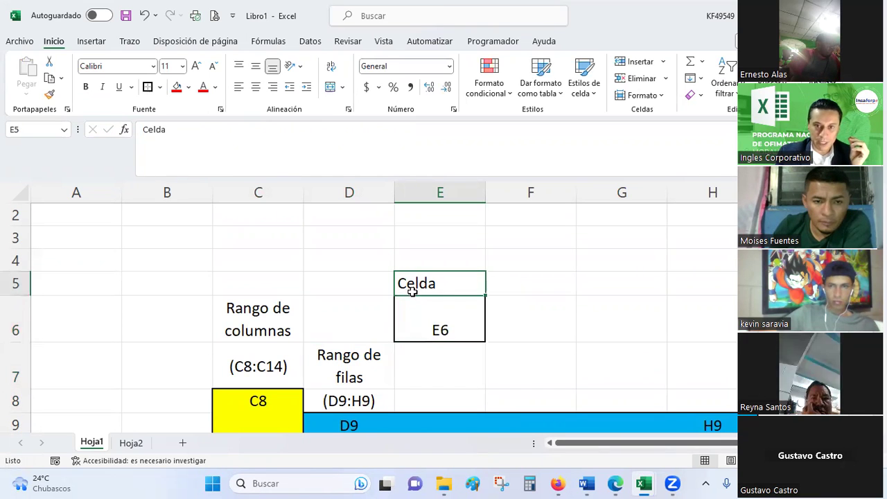
pyautogui.moveTo(412, 292); pyautogui.dragTo(414, 312)
pyautogui.click(238, 87)
pyautogui.click(256, 87)
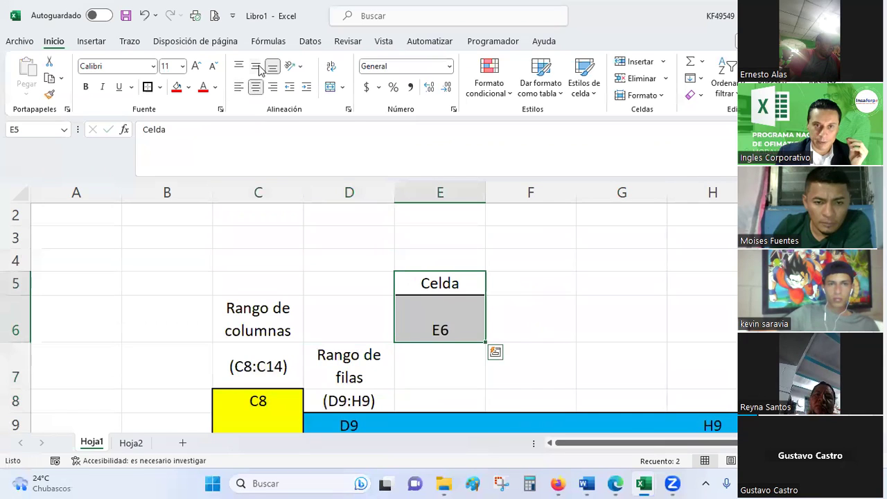
pyautogui.scroll(-2, 397, 256)
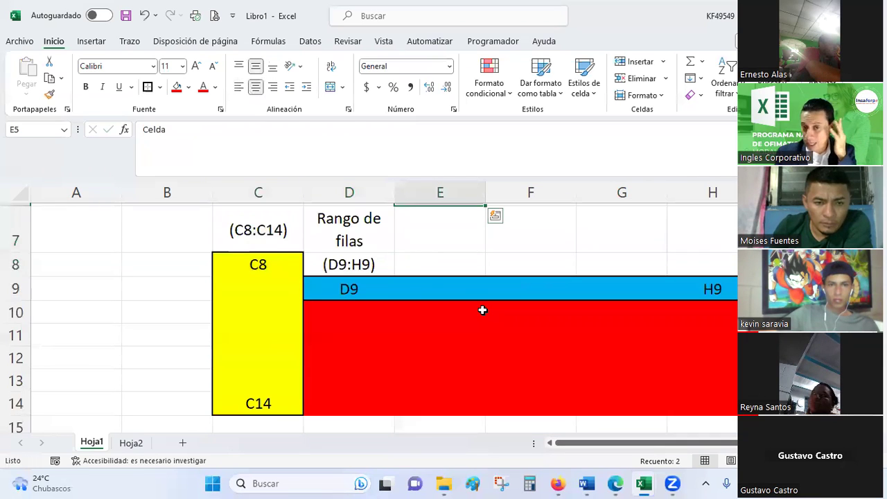
# Type the caption 'Rango de celda' into E15 below the red block
pyautogui.moveTo(311, 312); pyautogui.dragTo(703, 402)
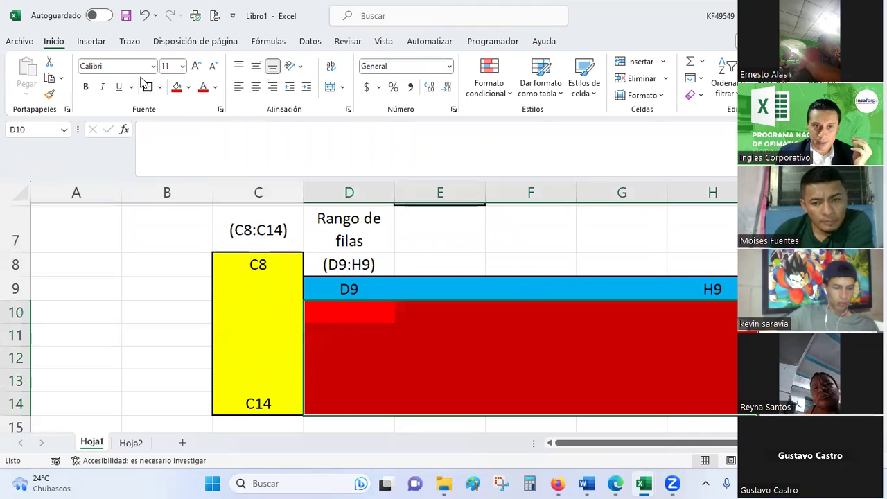
pyautogui.scroll(-2, 293, 224)
pyautogui.scroll(1, 444, 282)
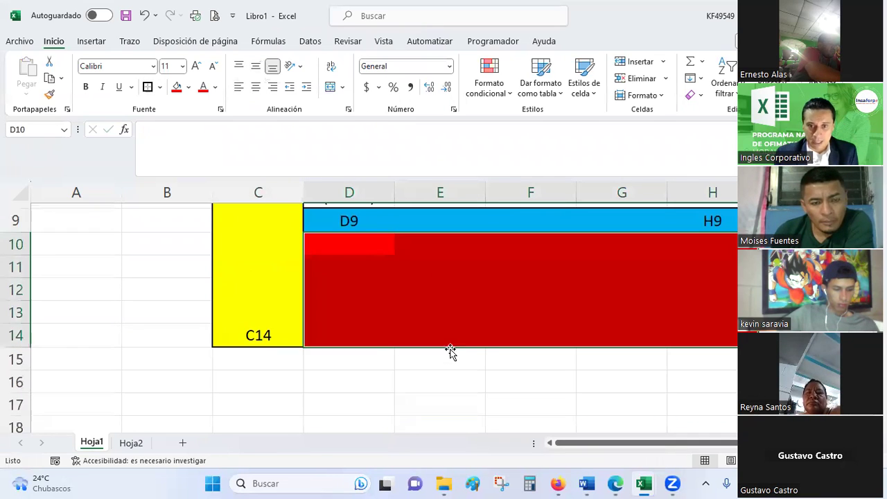
pyautogui.click(447, 361)
pyautogui.write('r')
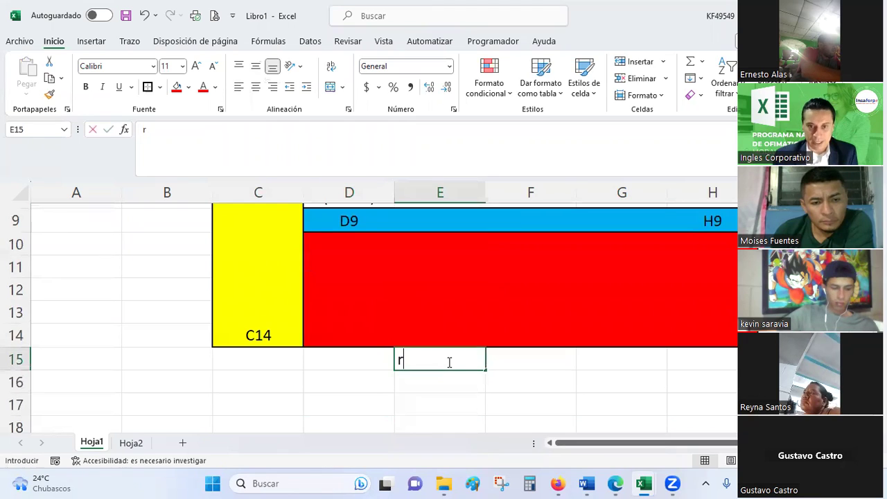
pyautogui.write('A')
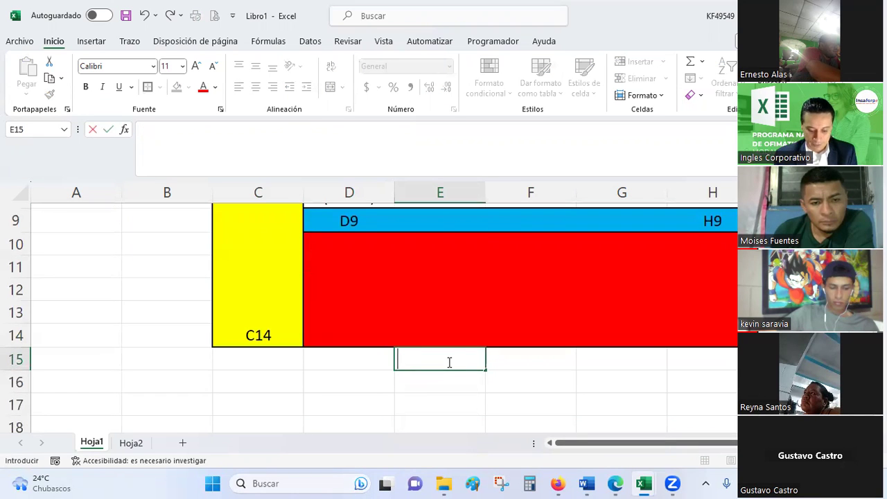
pyautogui.write('go de cel')
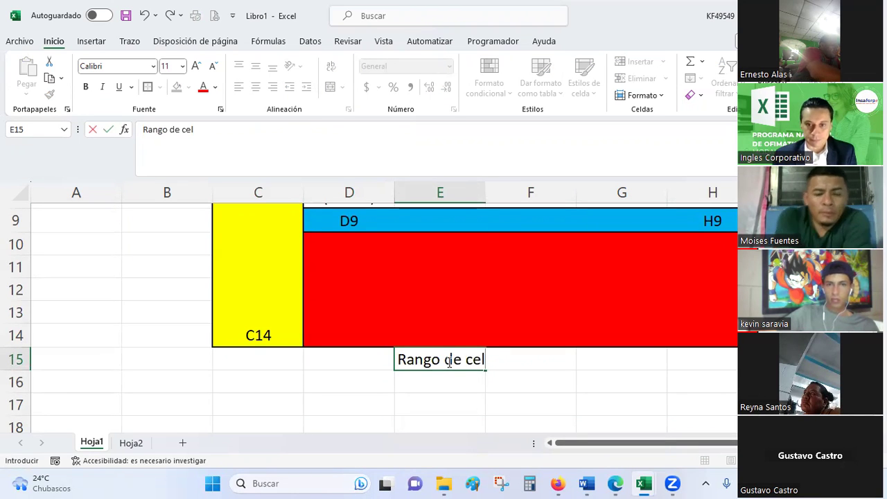
pyautogui.write('da')
pyautogui.press('Return')
pyautogui.click(448, 361)
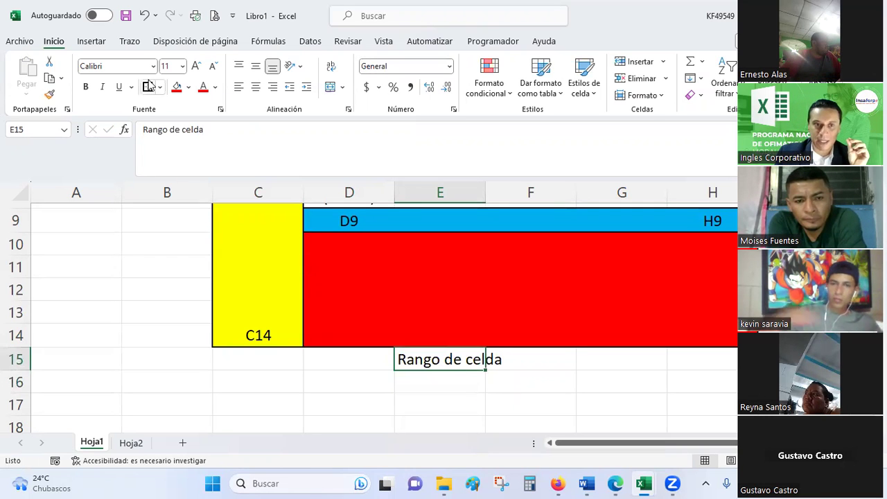
pyautogui.scroll(1, 515, 291)
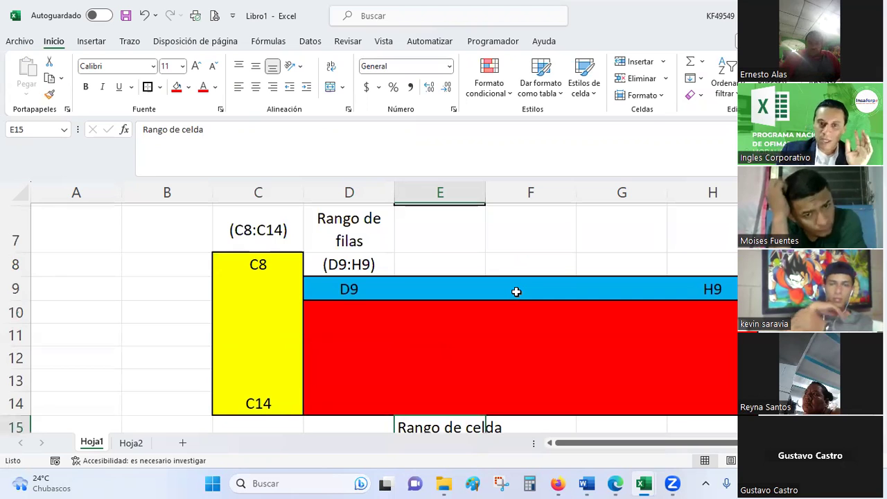
pyautogui.scroll(1, 458, 319)
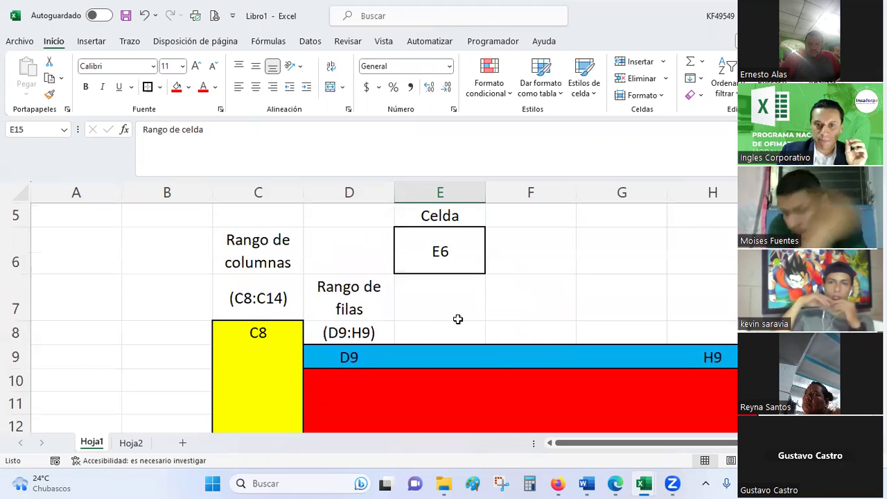
pyautogui.scroll(-1, 458, 319)
pyautogui.click(280, 265)
pyautogui.moveTo(281, 265); pyautogui.dragTo(270, 402)
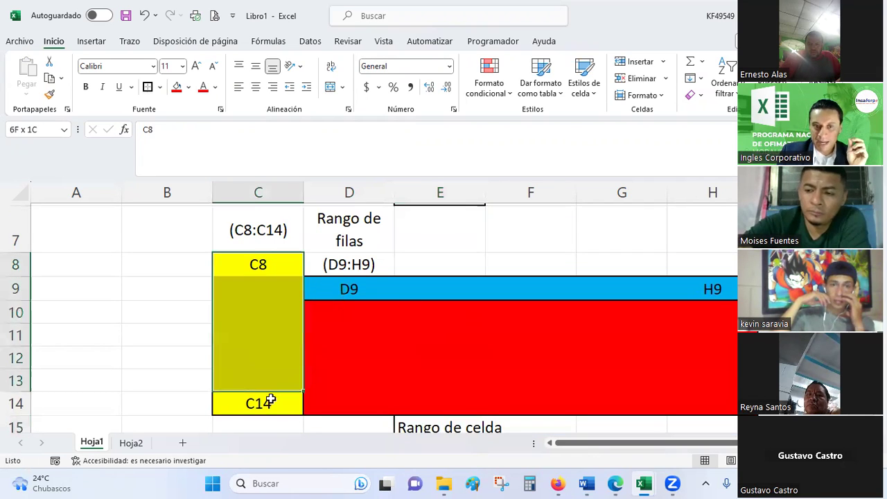
pyautogui.moveTo(323, 291); pyautogui.dragTo(733, 290)
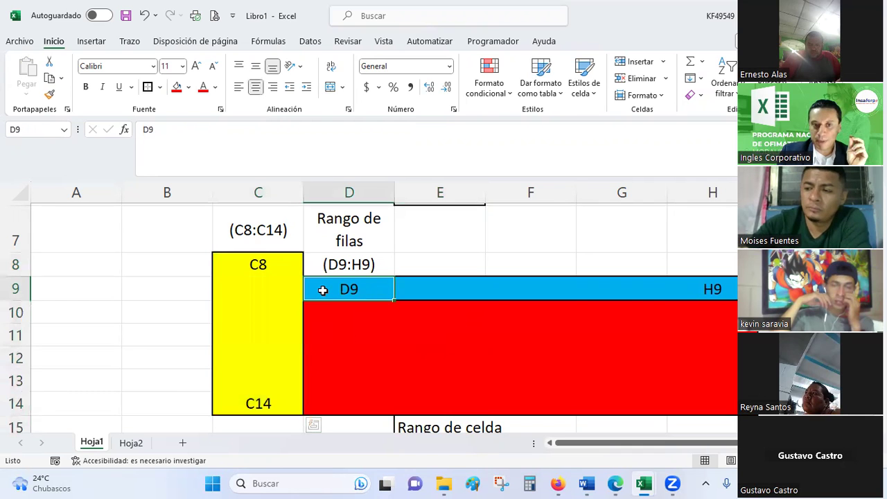
pyautogui.click(277, 264)
pyautogui.click(263, 407)
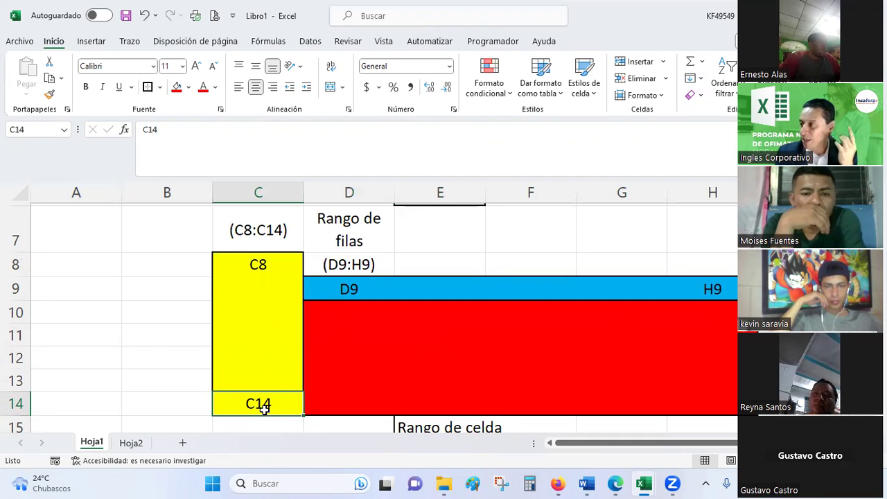
pyautogui.click(352, 286)
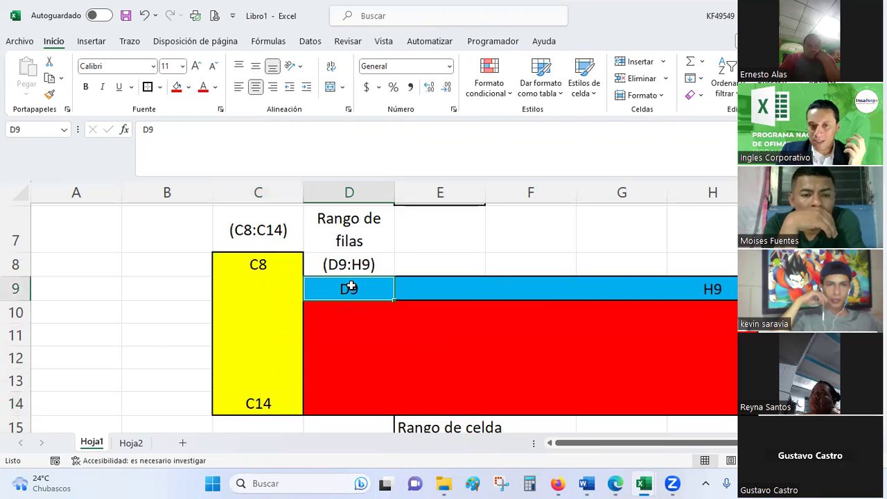
pyautogui.click(733, 292)
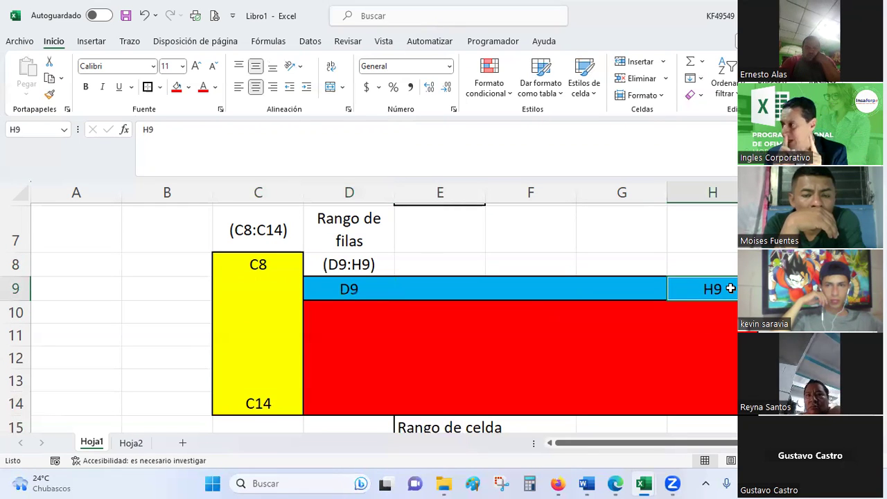
pyautogui.click(346, 307)
# Enter the corner labels 'D10' and 'H14' in the red block's first and last cells
pyautogui.write('d')
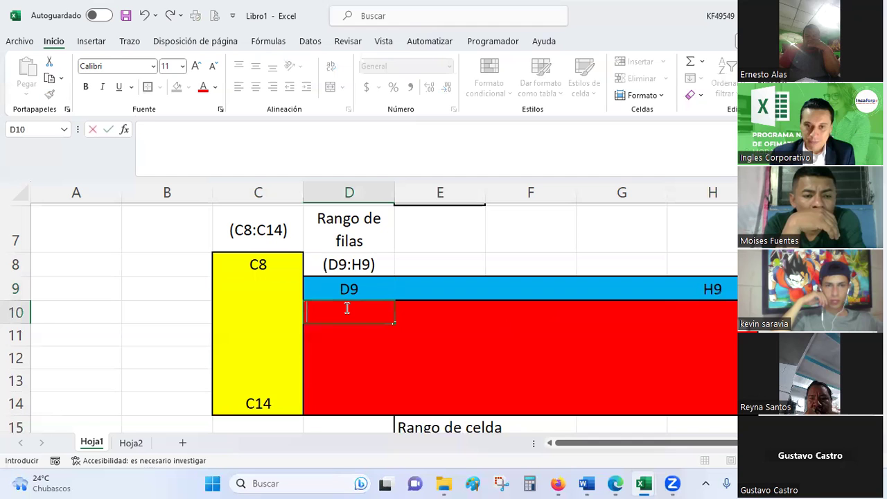
pyautogui.click(723, 401)
pyautogui.write('H14')
pyautogui.press('Return')
pyautogui.click(693, 355)
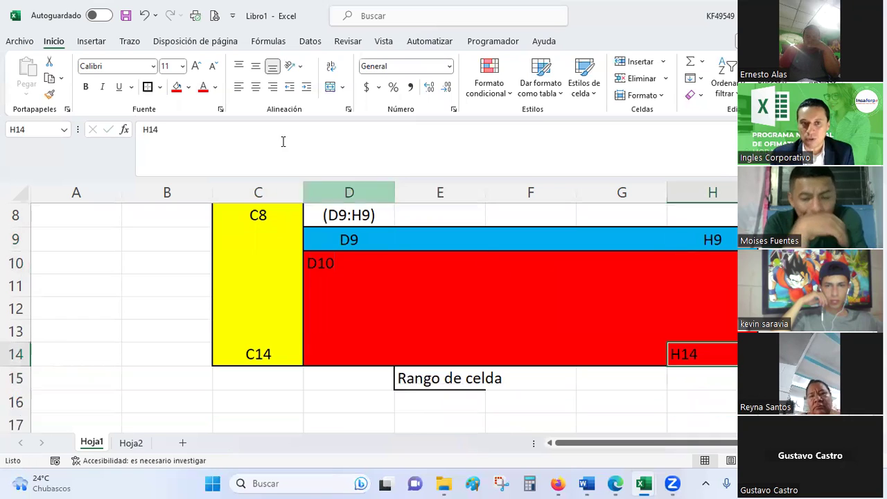
# Center the D10 label and select the whole red block D10:H14
pyautogui.click(332, 258)
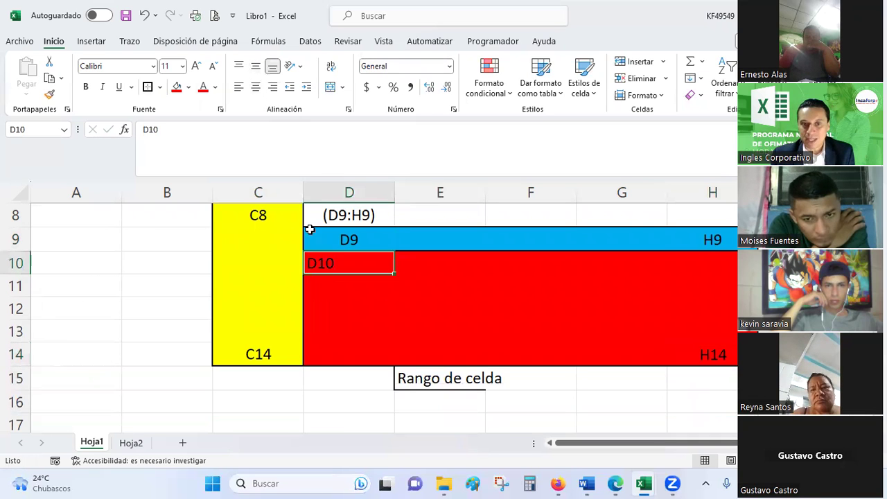
pyautogui.click(255, 87)
pyautogui.click(255, 66)
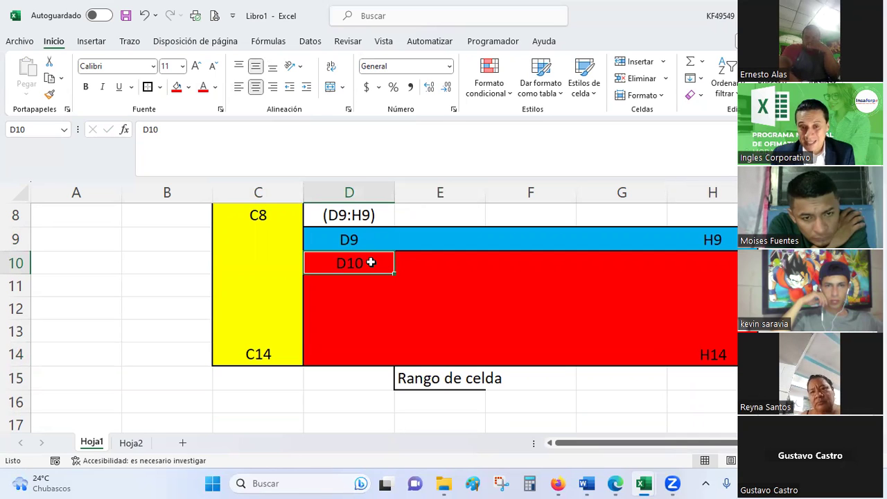
pyautogui.moveTo(418, 262)
pyautogui.mouseDown()
pyautogui.moveTo(714, 356)
pyautogui.moveTo(723, 306)
pyautogui.mouseUp()
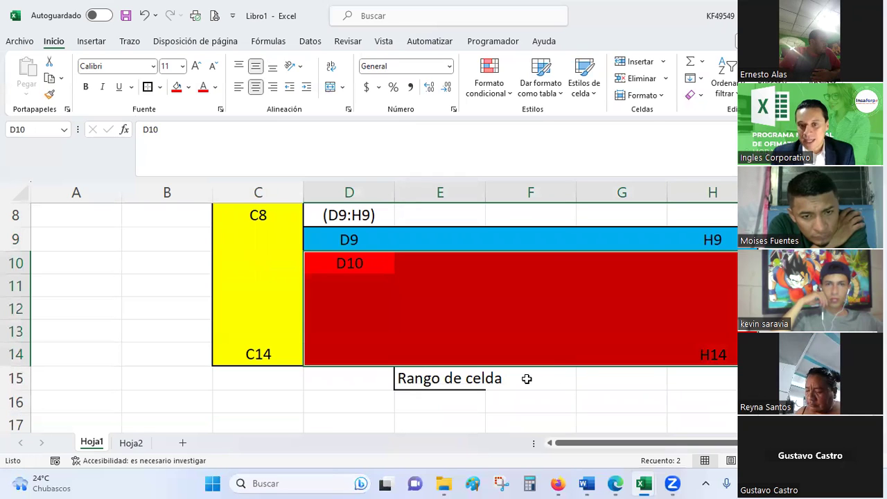
pyautogui.click(602, 382)
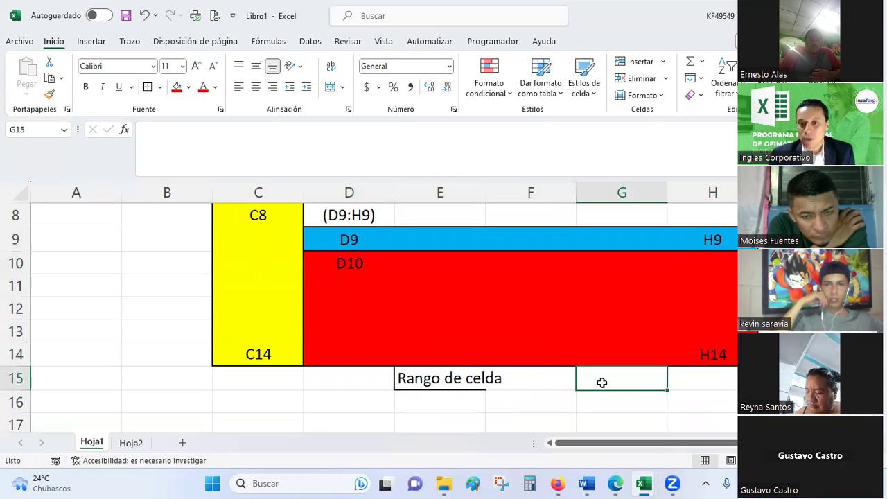
# Enter '(D10:H14)' in G15 and highlight the red block from D10 to H14
pyautogui.write('(D')
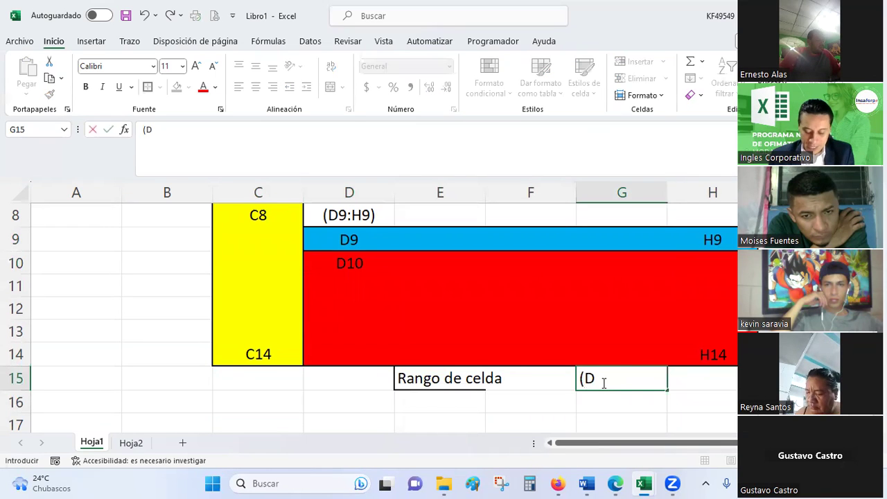
pyautogui.write('10:')
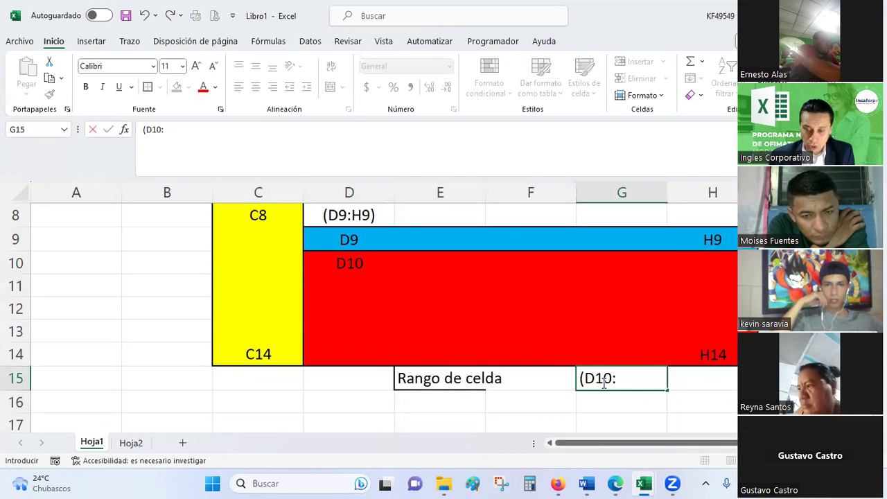
pyautogui.write('H14)')
pyautogui.press('Return')
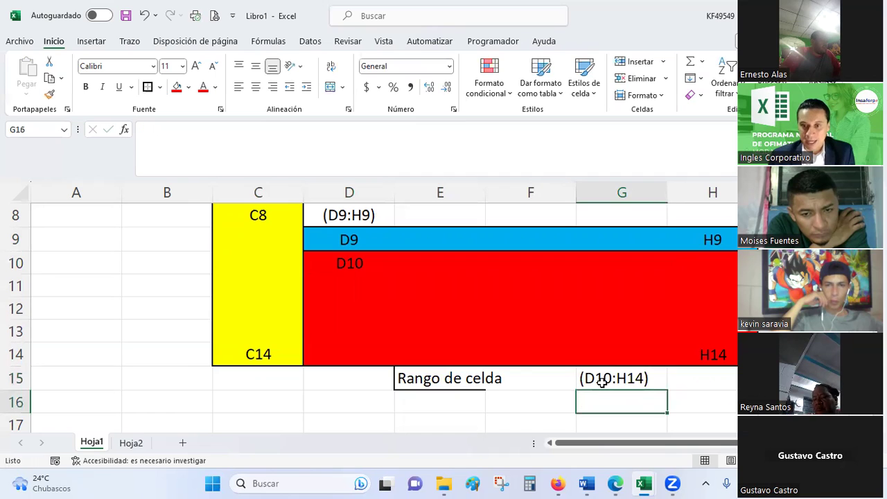
pyautogui.click(346, 263)
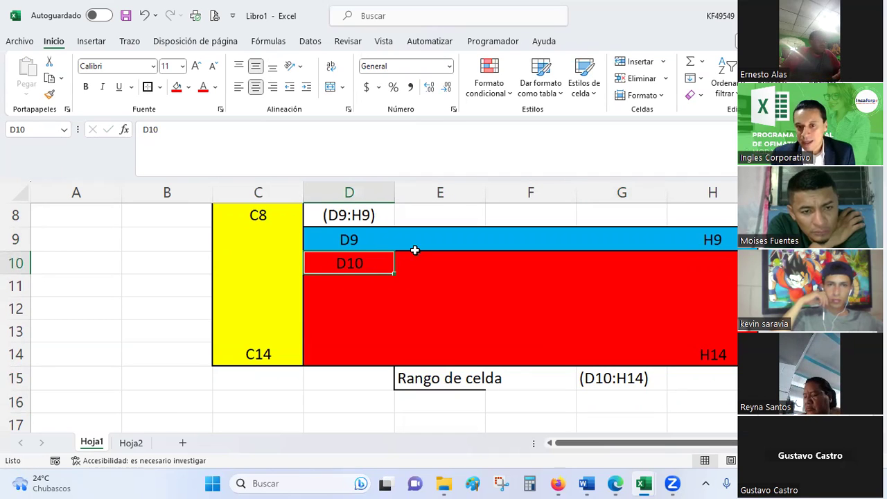
pyautogui.click(717, 351)
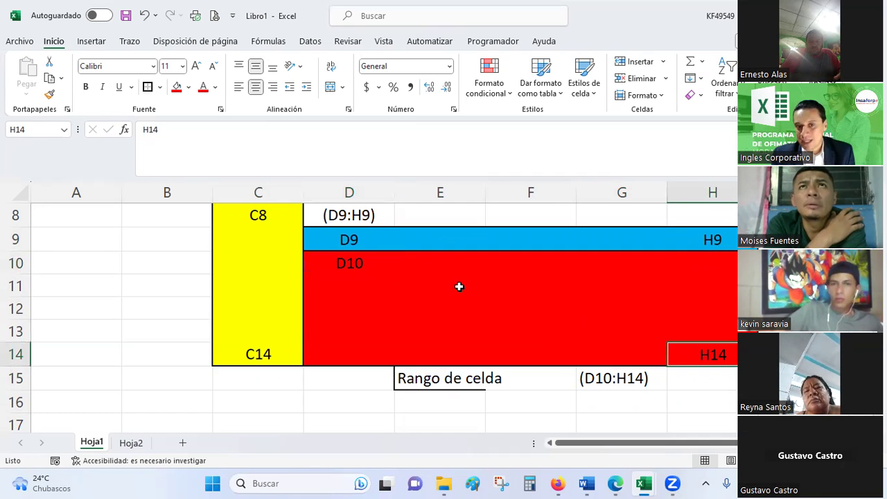
pyautogui.moveTo(363, 259); pyautogui.dragTo(711, 350)
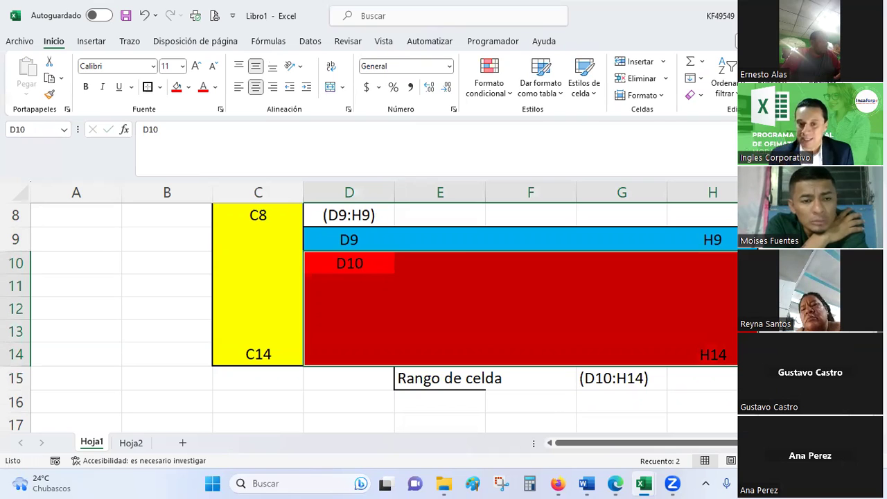
# Correct the E15 caption to 'Rango de celdas'
pyautogui.click(415, 378)
pyautogui.click(245, 137)
pyautogui.write('S')
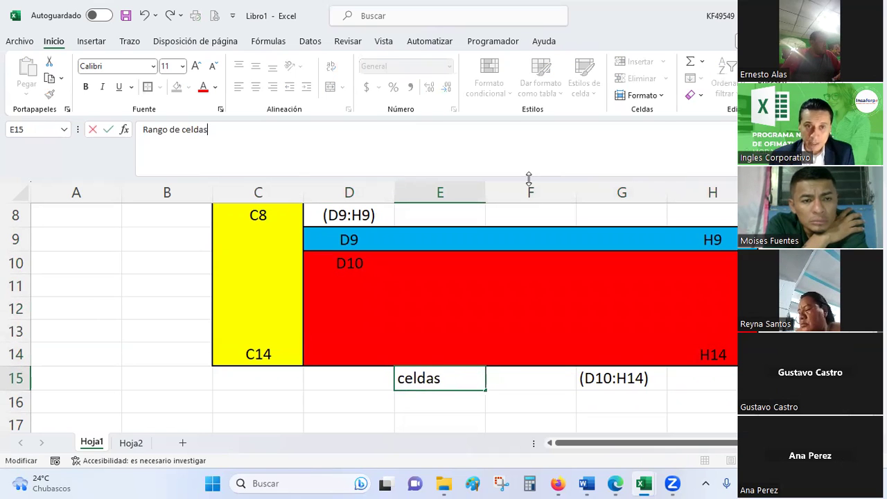
pyautogui.press('Return')
pyautogui.scroll(1, 497, 317)
pyautogui.scroll(-1, 497, 317)
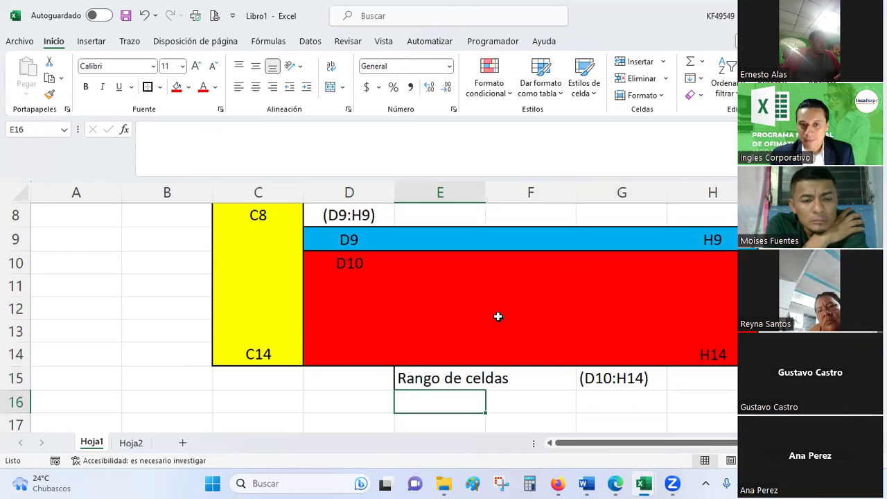
# Point out a red column and row, then fill D17:H22 dark orange
pyautogui.moveTo(350, 257); pyautogui.dragTo(343, 355)
pyautogui.moveTo(357, 277); pyautogui.dragTo(721, 278)
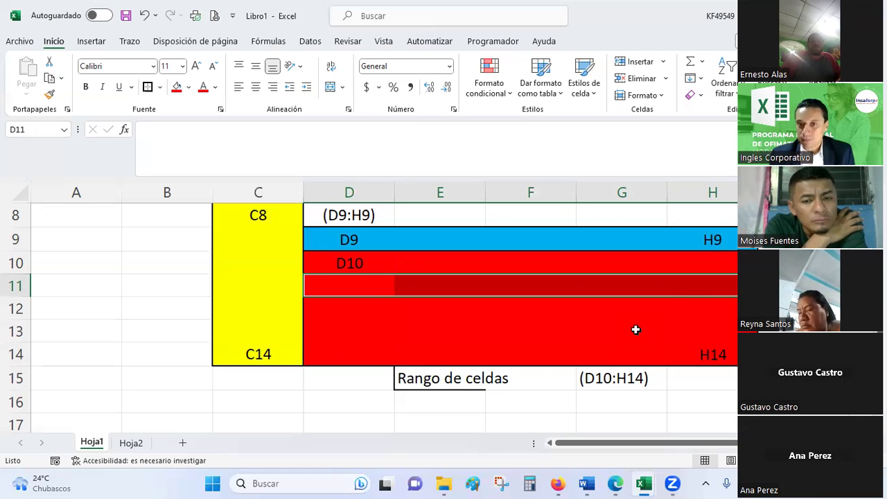
pyautogui.scroll(-1, 458, 314)
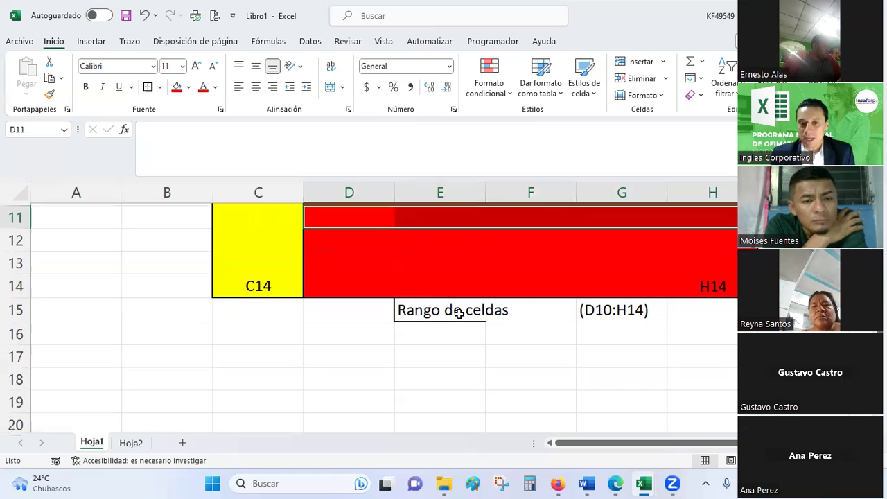
pyautogui.scroll(-1, 458, 314)
pyautogui.moveTo(350, 290); pyautogui.dragTo(683, 411)
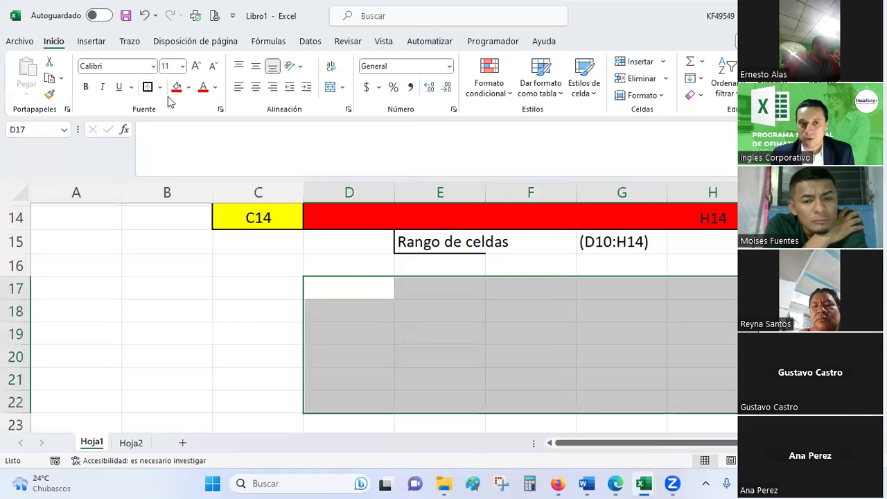
pyautogui.click(188, 87)
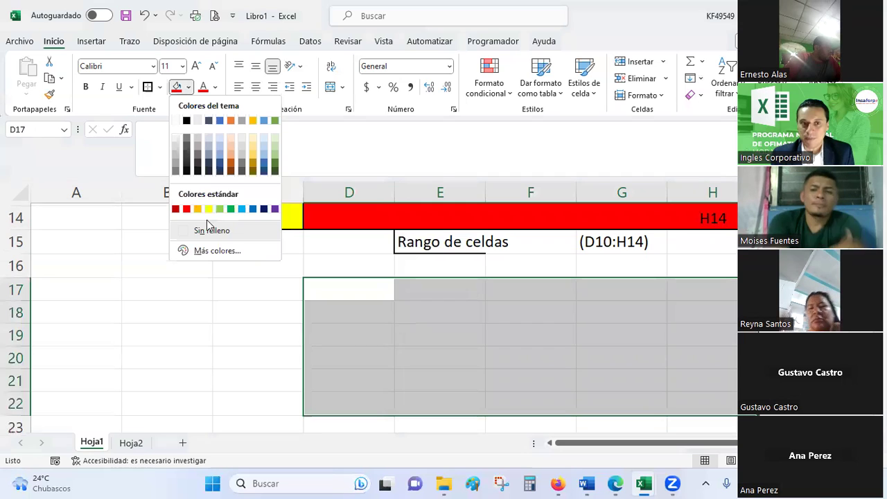
pyautogui.click(185, 210)
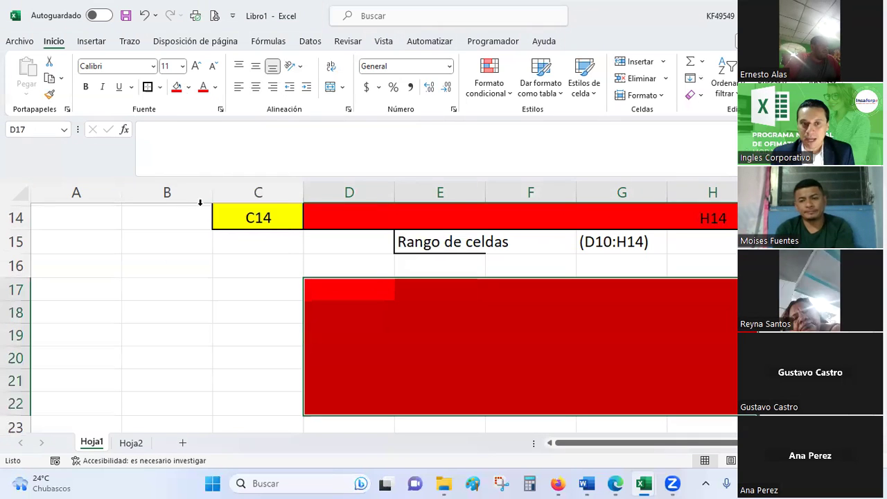
pyautogui.click(189, 88)
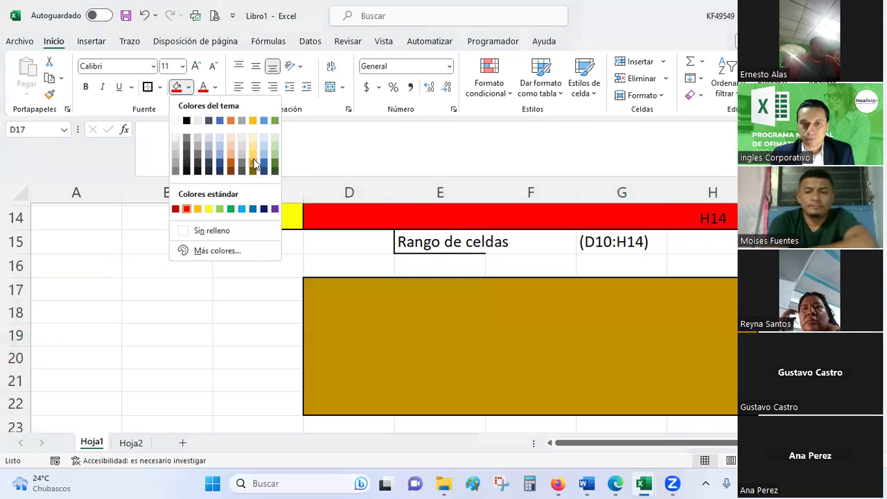
pyautogui.click(231, 162)
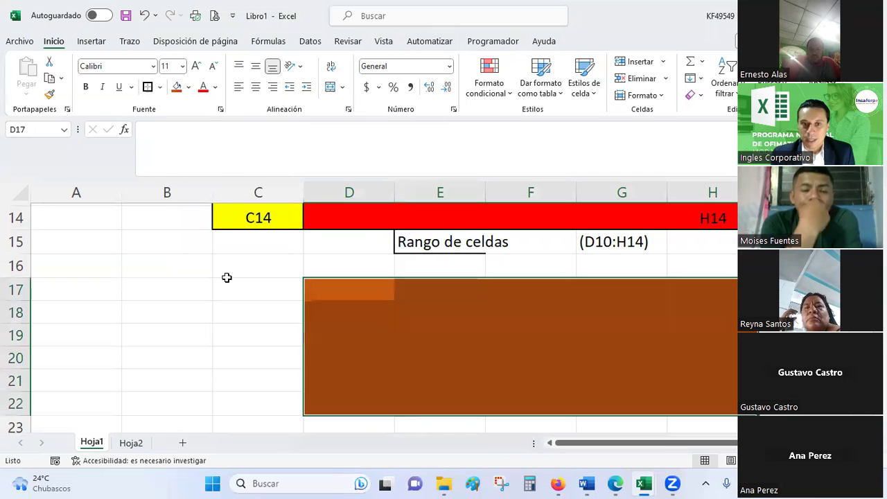
pyautogui.click(226, 284)
# Insert a blank row at row 17 so the orange block becomes D18:H23
pyautogui.scroll(-1, 471, 325)
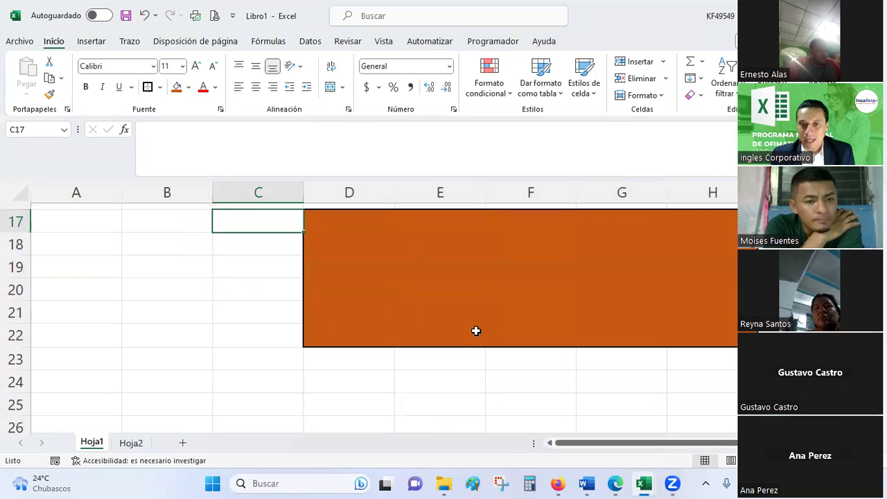
pyautogui.scroll(1, 446, 362)
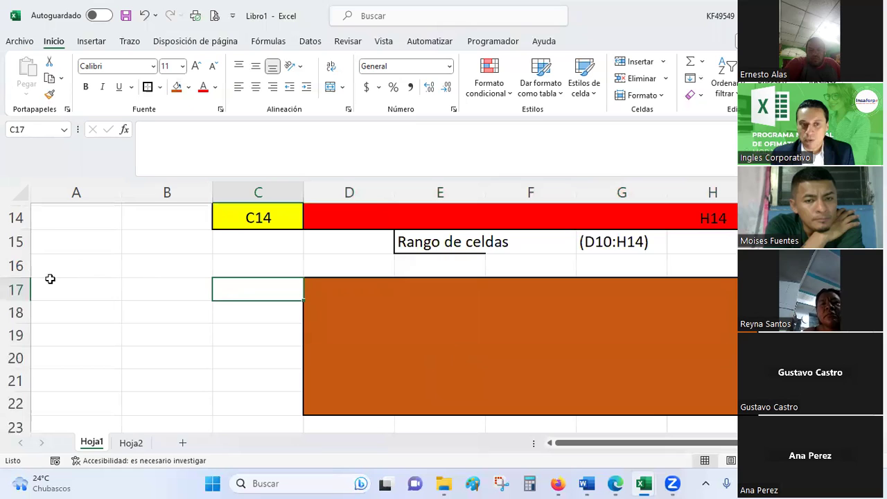
pyautogui.click(15, 289)
pyautogui.click(636, 61)
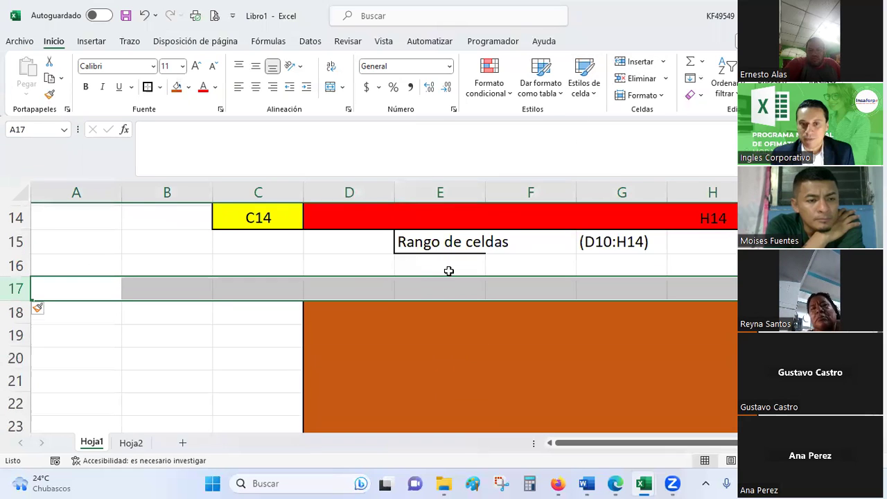
pyautogui.click(352, 287)
pyautogui.scroll(-2, 352, 287)
pyautogui.scroll(1, 616, 337)
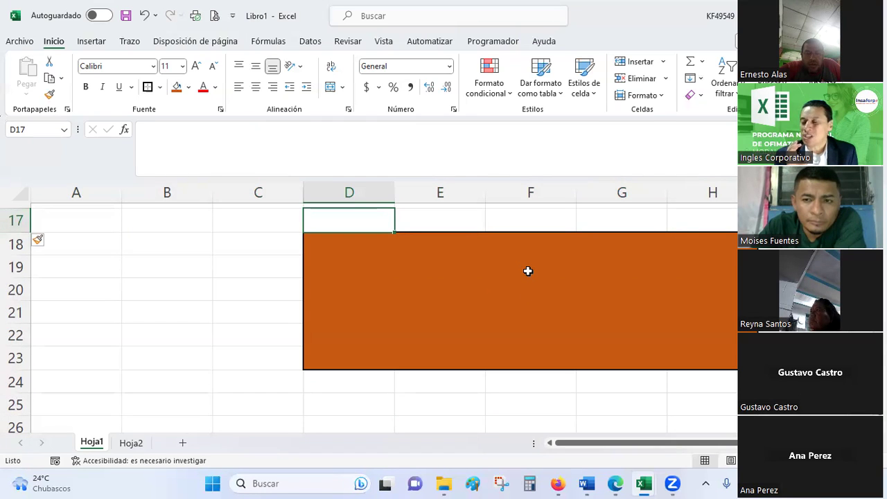
pyautogui.scroll(3, 528, 271)
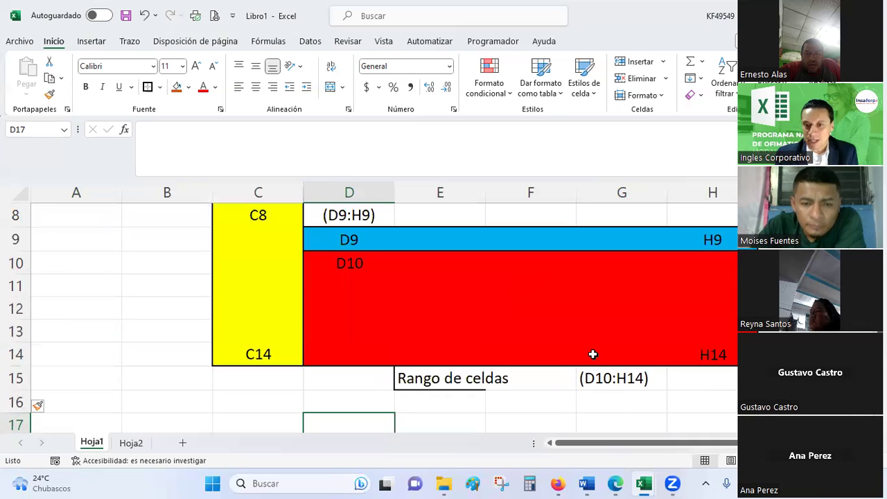
pyautogui.scroll(-1, 431, 342)
pyautogui.scroll(-1, 431, 340)
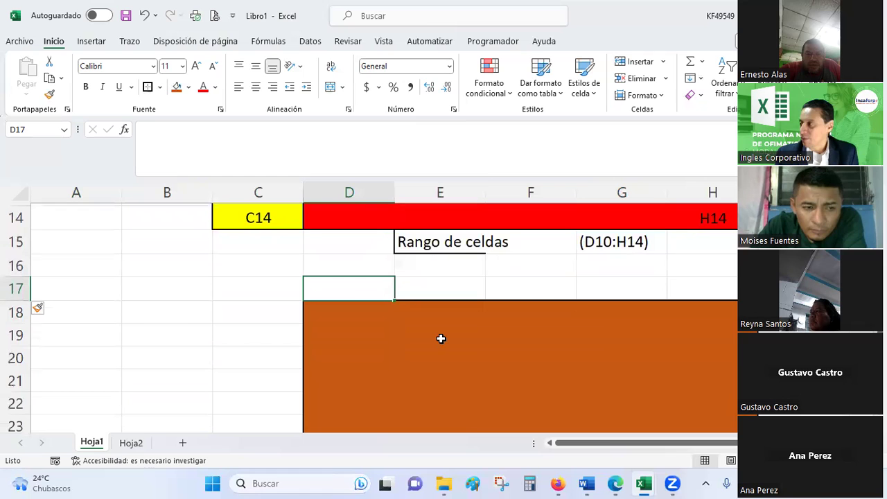
pyautogui.click(613, 244)
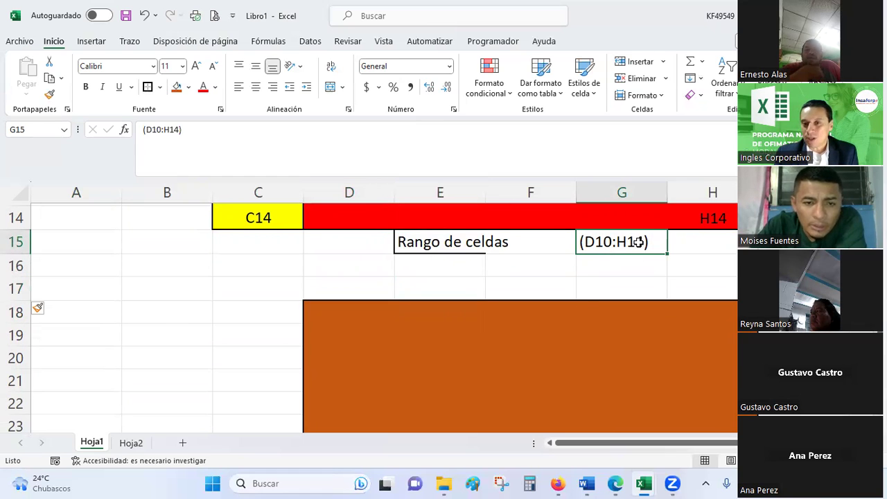
pyautogui.click(356, 295)
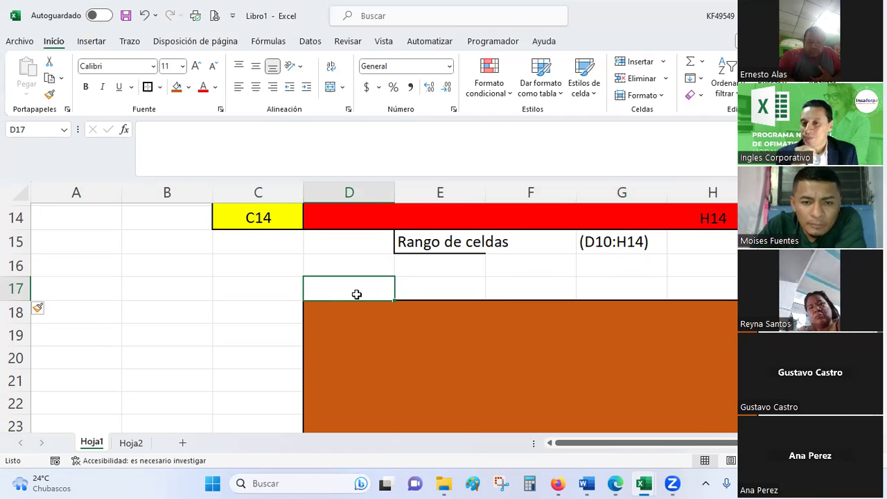
pyautogui.click(650, 245)
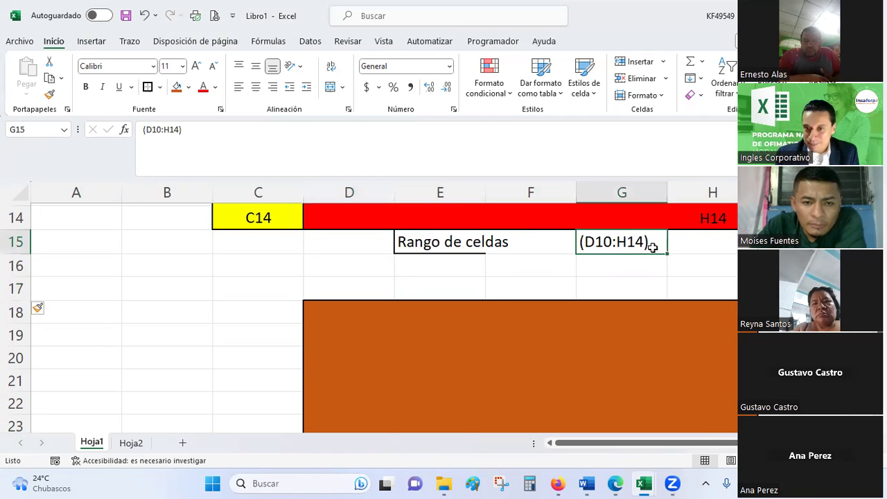
pyautogui.doubleClick(655, 241)
pyautogui.moveTo(656, 241); pyautogui.dragTo(580, 243)
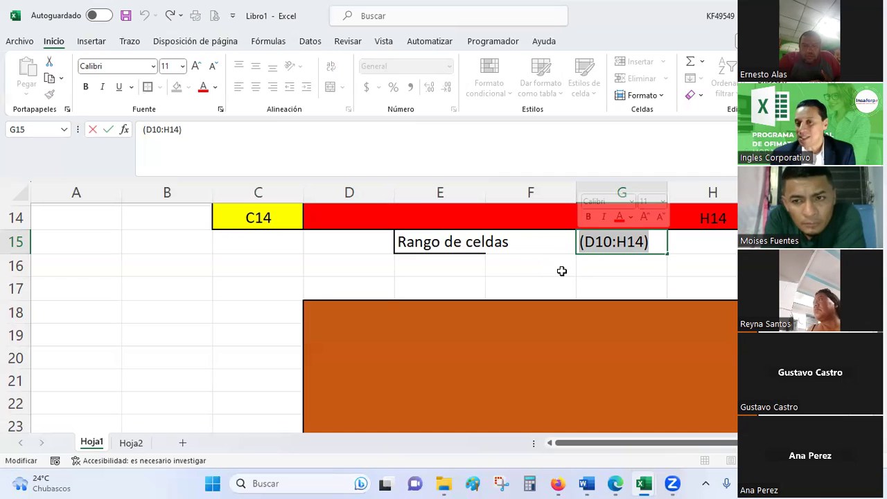
pyautogui.click(621, 275)
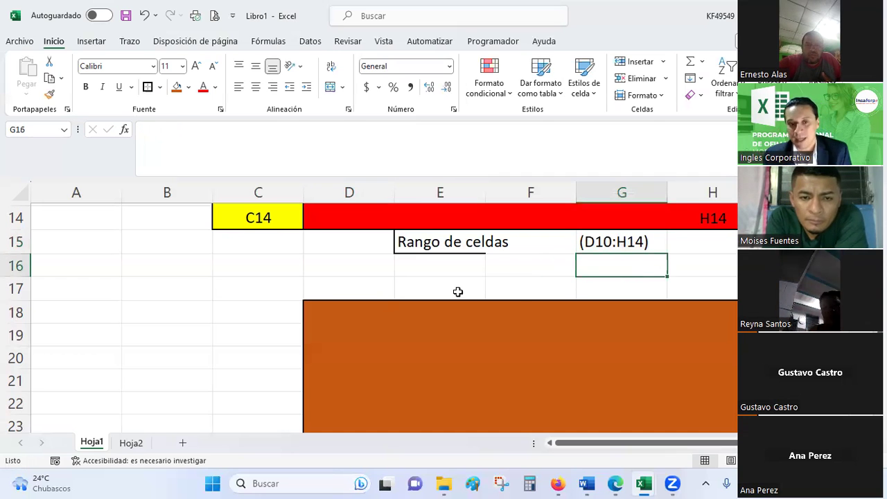
pyautogui.click(375, 284)
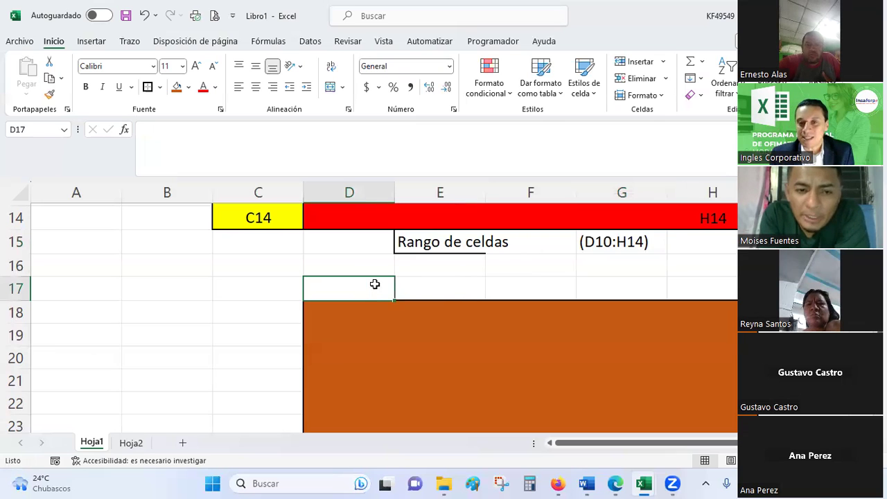
pyautogui.scroll(-1, 374, 284)
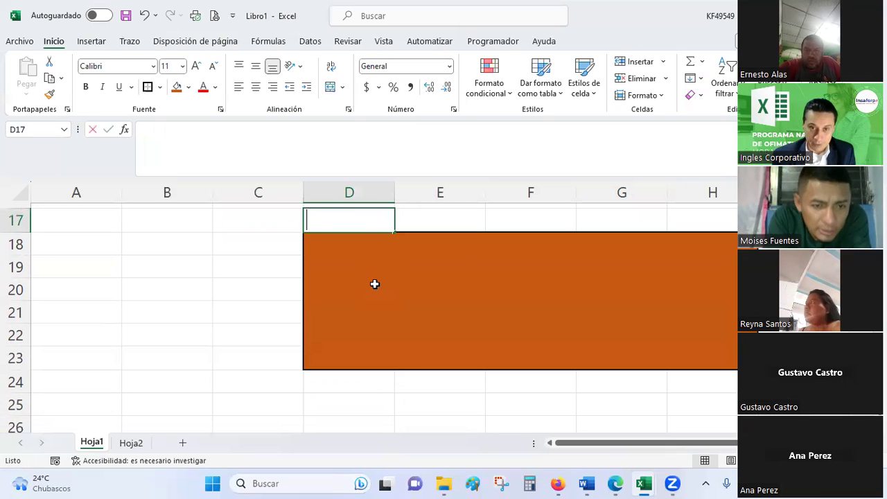
# Type the range label '(D18:H23)' into cell D17 above the orange block
pyautogui.write('(D18:')
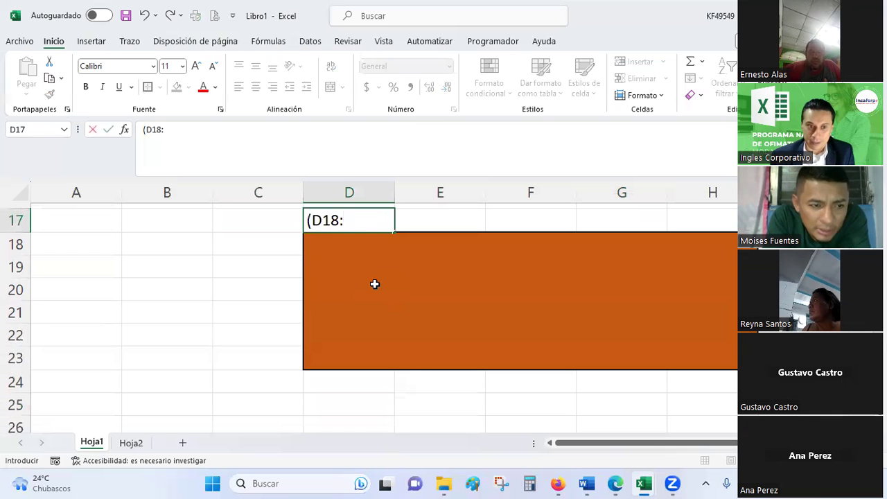
pyautogui.write('H23')
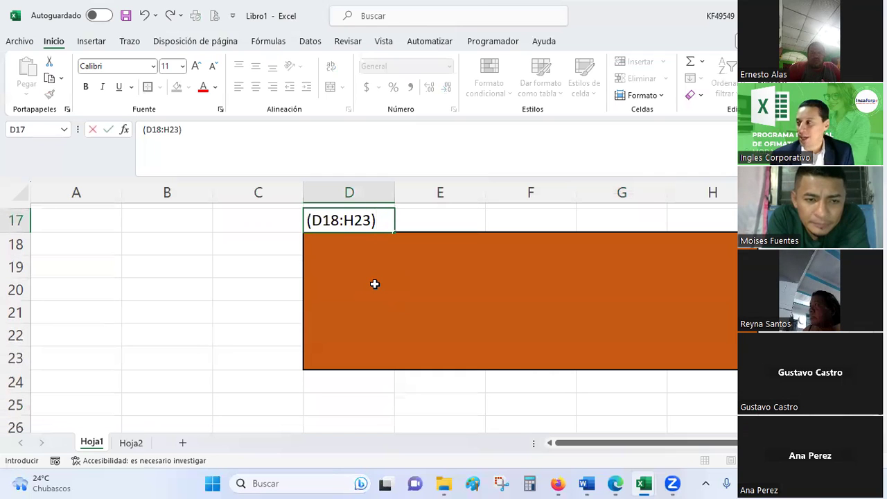
pyautogui.press('Return')
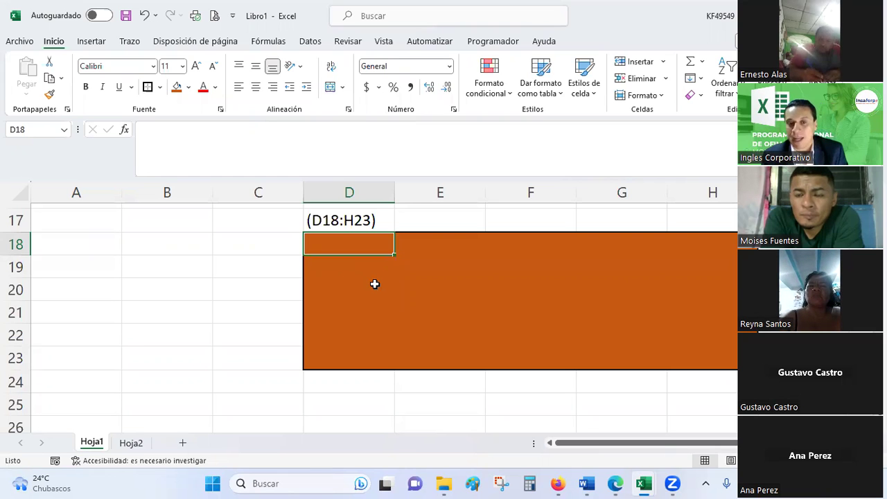
# Enter 7x8 in D19, centred, correcting the uppercase X to lowercase x
pyautogui.press('Return')
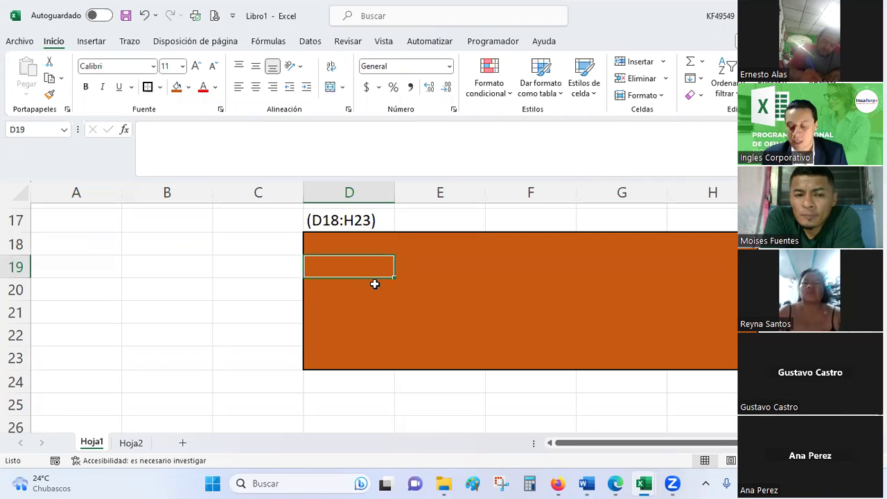
pyautogui.write('7')
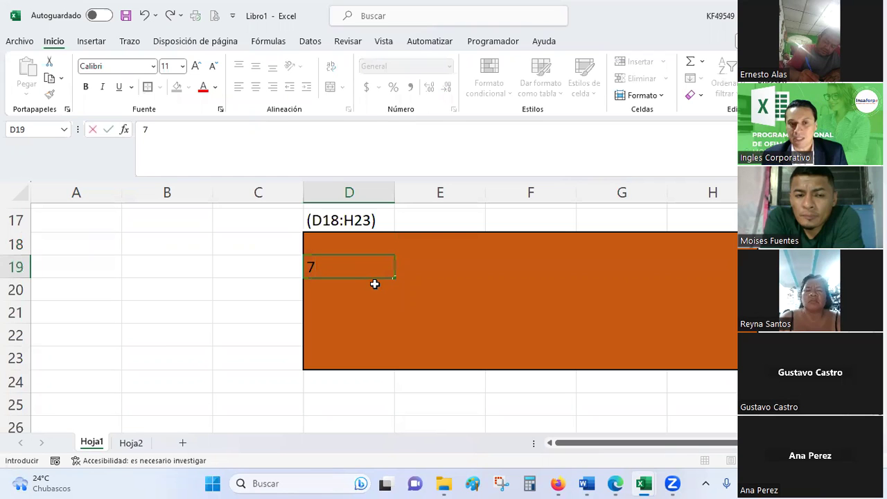
pyautogui.write('X8')
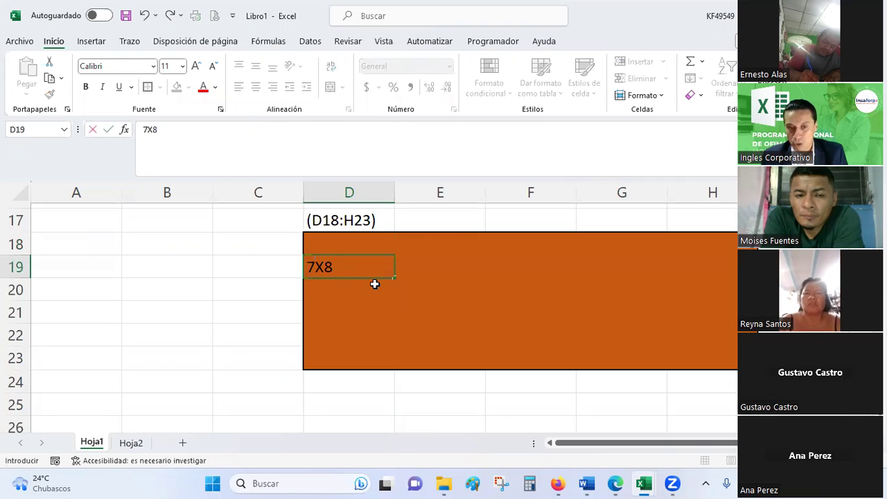
pyautogui.press('Return')
pyautogui.press('Up')
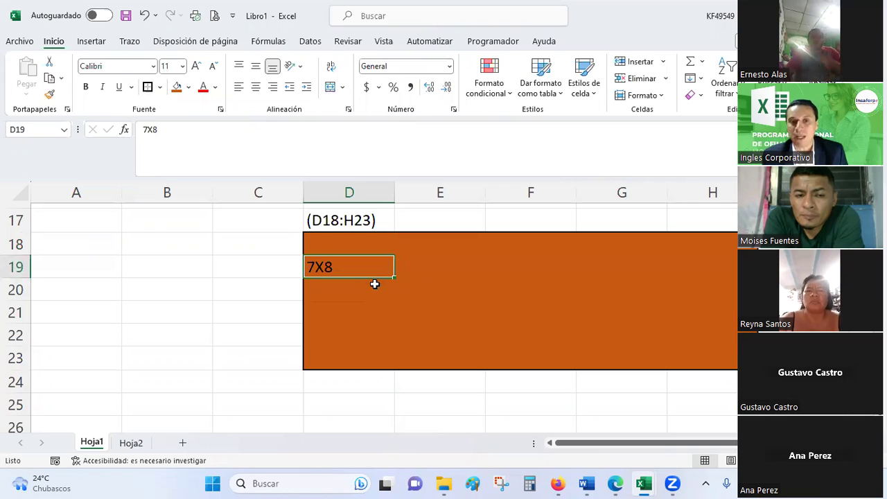
pyautogui.click(255, 87)
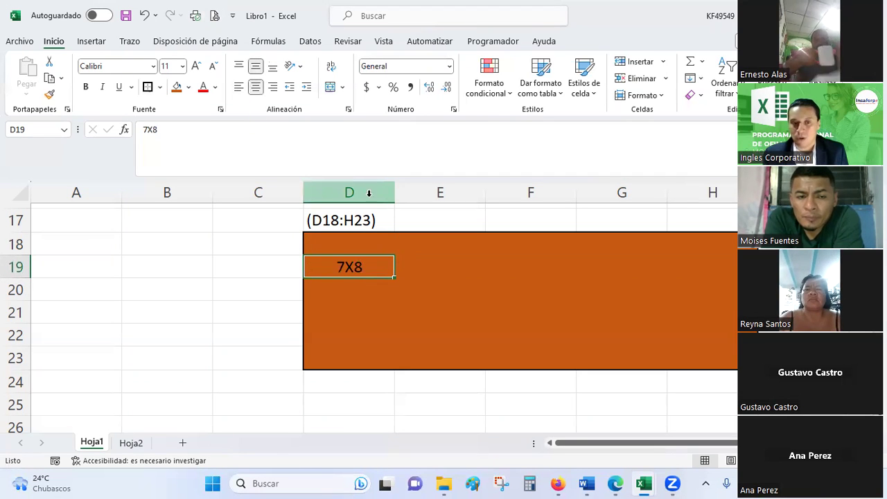
pyautogui.doubleClick(347, 268)
pyautogui.moveTo(345, 267); pyautogui.dragTo(354, 267)
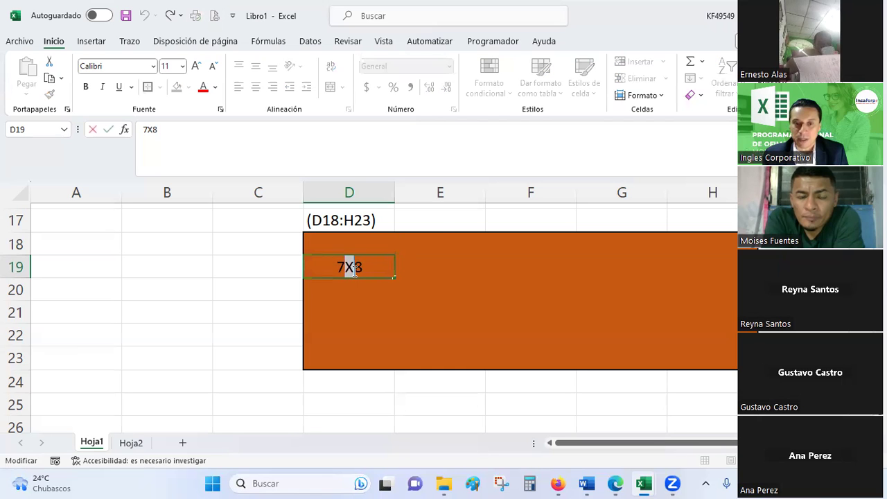
pyautogui.write('x')
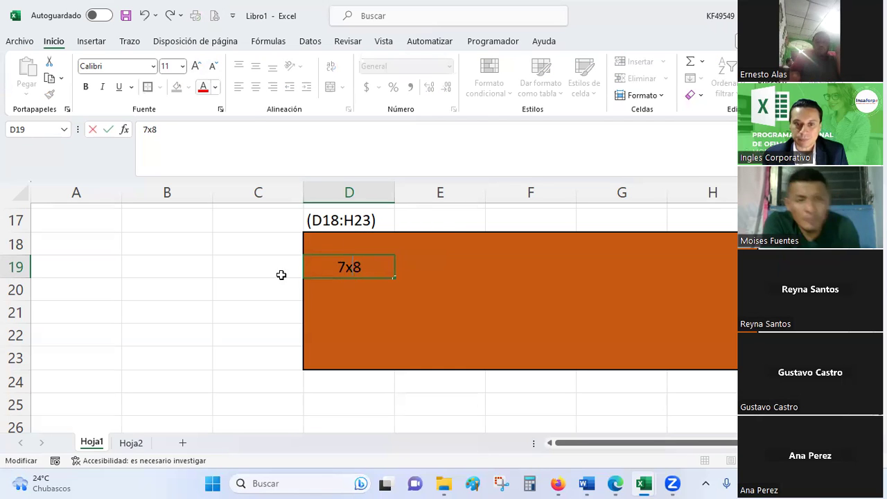
pyautogui.click(364, 352)
# Enter 7*8 in D20, centre it horizontally and vertically, and check both entries
pyautogui.click(344, 287)
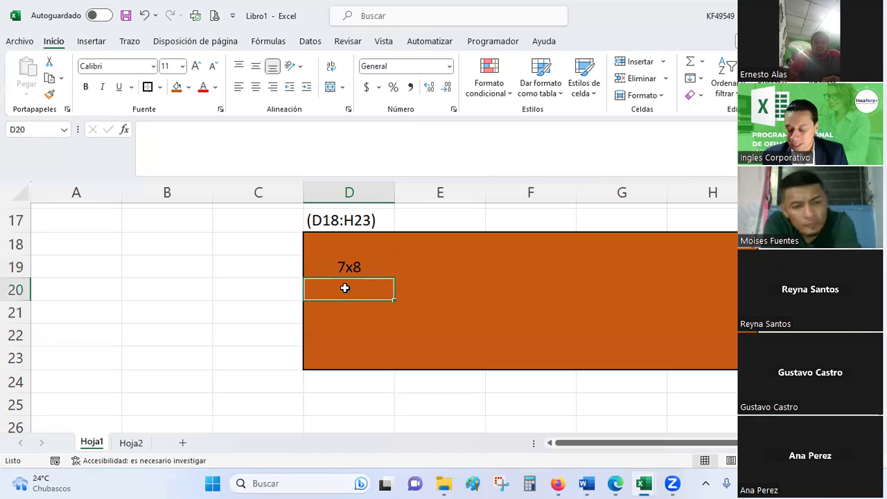
pyautogui.write('7*8')
pyautogui.press('Return')
pyautogui.click(344, 287)
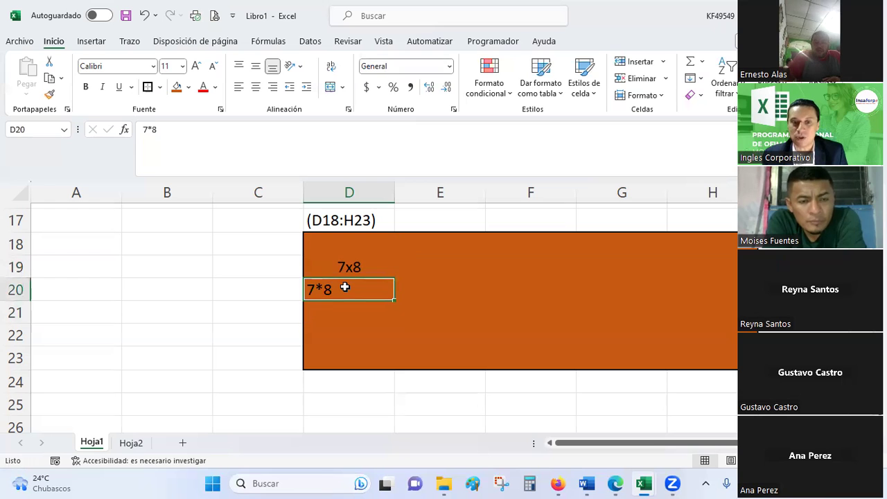
pyautogui.click(255, 86)
pyautogui.click(254, 67)
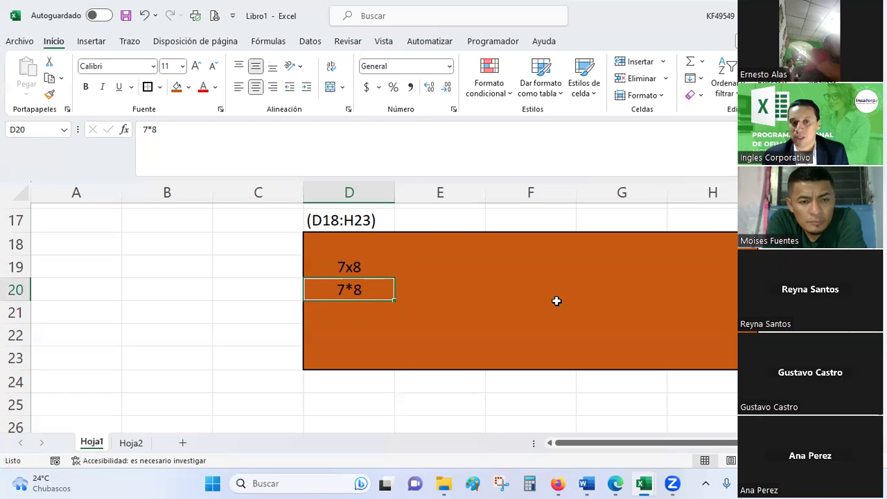
pyautogui.click(354, 266)
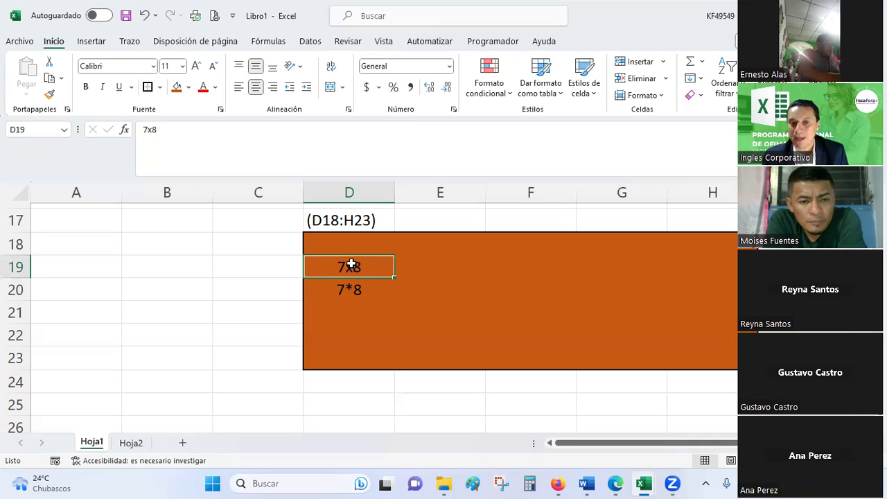
pyautogui.click(360, 289)
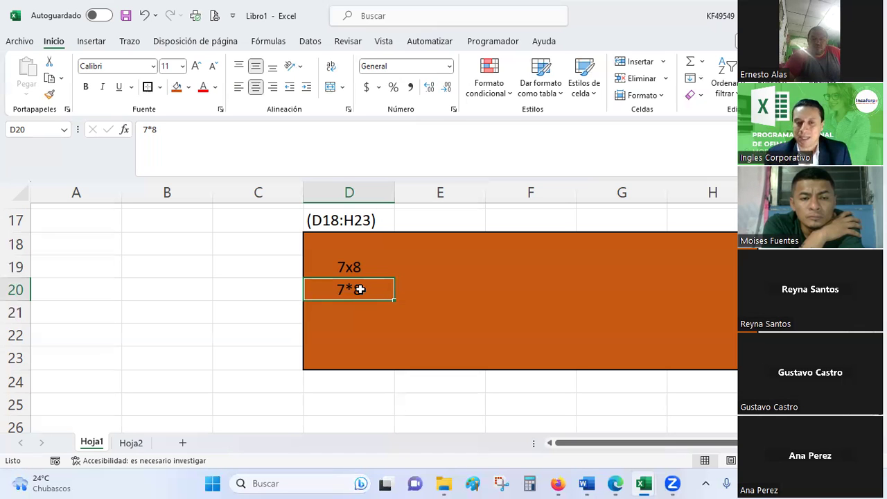
pyautogui.scroll(2, 360, 289)
pyautogui.scroll(2, 361, 287)
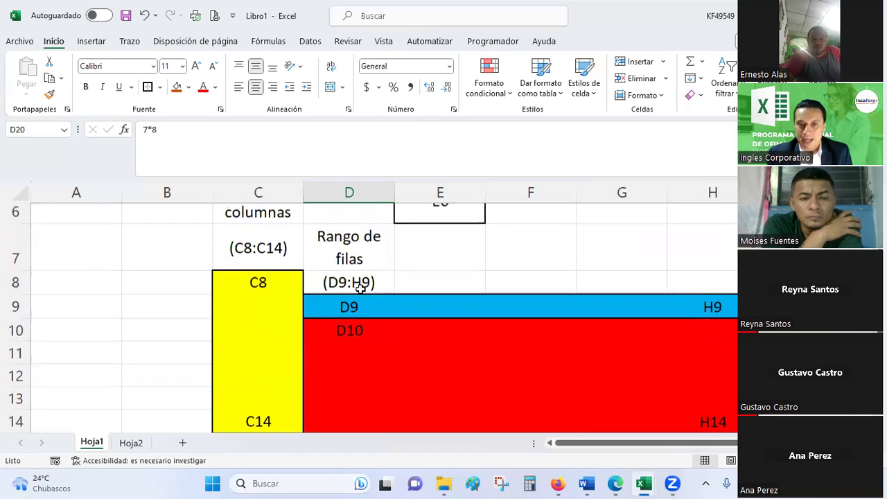
pyautogui.scroll(1, 360, 286)
pyautogui.moveTo(263, 233)
pyautogui.mouseDown()
pyautogui.moveTo(642, 466)
pyautogui.moveTo(728, 385)
pyautogui.mouseUp()
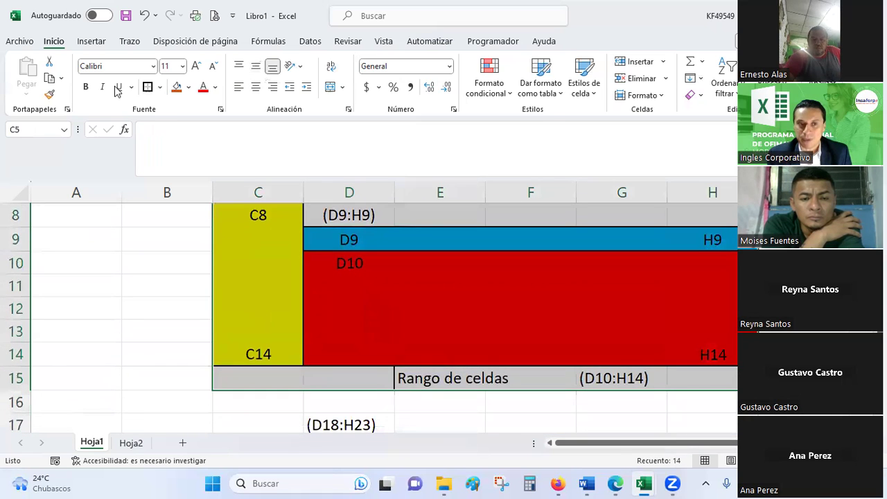
pyautogui.click(49, 78)
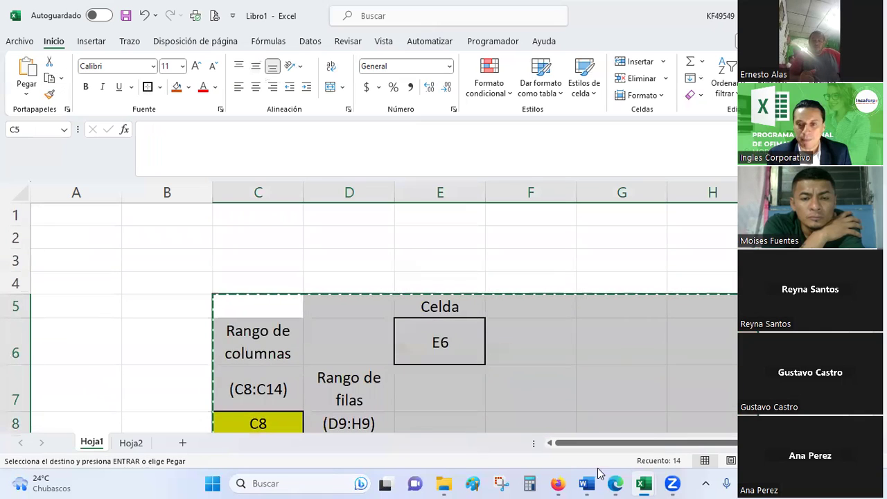
pyautogui.click(632, 484)
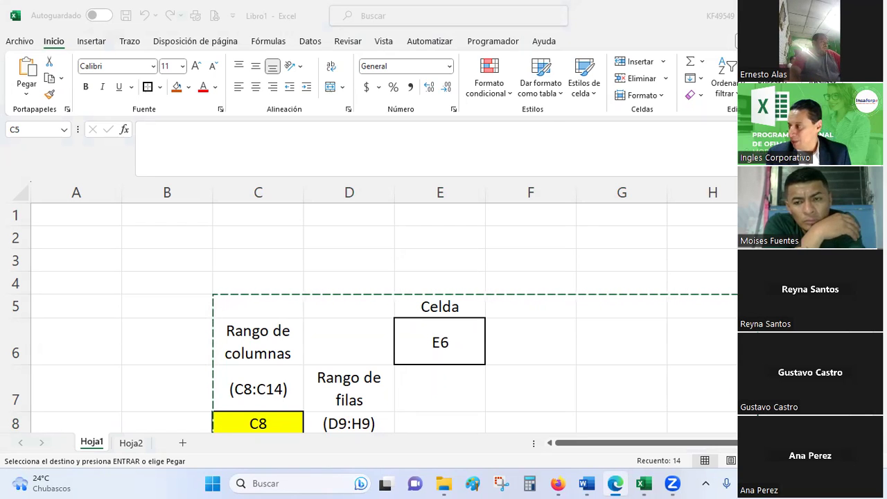
pyautogui.press('Escape')
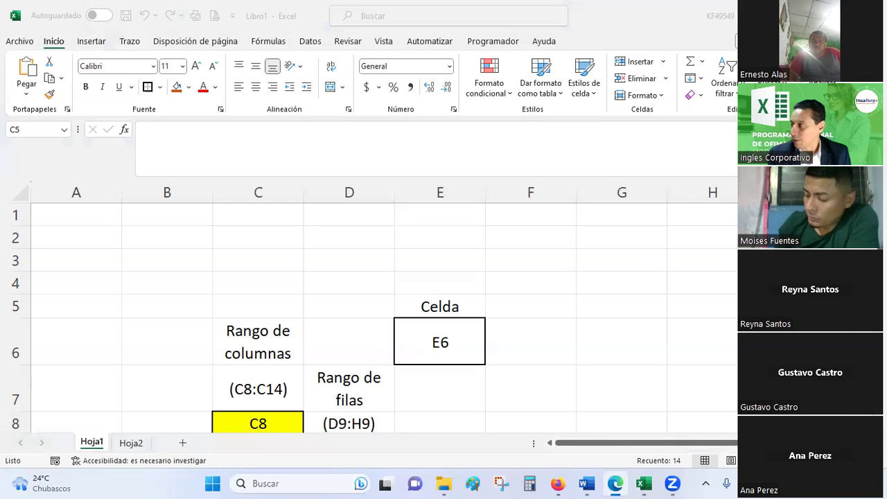
pyautogui.scroll(-1, 463, 259)
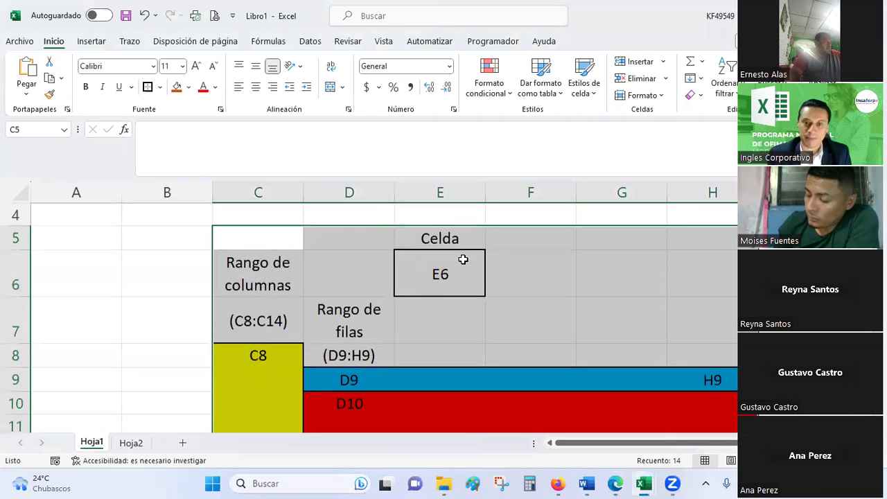
pyautogui.scroll(-1, 462, 256)
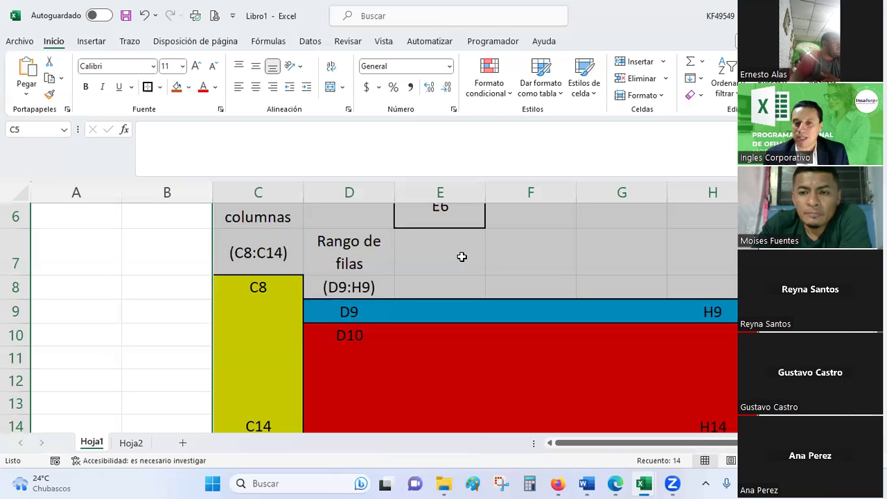
pyautogui.click(462, 256)
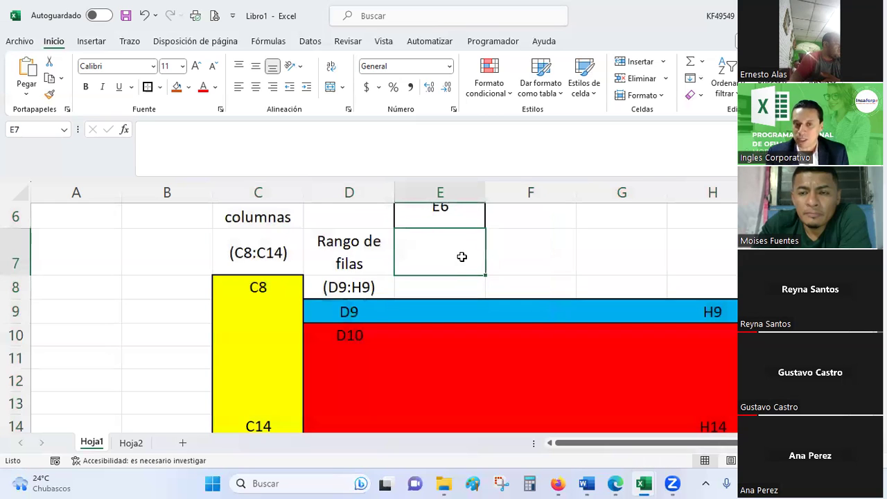
pyautogui.hotkey('alt', 'Tab')
pyautogui.hotkey('alt', 'Tab')
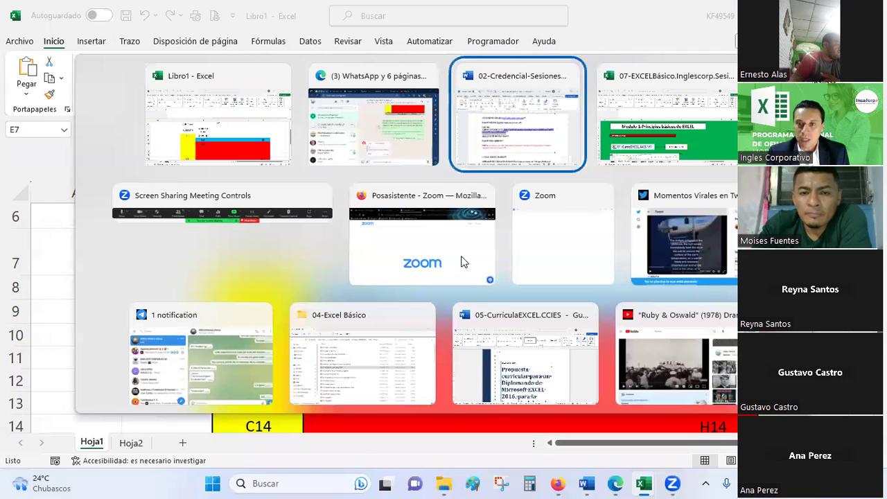
pyautogui.hotkey('alt', 'Tab')
pyautogui.scroll(-3, 494, 293)
pyautogui.scroll(-2, 495, 294)
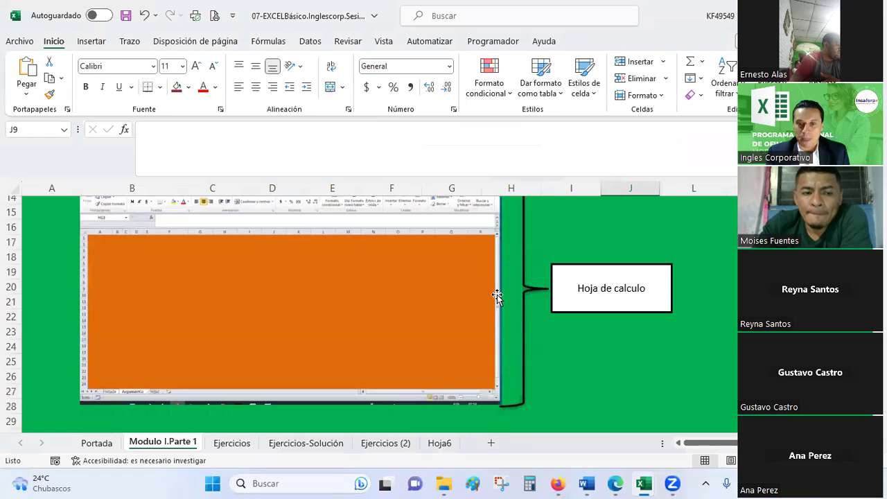
pyautogui.scroll(-2, 496, 296)
pyautogui.hotkey('alt', 'Tab')
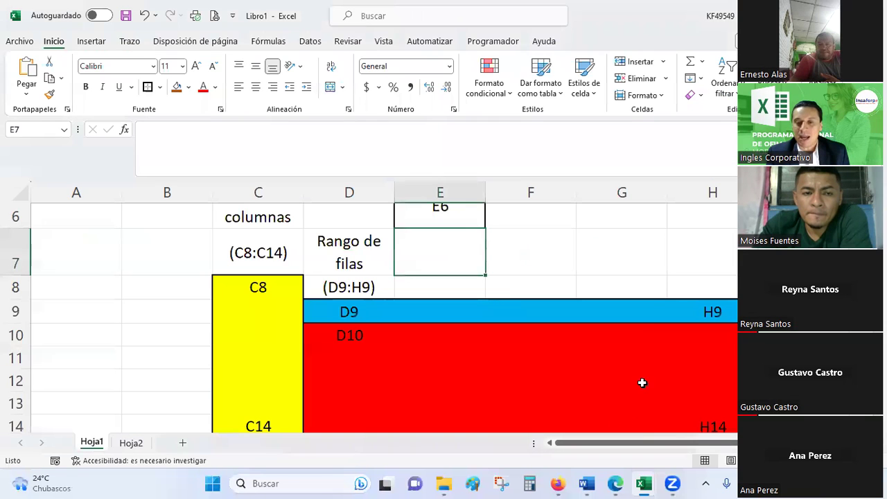
pyautogui.click(620, 266)
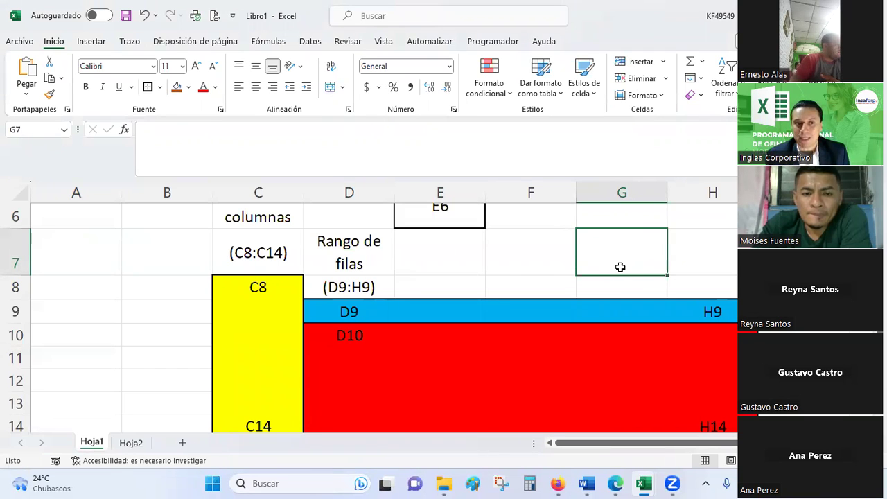
pyautogui.click(168, 297)
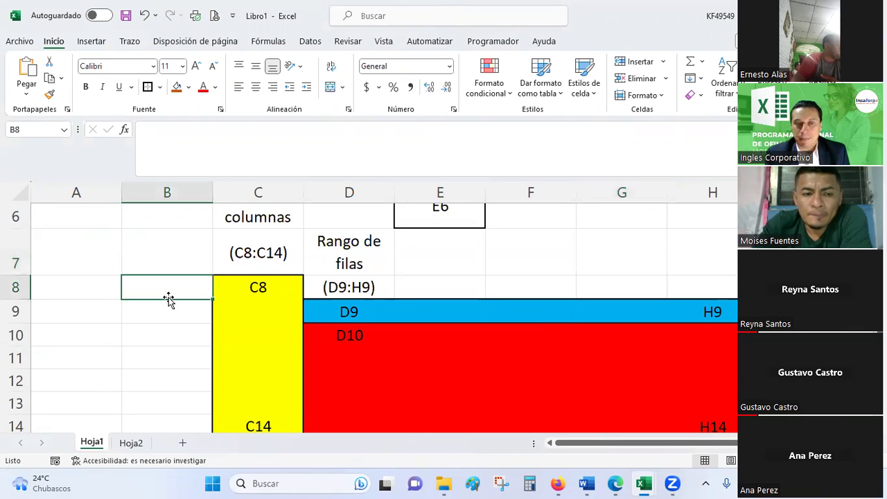
pyautogui.click(14, 43)
pyautogui.click(18, 46)
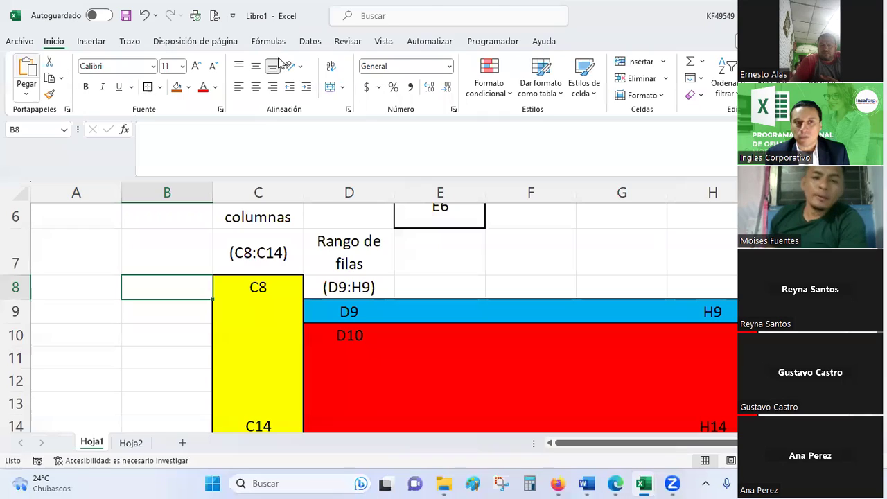
pyautogui.moveTo(476, 15)
pyautogui.mouseDown()
pyautogui.moveTo(475, 62)
pyautogui.moveTo(532, 111)
pyautogui.mouseUp()
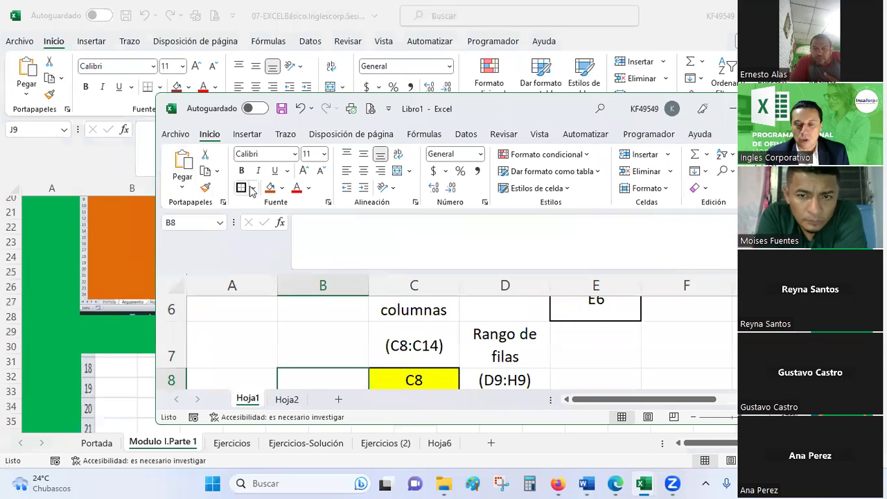
pyautogui.click(175, 136)
pyautogui.click(174, 139)
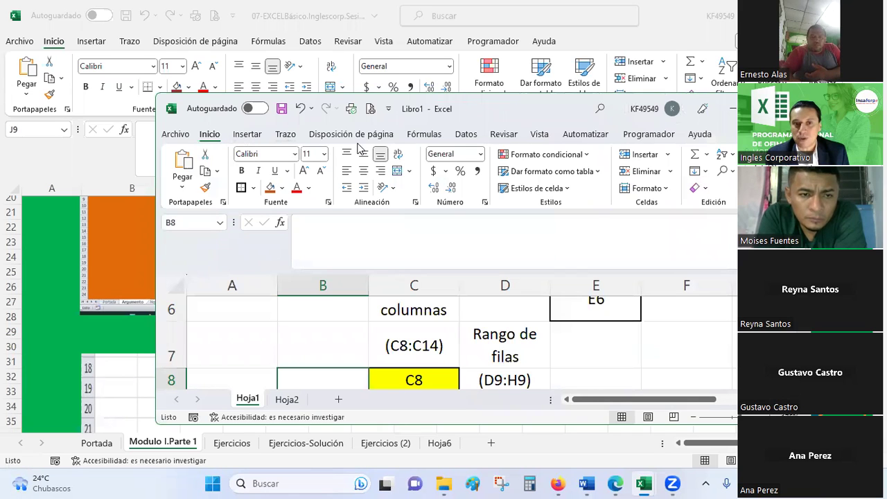
pyautogui.press('super+Up')
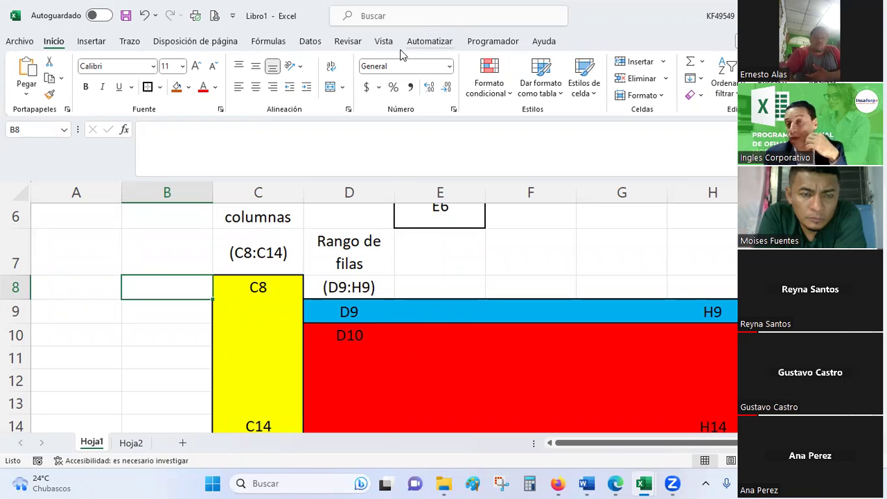
pyautogui.click(492, 41)
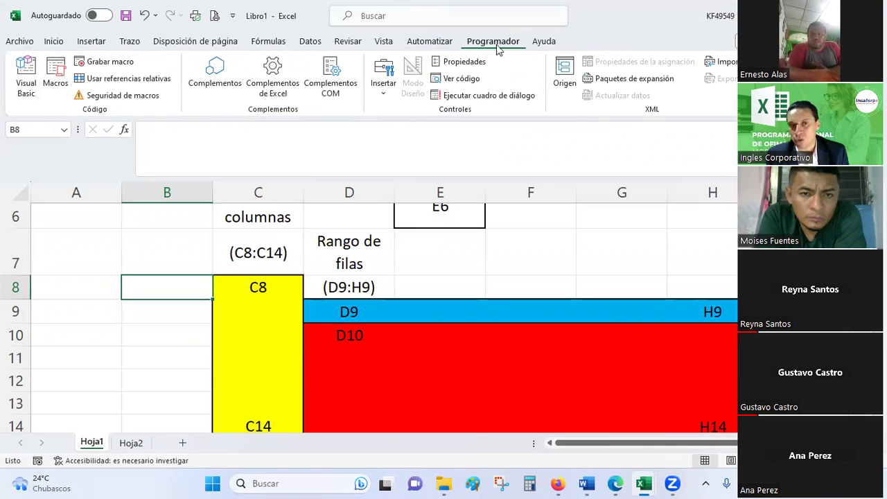
pyautogui.click(54, 43)
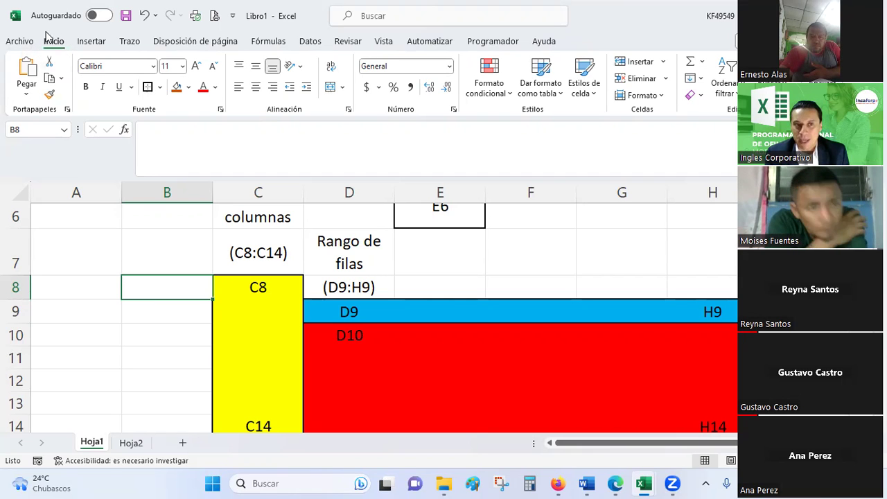
pyautogui.click(91, 43)
pyautogui.click(129, 42)
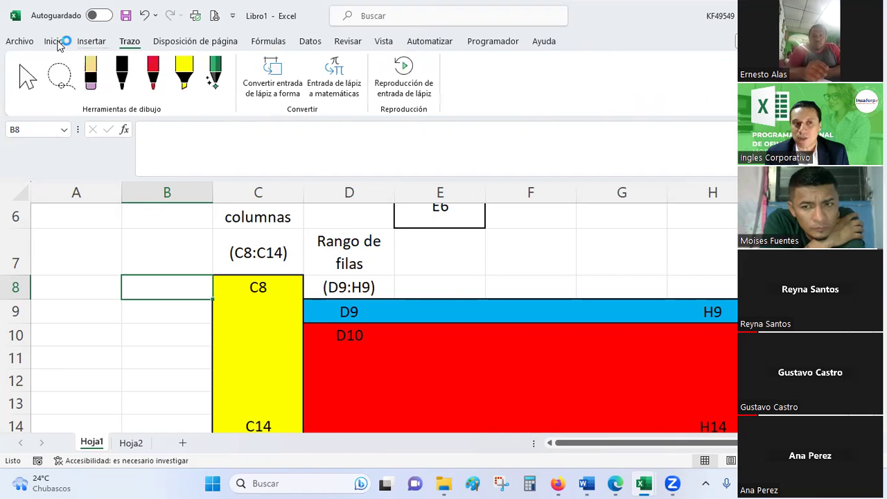
pyautogui.click(58, 43)
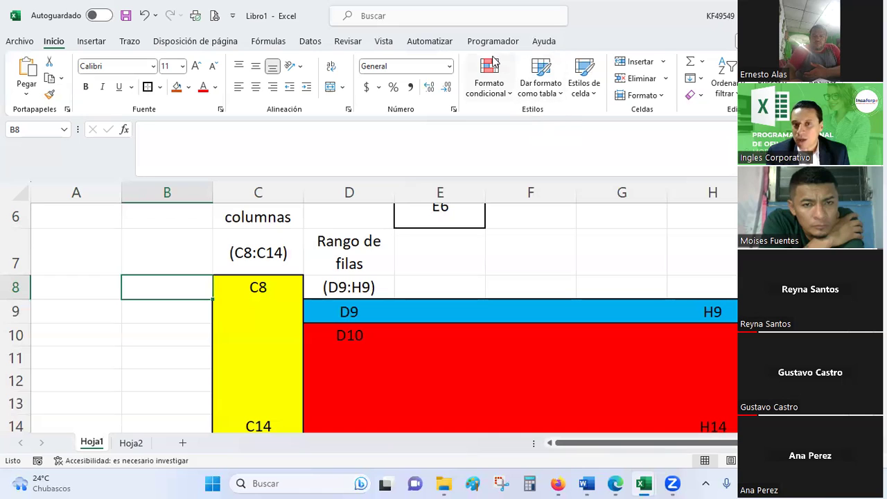
pyautogui.click(506, 94)
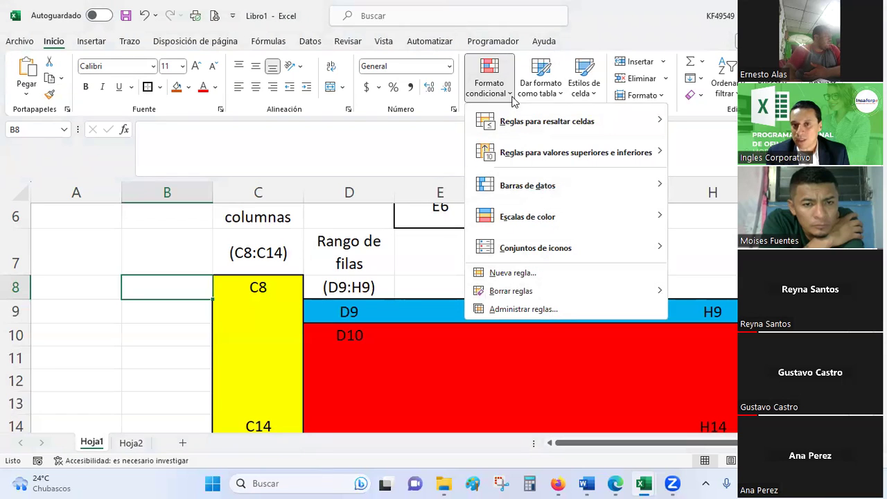
pyautogui.click(512, 100)
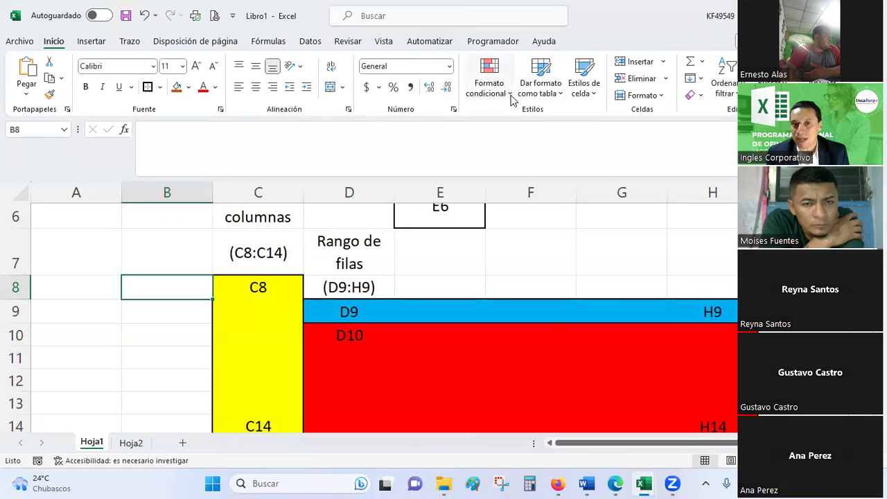
pyautogui.click(511, 96)
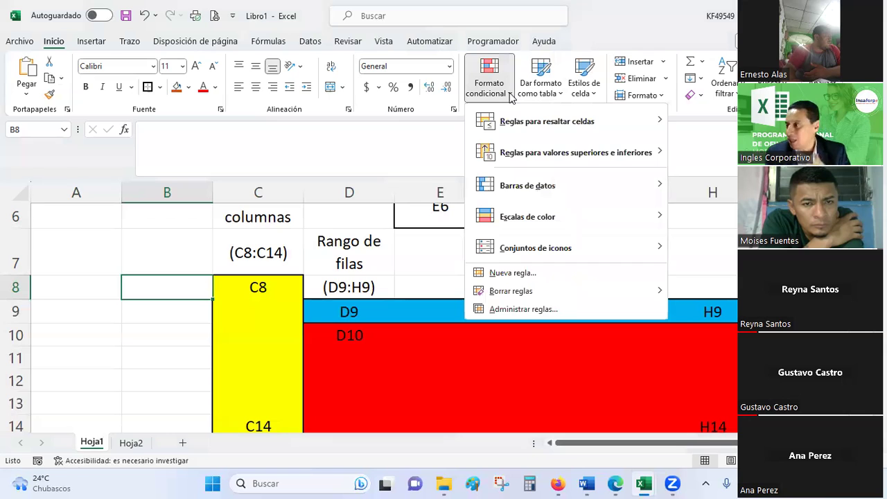
pyautogui.click(412, 144)
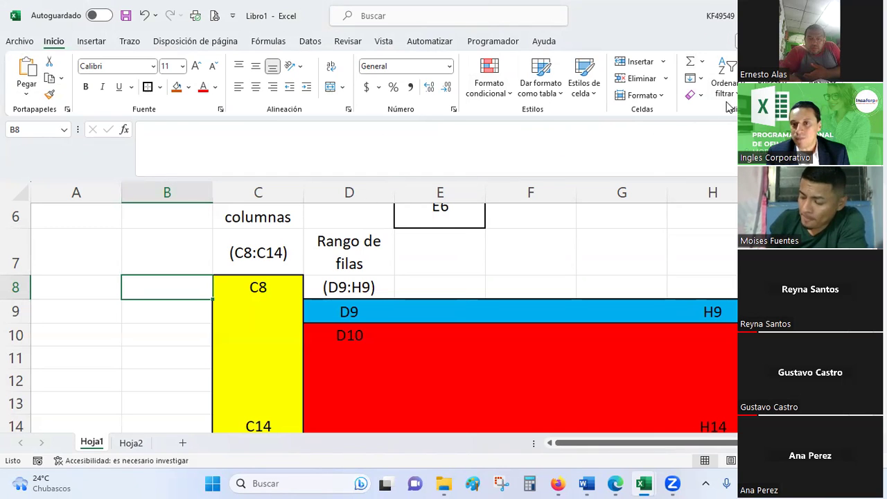
pyautogui.click(702, 62)
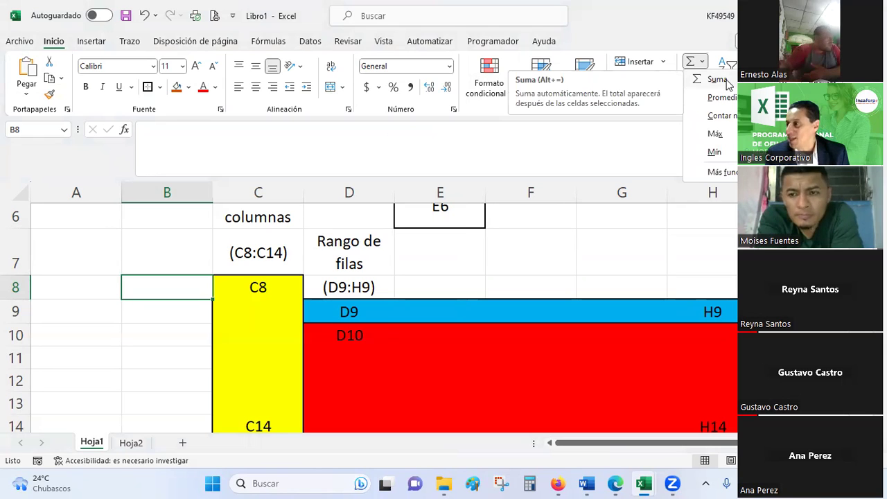
pyautogui.click(606, 146)
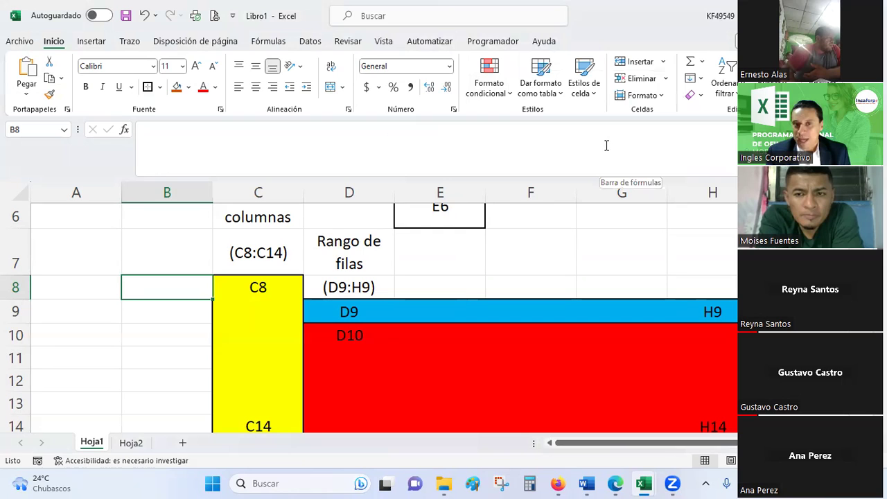
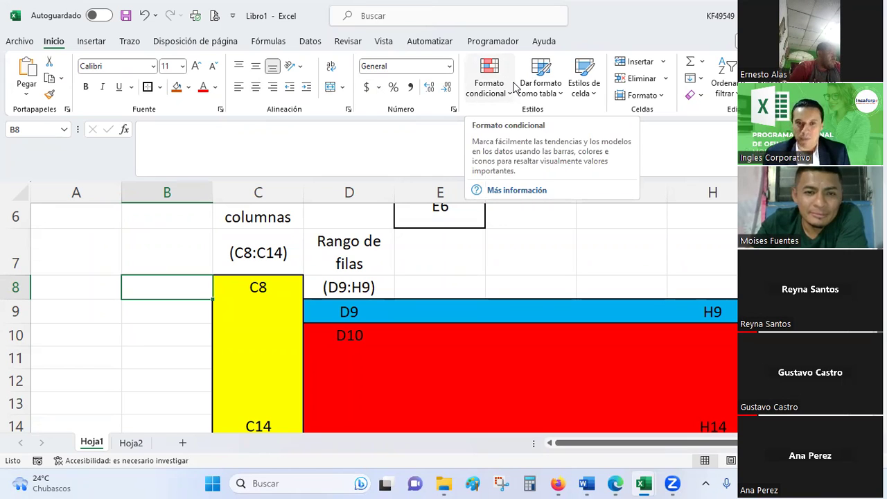
# Enter 'Hola bievenidos a todos' in Hoja2 cell E5 and autofit column E to the text
pyautogui.click(307, 42)
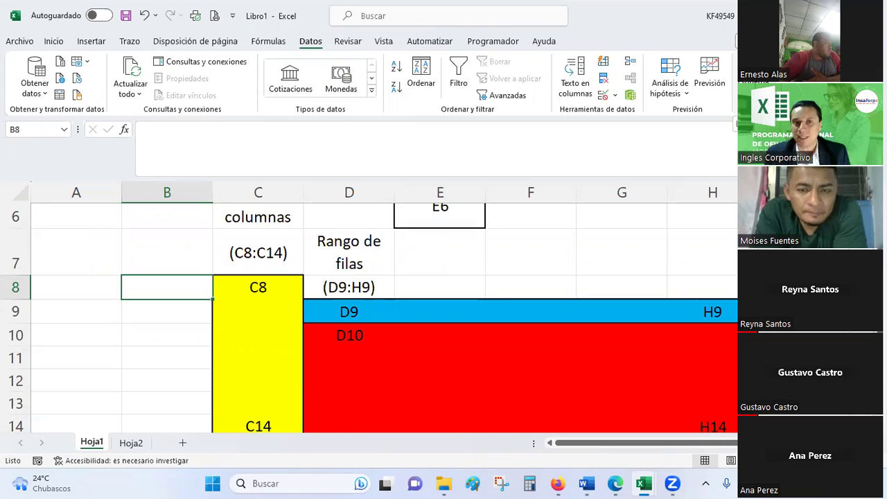
pyautogui.click(53, 41)
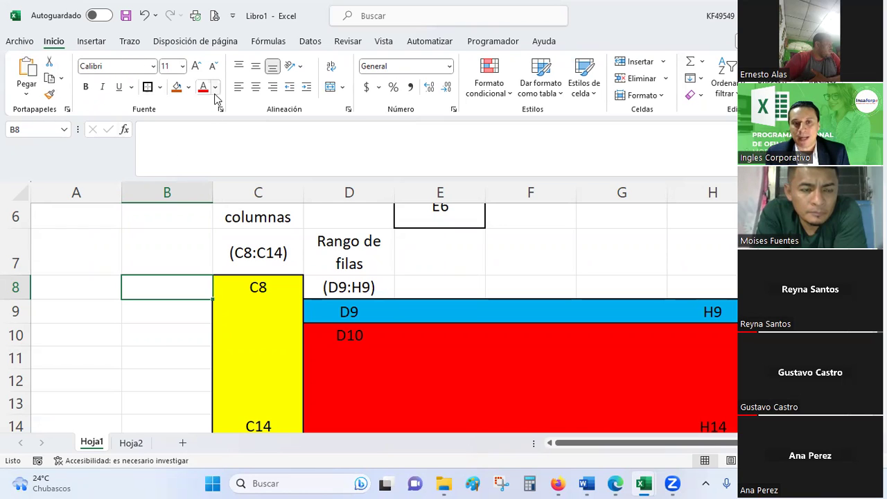
pyautogui.scroll(2, 434, 264)
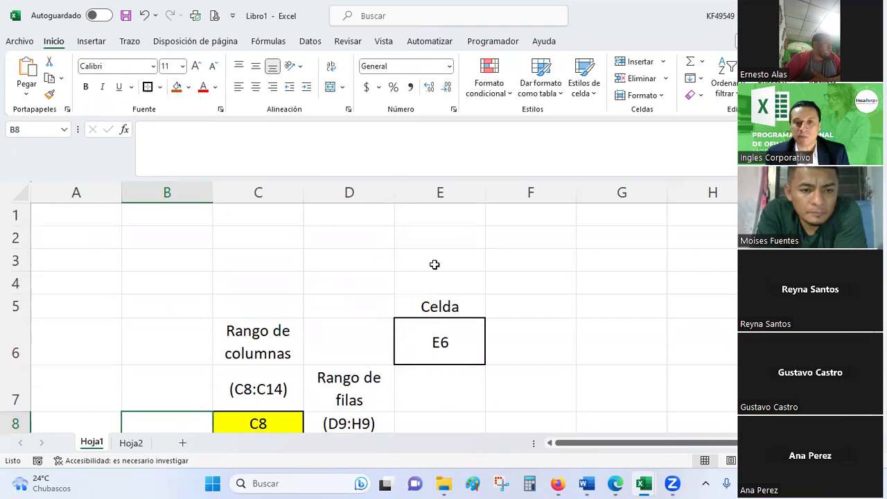
pyautogui.click(133, 444)
pyautogui.click(254, 250)
pyautogui.write('Hola bievenidos a todos')
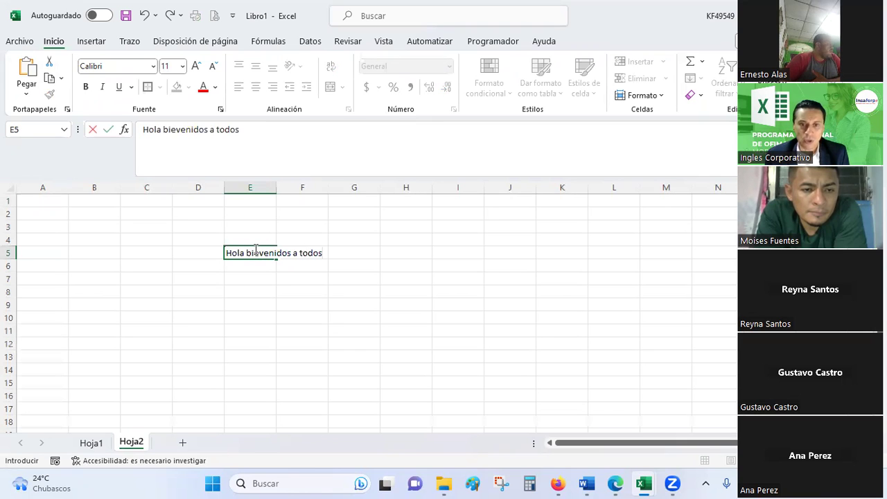
pyautogui.press('Return')
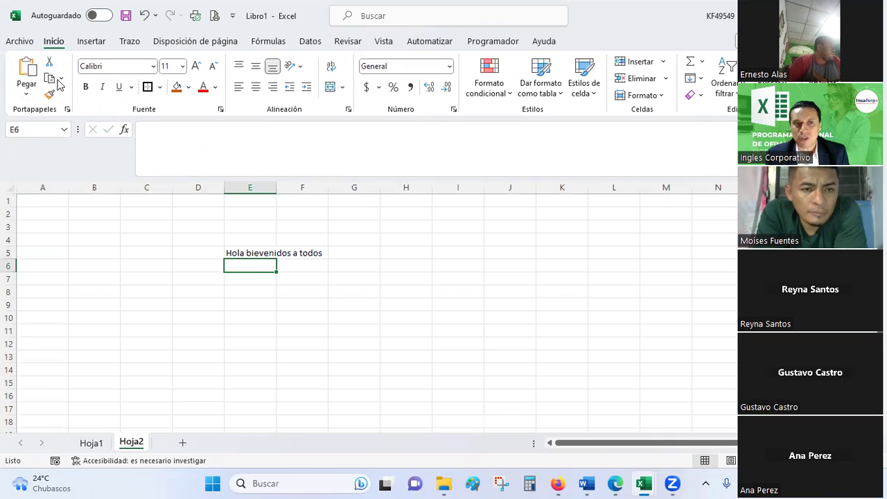
pyautogui.doubleClick(275, 191)
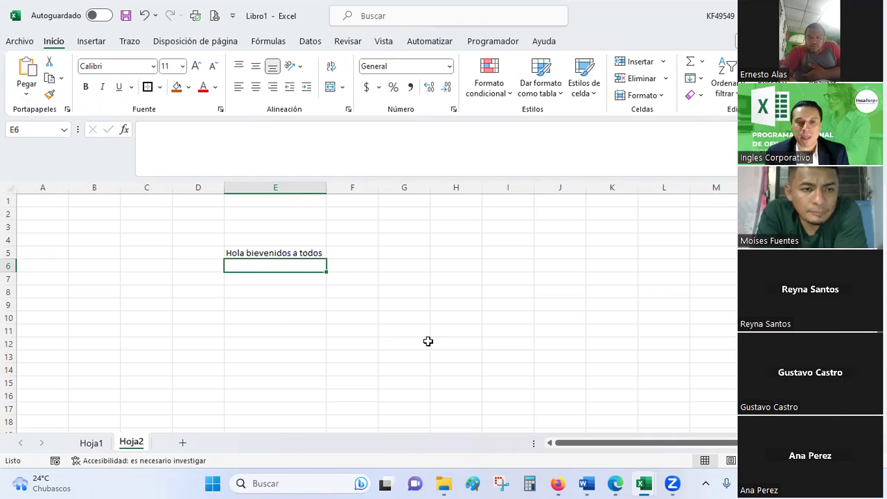
pyautogui.click(288, 252)
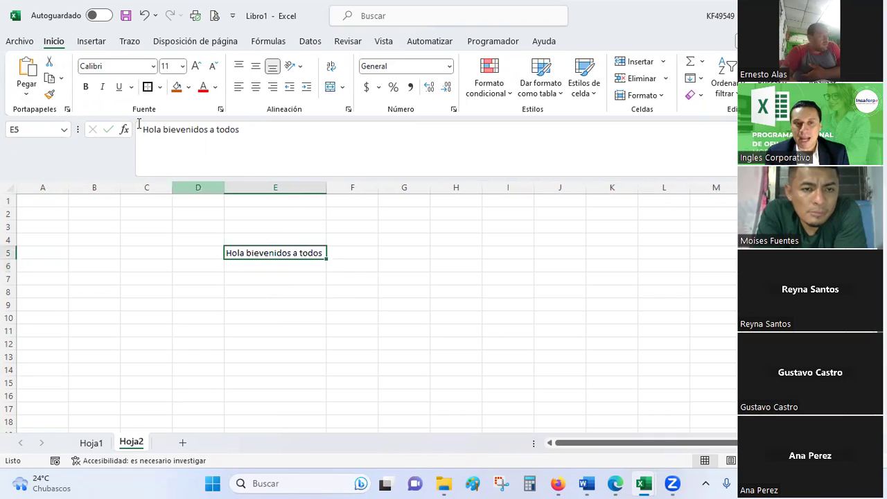
# Set the E5 greeting to the Algerian font and grow it to size 48
pyautogui.click(155, 67)
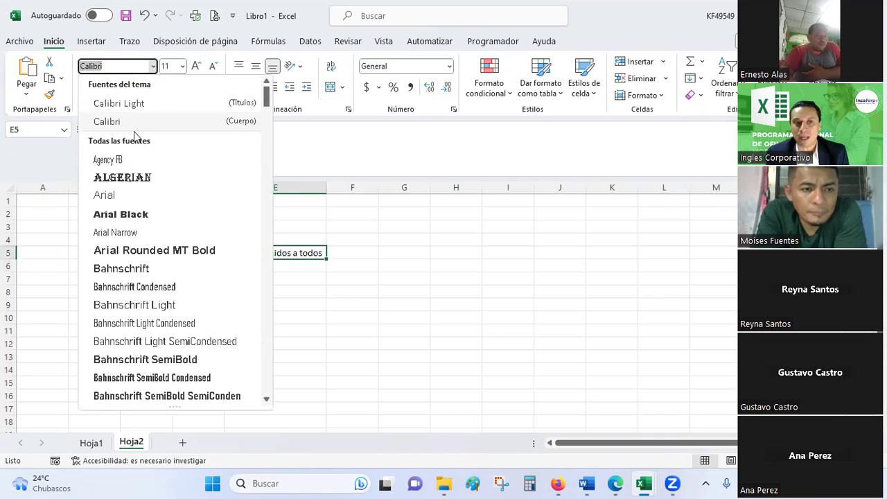
pyautogui.click(125, 178)
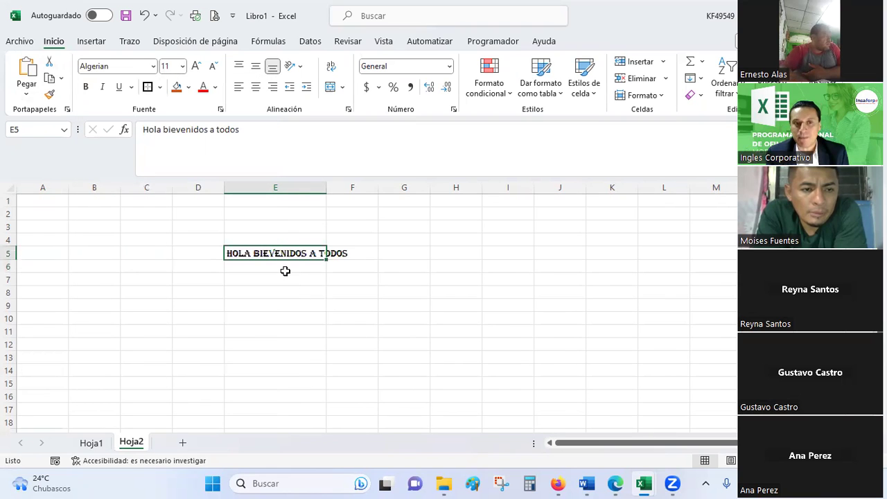
pyautogui.click(180, 66)
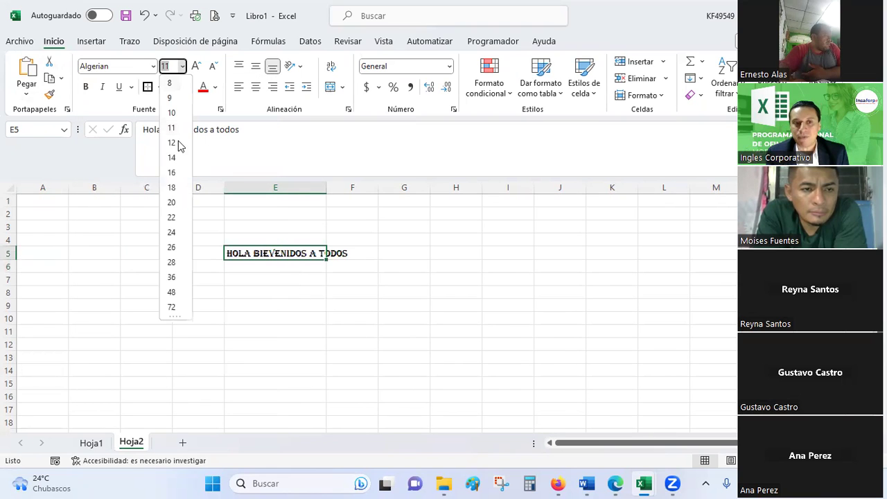
pyautogui.click(174, 201)
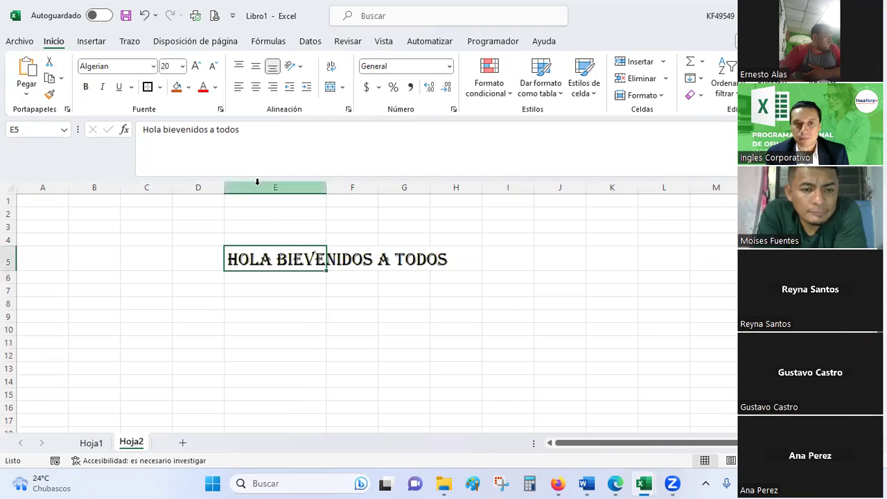
pyautogui.click(196, 66)
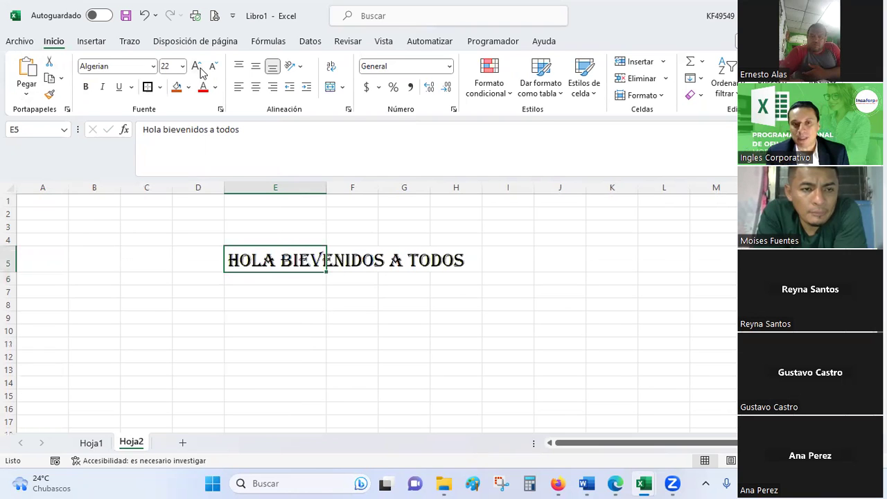
pyautogui.click(198, 67)
pyautogui.click(197, 67)
pyautogui.click(197, 67)
pyautogui.click(197, 67)
pyautogui.click(198, 67)
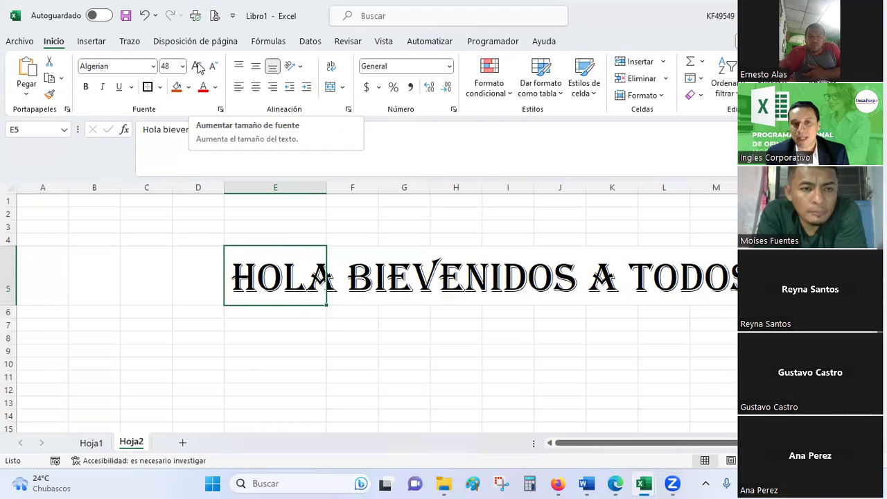
# Try sizes 72 and 26 before settling the greeting back at size 48
pyautogui.click(198, 67)
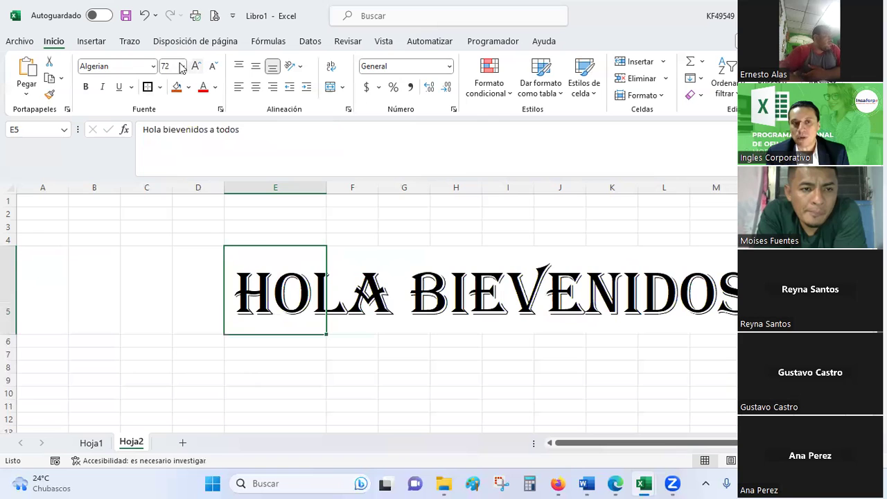
pyautogui.click(215, 68)
pyautogui.click(214, 68)
pyautogui.click(214, 68)
pyautogui.click(214, 68)
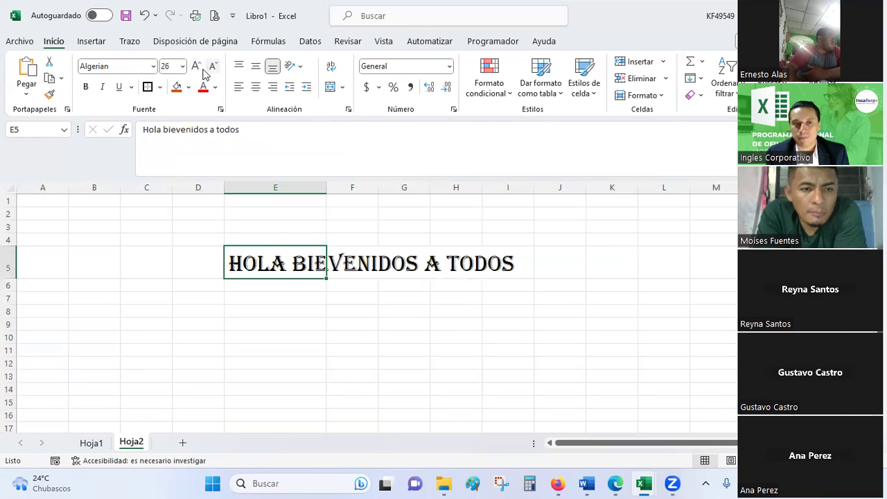
pyautogui.click(201, 70)
pyautogui.click(201, 70)
pyautogui.click(202, 70)
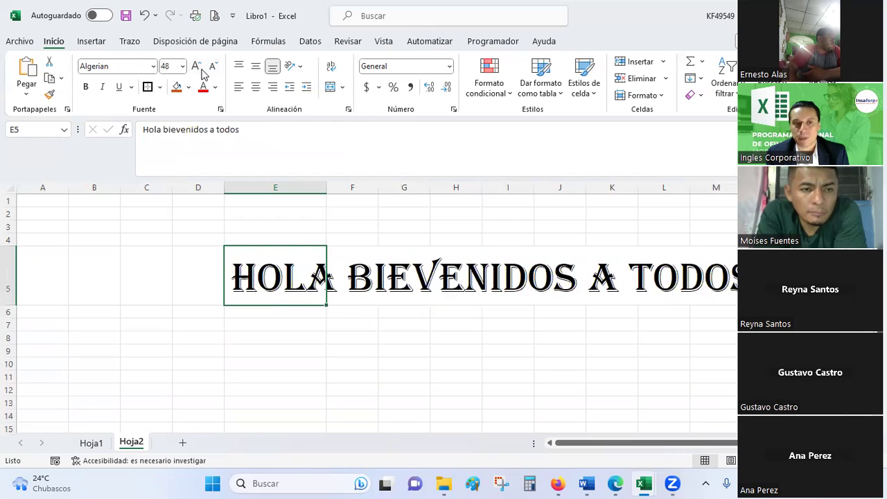
# Make the greeting bold, italic and underlined
pyautogui.click(84, 92)
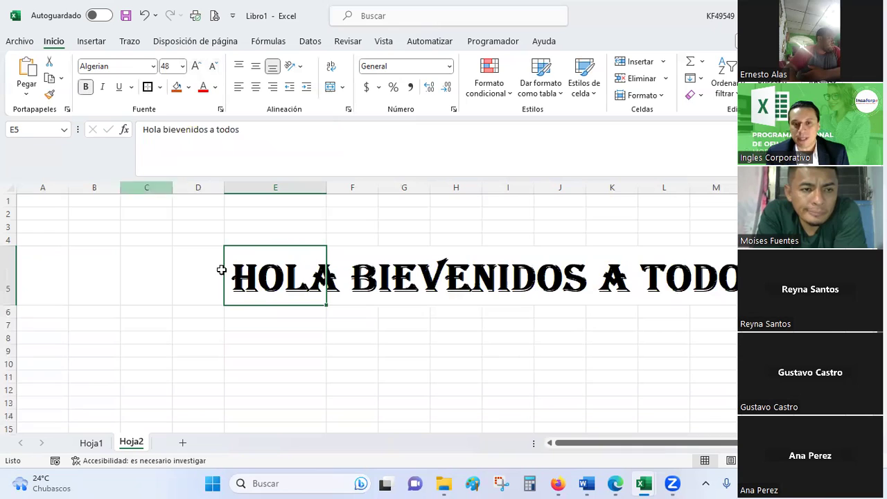
pyautogui.click(102, 90)
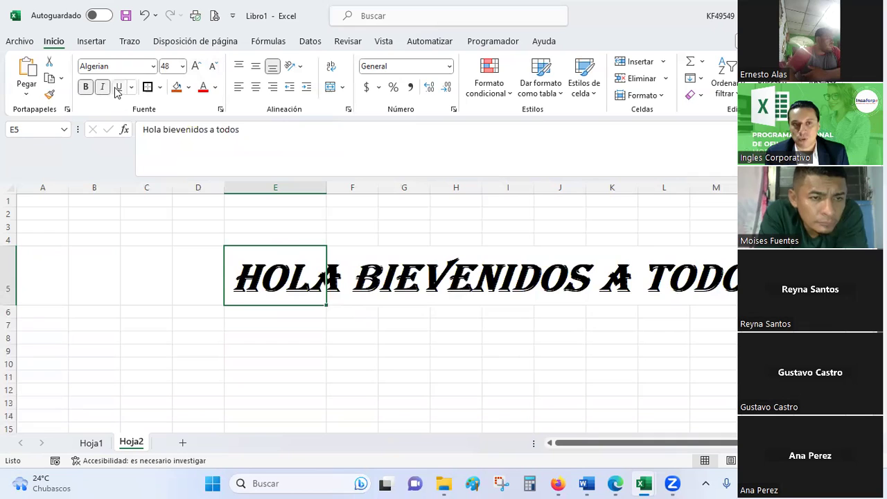
pyautogui.click(118, 88)
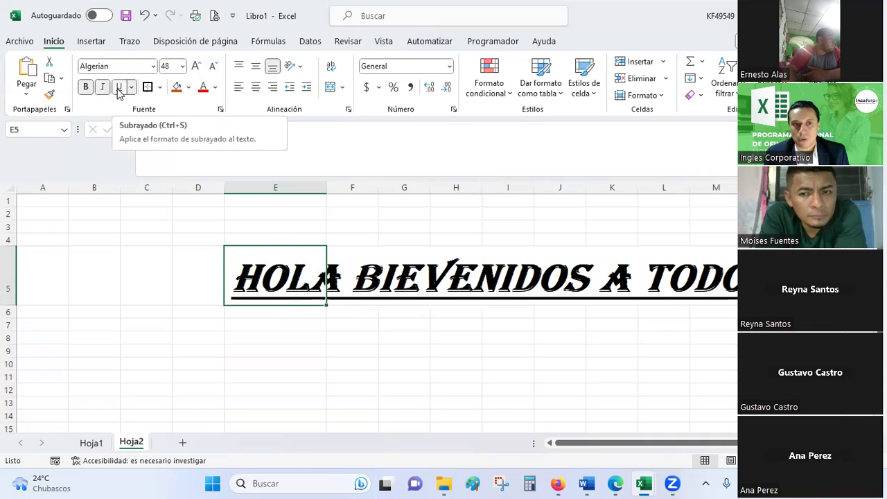
pyautogui.moveTo(352, 376); pyautogui.dragTo(275, 364)
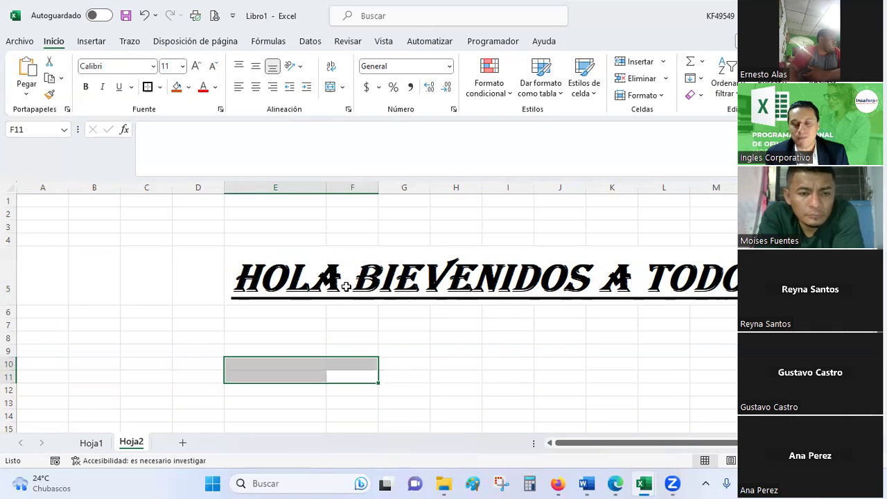
pyautogui.click(317, 323)
pyautogui.click(284, 248)
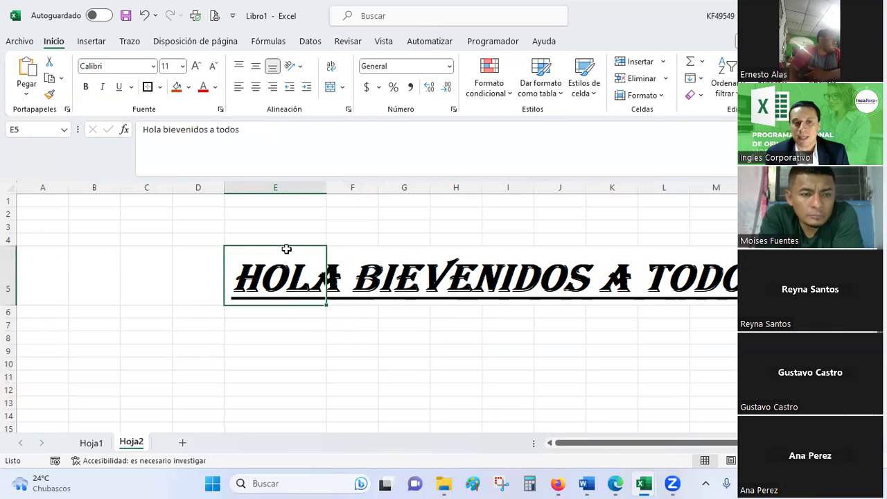
pyautogui.click(159, 87)
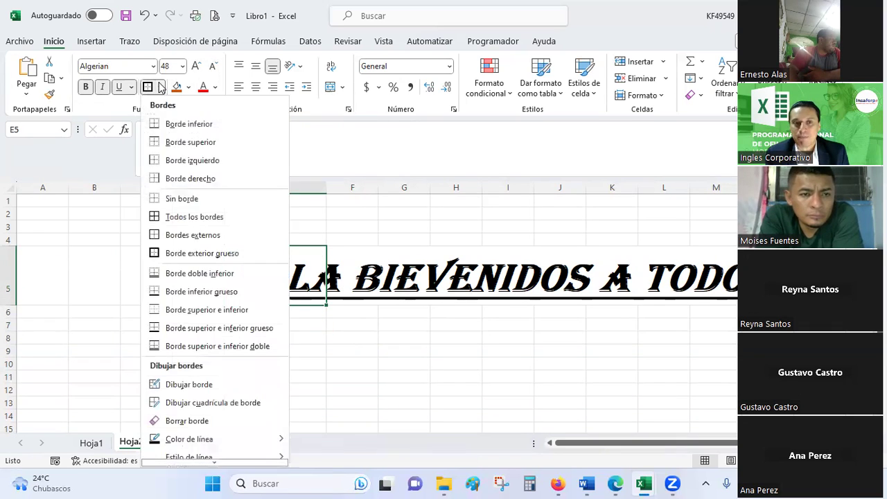
pyautogui.click(199, 253)
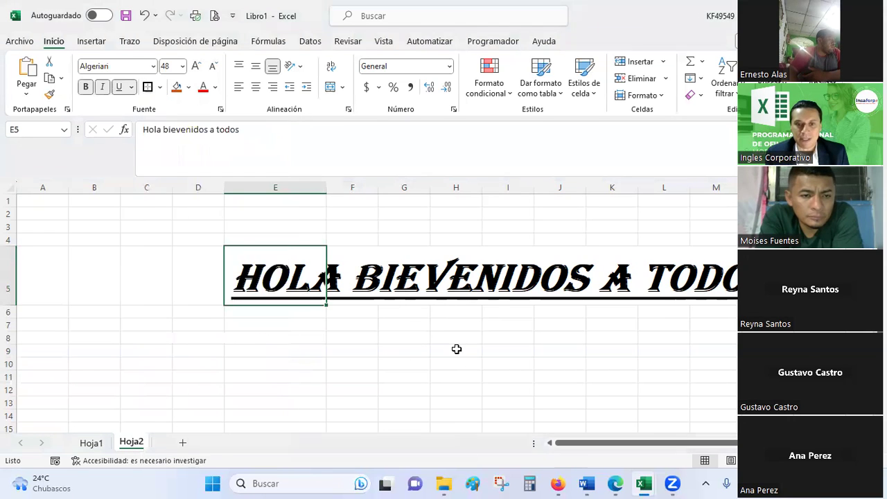
pyautogui.scroll(-2, 335, 321)
pyautogui.moveTo(277, 273)
pyautogui.mouseDown()
pyautogui.moveTo(535, 331)
pyautogui.moveTo(550, 374)
pyautogui.mouseUp()
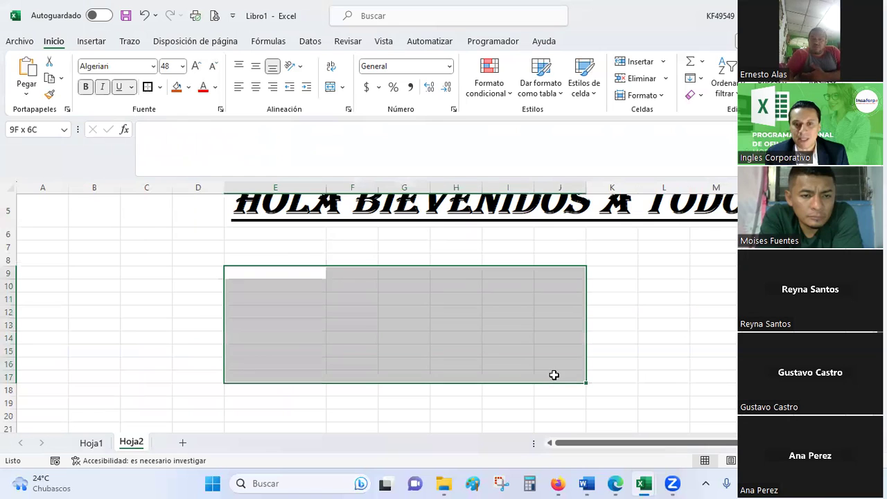
pyautogui.click(269, 338)
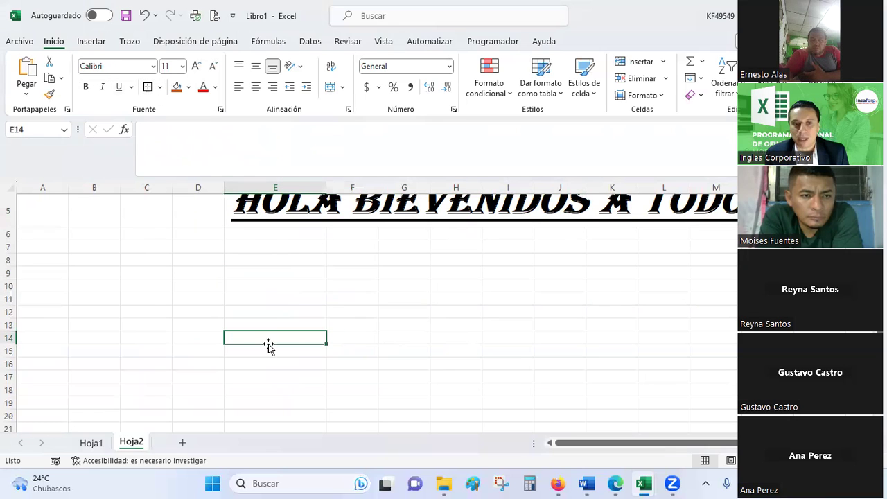
pyautogui.moveTo(270, 272); pyautogui.dragTo(582, 350)
pyautogui.click(147, 87)
pyautogui.click(253, 256)
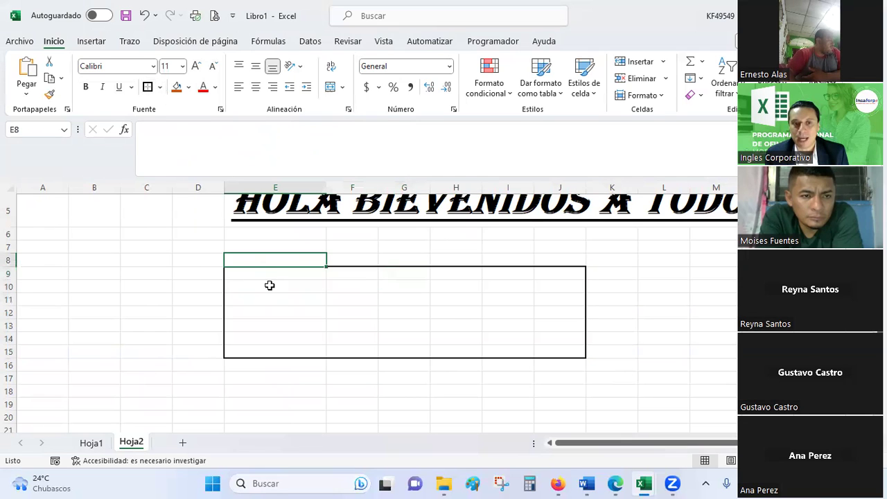
pyautogui.moveTo(274, 275); pyautogui.dragTo(550, 352)
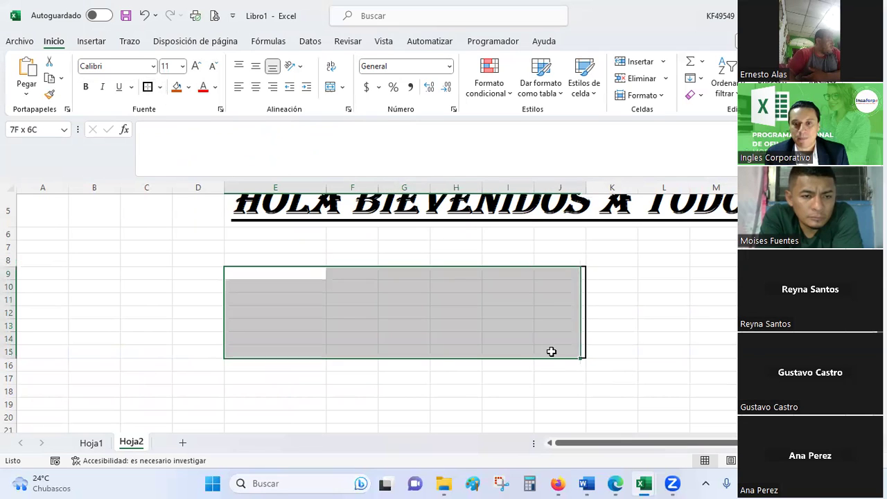
pyautogui.click(158, 87)
pyautogui.click(170, 218)
pyautogui.click(433, 313)
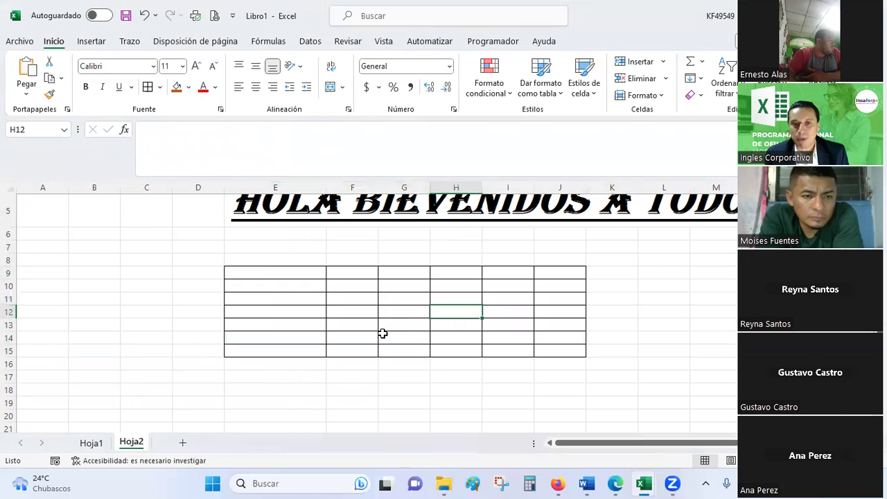
pyautogui.scroll(2, 409, 303)
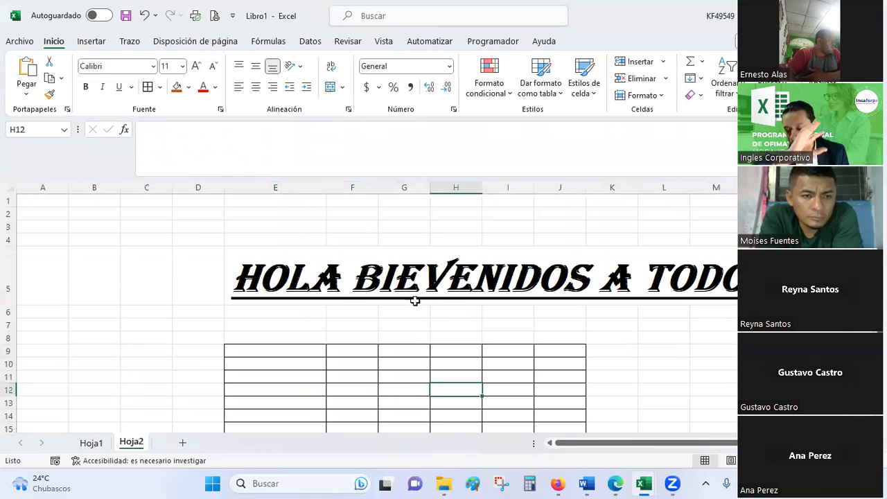
pyautogui.click(274, 265)
pyautogui.scroll(-1, 267, 277)
# Fill cell E9 yellow and cell F10 red
pyautogui.click(273, 313)
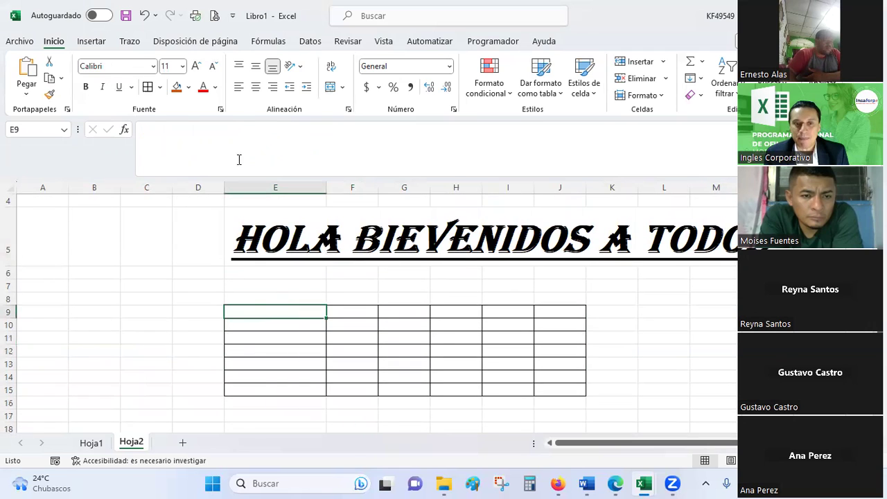
pyautogui.click(188, 87)
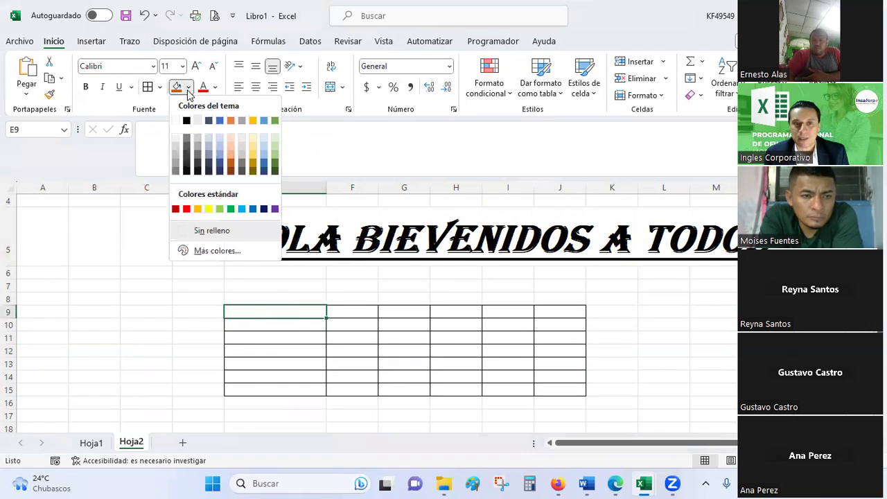
pyautogui.click(212, 208)
pyautogui.click(337, 323)
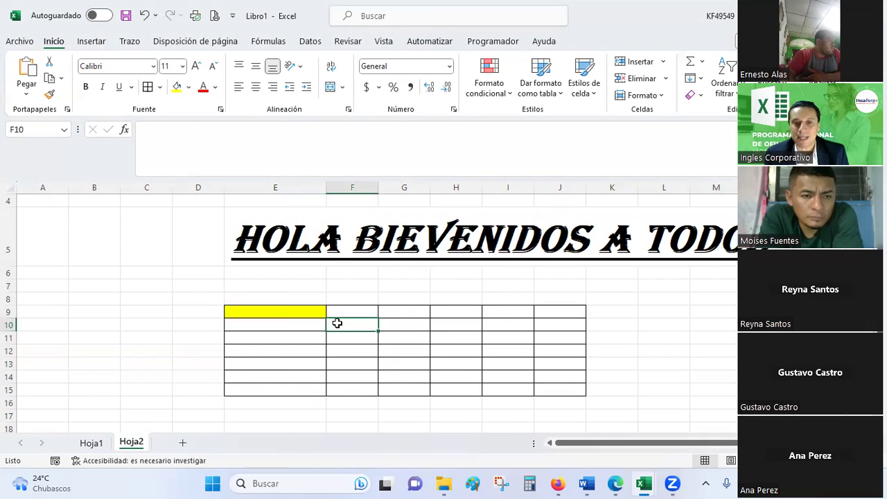
pyautogui.click(188, 87)
pyautogui.click(187, 209)
pyautogui.click(505, 352)
# Change the E5 title's font colour to red
pyautogui.click(269, 237)
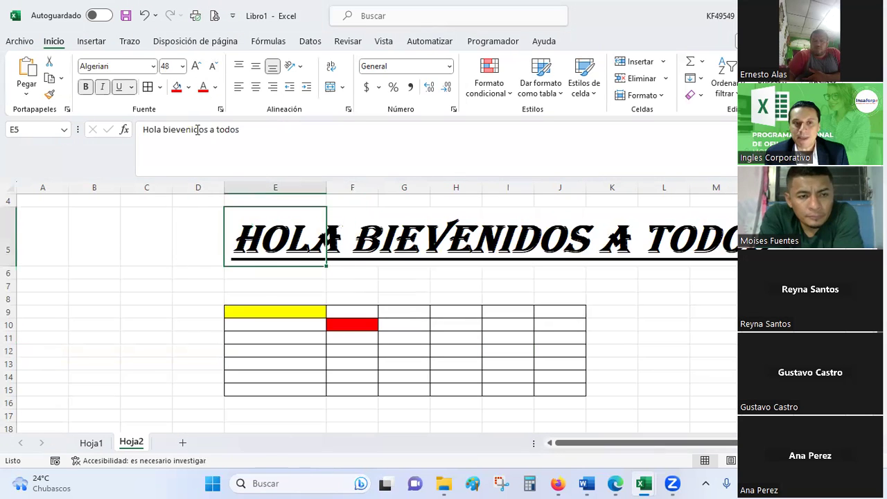
pyautogui.click(216, 87)
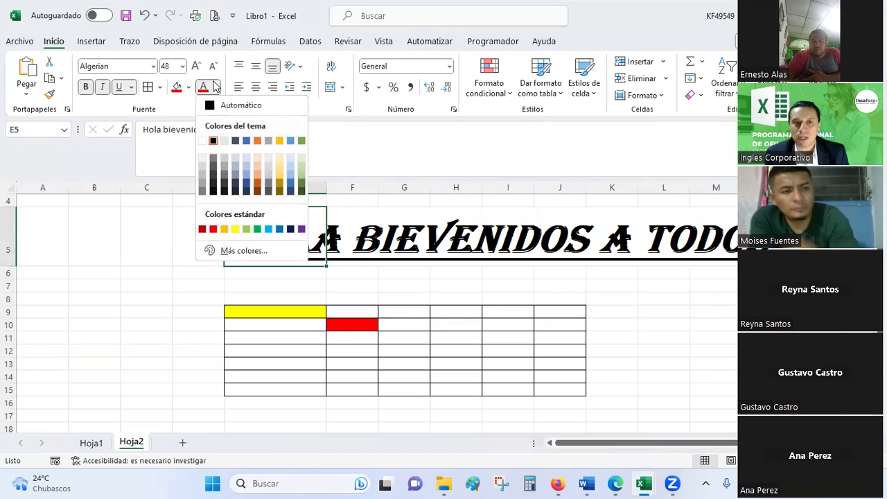
pyautogui.click(213, 229)
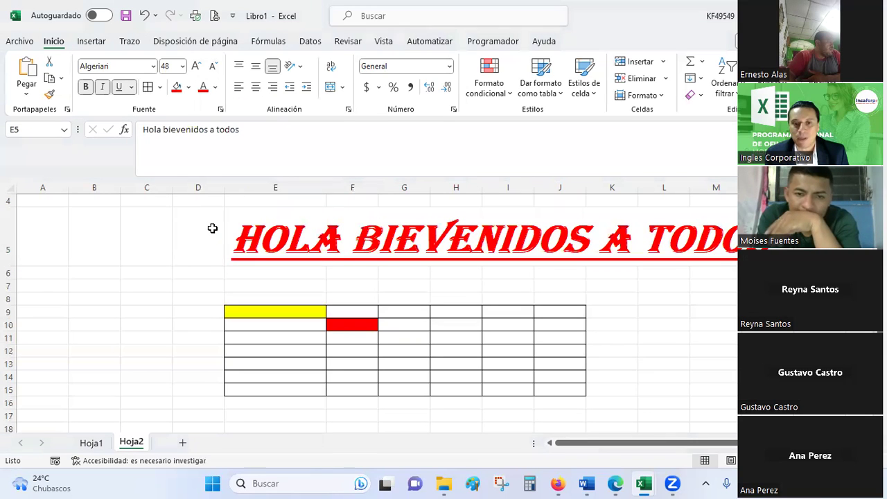
pyautogui.click(511, 287)
# Type ANDA in E9 and, after trying the alignment options, centre it horizontally
pyautogui.click(305, 314)
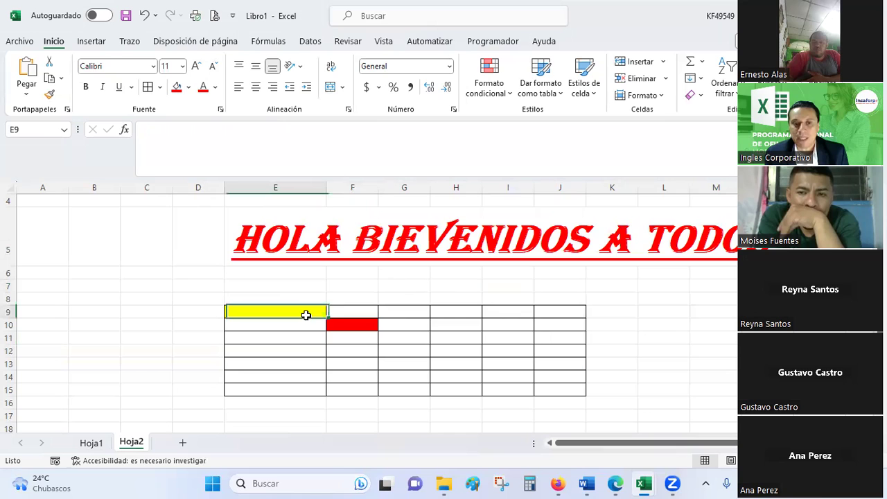
pyautogui.write('ANDA')
pyautogui.press('Return')
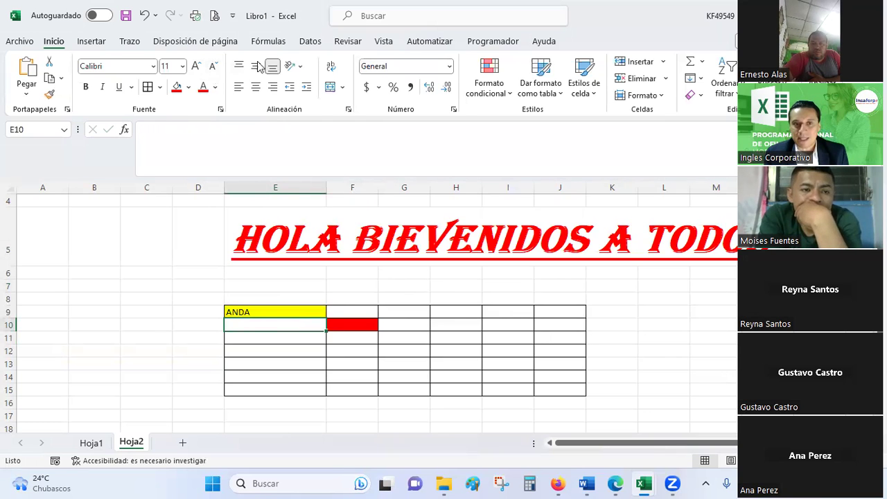
pyautogui.click(263, 311)
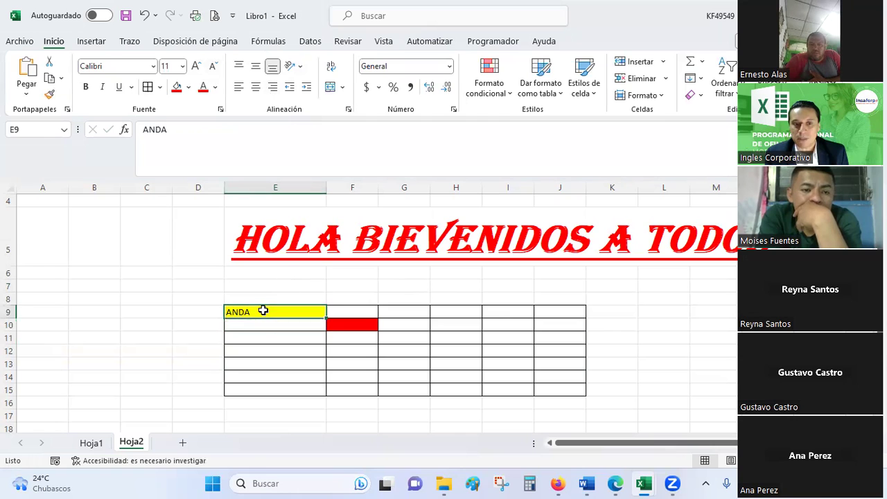
pyautogui.click(256, 87)
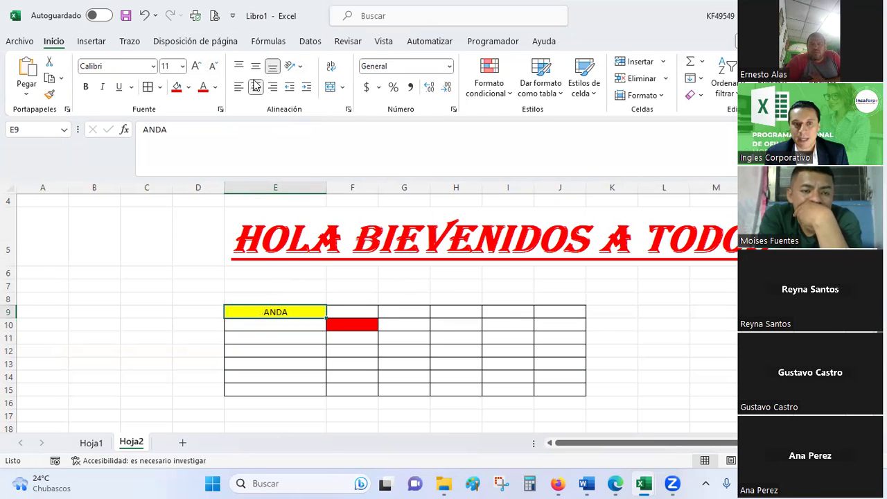
pyautogui.click(256, 67)
pyautogui.click(238, 67)
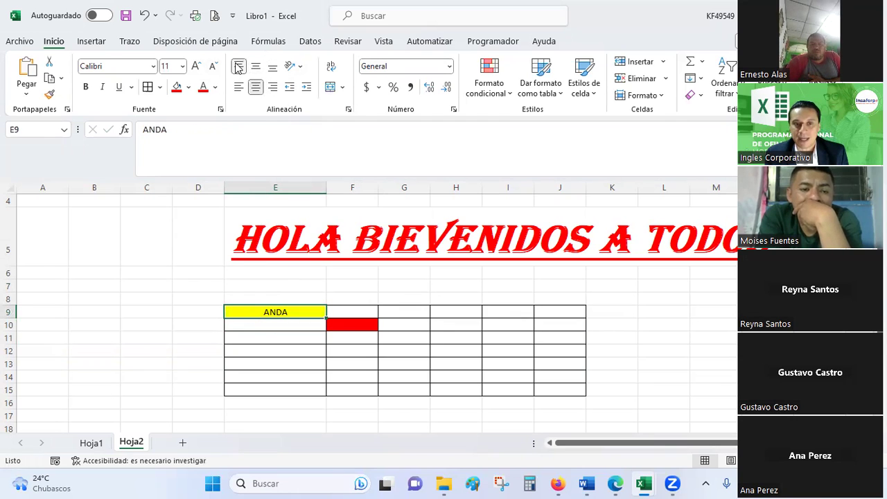
pyautogui.click(238, 88)
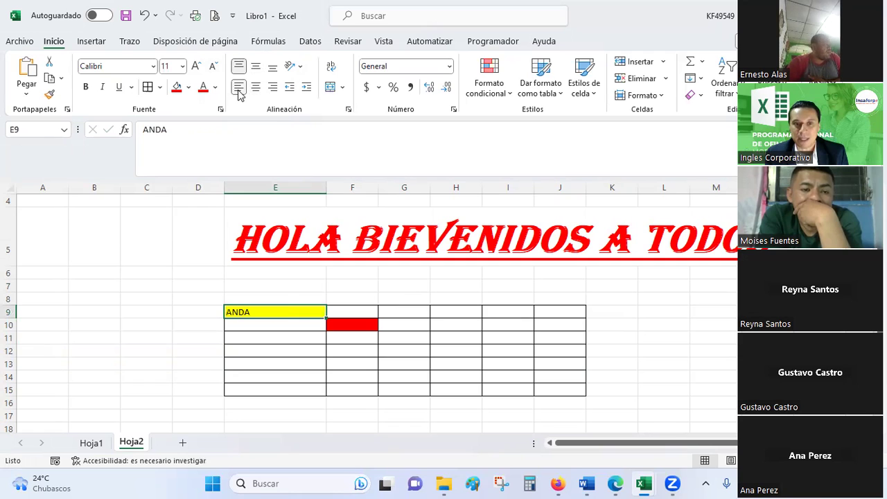
pyautogui.click(273, 87)
pyautogui.click(273, 67)
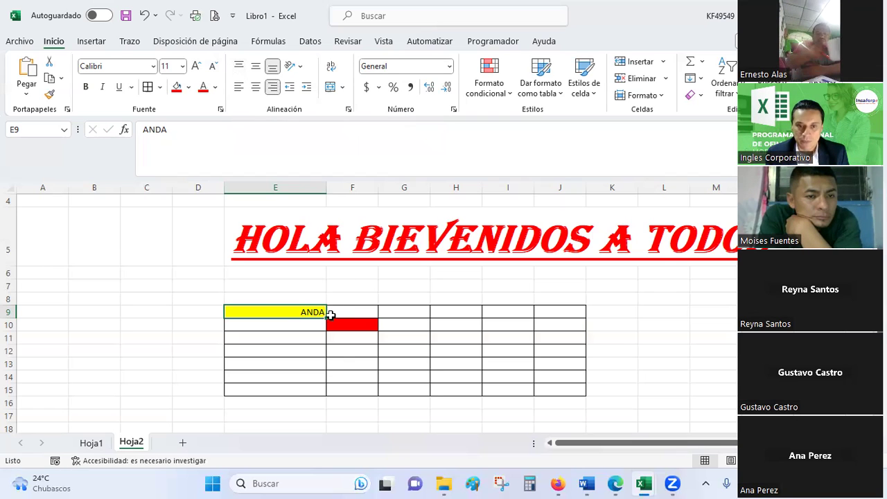
pyautogui.click(255, 86)
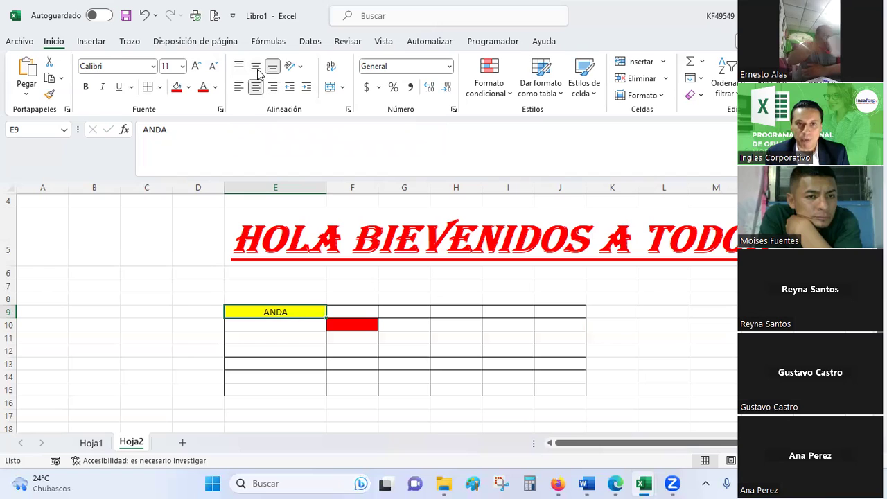
pyautogui.click(300, 67)
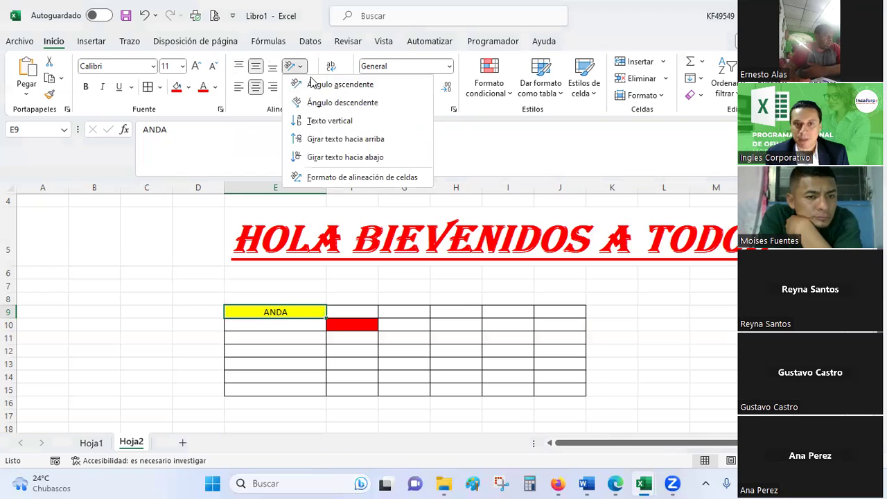
pyautogui.click(319, 84)
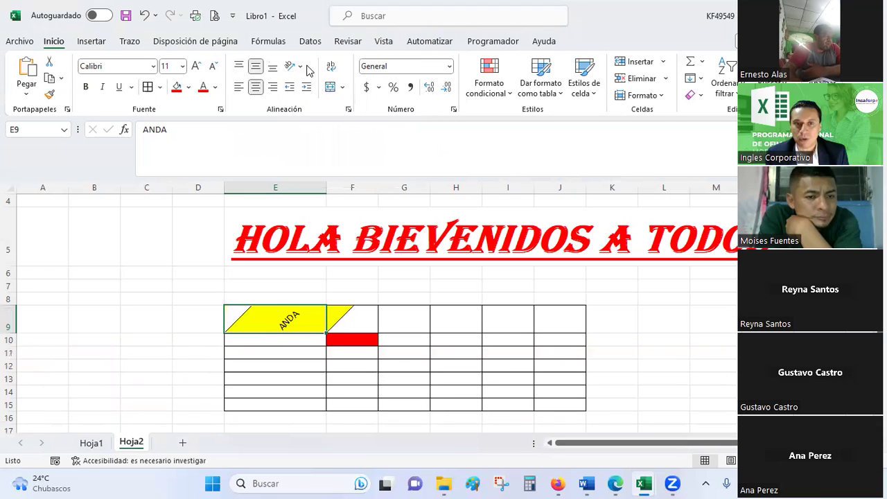
pyautogui.click(300, 67)
pyautogui.click(315, 101)
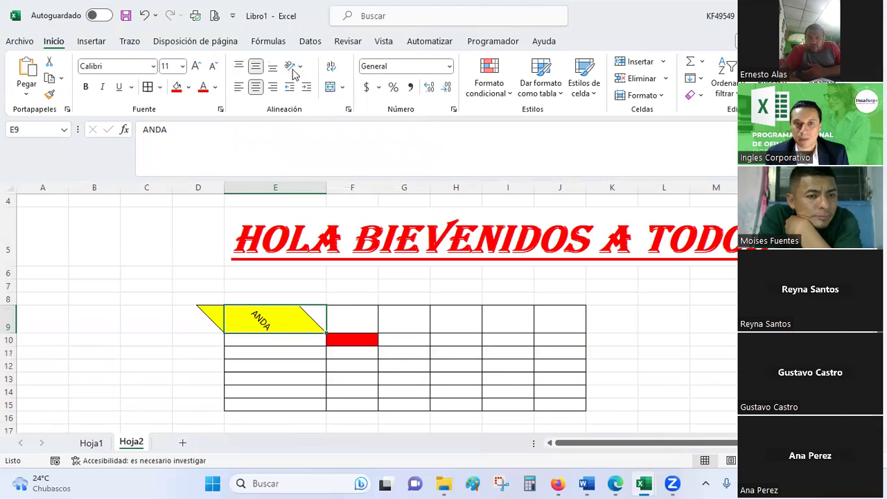
pyautogui.click(300, 66)
pyautogui.click(321, 120)
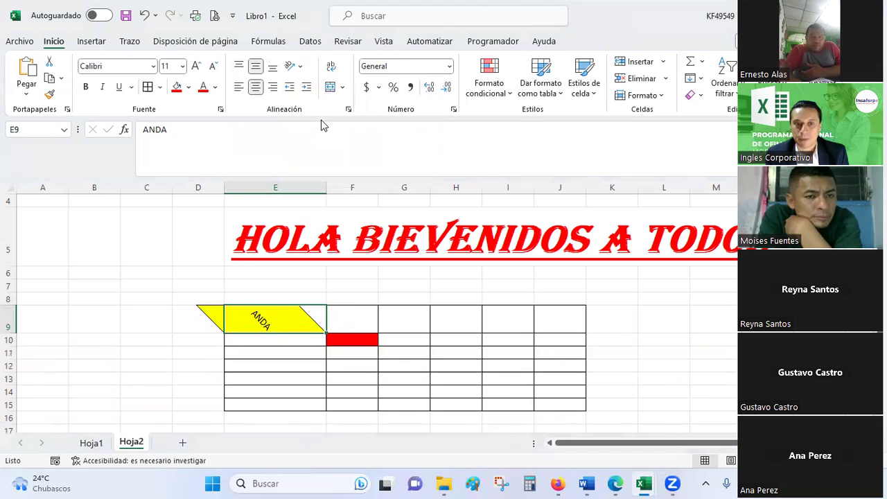
pyautogui.click(301, 66)
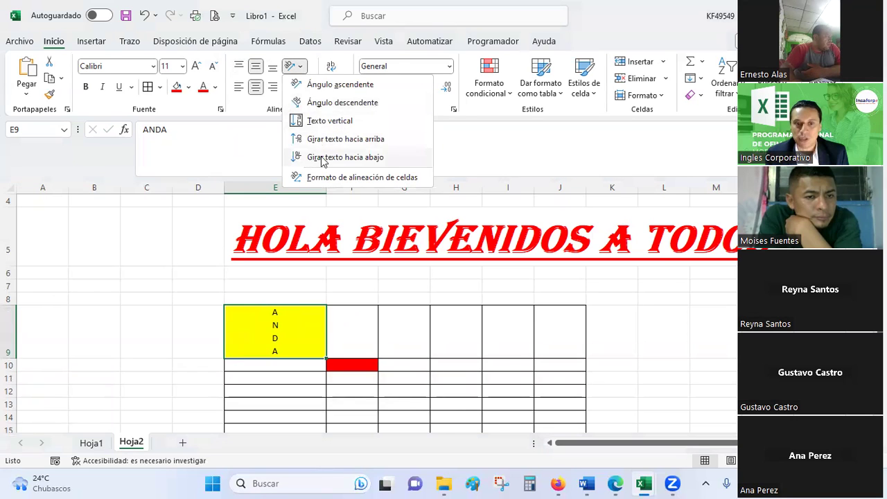
pyautogui.click(323, 158)
pyautogui.click(301, 66)
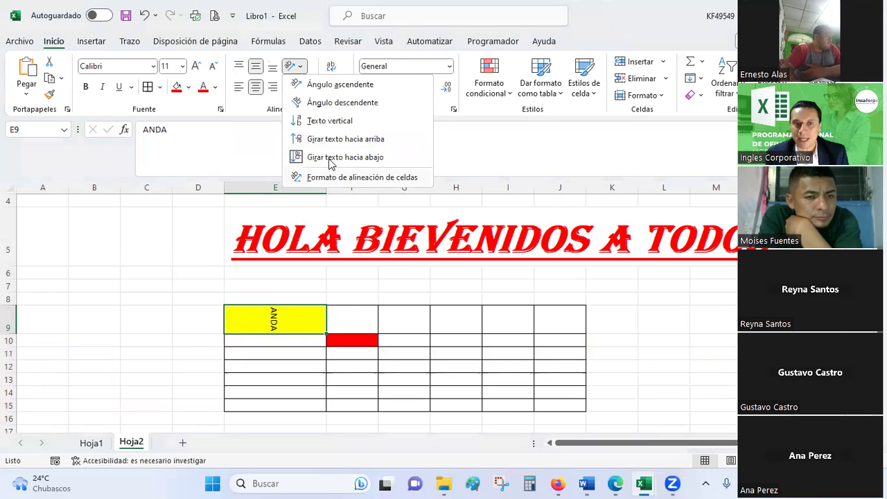
pyautogui.click(328, 158)
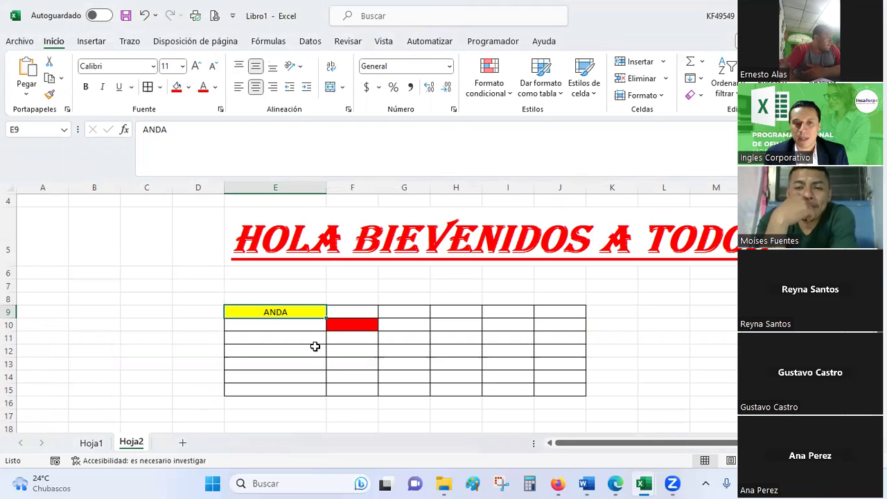
# Type 'Consumo de agua potable' into G9 and autofit column G to its width
pyautogui.click(407, 312)
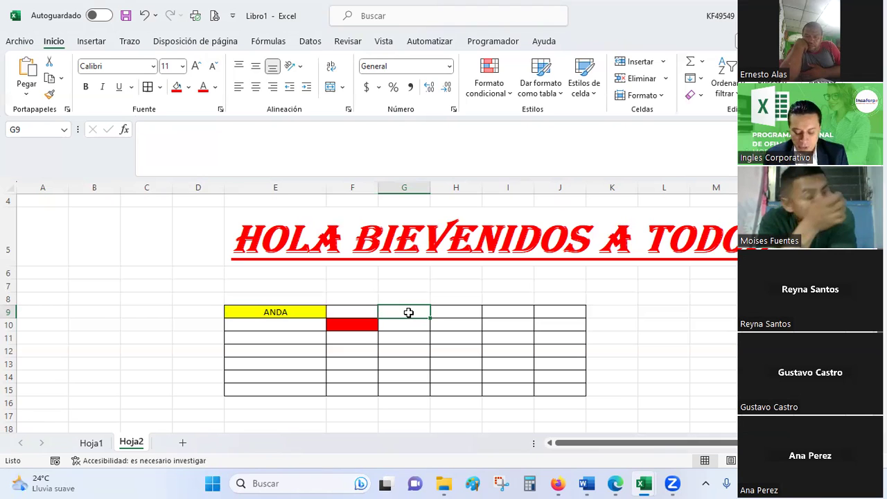
pyautogui.write('Consumo de agua potable')
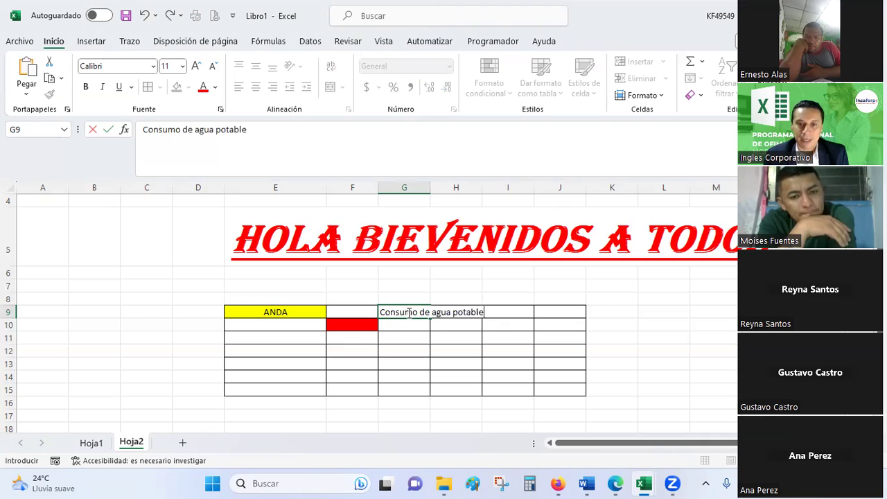
pyautogui.press('Return')
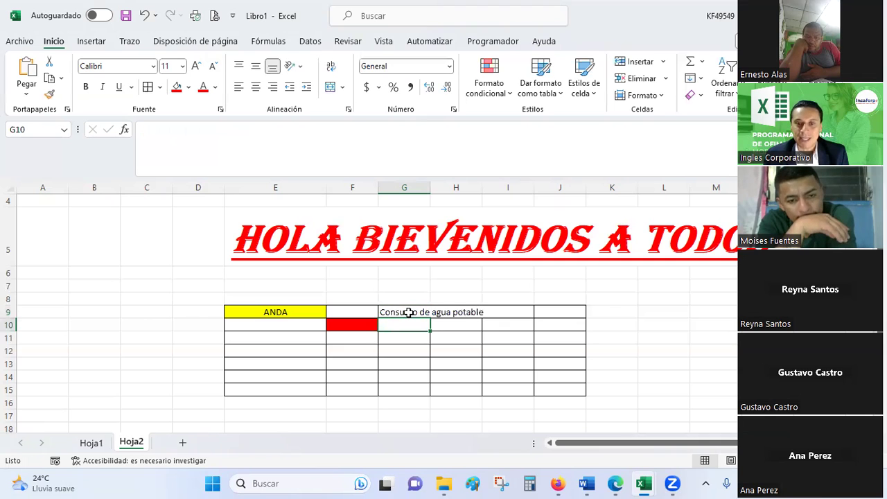
pyautogui.doubleClick(428, 187)
pyautogui.click(433, 288)
pyautogui.click(414, 310)
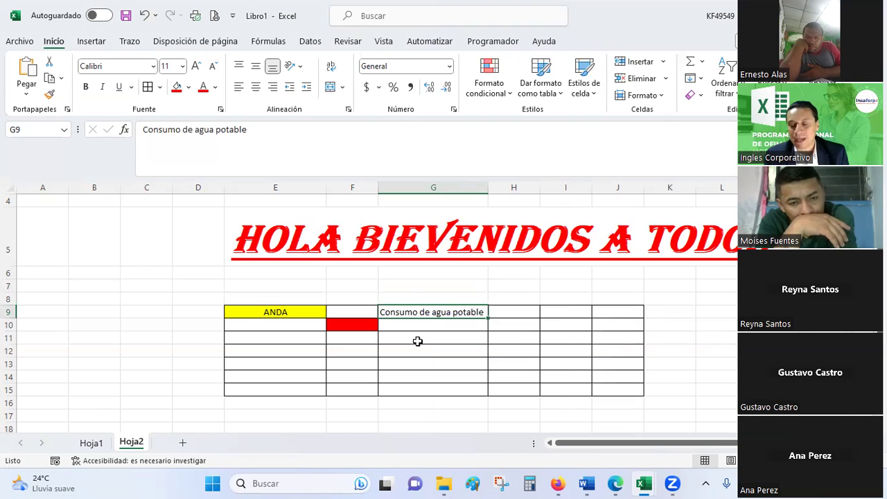
pyautogui.keyDown('ctrl'); pyautogui.scroll(1, 417, 341); pyautogui.keyUp('ctrl')
pyautogui.keyDown('ctrl'); pyautogui.scroll(1, 418, 341); pyautogui.keyUp('ctrl')
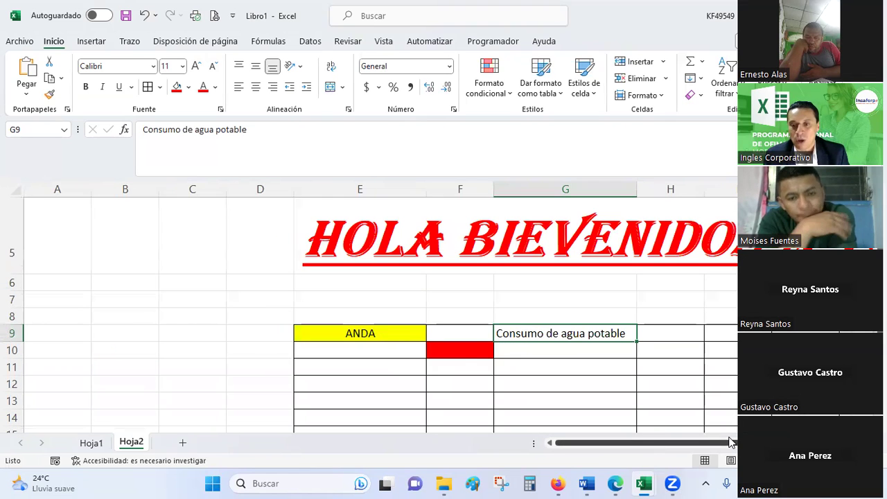
pyautogui.hscroll(1, 730, 442)
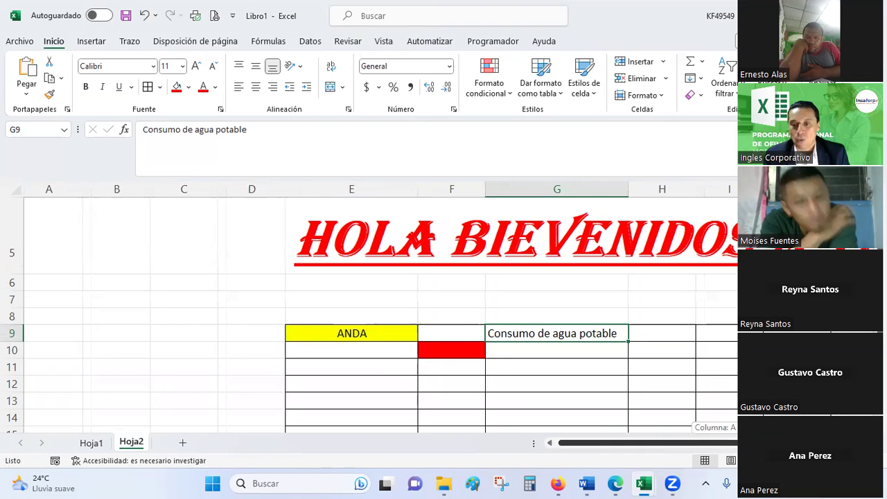
# Make the G9 label bold and turn on Ajustar texto wrapping
pyautogui.click(85, 88)
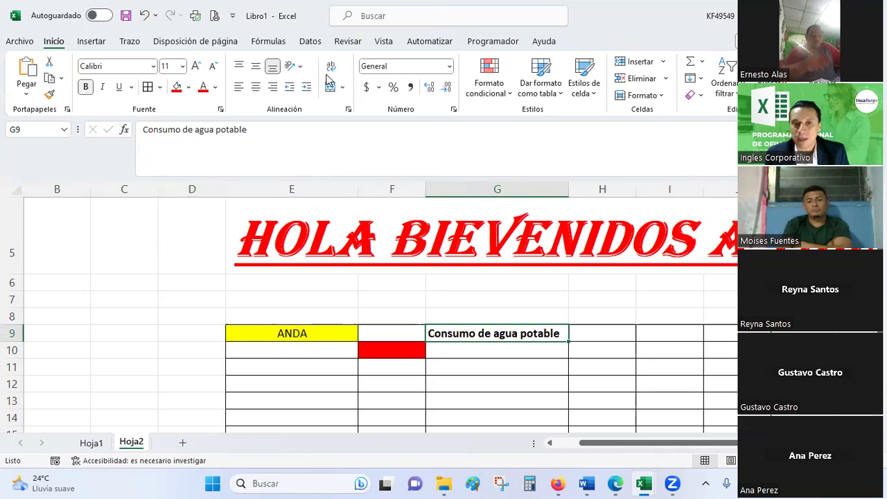
pyautogui.click(458, 294)
pyautogui.click(465, 333)
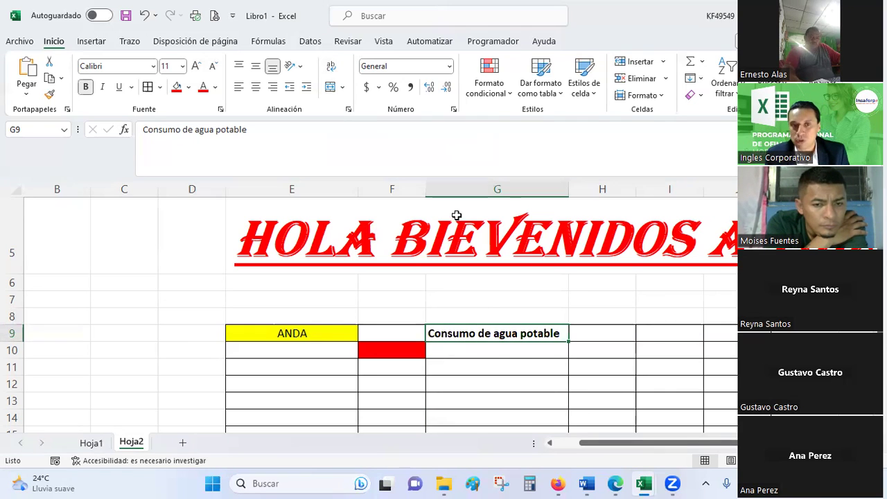
pyautogui.click(331, 67)
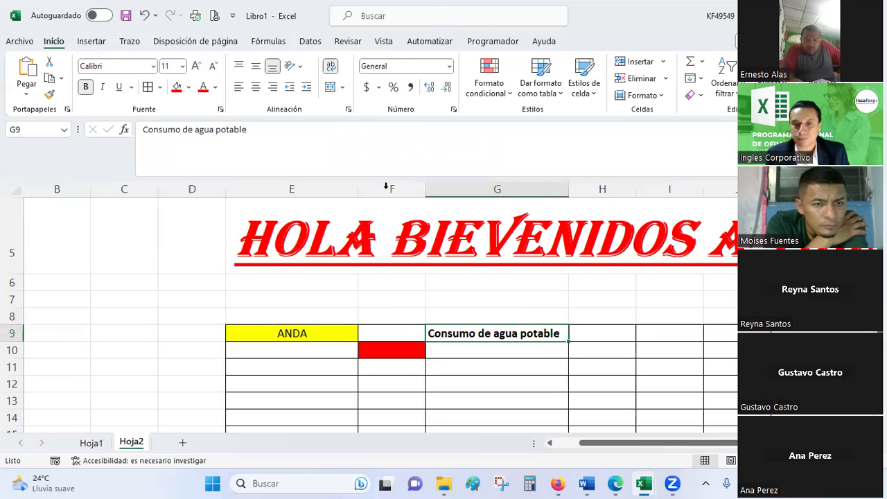
pyautogui.click(414, 301)
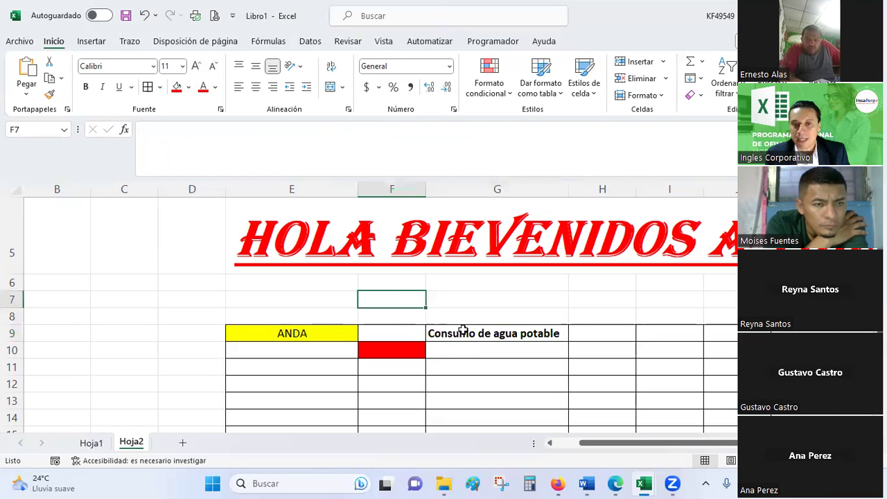
pyautogui.click(461, 328)
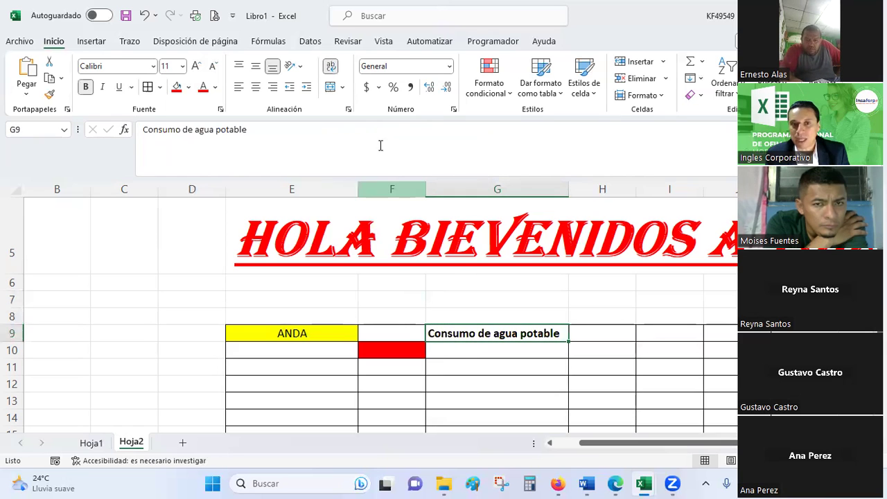
pyautogui.click(333, 70)
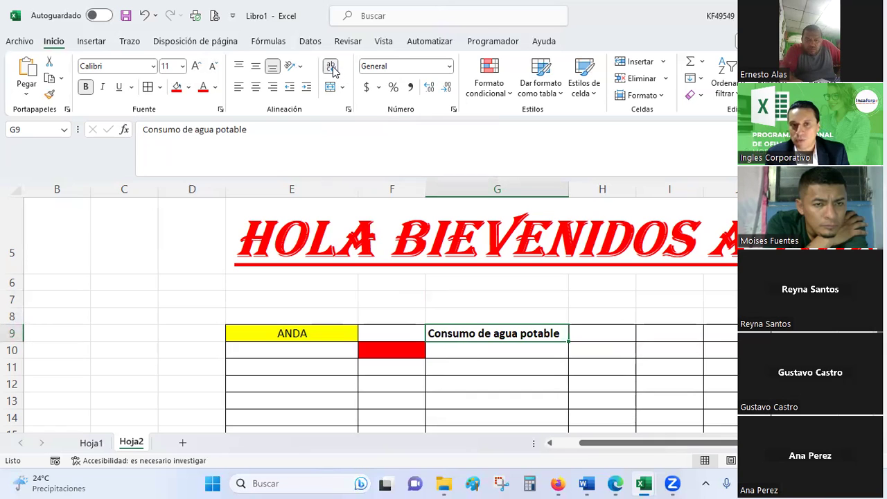
# Narrow column G, autofit row 9 to the three wrapped lines, and centre the text
pyautogui.click(465, 315)
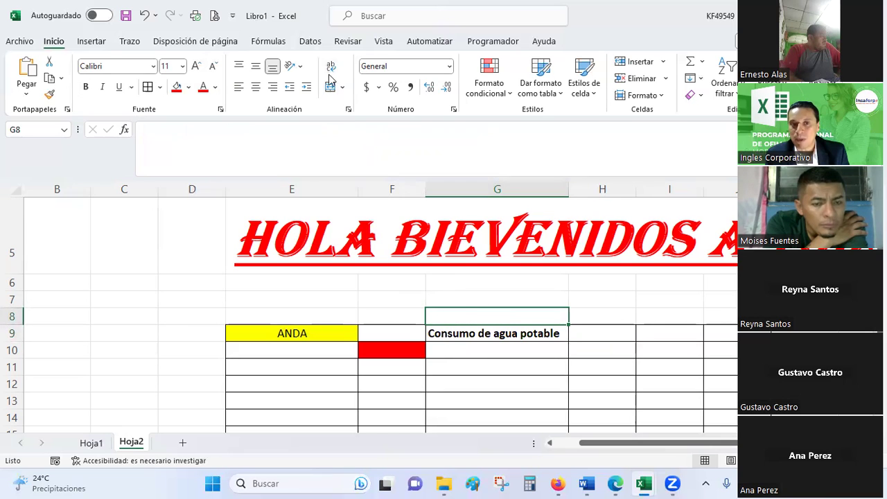
pyautogui.click(478, 333)
pyautogui.moveTo(569, 188); pyautogui.dragTo(483, 197)
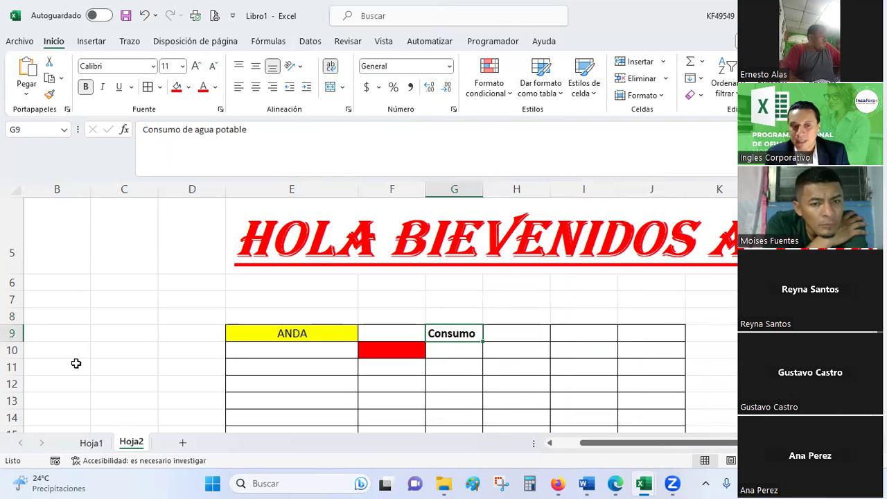
pyautogui.doubleClick(12, 340)
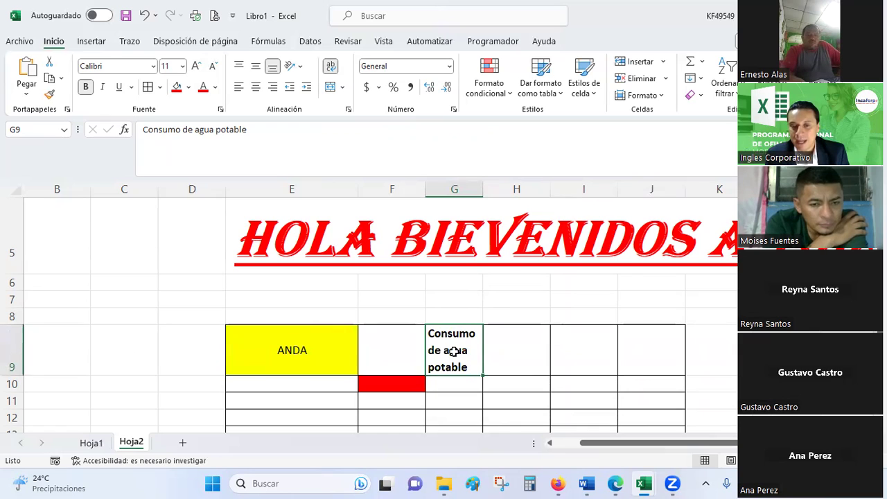
pyautogui.click(256, 86)
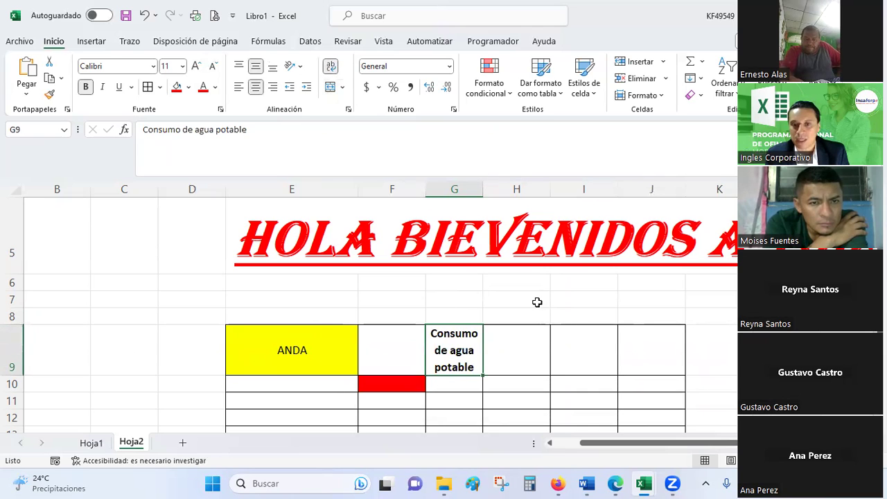
pyautogui.click(537, 302)
pyautogui.click(467, 351)
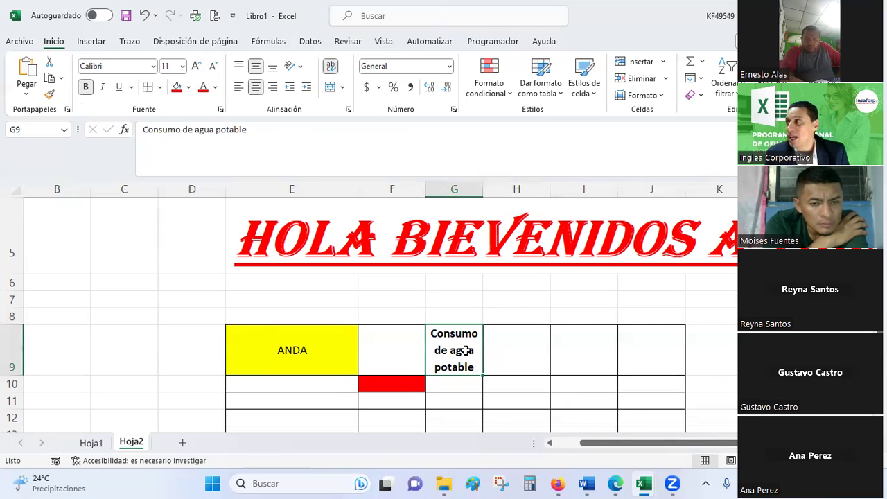
# Copy G9 into I9, switch off wrapping, and widen column I to fit
pyautogui.hotkey('ctrl', 'c')
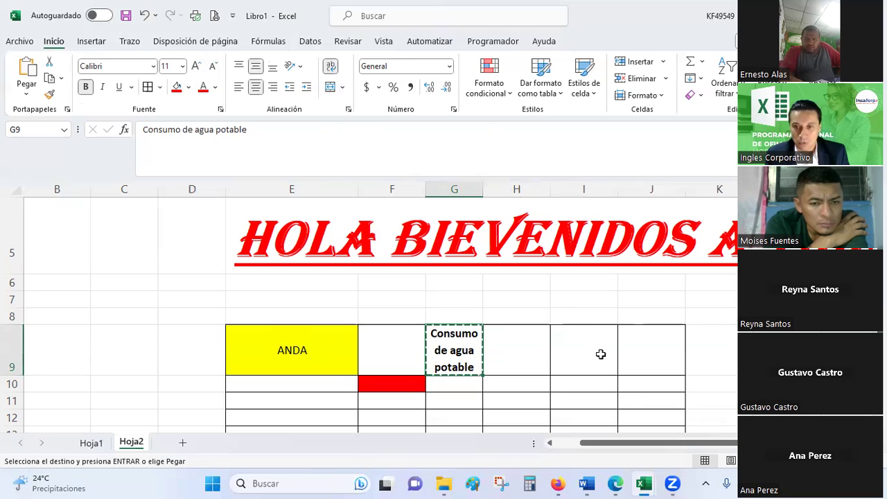
pyautogui.click(600, 353)
pyautogui.hotkey('ctrl', 'v')
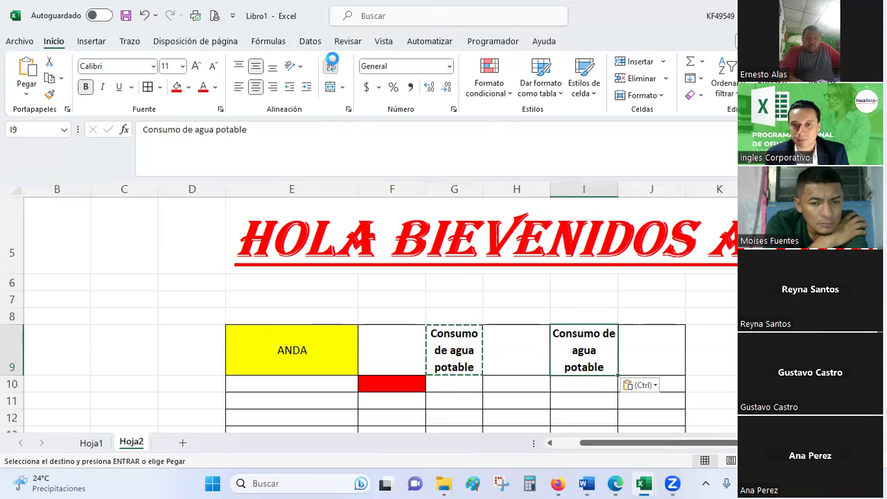
pyautogui.click(331, 66)
pyautogui.moveTo(616, 188); pyautogui.dragTo(693, 189)
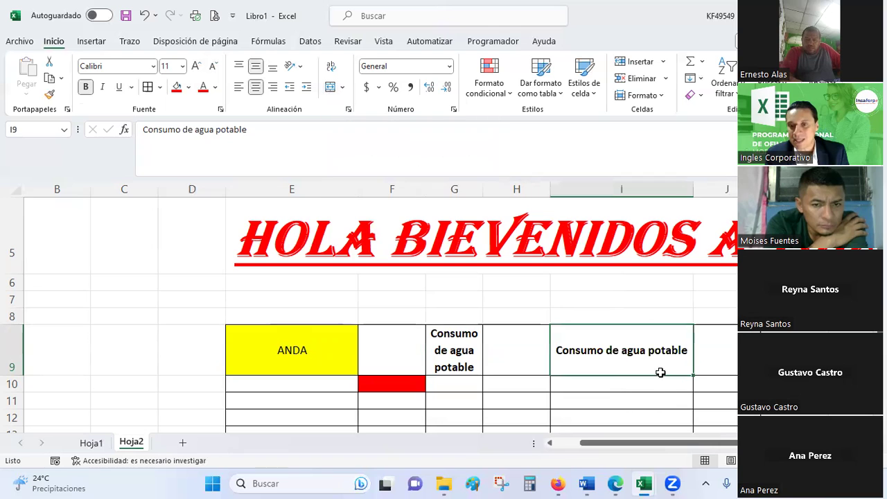
# Merge I9 and J9 into one cell with Combinar celdas
pyautogui.moveTo(695, 350); pyautogui.dragTo(729, 351)
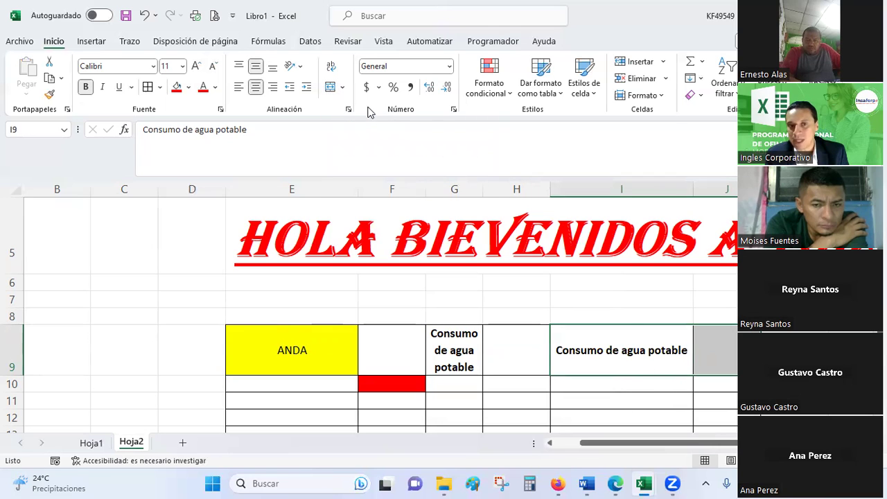
pyautogui.click(341, 88)
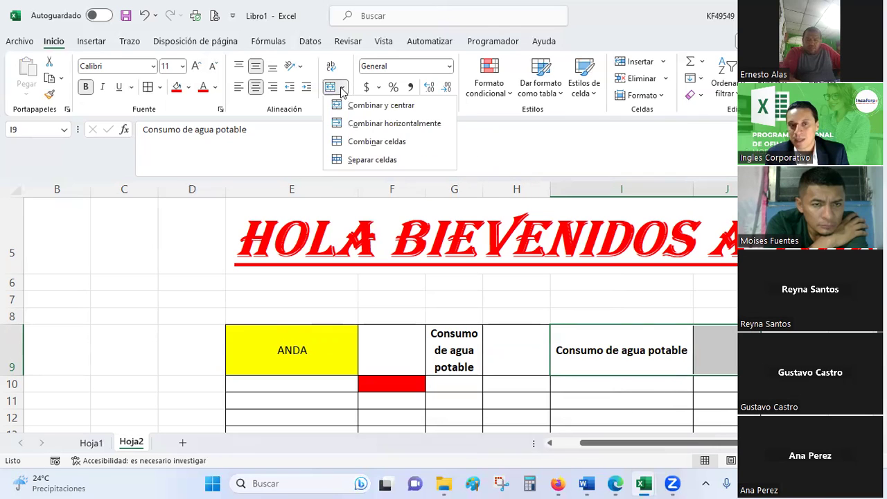
pyautogui.click(373, 141)
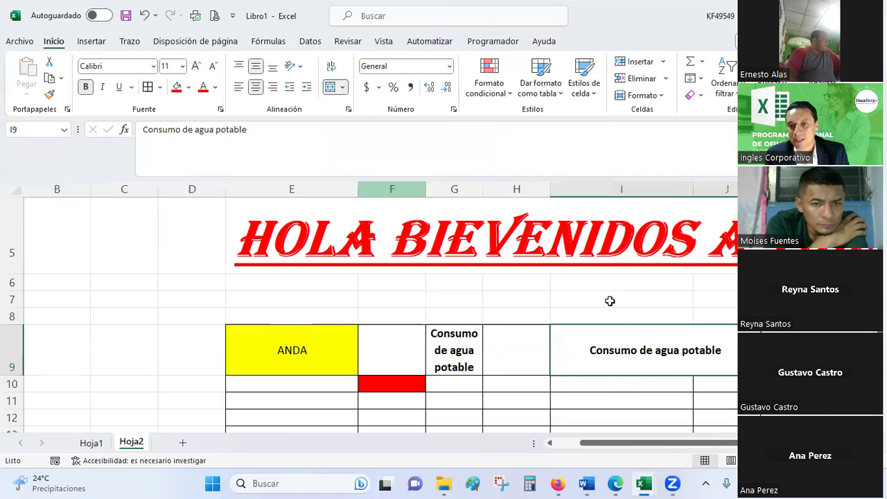
pyautogui.press('Tab')
pyautogui.click(661, 348)
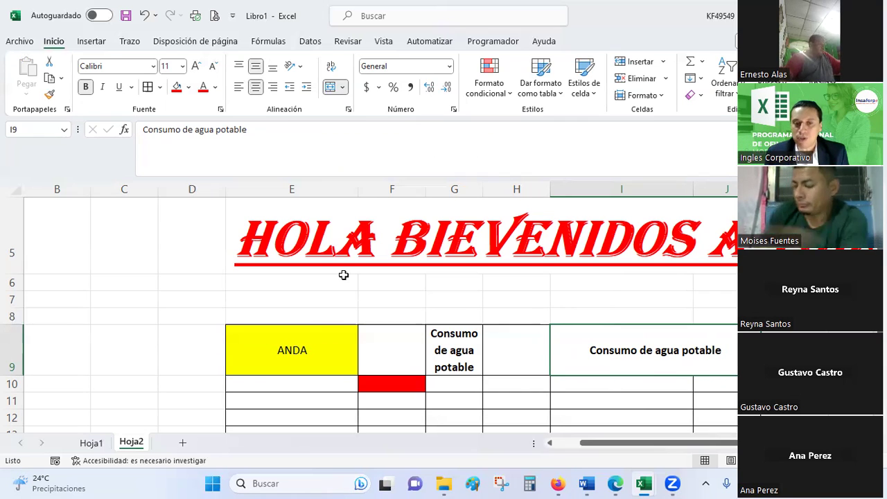
# Narrow column I slightly so the single-line label still fits
pyautogui.scroll(-1, 317, 328)
pyautogui.scroll(1, 317, 328)
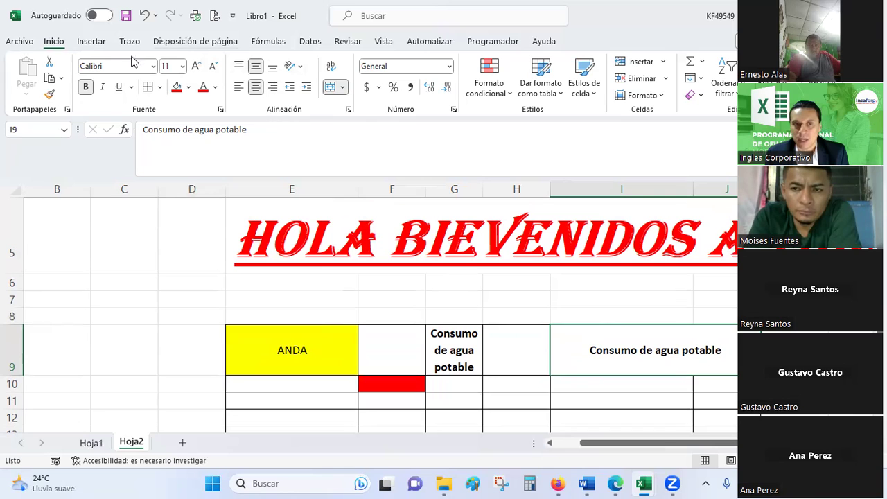
pyautogui.click(303, 254)
pyautogui.click(303, 358)
pyautogui.click(653, 355)
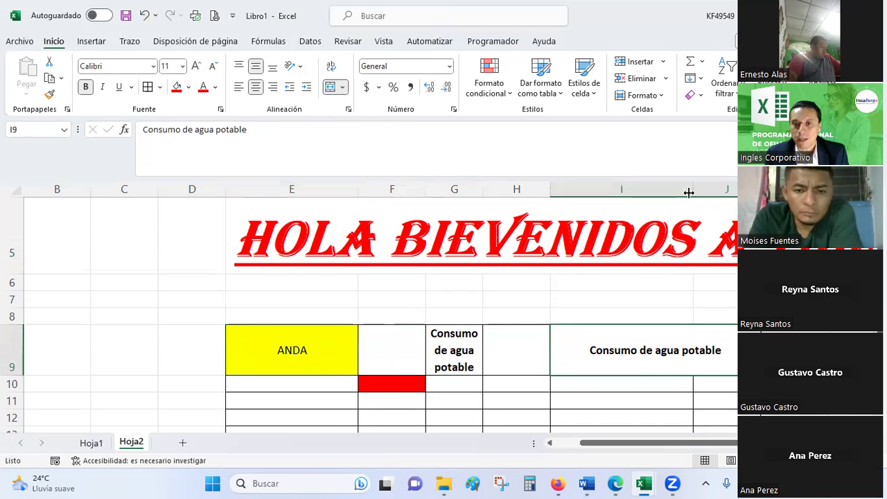
pyautogui.moveTo(689, 192); pyautogui.dragTo(653, 194)
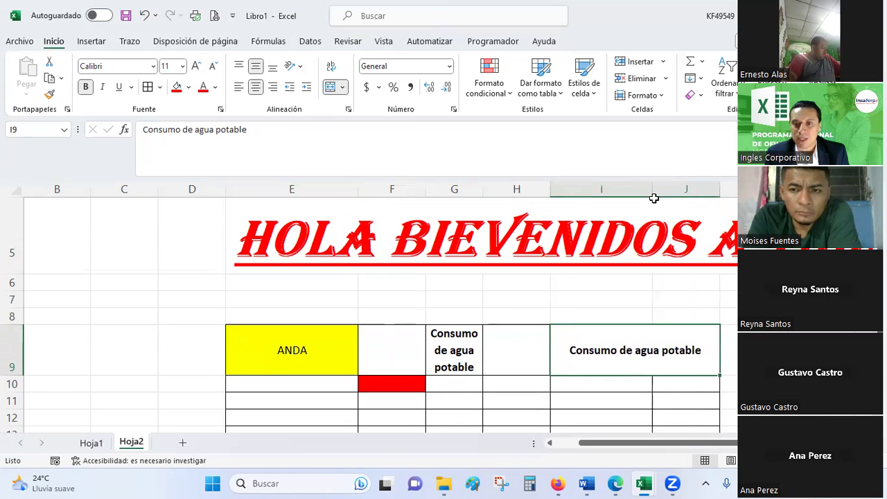
pyautogui.press('Right')
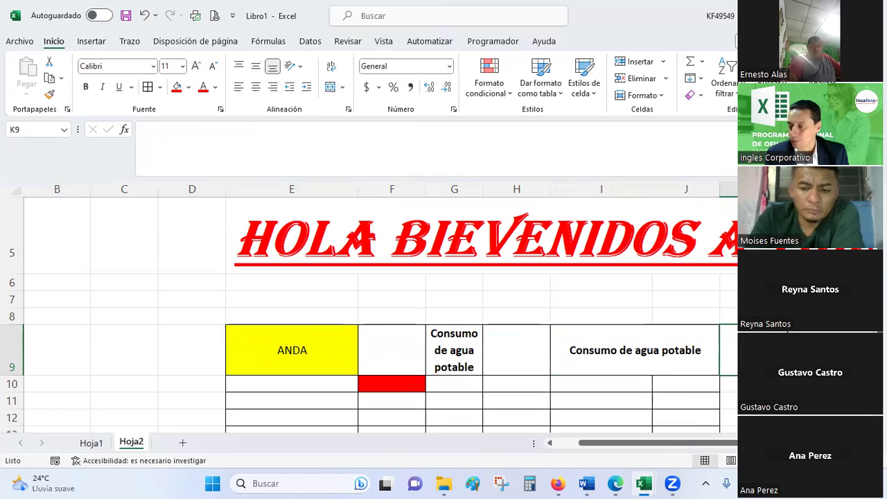
# In the Google Sheets attendance sheet, mark X2 1, X3 0, skip X4, and X5–X6 1
pyautogui.moveTo(627, 482)
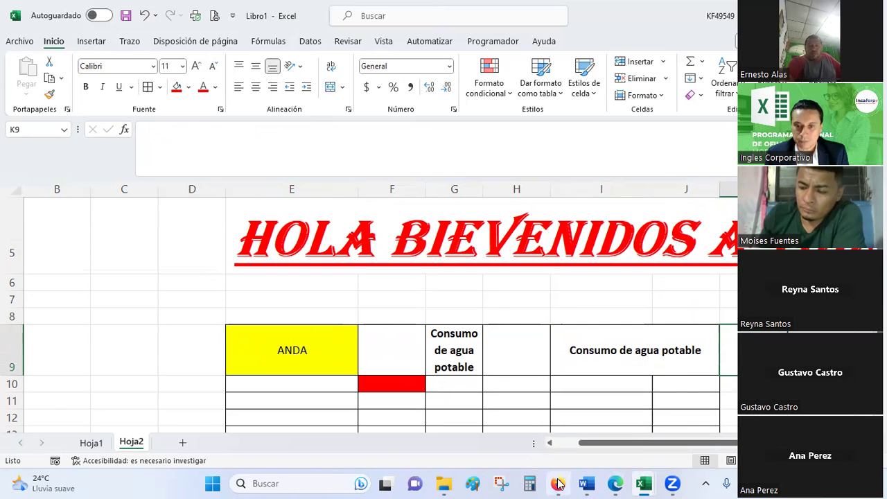
pyautogui.click(558, 483)
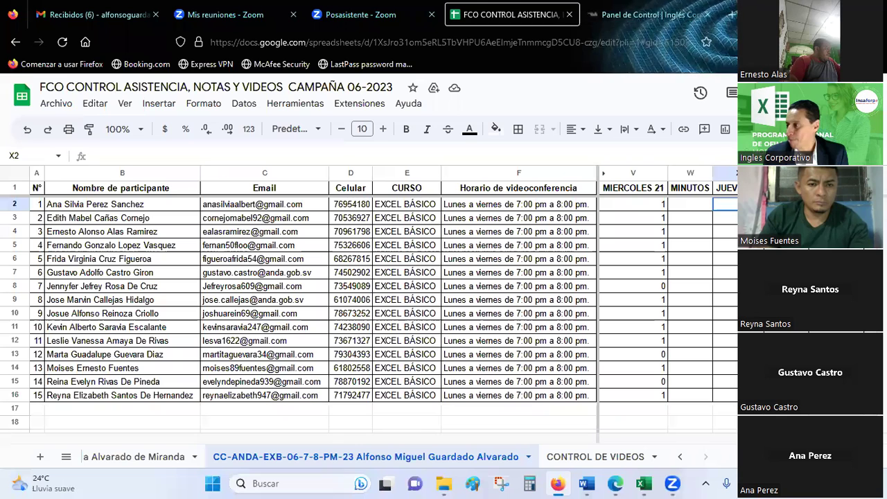
pyautogui.write('1')
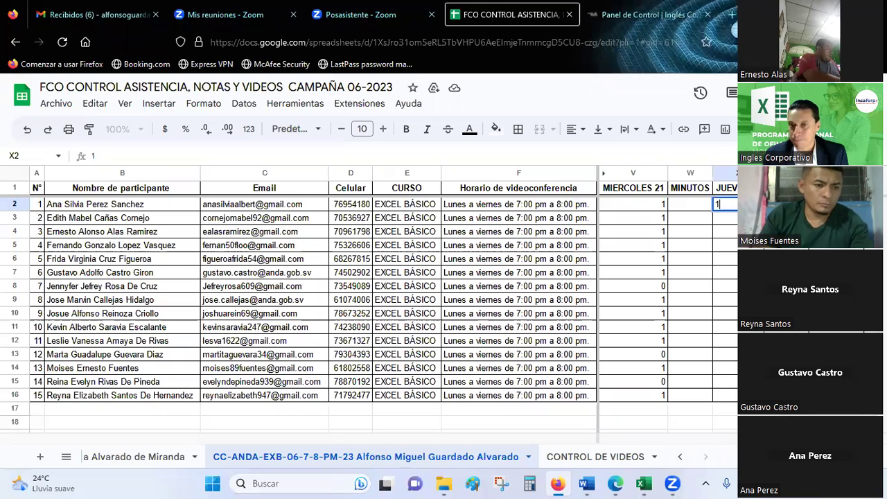
pyautogui.press('Return')
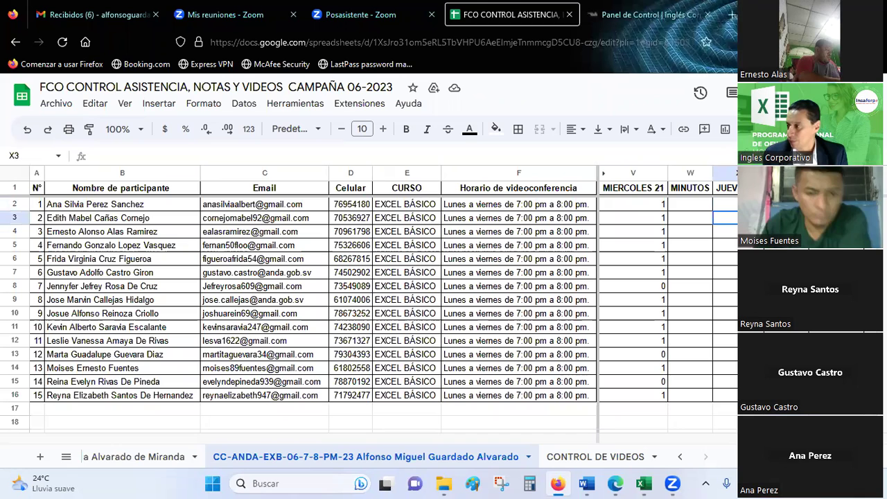
pyautogui.write('0')
pyautogui.press('Return')
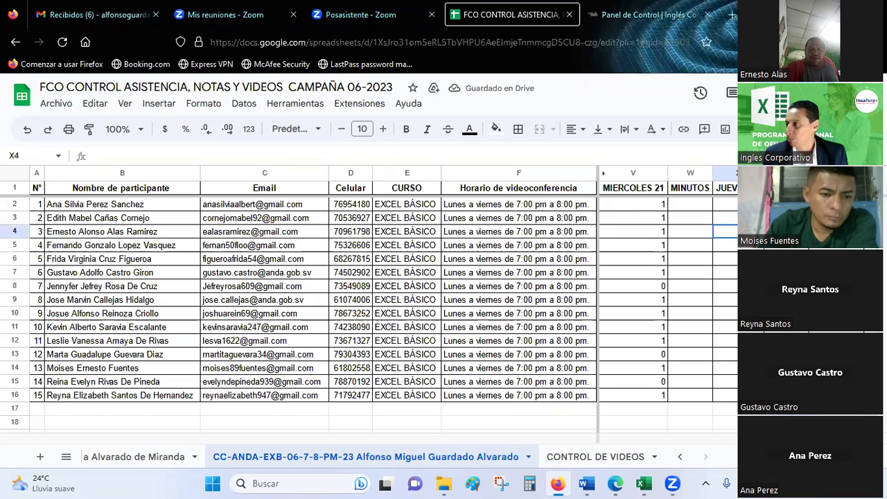
pyautogui.write('1')
pyautogui.press('Return')
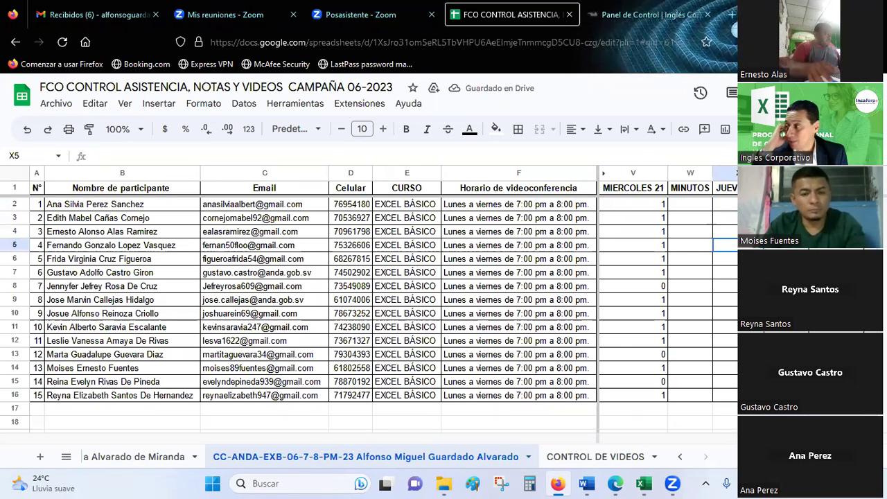
pyautogui.write('1')
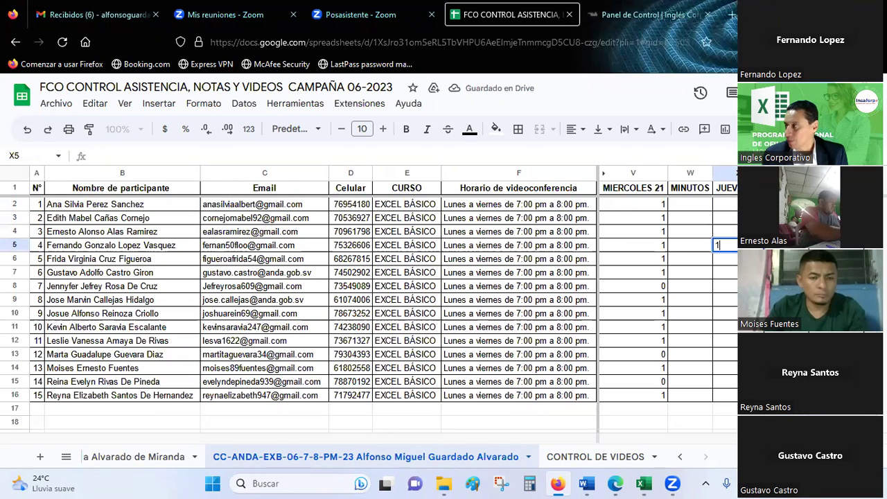
pyautogui.press('Return')
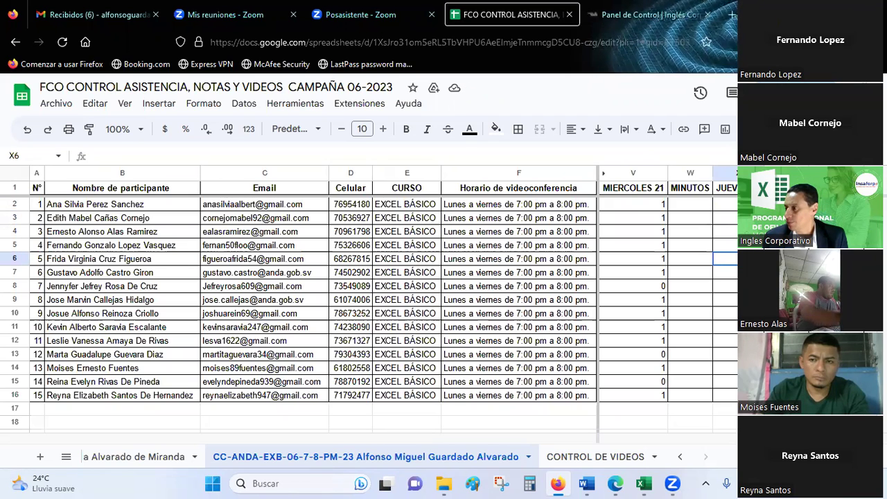
pyautogui.write('1')
pyautogui.press('Return')
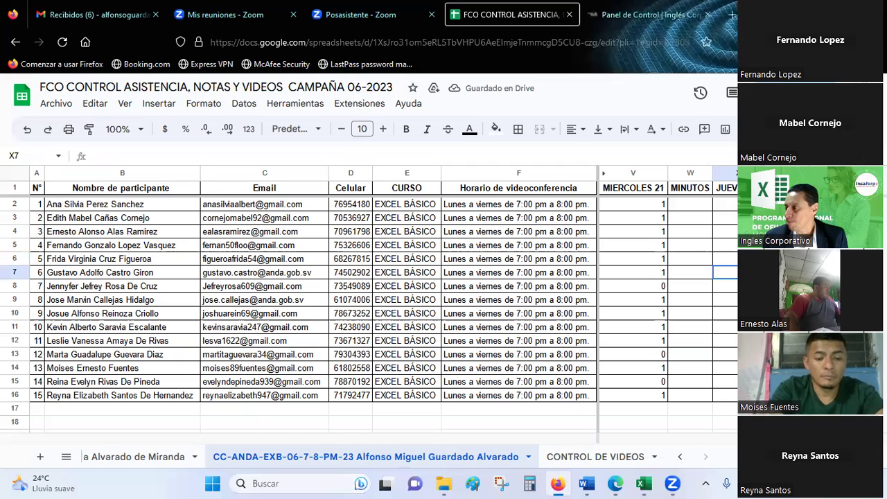
# Fill attendance marks in X8 through X16, mostly 1s with 0 in X8 and X15
pyautogui.click(725, 286)
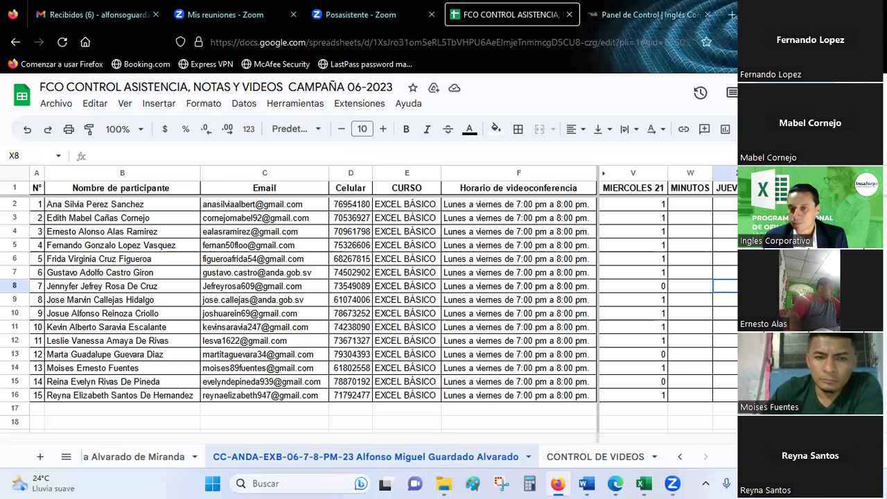
pyautogui.write('0')
pyautogui.press('Return')
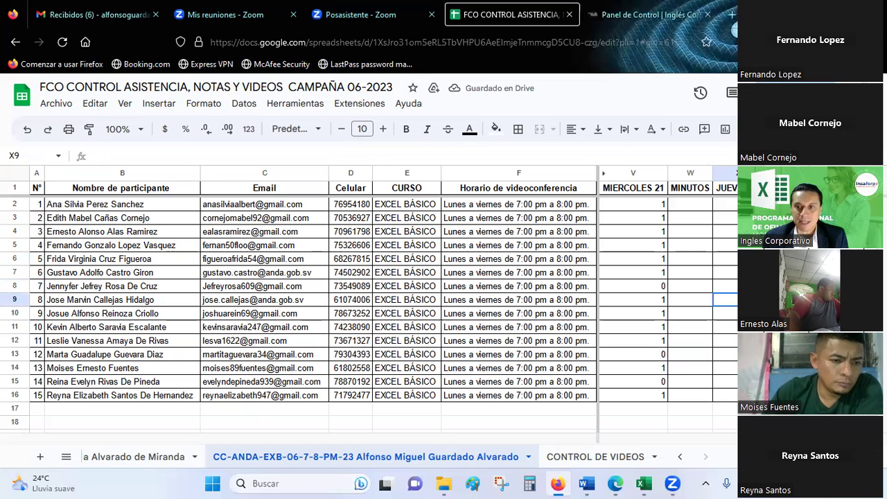
pyautogui.write('1')
pyautogui.press('Return')
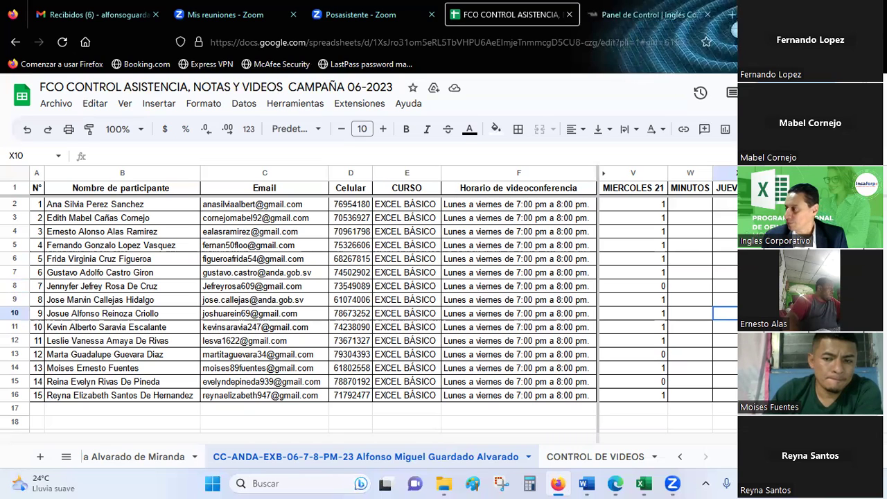
pyautogui.write('1')
pyautogui.press('Return')
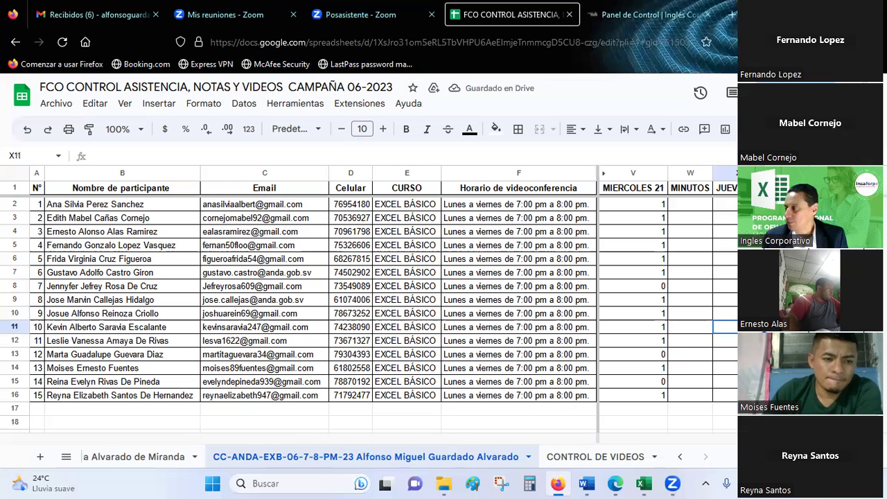
pyautogui.write('1')
pyautogui.press('Return')
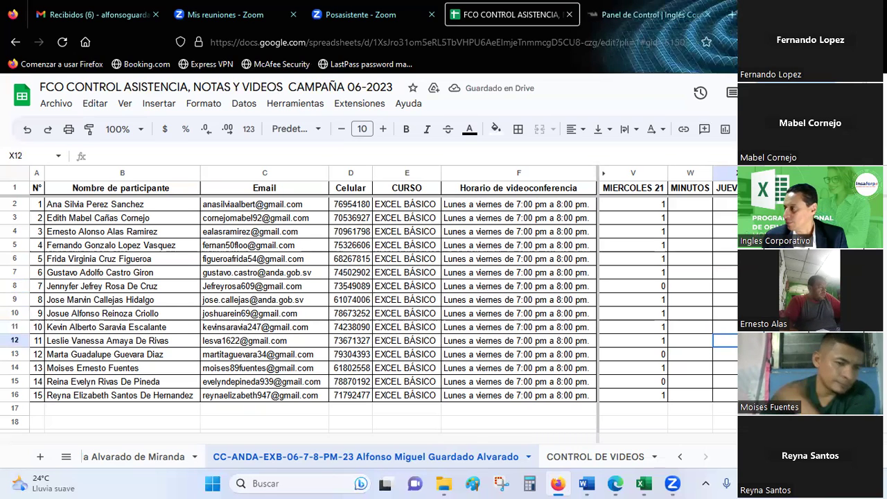
pyautogui.write('1')
pyautogui.press('Return')
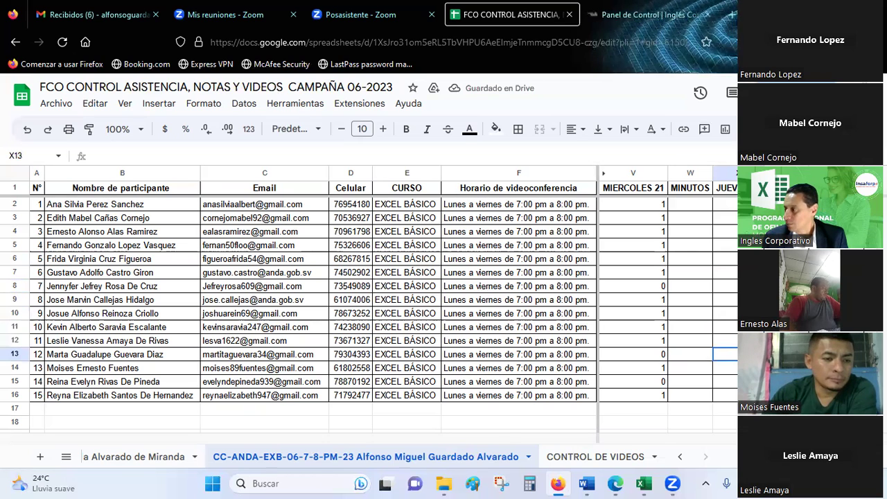
pyautogui.write('1')
pyautogui.press('Return')
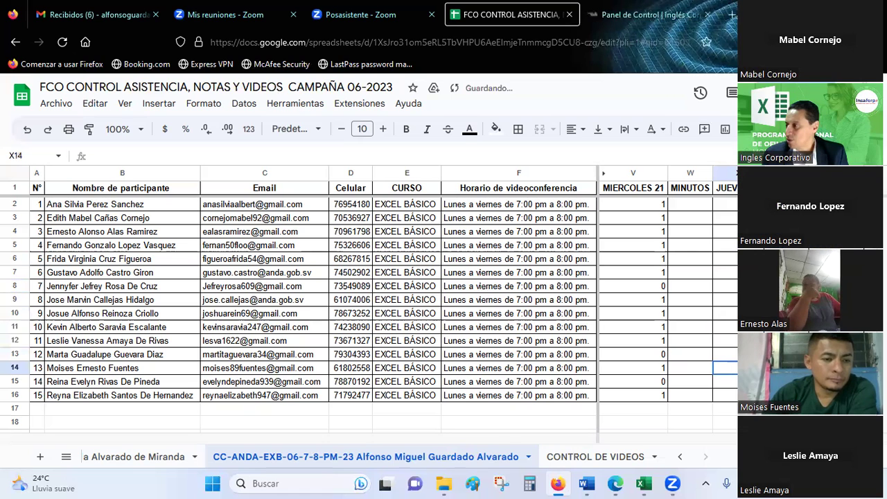
pyautogui.write('1')
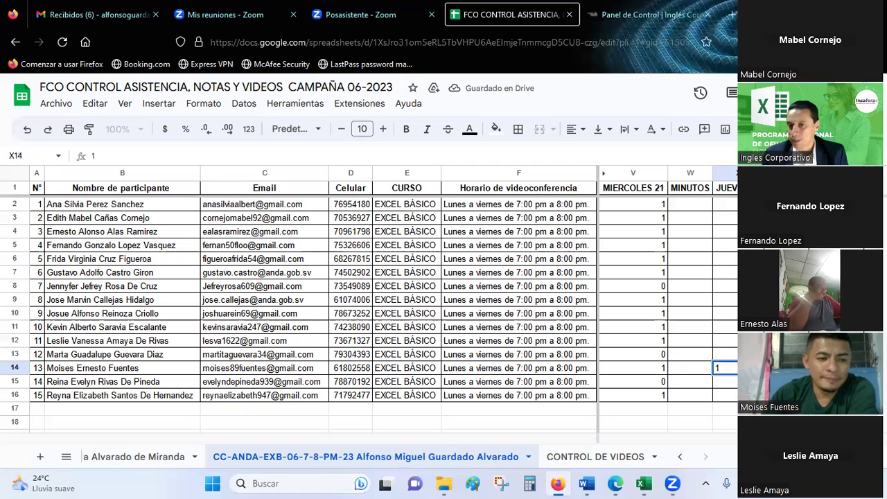
pyautogui.press('Return')
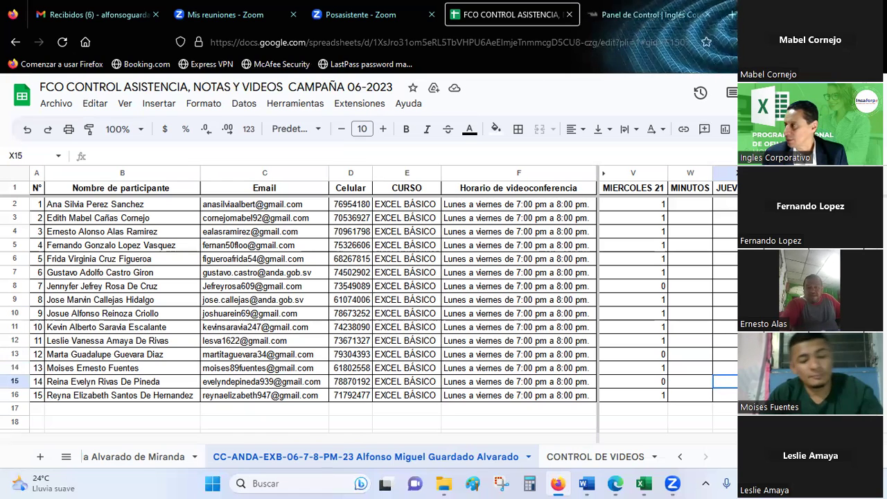
pyautogui.write('0')
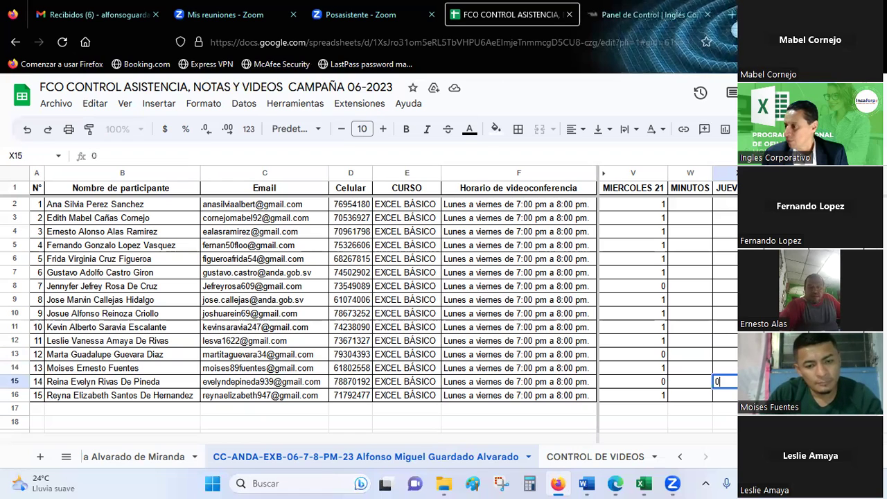
pyautogui.press('Return')
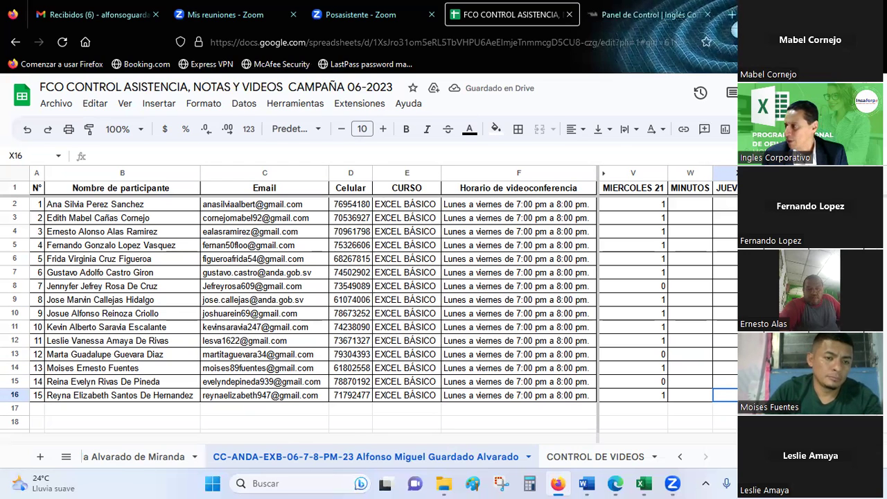
pyautogui.write('1')
pyautogui.press('Return')
# Move up and down column X to review the entered marks
pyautogui.press('Up')
pyautogui.press('Up')
pyautogui.press('Up')
pyautogui.press('Up')
pyautogui.press('Up')
pyautogui.press('Up')
pyautogui.press('Up')
pyautogui.press('Up')
pyautogui.press('Up')
pyautogui.press('Up')
pyautogui.press('Up')
pyautogui.press('Up')
pyautogui.press('Up')
pyautogui.press('Up')
pyautogui.press('Up')
pyautogui.press('Down')
pyautogui.press('Down')
pyautogui.press('Down')
pyautogui.press('Down')
pyautogui.press('Down')
pyautogui.press('Down')
pyautogui.press('Down')
pyautogui.press('Down')
pyautogui.press('Down')
pyautogui.press('Up')
pyautogui.press('Up')
pyautogui.press('Up')
pyautogui.press('Up')
pyautogui.press('Up')
pyautogui.press('Up')
pyautogui.press('Up')
pyautogui.press('Up')
pyautogui.press('Up')
pyautogui.press('Down')
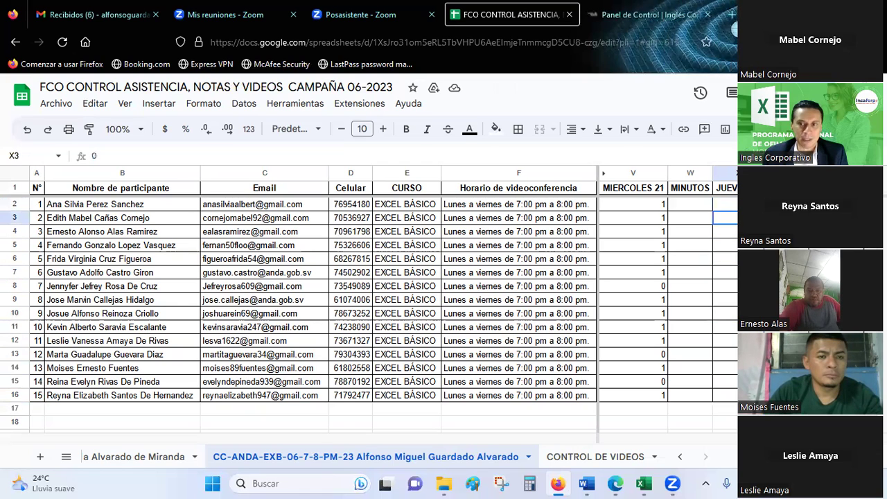
# Change X3's mark to 1, then check the values in X15, X16, X13 and X8
pyautogui.write('1')
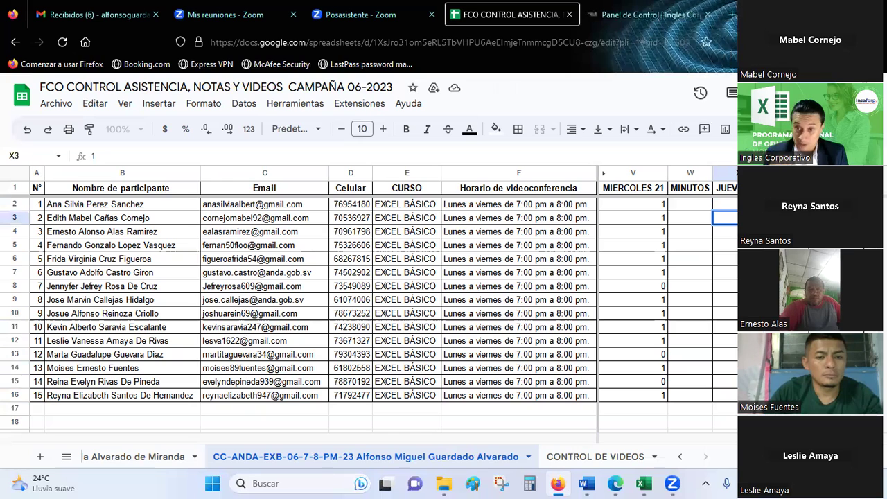
pyautogui.press('Up')
pyautogui.hotkey('shift', 'Down')
pyautogui.hotkey('shift', 'Down')
pyautogui.hotkey('shift', 'Down')
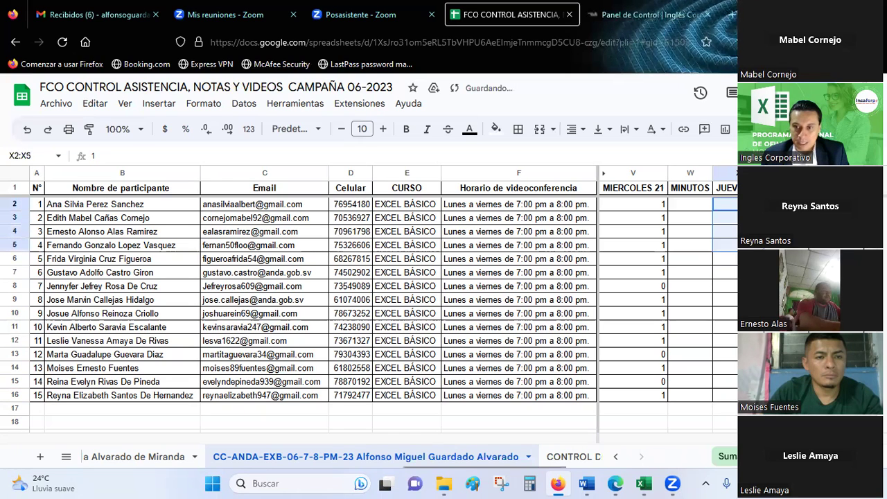
pyautogui.hotkey('shift', 'Down')
pyautogui.hotkey('shift', 'Down')
pyautogui.hotkey('shift', 'Down')
pyautogui.hotkey('shift', 'Down')
pyautogui.hotkey('shift', 'Down')
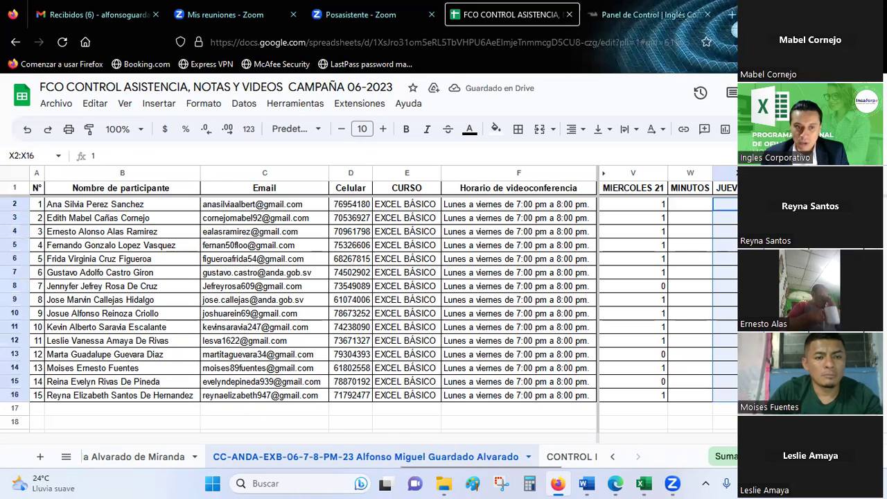
pyautogui.press('Down')
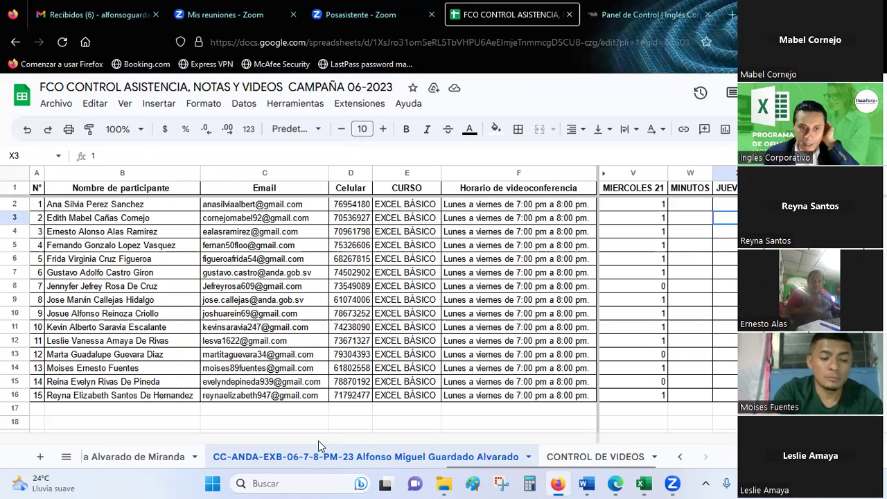
pyautogui.click(724, 381)
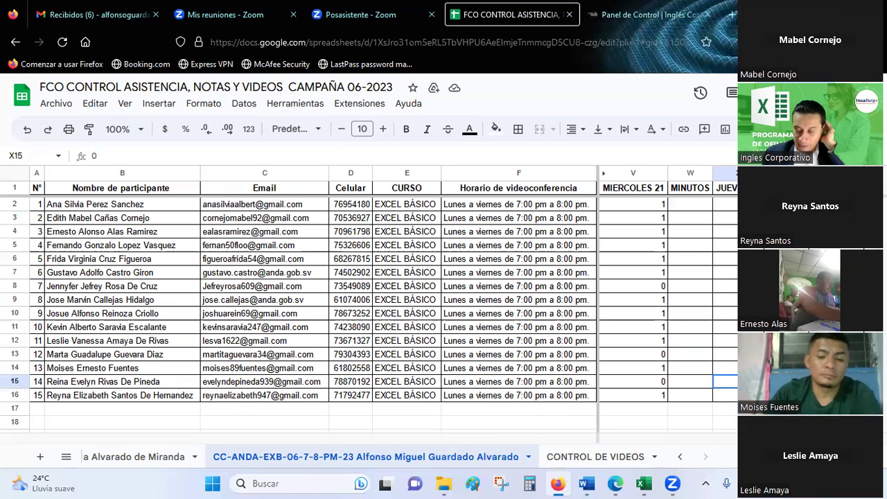
pyautogui.write('1')
pyautogui.press('Return')
pyautogui.press('Up')
pyautogui.press('Up')
pyautogui.press('Up')
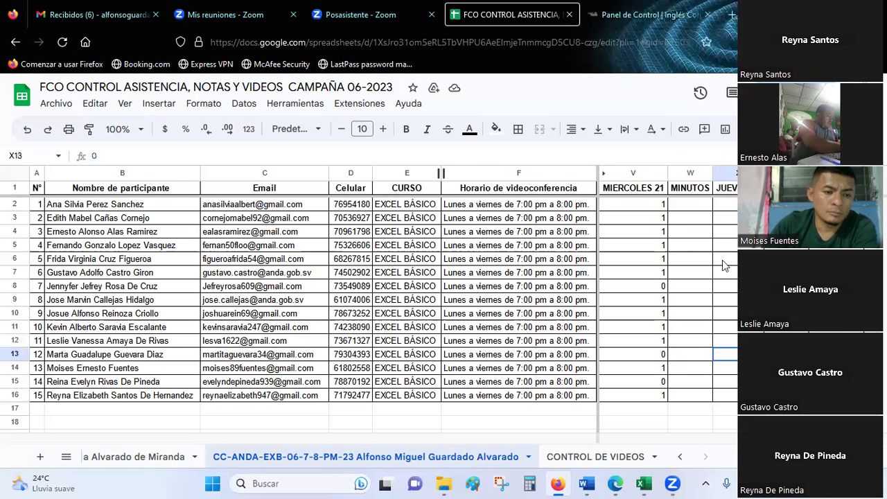
pyautogui.click(725, 286)
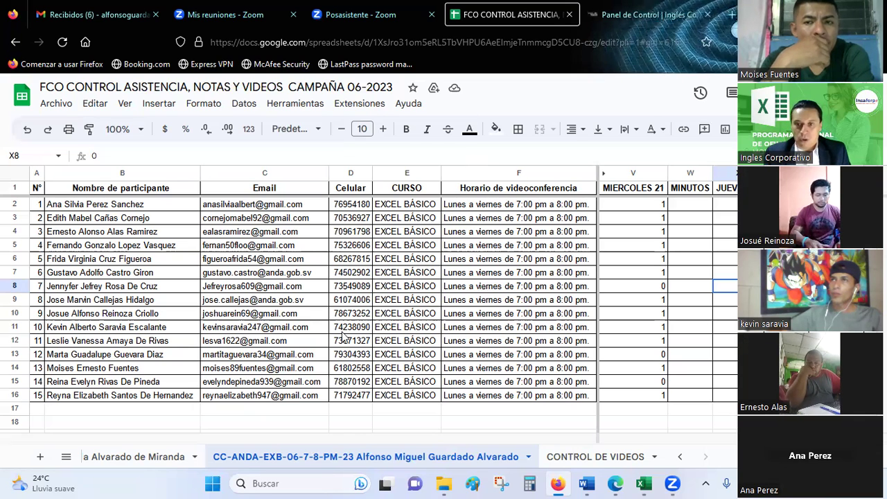
# Bring the Libro1 Excel workbook to the front and select title cell E5
pyautogui.moveTo(644, 483)
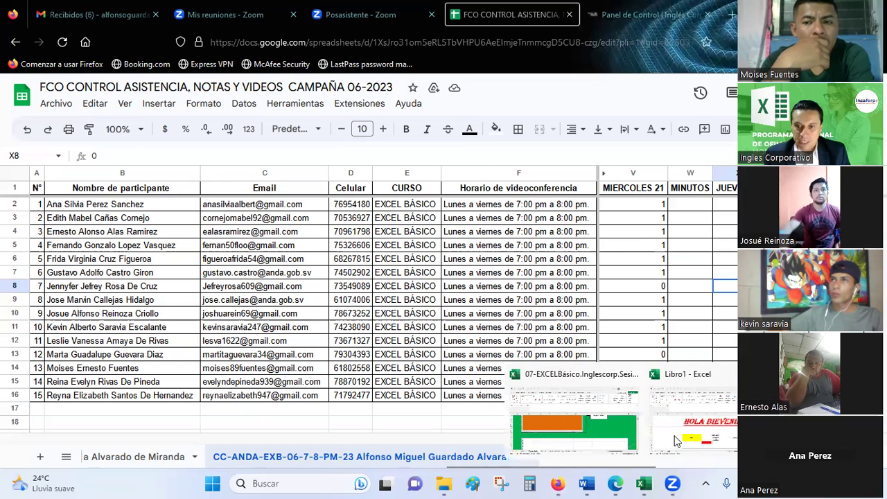
pyautogui.click(677, 441)
pyautogui.click(325, 223)
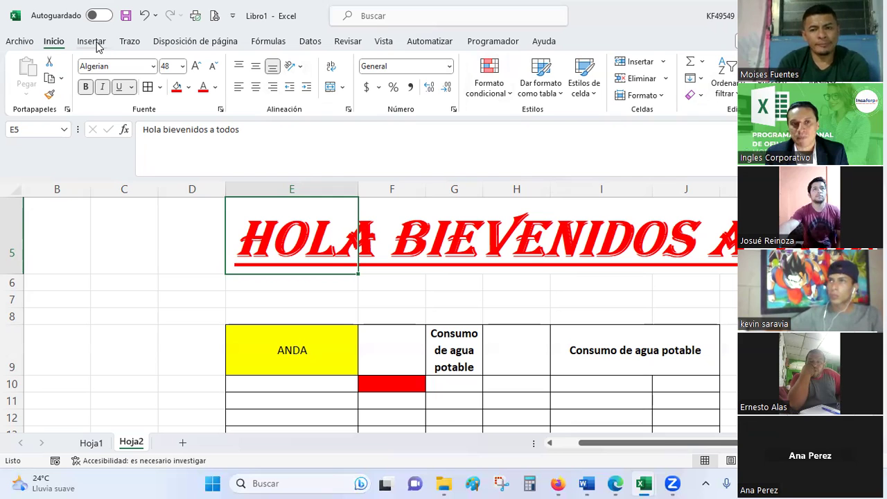
# Browse Insertar > Ilustraciones > Formas and Complementos, then display the drawing pens
pyautogui.click(91, 41)
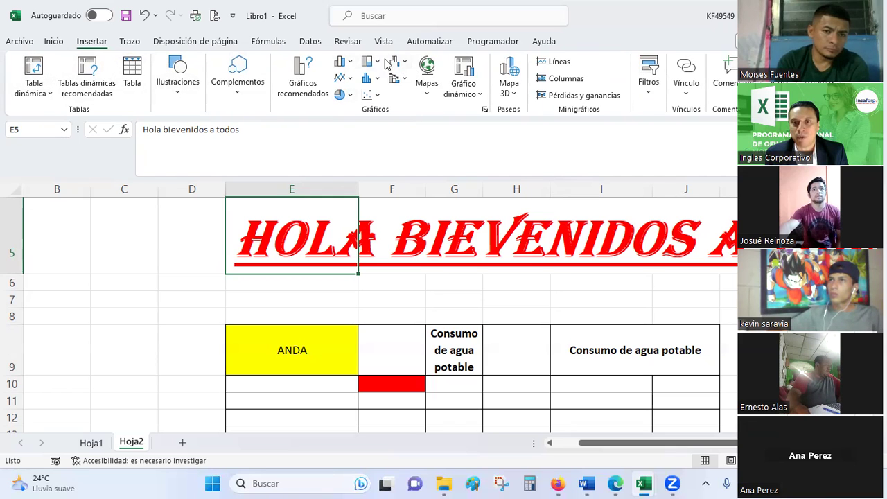
pyautogui.click(178, 95)
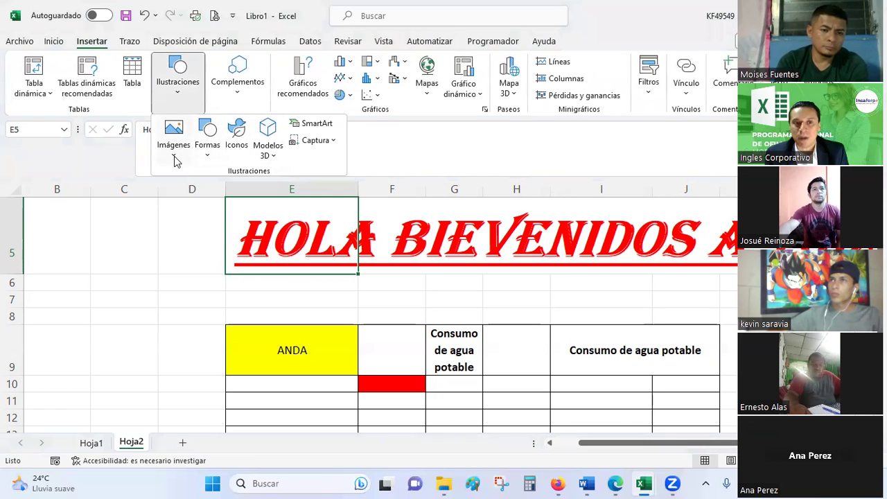
pyautogui.click(208, 156)
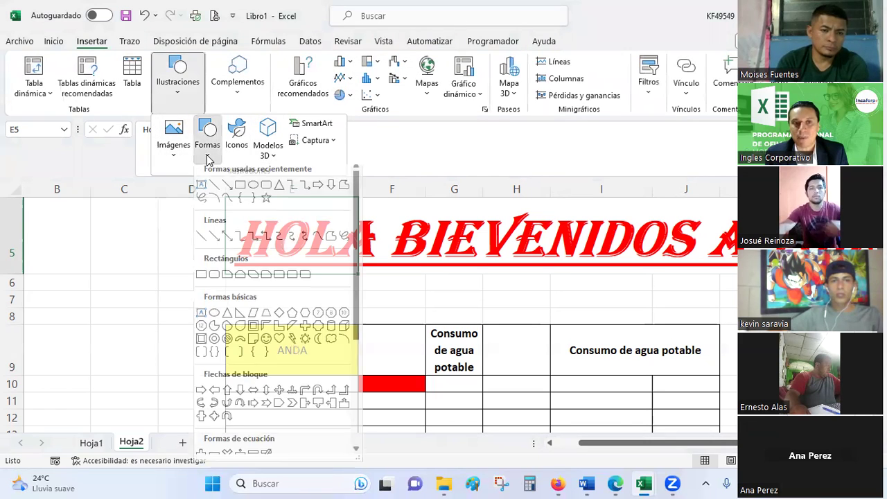
pyautogui.click(239, 73)
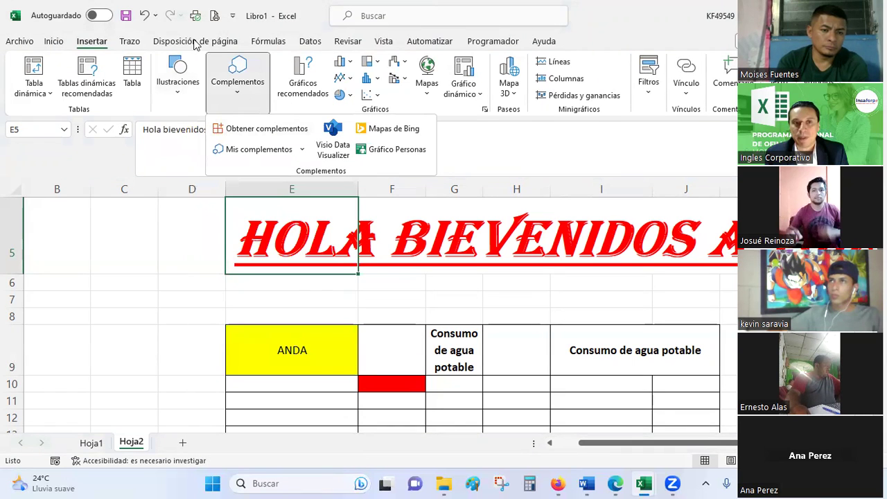
pyautogui.click(129, 46)
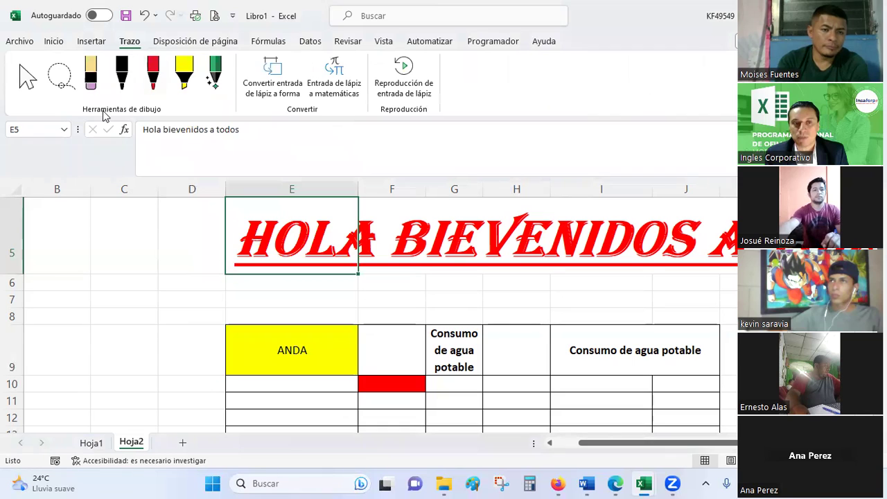
# With the red pen, draw a check mark beside E5 and a wavy line across rows 7–8
pyautogui.click(152, 73)
pyautogui.moveTo(197, 240); pyautogui.dragTo(324, 221)
pyautogui.moveTo(272, 293); pyautogui.dragTo(447, 319)
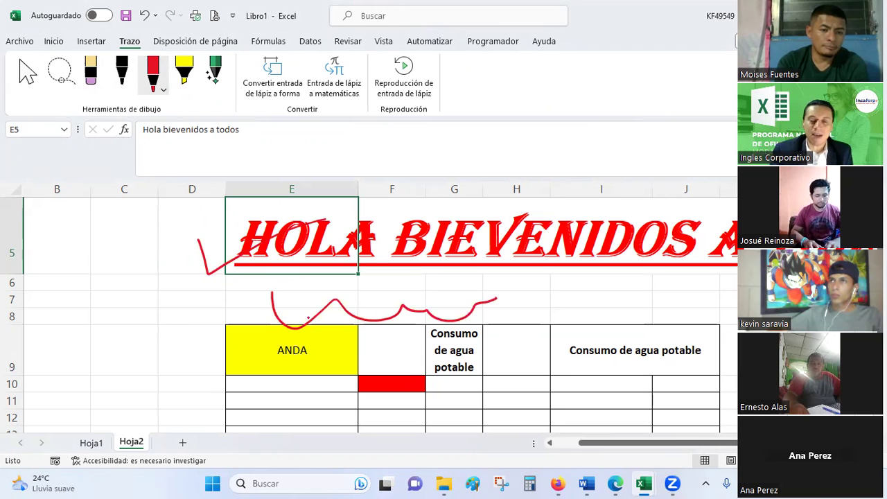
pyautogui.click(182, 43)
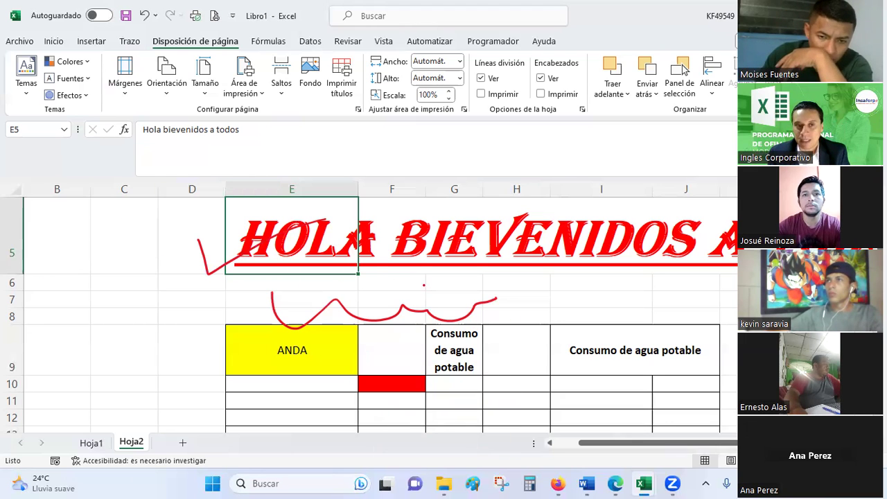
# Browse the Fórmulas and Datos ribbon commands while selecting cells F6 and C7
pyautogui.click(422, 282)
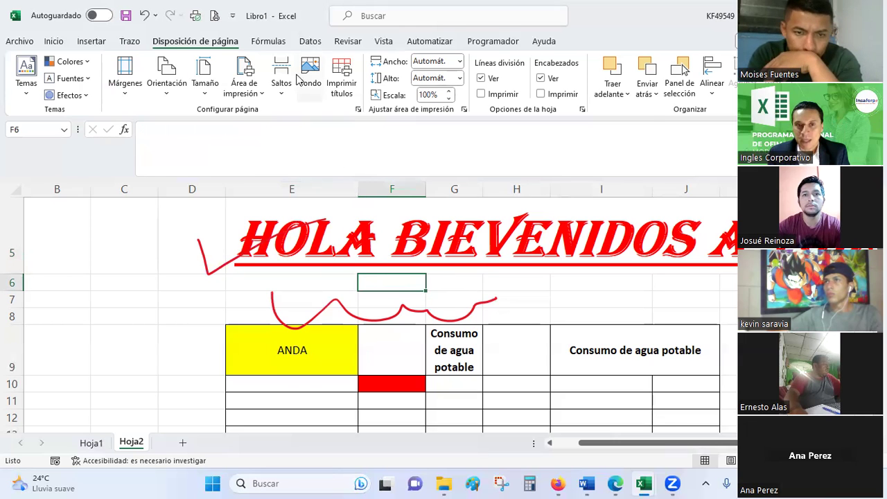
pyautogui.click(272, 42)
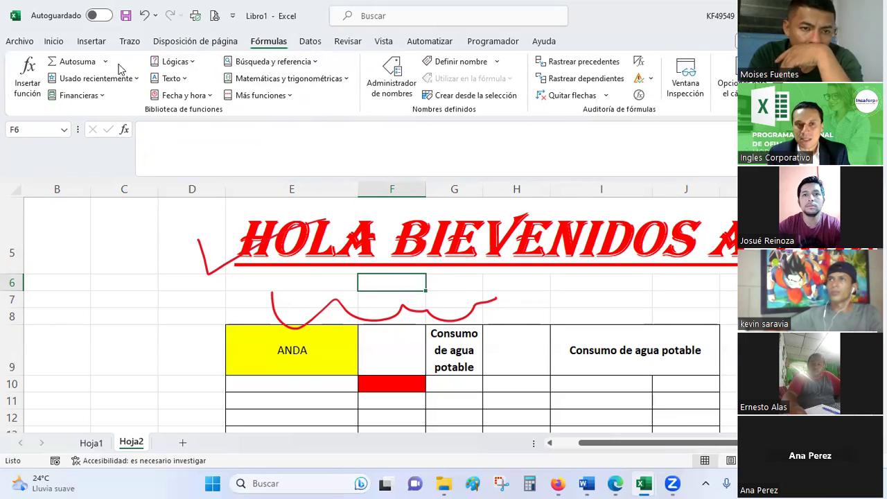
pyautogui.click(523, 160)
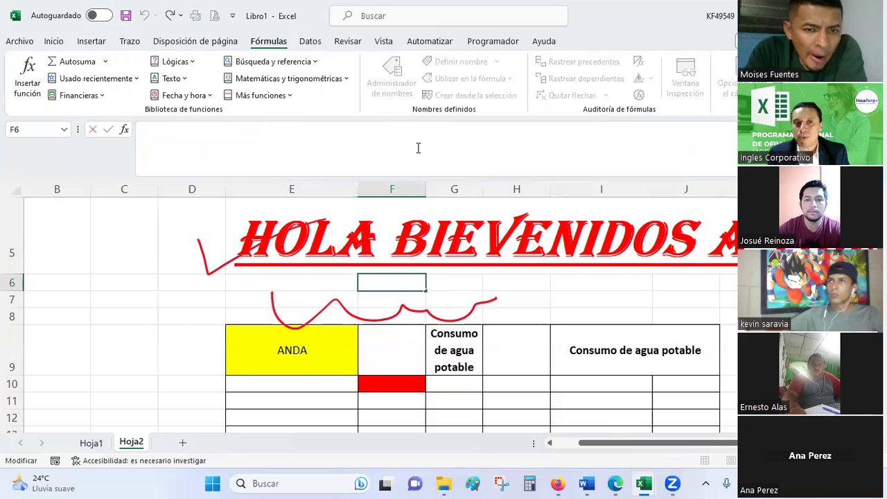
pyautogui.click(324, 42)
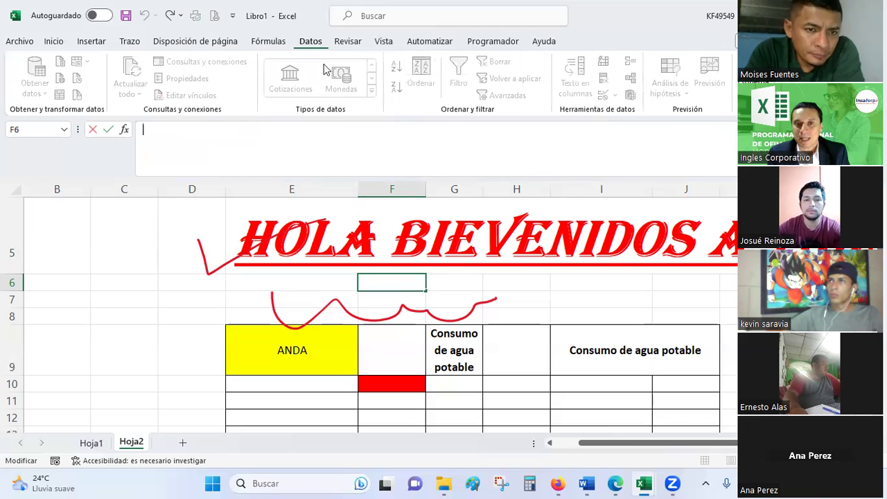
pyautogui.click(140, 295)
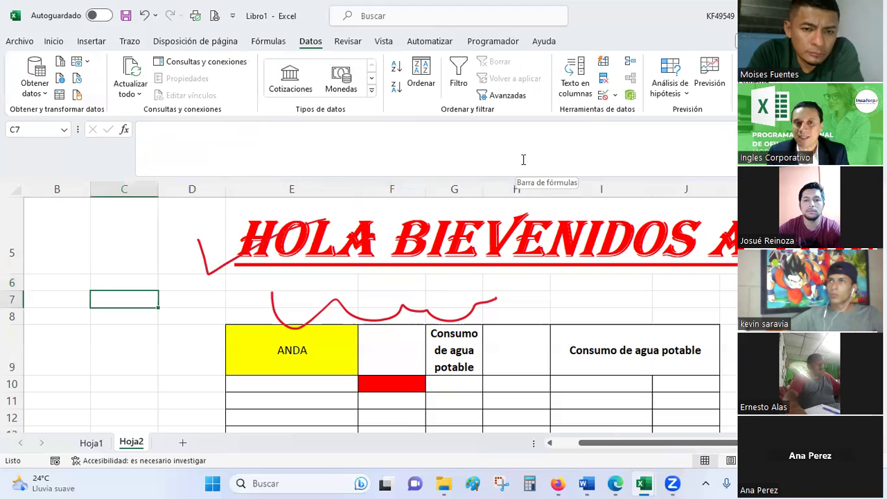
# Look through Revisar, Vista and Automatizar, check the Office Scripts gallery, and finish on Programador
pyautogui.click(349, 41)
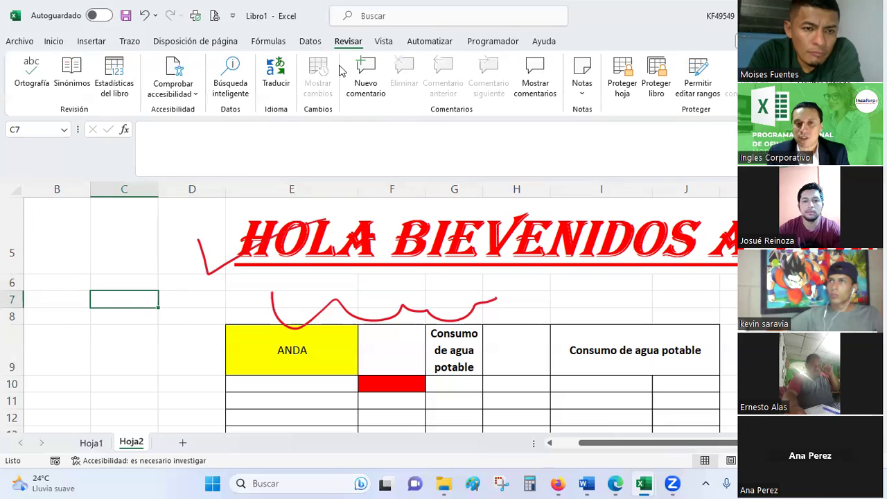
pyautogui.click(384, 43)
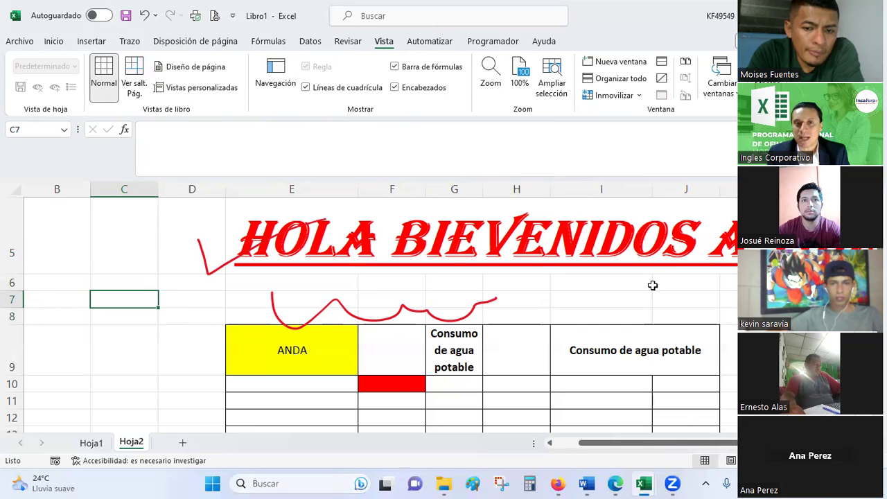
pyautogui.click(428, 43)
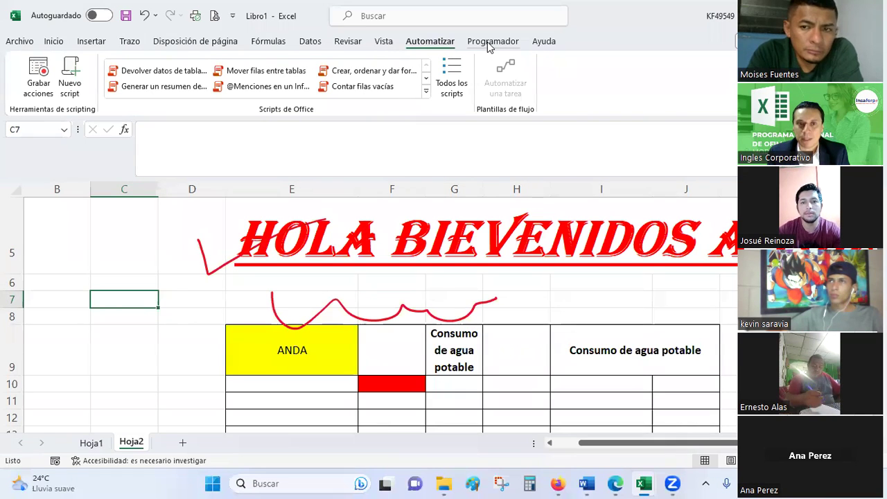
pyautogui.click(427, 93)
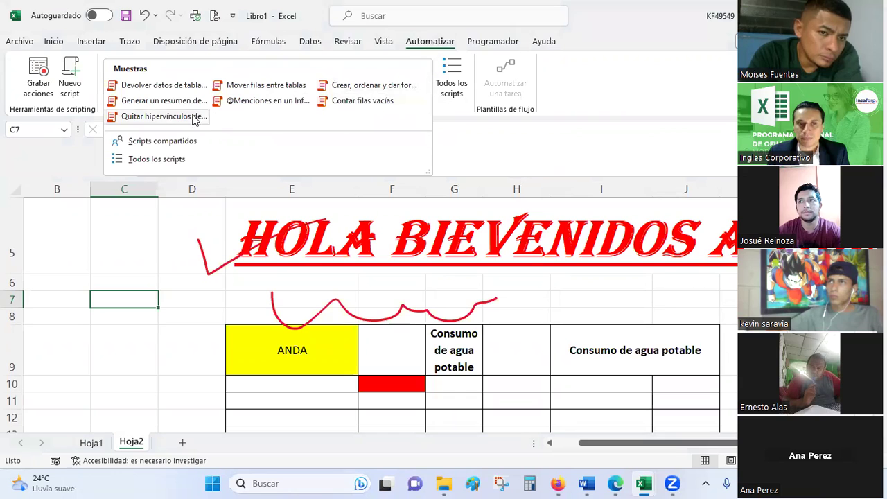
pyautogui.click(526, 289)
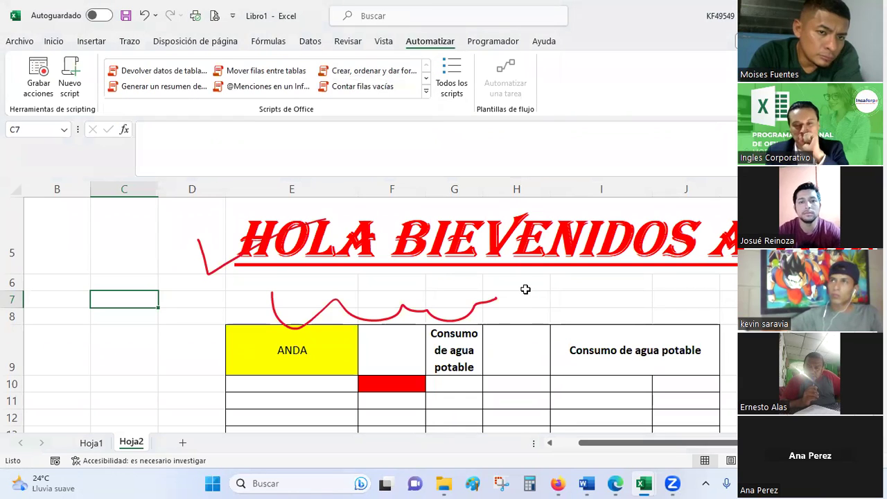
pyautogui.click(501, 44)
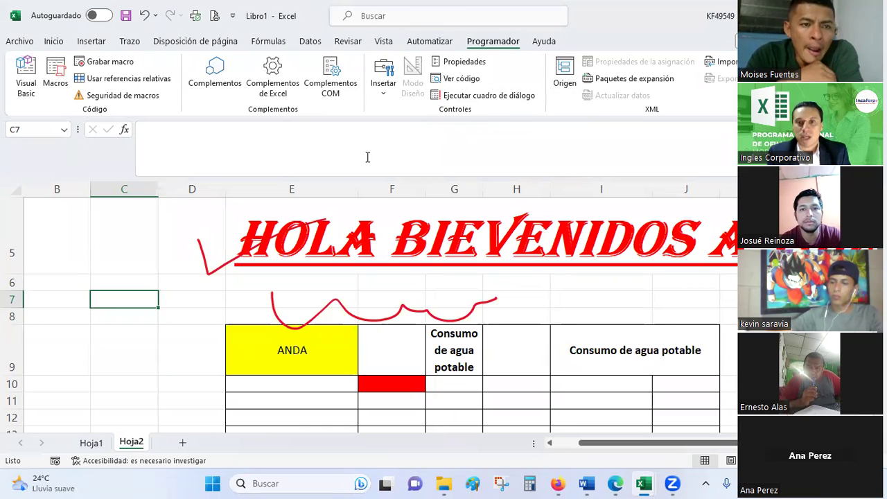
# Return to Inicio, shrink then re-expand the formula bar, and select cell E9 holding ANDA
pyautogui.click(54, 41)
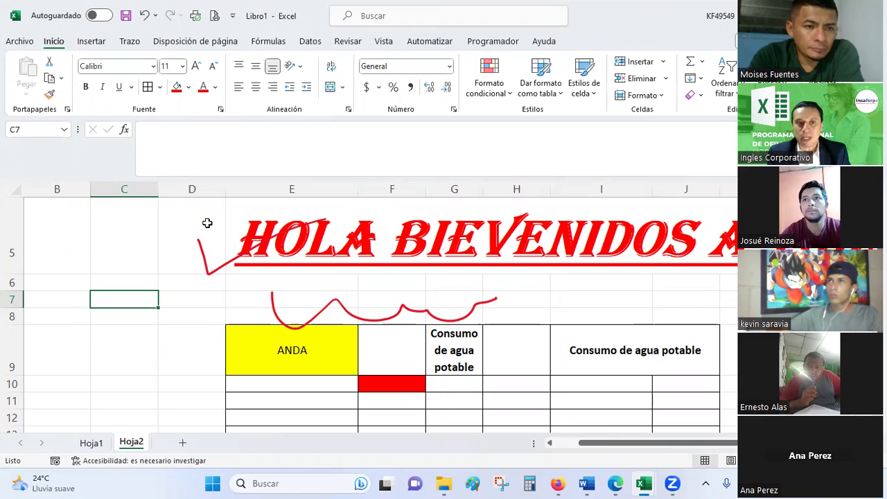
pyautogui.click(144, 129)
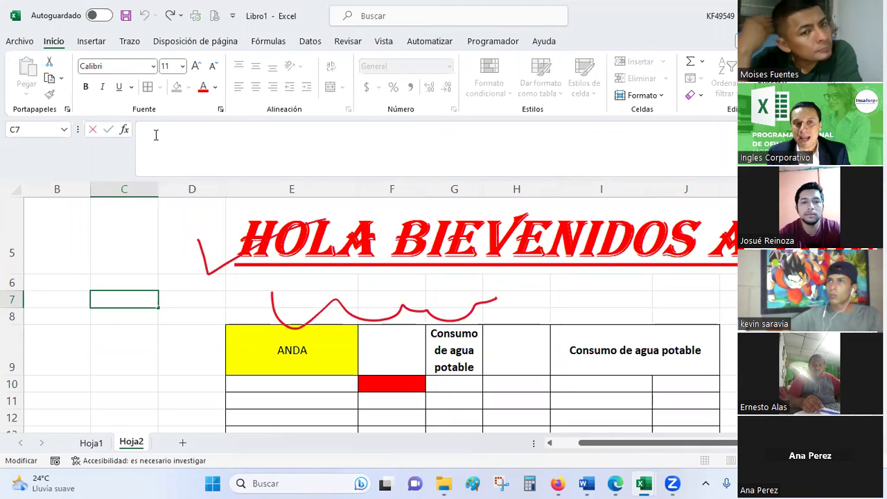
pyautogui.moveTo(173, 176); pyautogui.dragTo(170, 134)
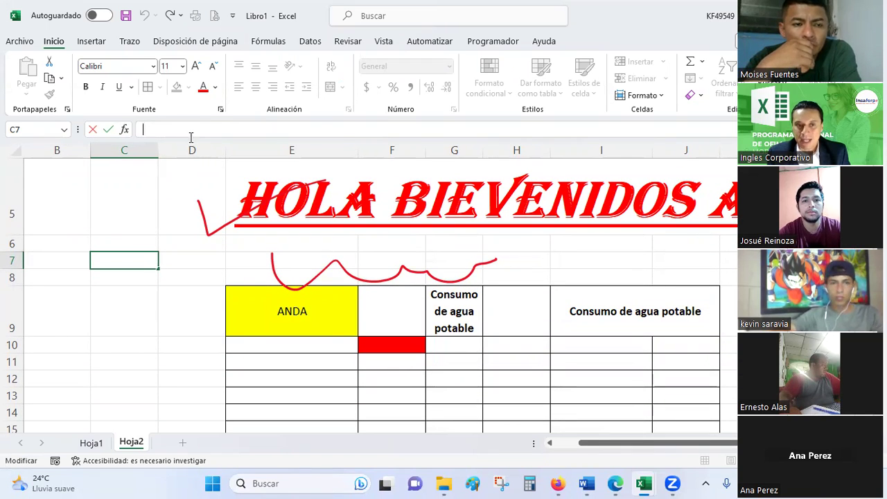
pyautogui.moveTo(190, 137); pyautogui.dragTo(196, 186)
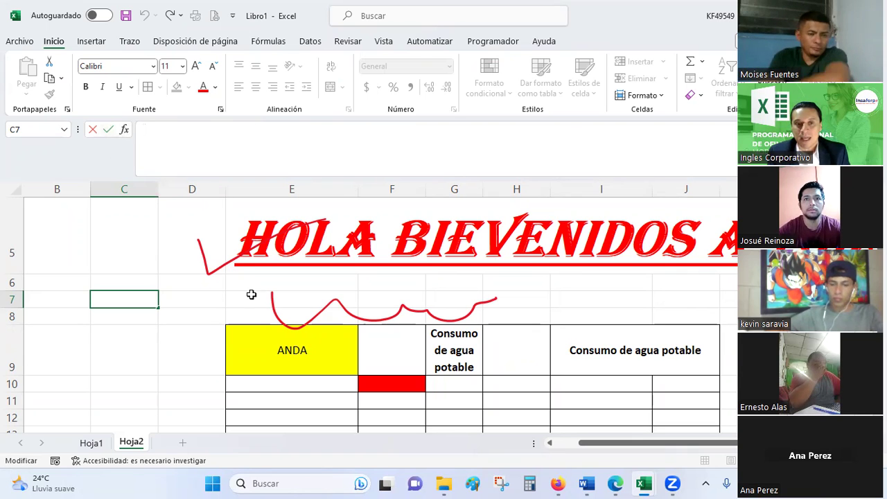
pyautogui.click(291, 348)
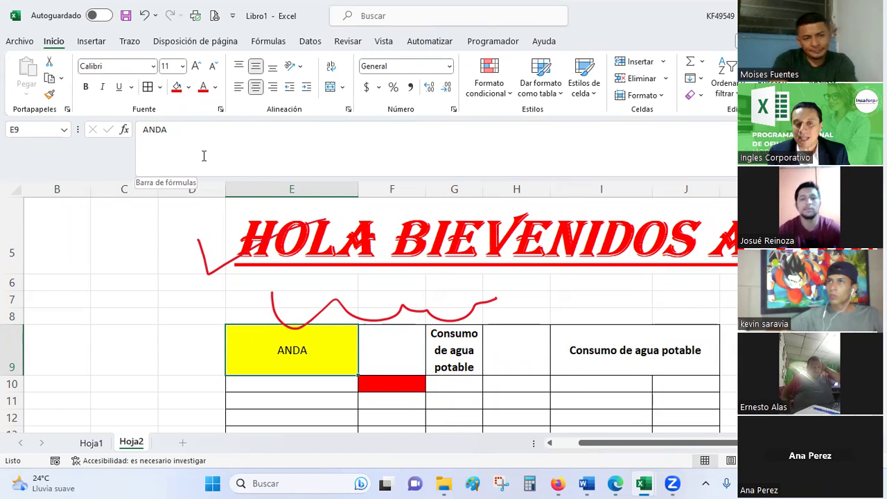
# Enter =9+5 in cell F9 and reselect F9 to check its formula
pyautogui.click(393, 356)
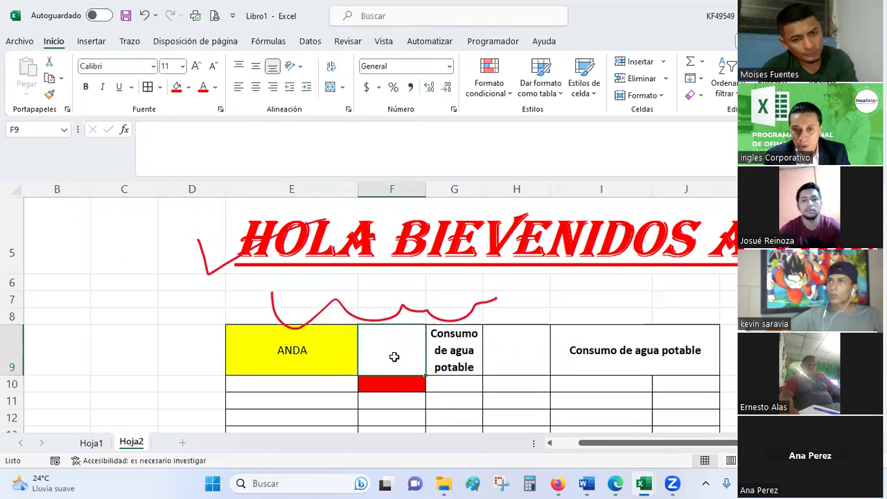
pyautogui.write('=')
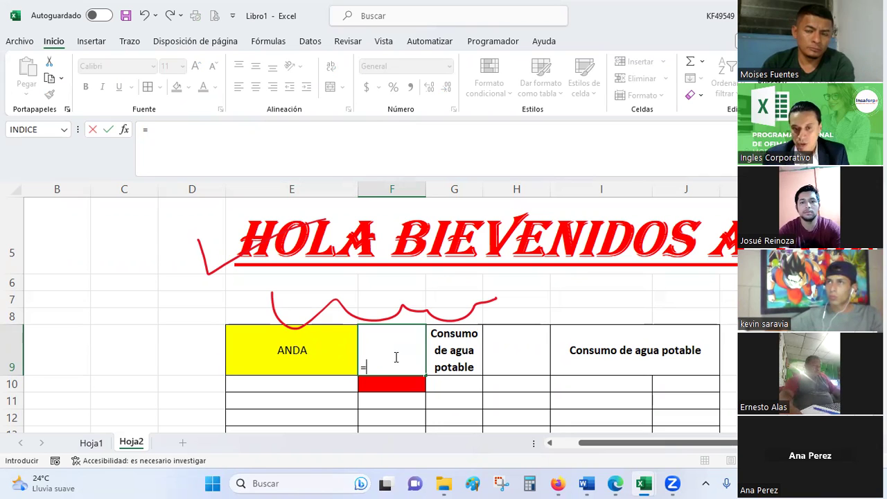
pyautogui.write('9+5')
pyautogui.press('Return')
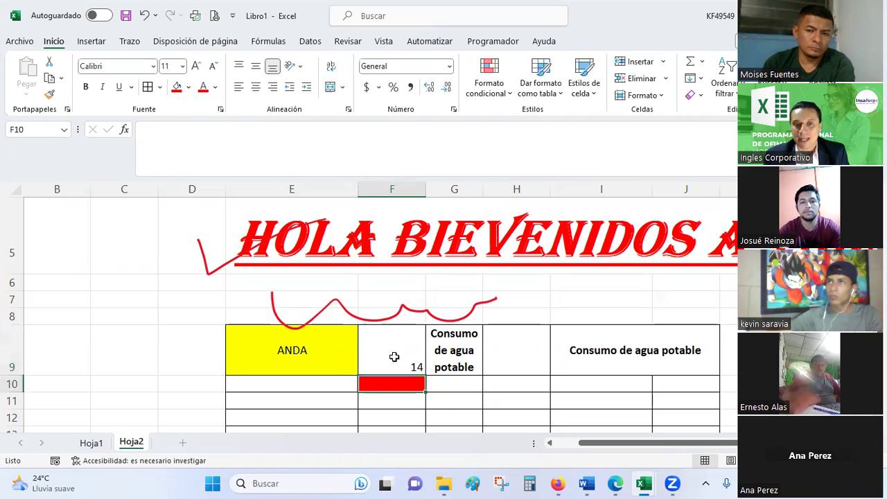
pyautogui.click(393, 356)
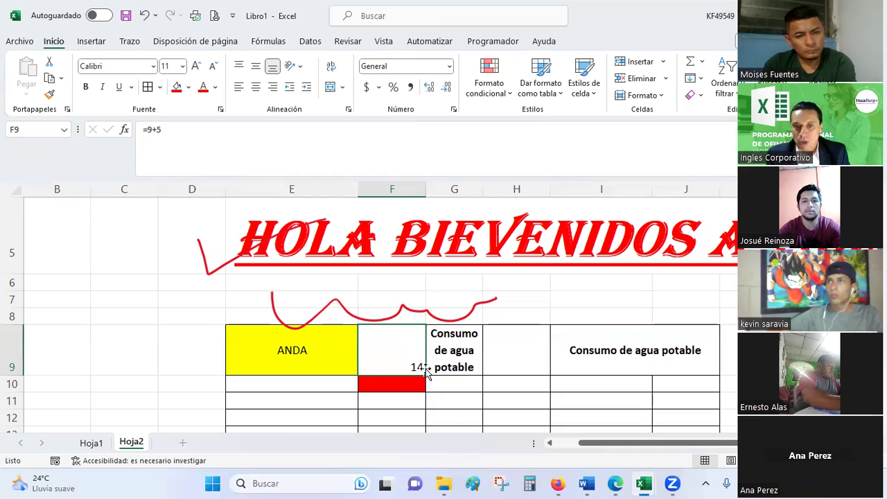
# Reopen F9's formula several times, changing it to =9+2 so it shows 11
pyautogui.click(517, 313)
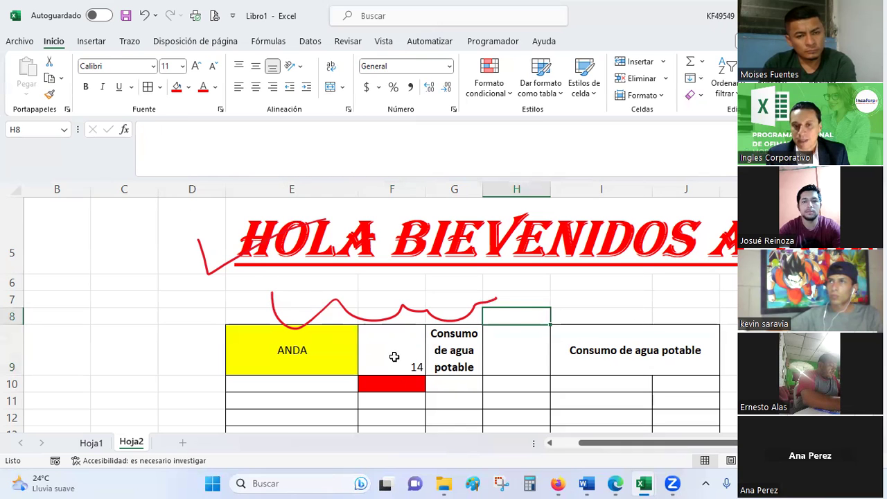
pyautogui.click(393, 357)
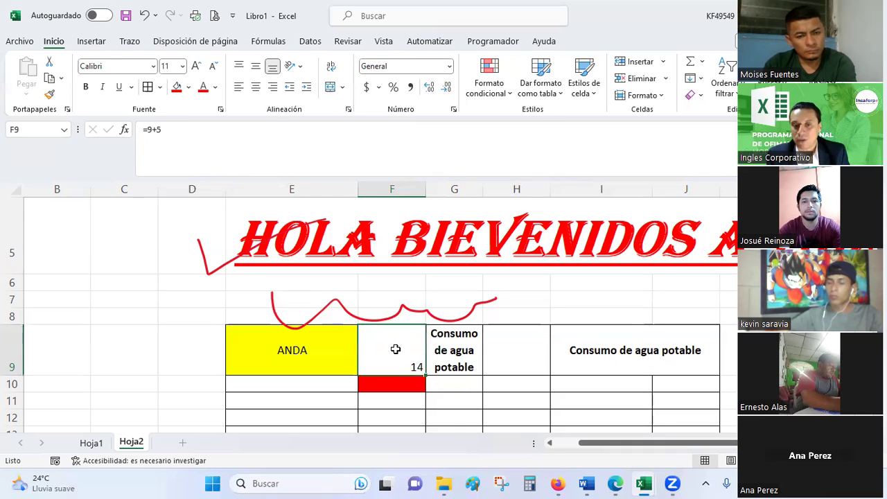
pyautogui.doubleClick(395, 350)
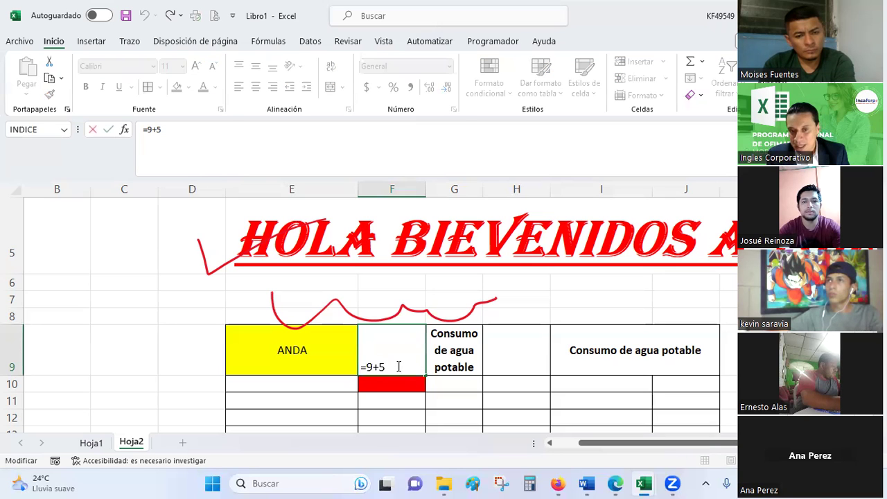
pyautogui.hotkey('ctrl', 'Return')
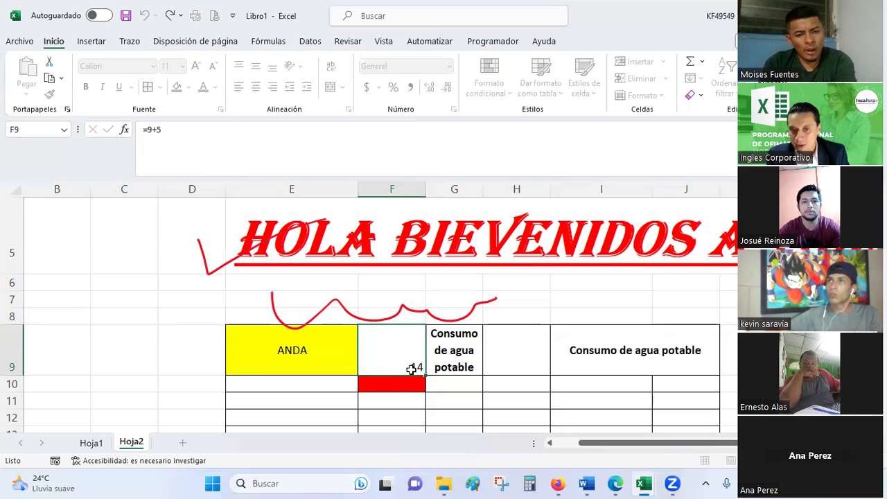
pyautogui.doubleClick(409, 360)
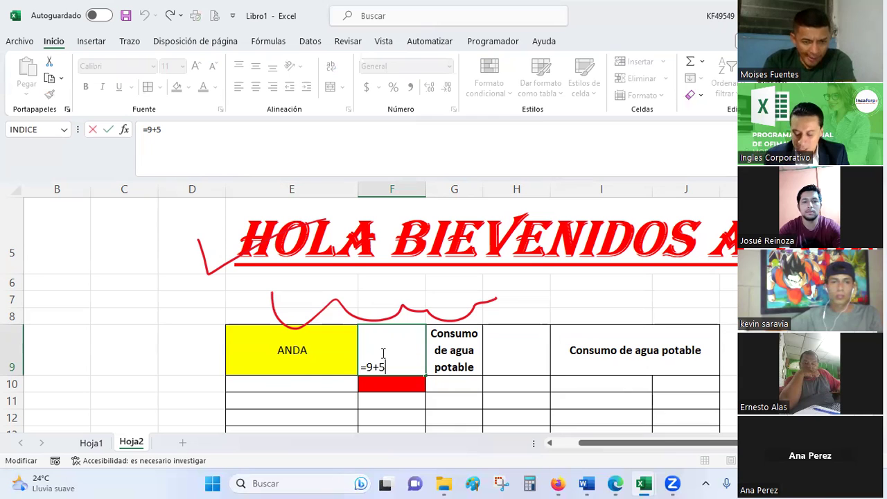
pyautogui.write('2')
pyautogui.hotkey('ctrl', 'Return')
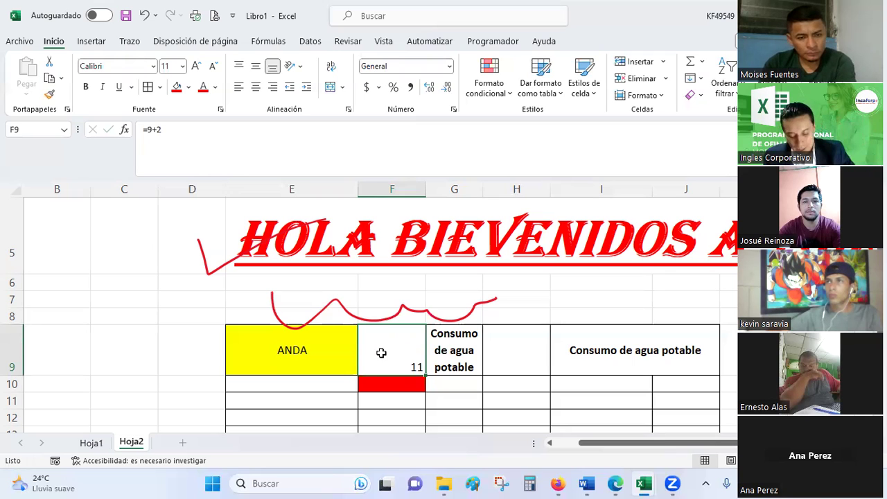
pyautogui.doubleClick(381, 353)
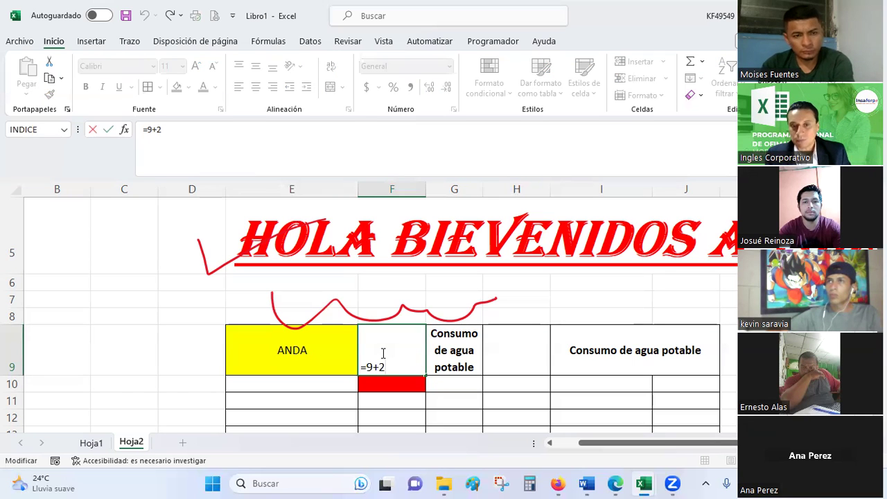
pyautogui.hotkey('ctrl', 'Return')
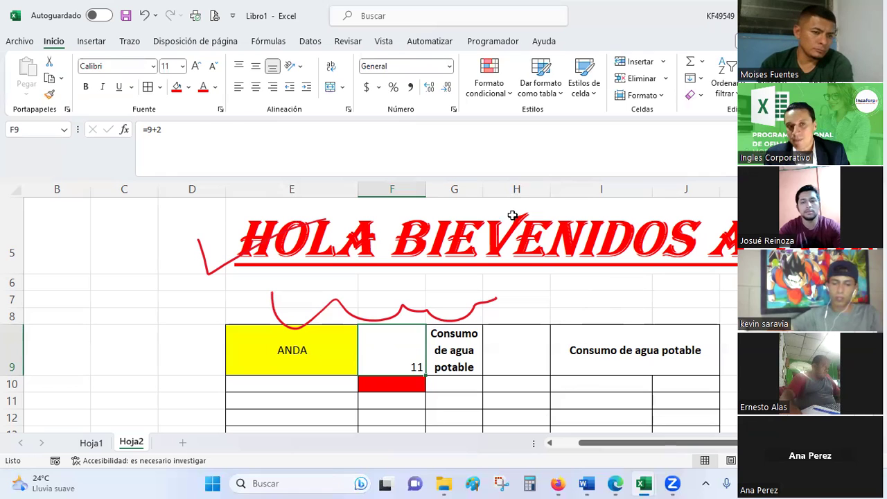
# Correct F9's formula back to =9+5 and centre the 14 horizontally and vertically
pyautogui.click(175, 128)
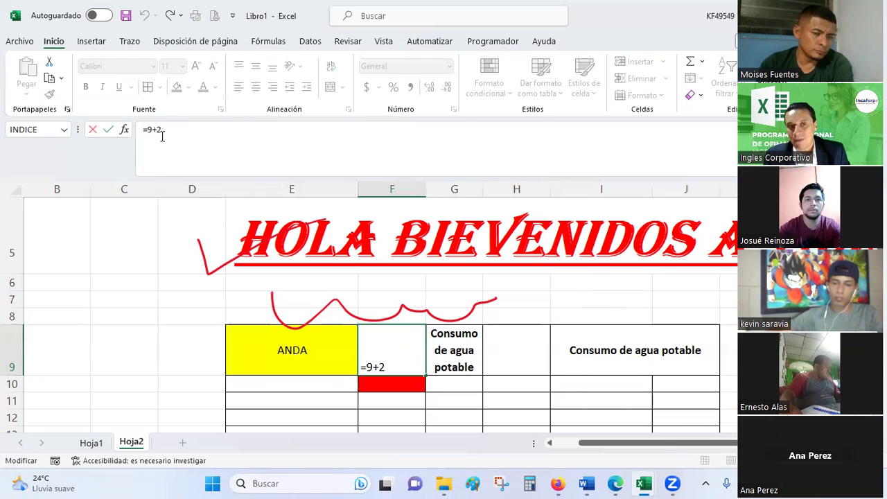
pyautogui.press('BackSpace')
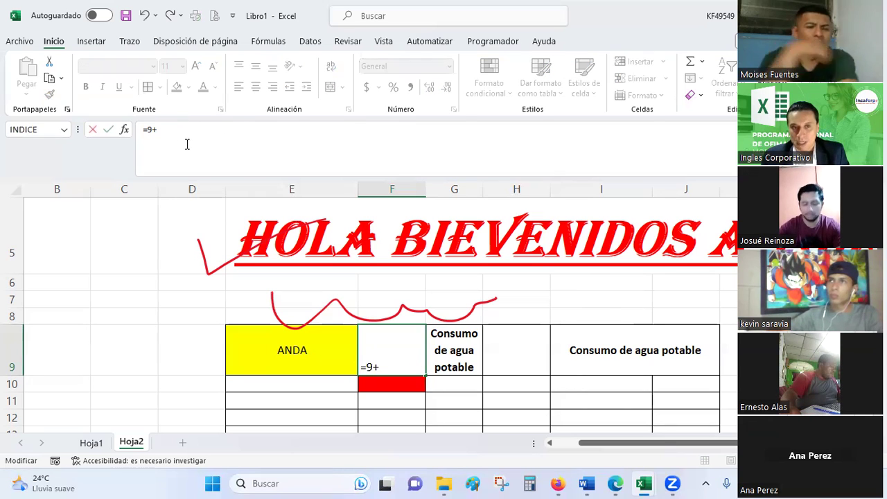
pyautogui.write('5')
pyautogui.press('Return')
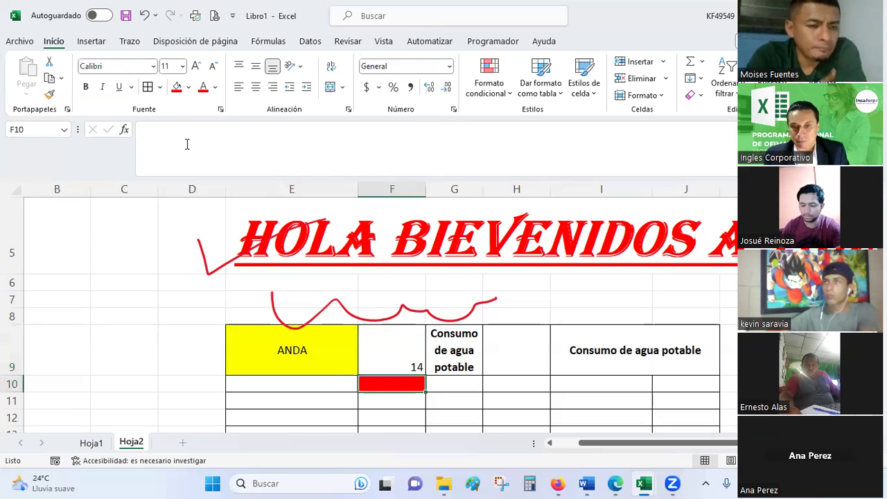
pyautogui.click(411, 338)
pyautogui.click(257, 88)
pyautogui.click(256, 65)
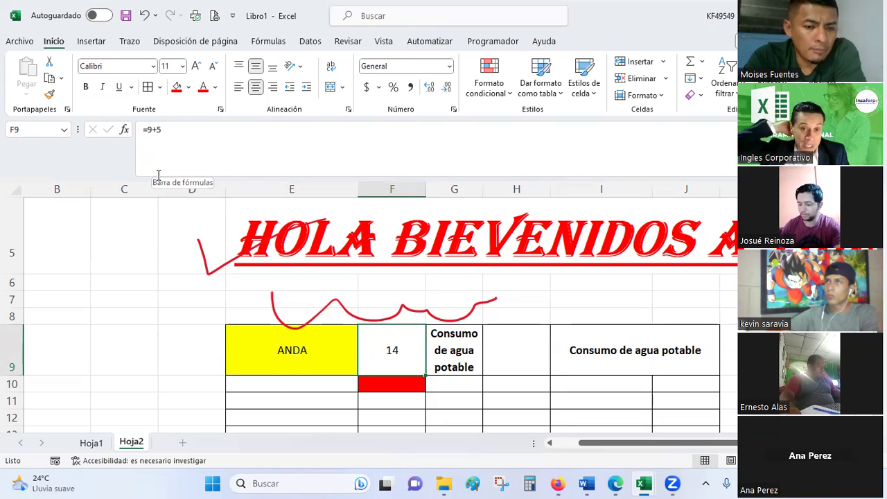
pyautogui.click(322, 361)
pyautogui.click(393, 350)
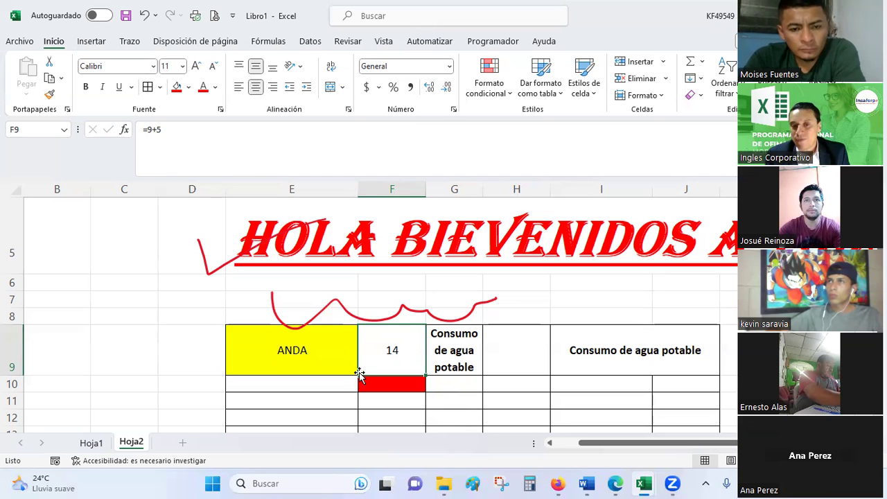
pyautogui.click(438, 414)
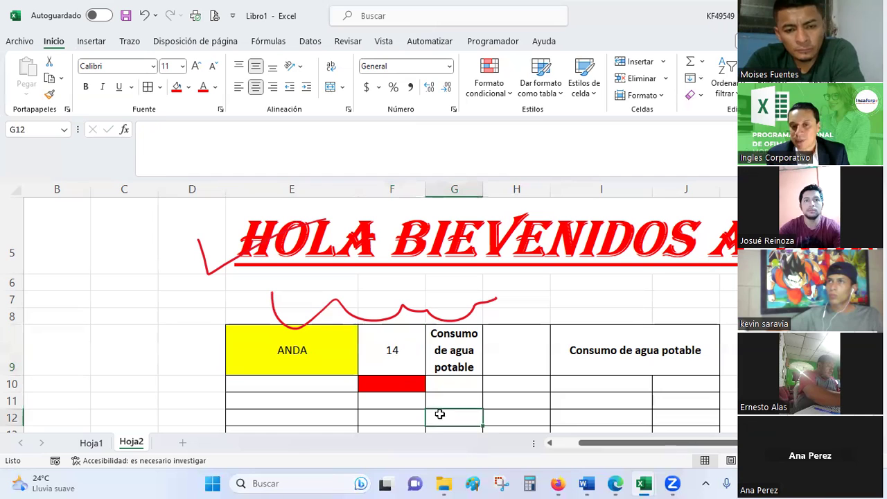
pyautogui.click(395, 352)
pyautogui.doubleClick(398, 351)
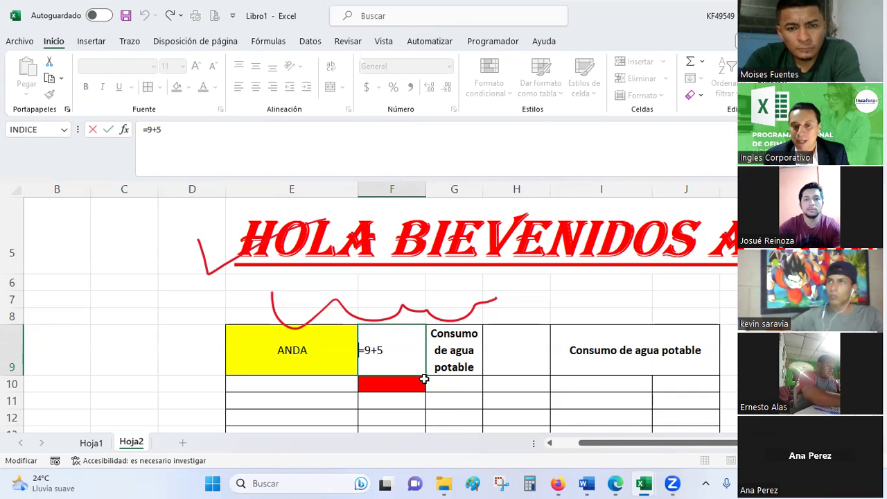
pyautogui.hotkey('ctrl', 'Return')
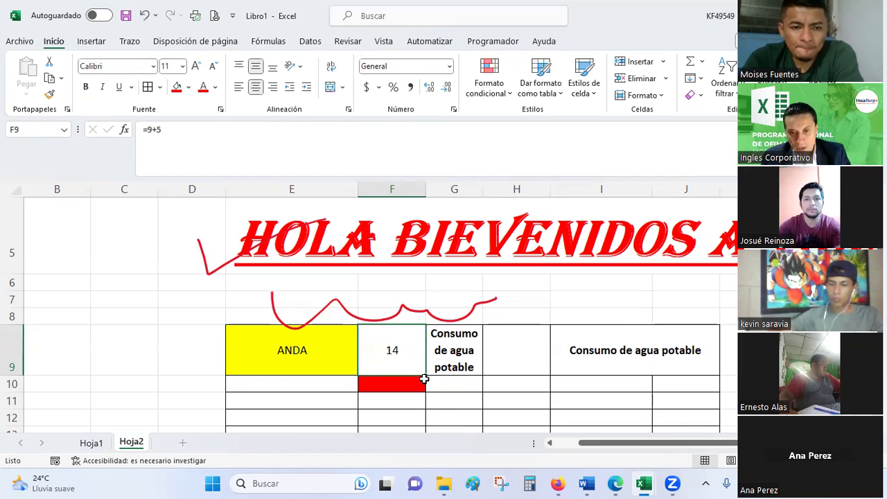
pyautogui.press('F2')
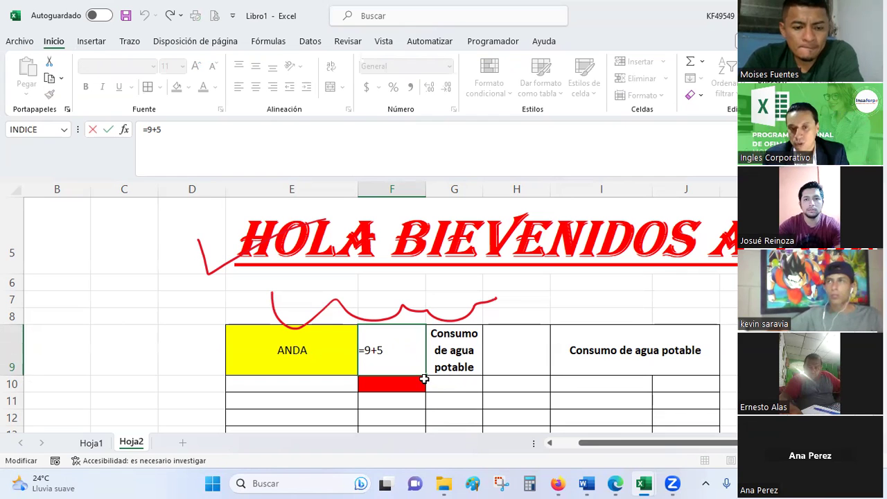
pyautogui.press('Escape')
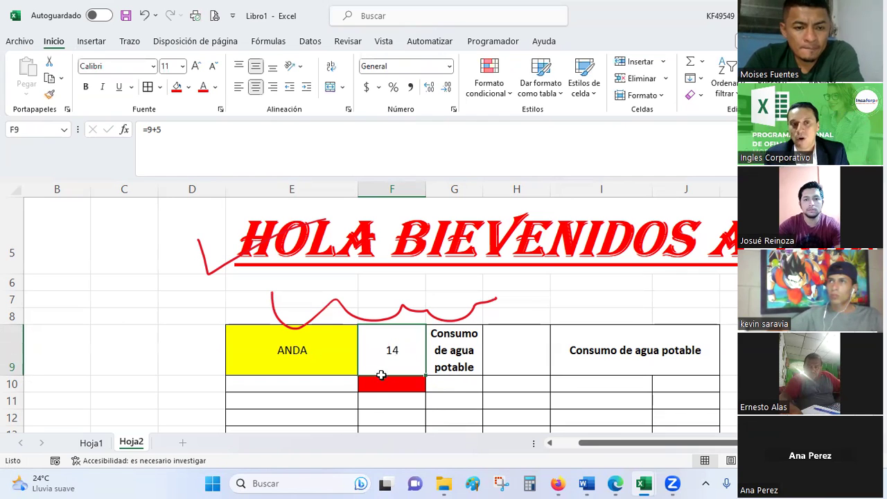
pyautogui.press('F2')
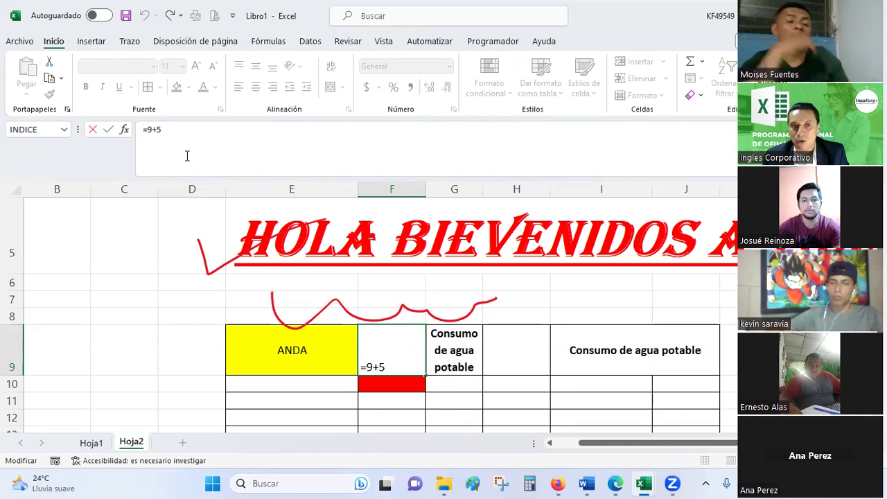
pyautogui.press('Escape')
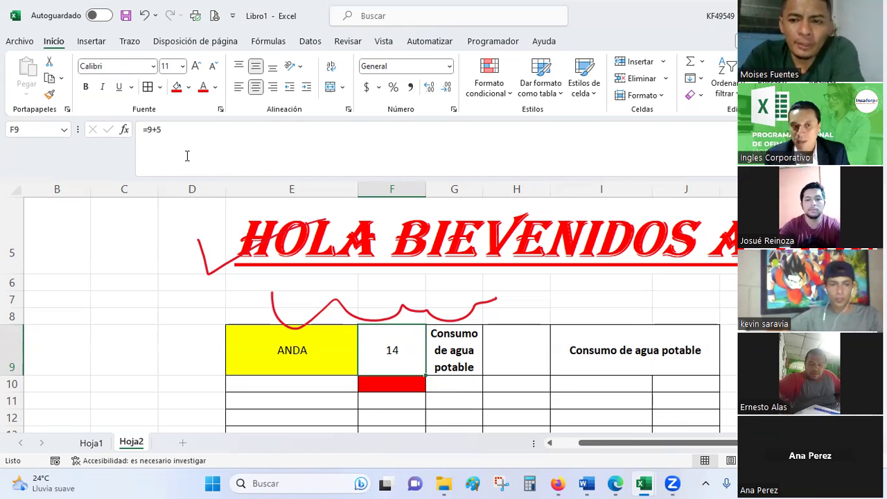
# Collapse the expanded formula bar back to a single line to show more rows
pyautogui.moveTo(178, 179); pyautogui.dragTo(178, 140)
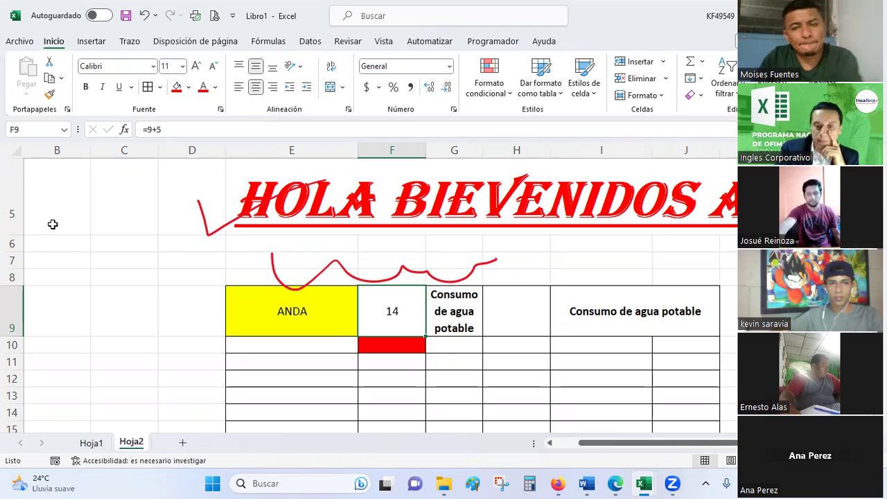
pyautogui.click(500, 483)
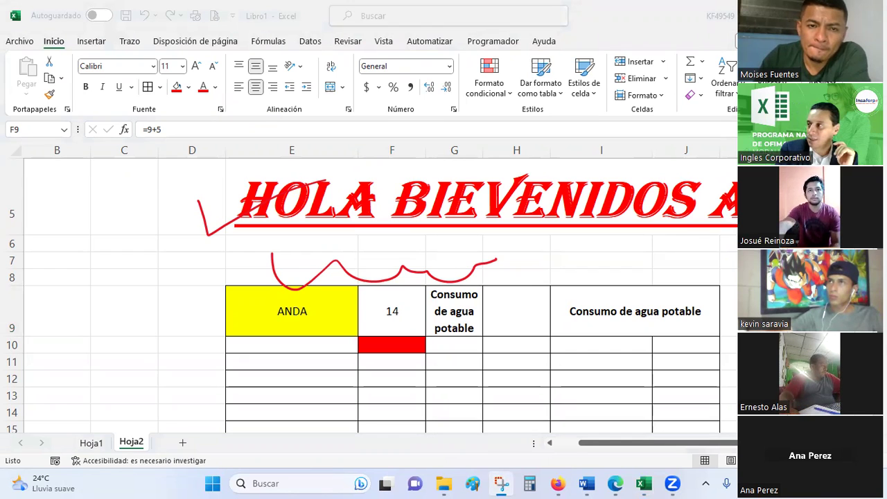
# Close the old capture window, launch Herramienta Recortes from search, enlarge it, and start a new snip
pyautogui.rightClick(506, 483)
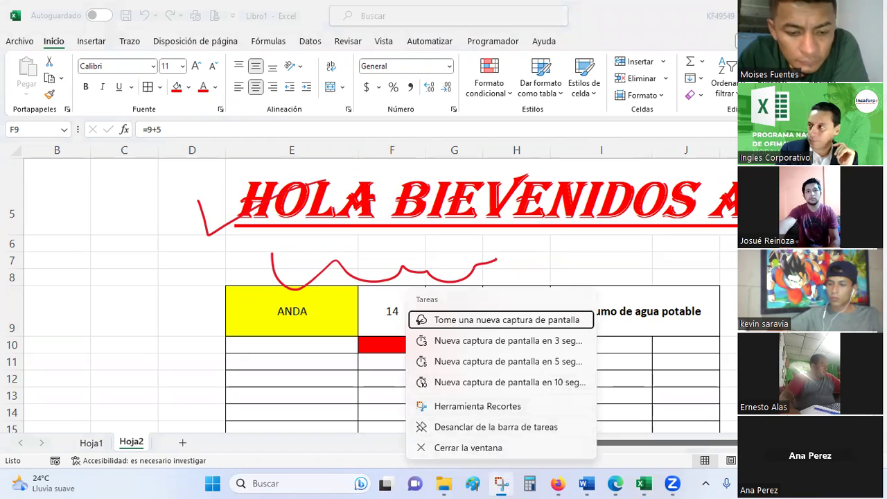
pyautogui.press('Escape')
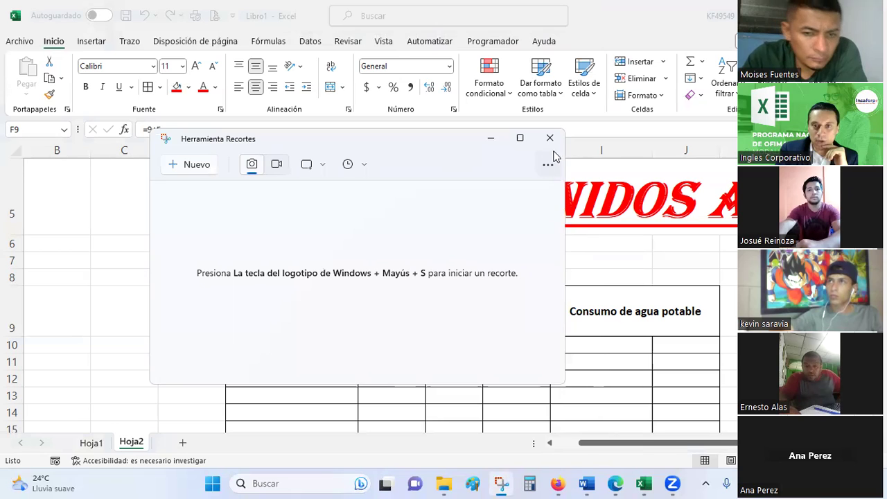
pyautogui.click(551, 140)
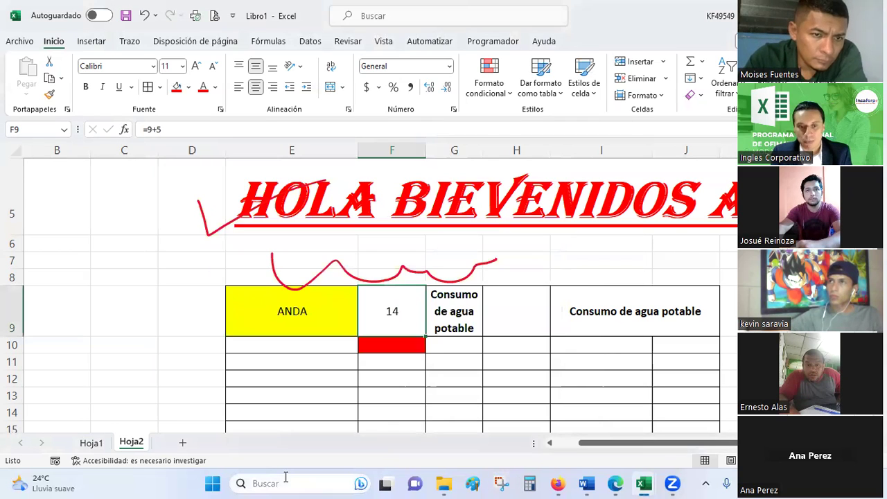
pyautogui.click(286, 480)
pyautogui.write('herr')
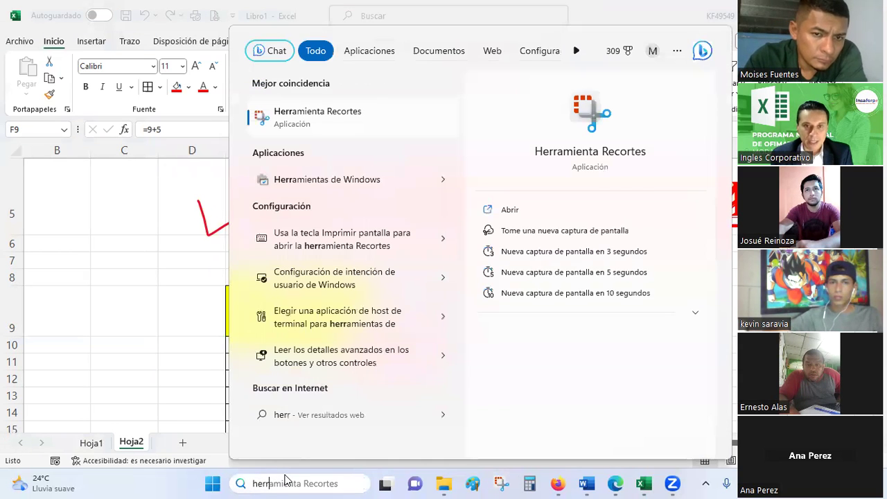
pyautogui.click(331, 119)
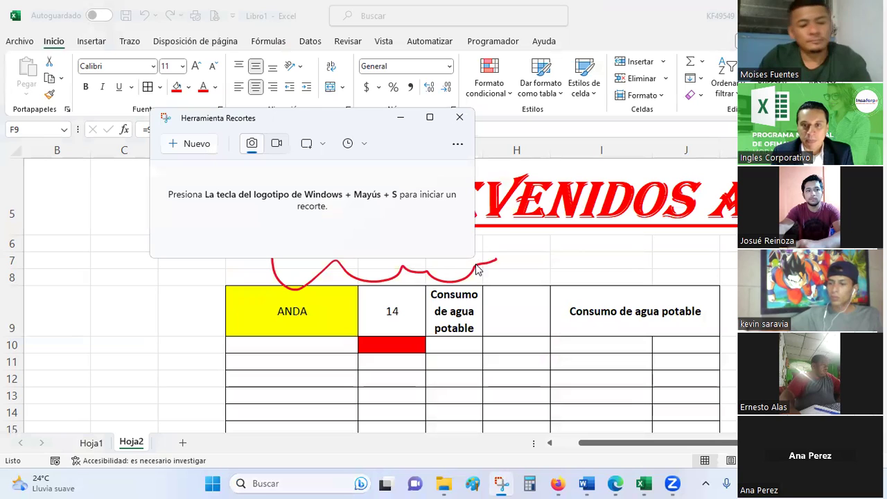
pyautogui.moveTo(472, 257); pyautogui.dragTo(565, 393)
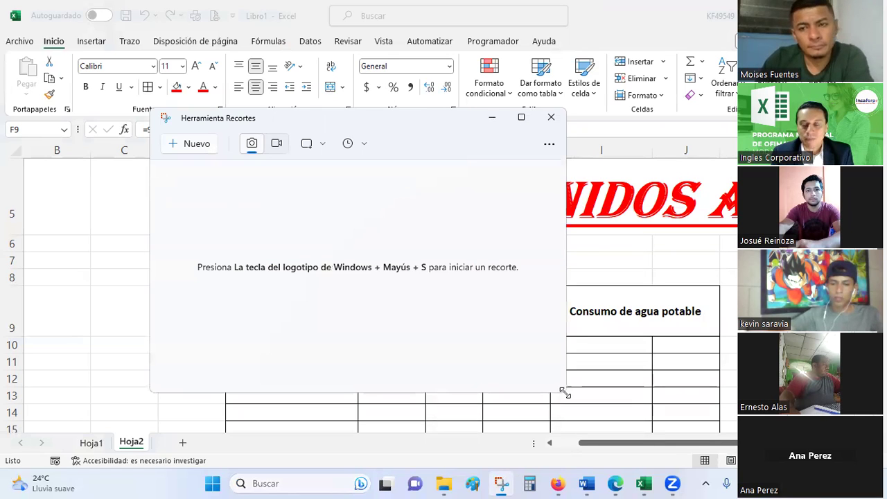
pyautogui.click(186, 144)
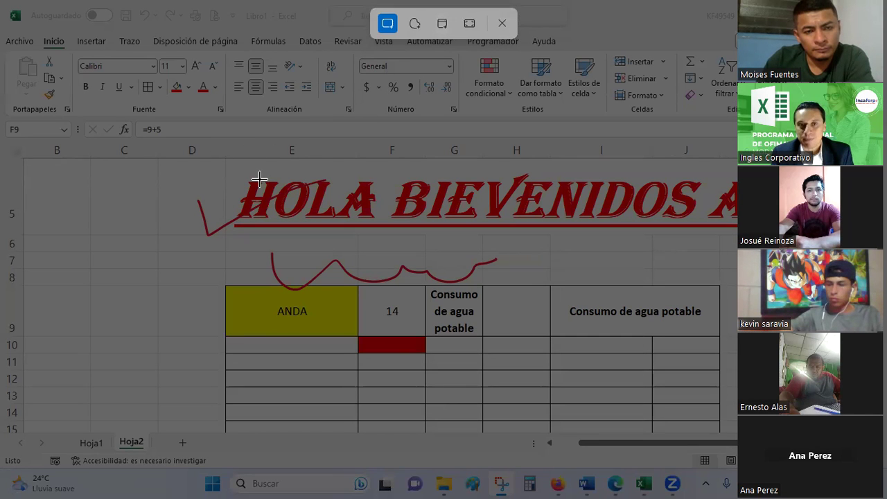
# Snip the inked banner and ANDA table area, reposition the snip window, and copy it
pyautogui.moveTo(134, 99)
pyautogui.mouseDown()
pyautogui.moveTo(734, 410)
pyautogui.moveTo(729, 400)
pyautogui.mouseUp()
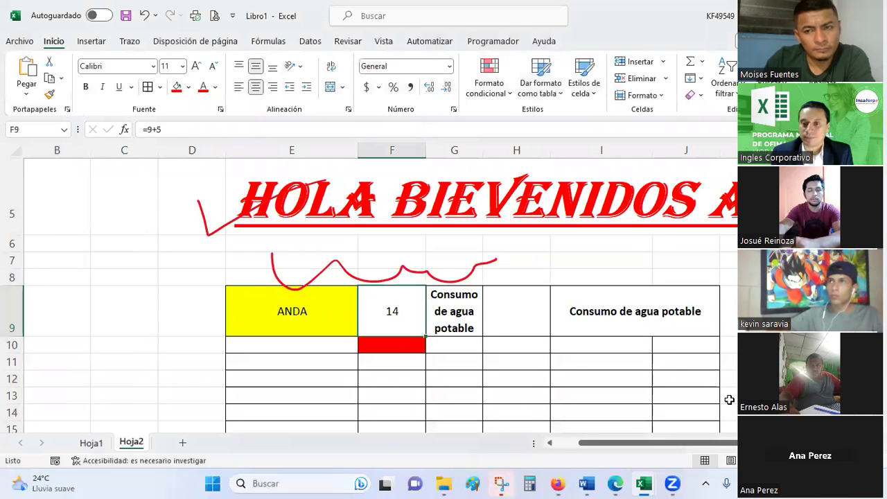
pyautogui.click(502, 483)
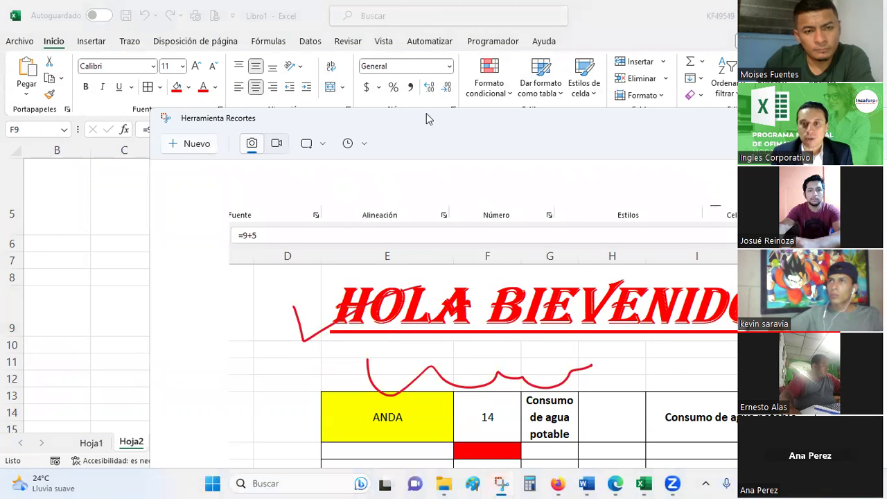
pyautogui.moveTo(427, 119); pyautogui.dragTo(285, 19)
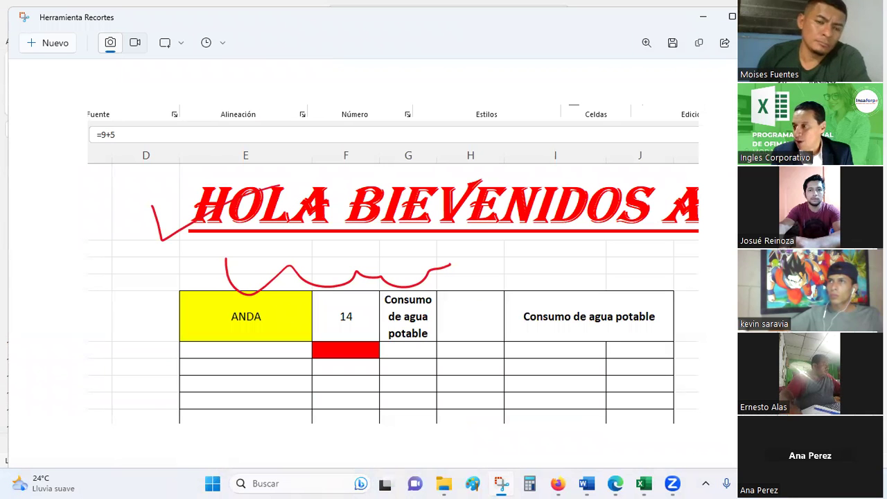
pyautogui.hotkey('ctrl', 'c')
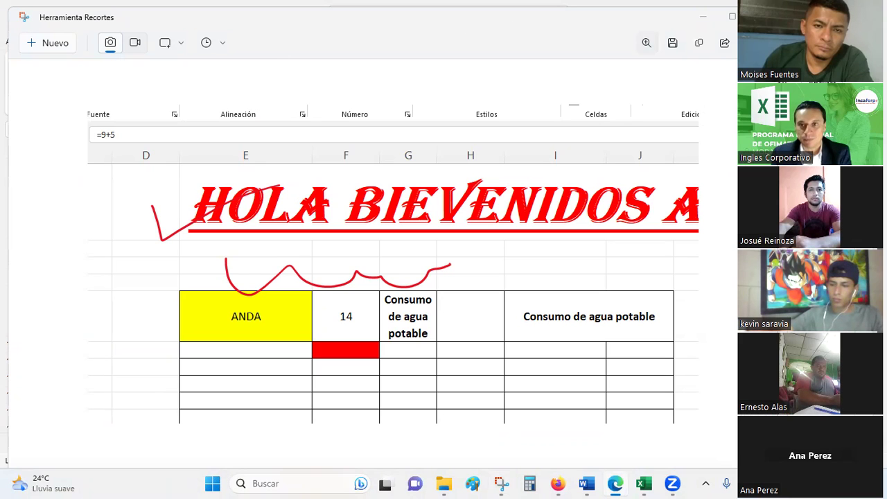
# Minimise Snipping Tool, select cell D7 in Excel, and switch to the Hoja1 sheet
pyautogui.click(704, 17)
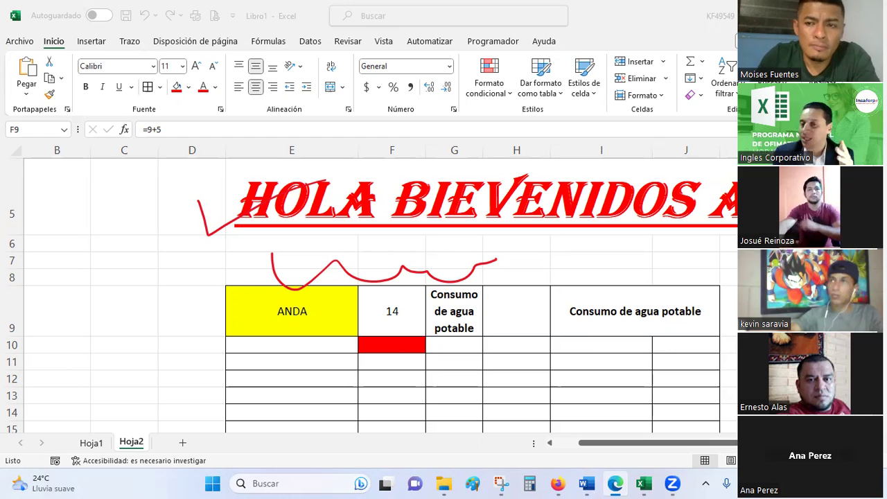
pyautogui.click(179, 264)
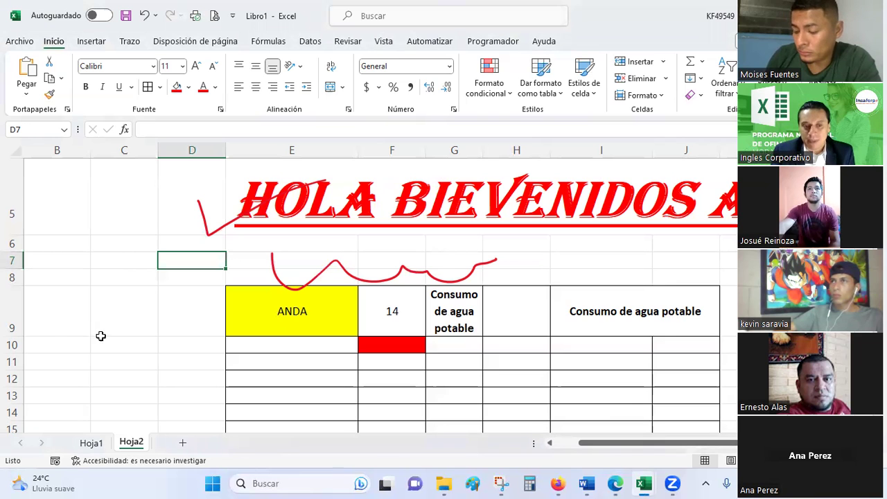
pyautogui.click(85, 446)
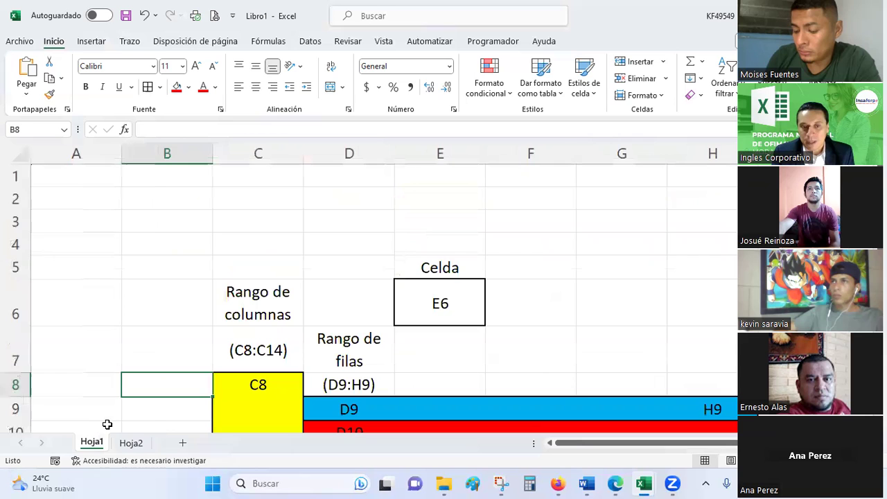
# Flip between Hoja2 and Hoja1, then put the Hoja1 tab name into edit mode
pyautogui.click(119, 444)
pyautogui.click(90, 444)
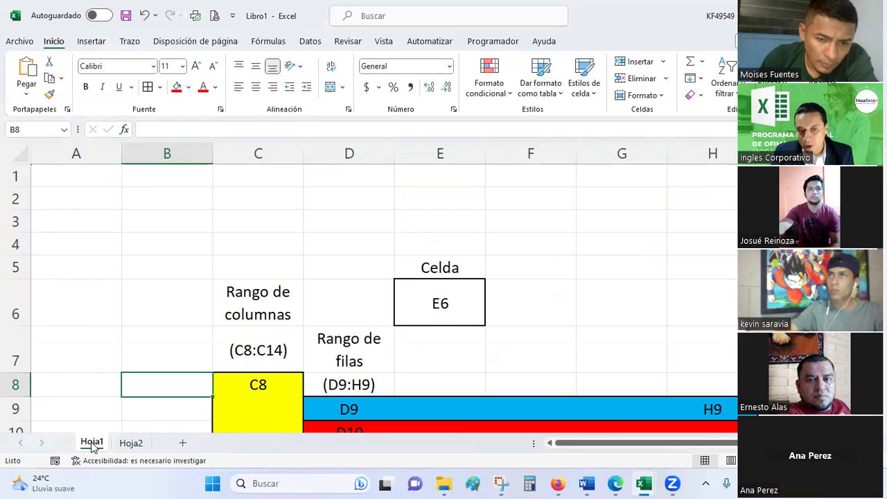
pyautogui.doubleClick(92, 443)
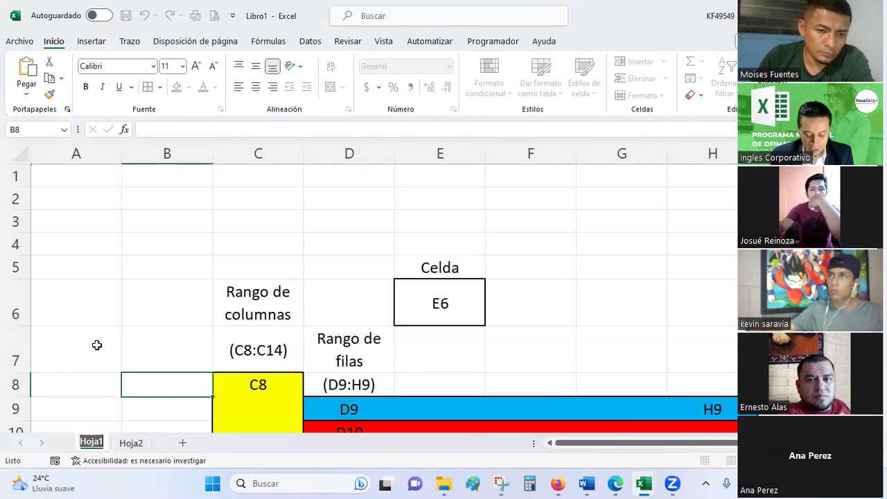
pyautogui.write('Ejemplo1')
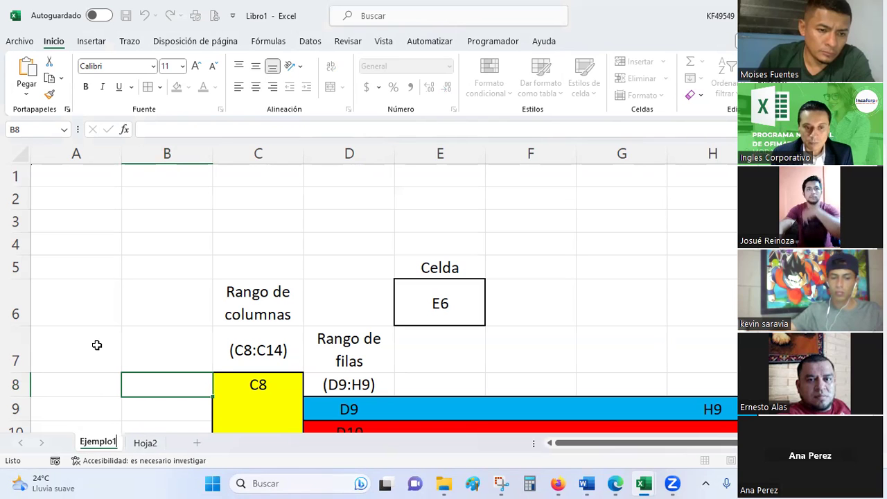
pyautogui.click(97, 344)
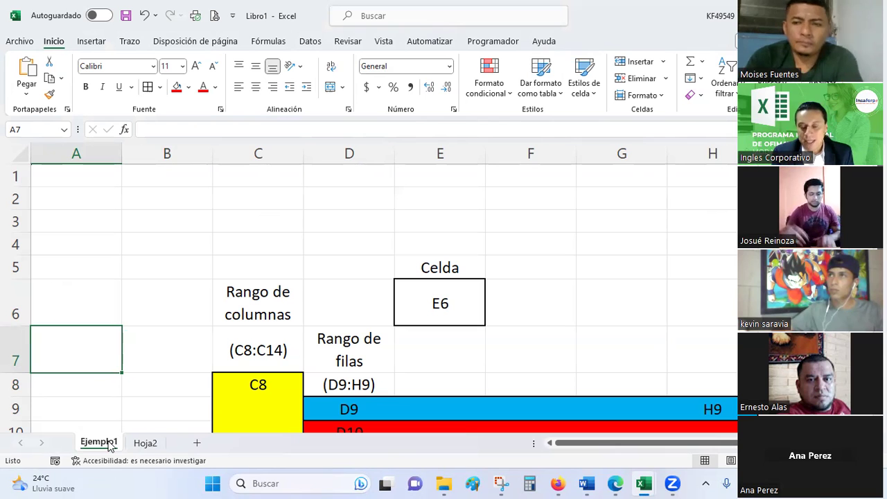
pyautogui.moveTo(43, 483)
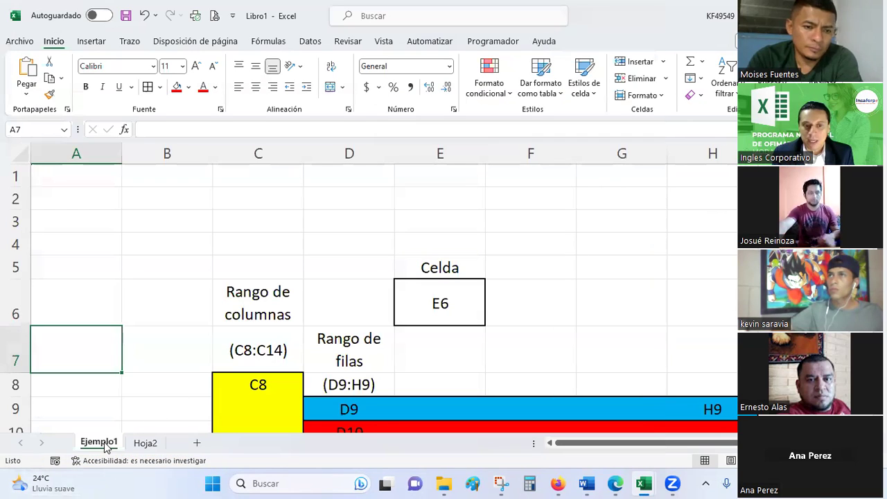
# Using the tab's Cambiar nombre command, extend the Ejemplo1 sheet name to Ejemplo1.1
pyautogui.rightClick(106, 446)
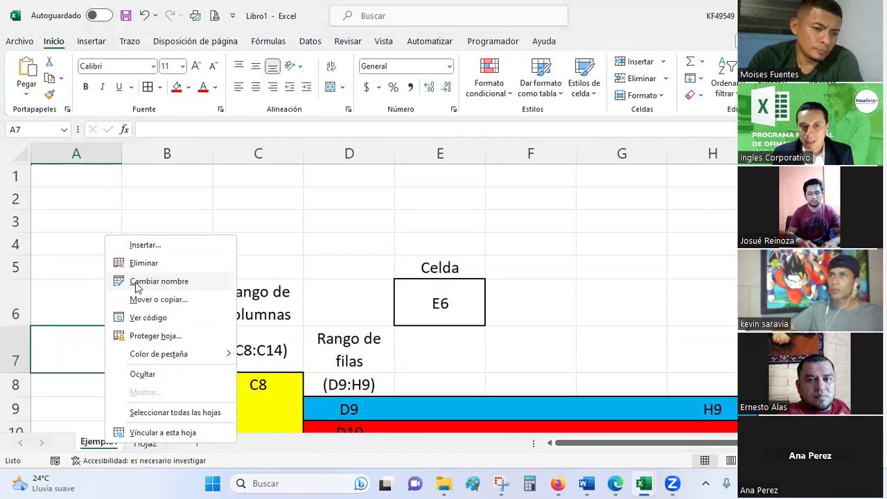
pyautogui.click(147, 281)
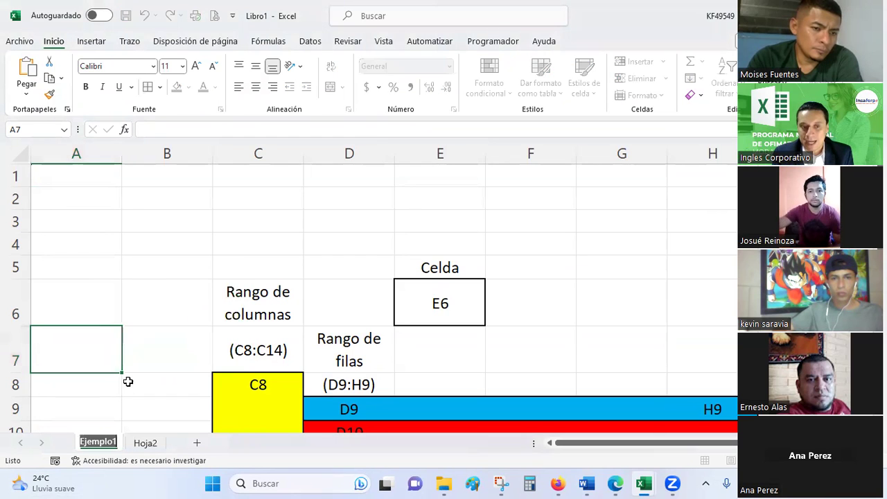
pyautogui.press('Return')
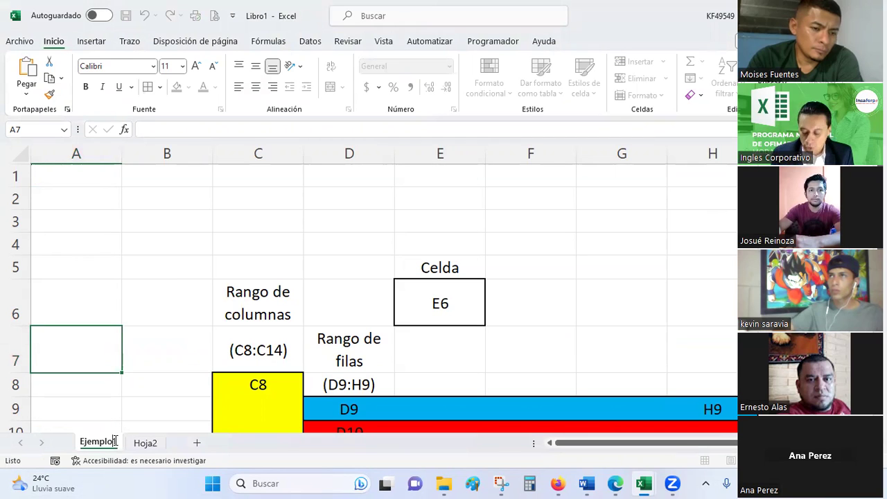
pyautogui.write('1')
pyautogui.press('BackSpace')
pyautogui.press('BackSpace')
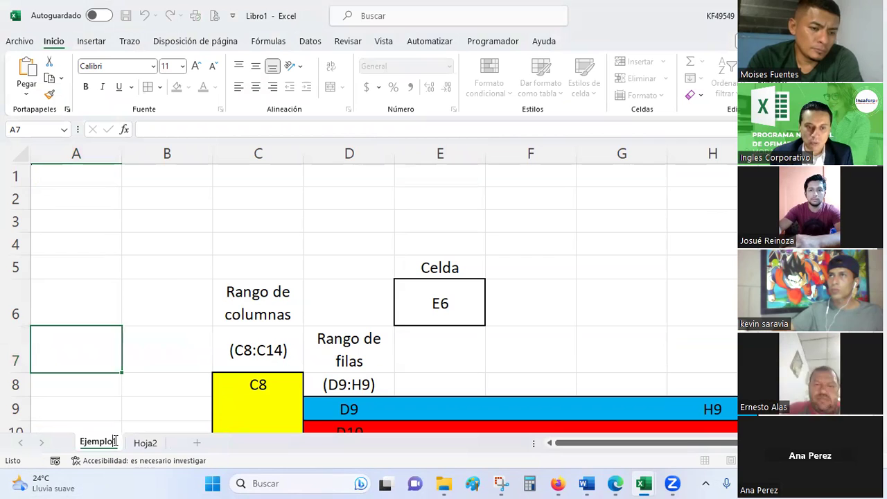
pyautogui.write('1.1')
pyautogui.click(176, 285)
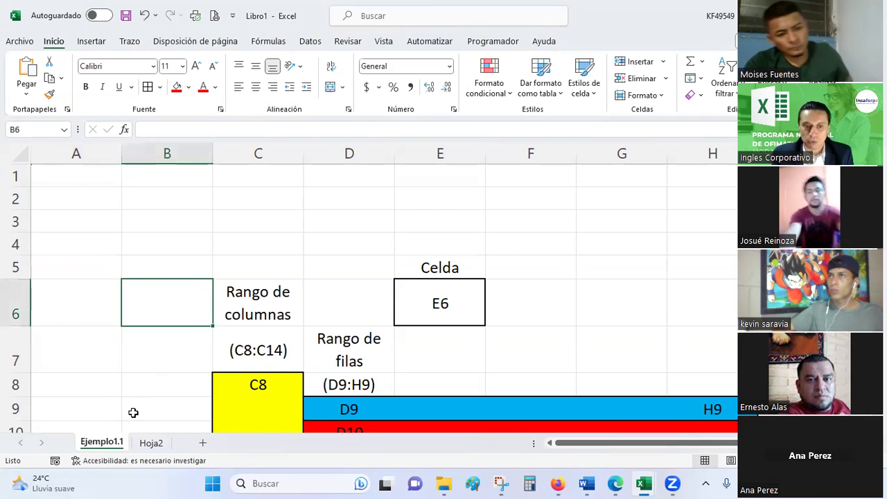
pyautogui.rightClick(114, 439)
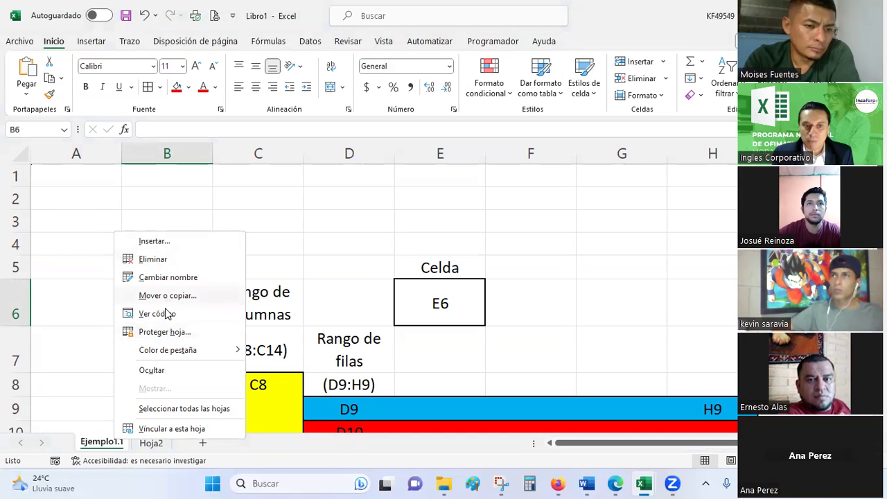
# Colour the Ejemplo1.1 sheet tab blue, view it from Hoja2, then return to Ejemplo1.1
pyautogui.moveTo(173, 354)
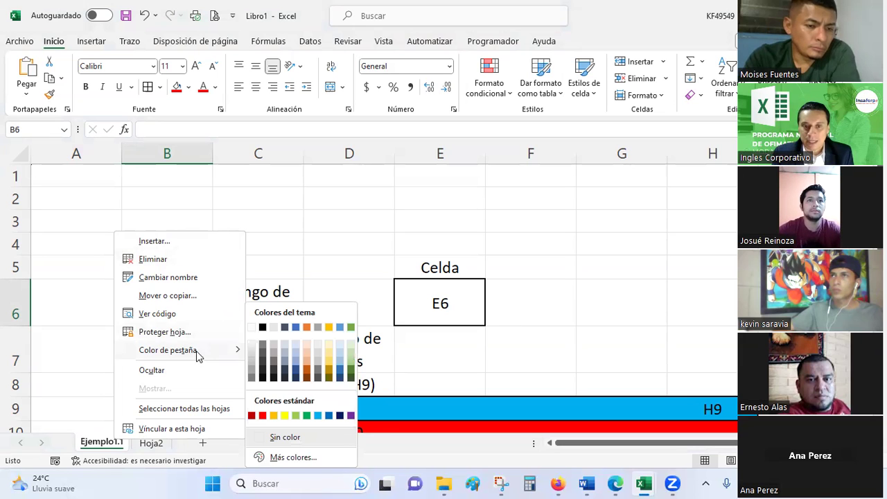
pyautogui.click(341, 380)
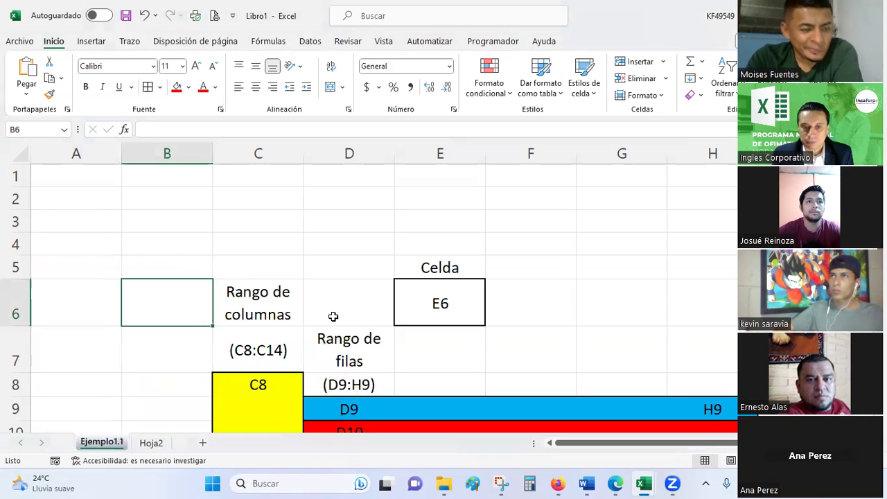
pyautogui.click(337, 219)
pyautogui.click(159, 444)
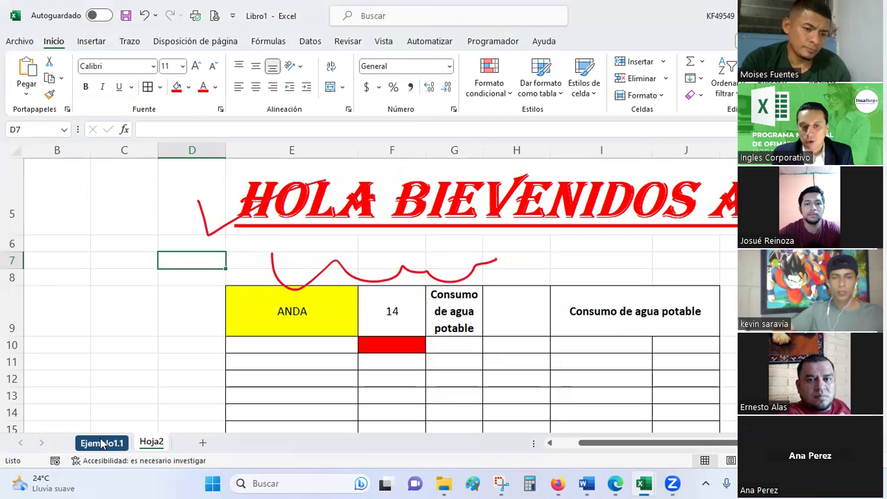
pyautogui.click(102, 443)
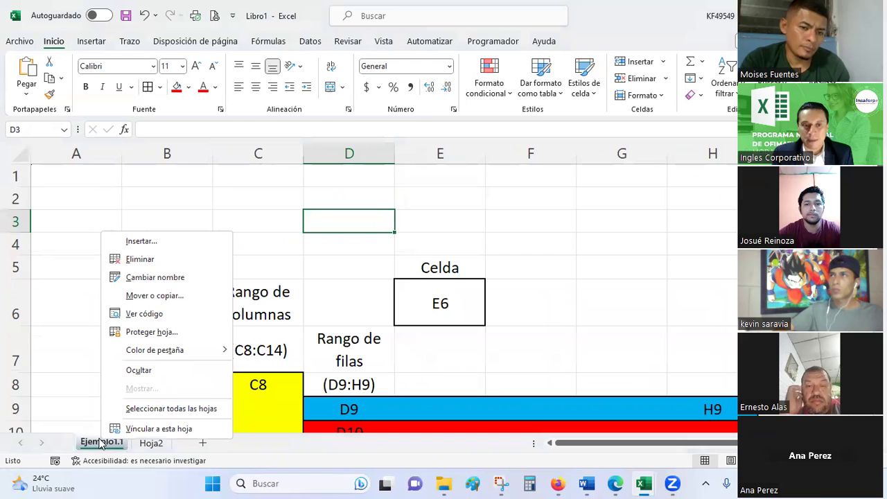
# Insert a blank worksheet, Hoja3, through Insertar with Hoja de cálculo
pyautogui.click(141, 242)
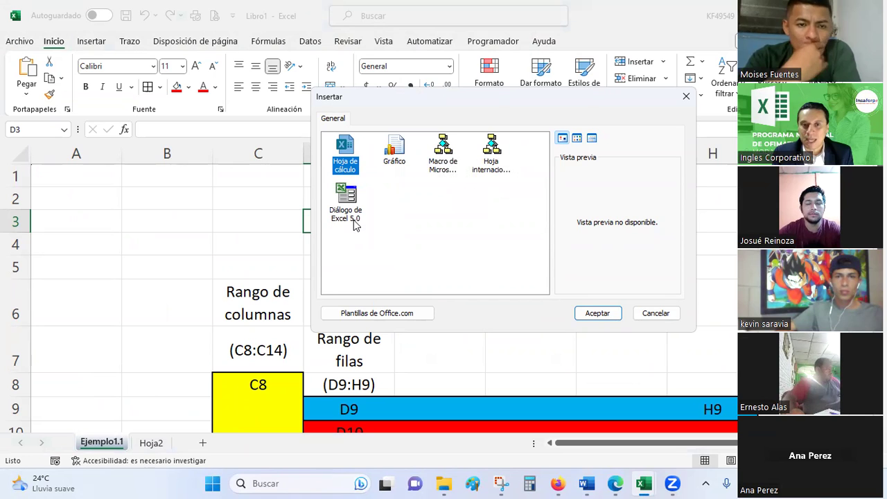
pyautogui.click(599, 313)
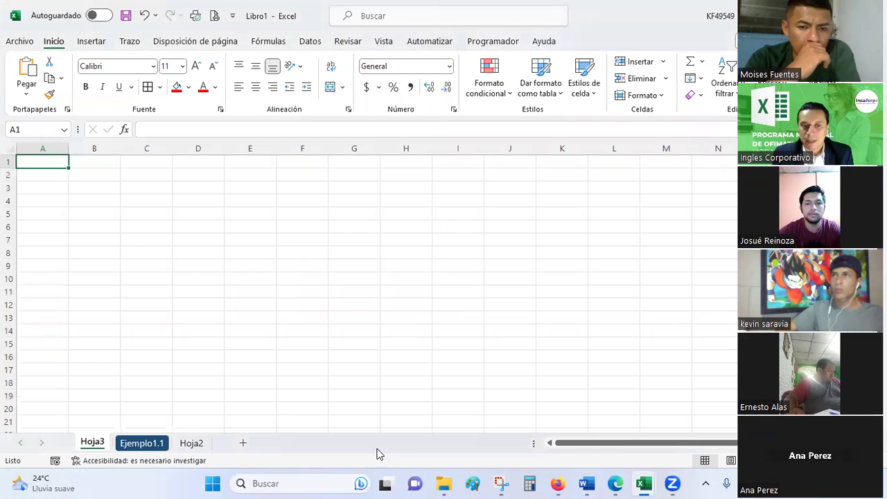
# Move the Hoja3 tab between Ejemplo1.1 and Hoja2 and display Hoja3
pyautogui.click(174, 331)
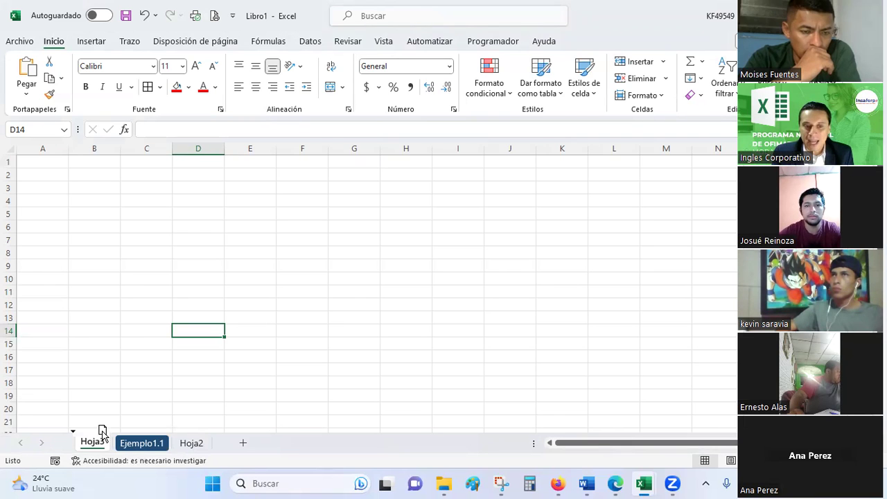
pyautogui.moveTo(119, 414); pyautogui.dragTo(186, 444)
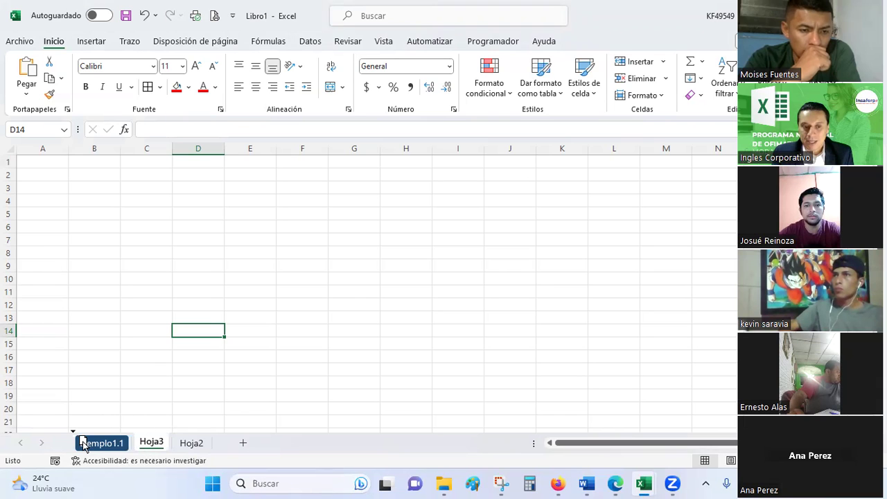
pyautogui.moveTo(82, 443); pyautogui.dragTo(93, 446)
pyautogui.moveTo(185, 435); pyautogui.dragTo(188, 449)
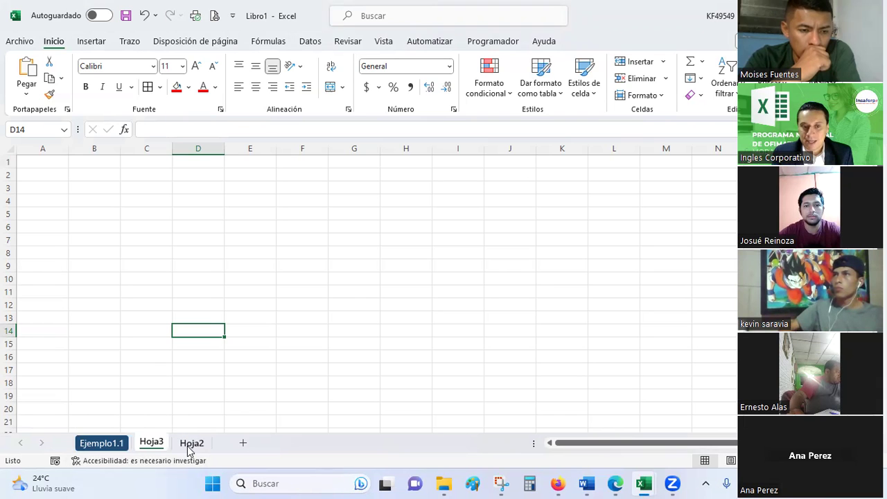
pyautogui.click(102, 443)
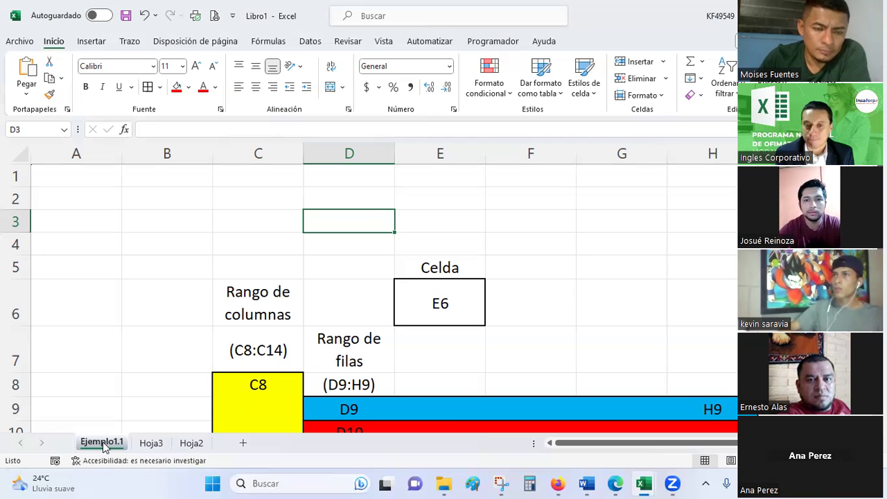
pyautogui.click(66, 319)
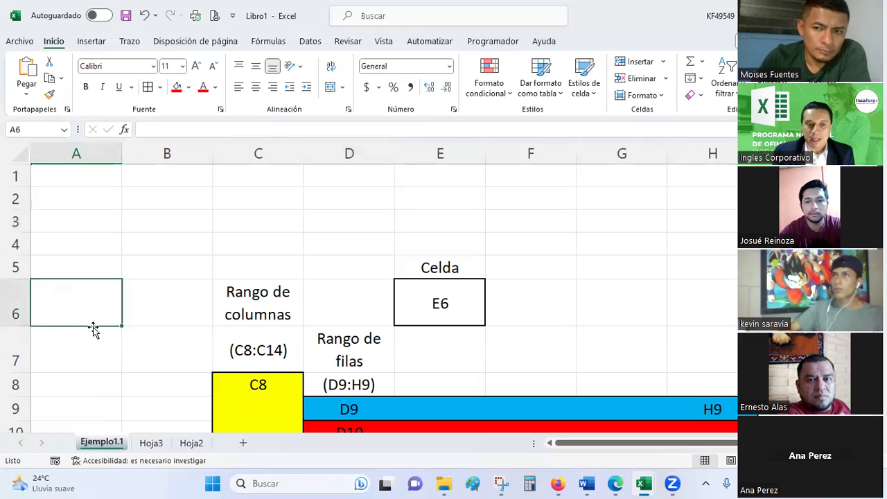
pyautogui.click(151, 444)
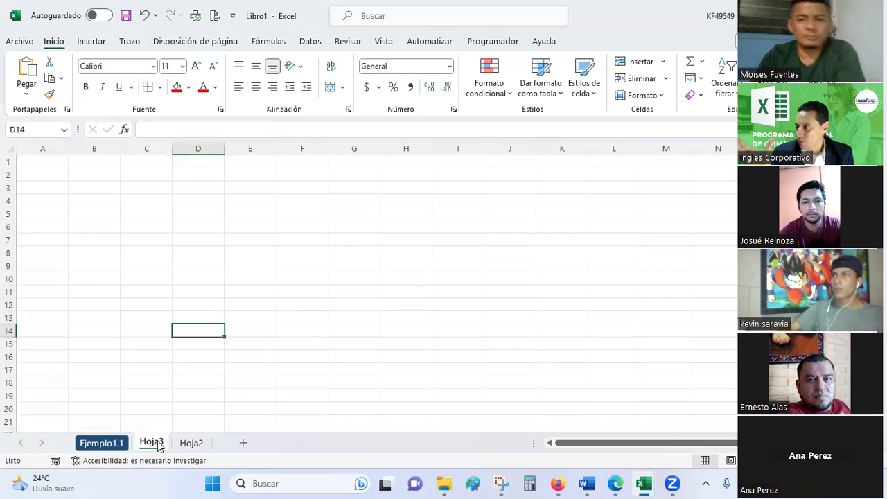
# Rename the Hoja3 tab to 'Ejemplo2' using Cambiar nombre
pyautogui.rightClick(158, 445)
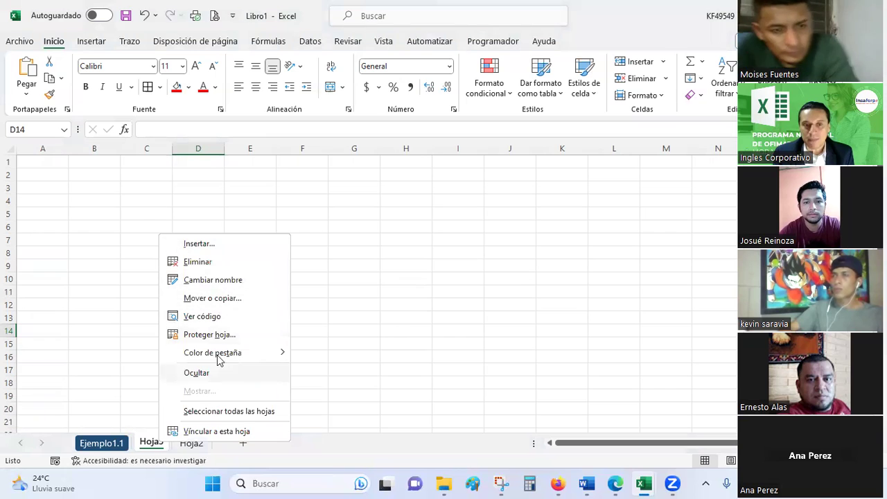
pyautogui.click(201, 279)
pyautogui.moveTo(176, 377); pyautogui.dragTo(177, 371)
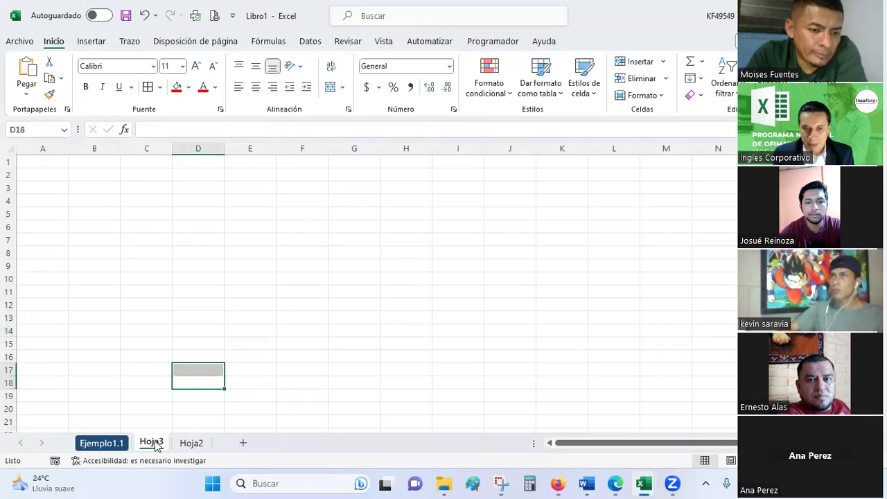
pyautogui.rightClick(157, 446)
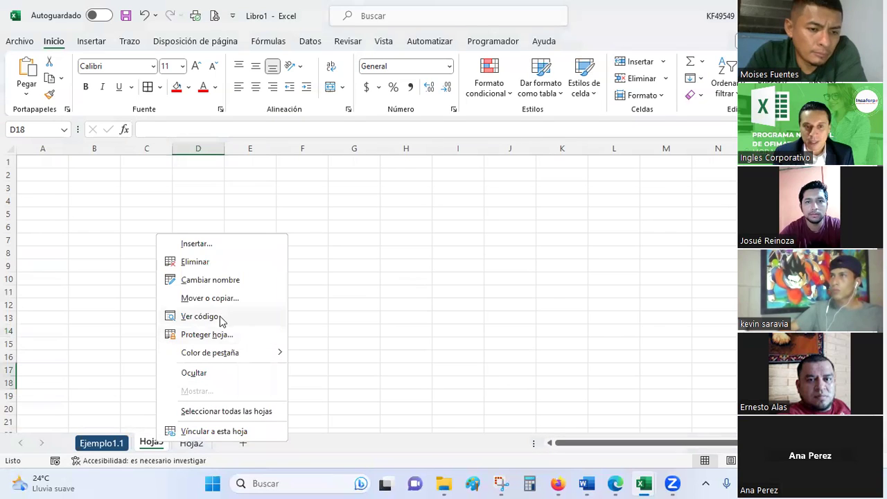
pyautogui.click(218, 280)
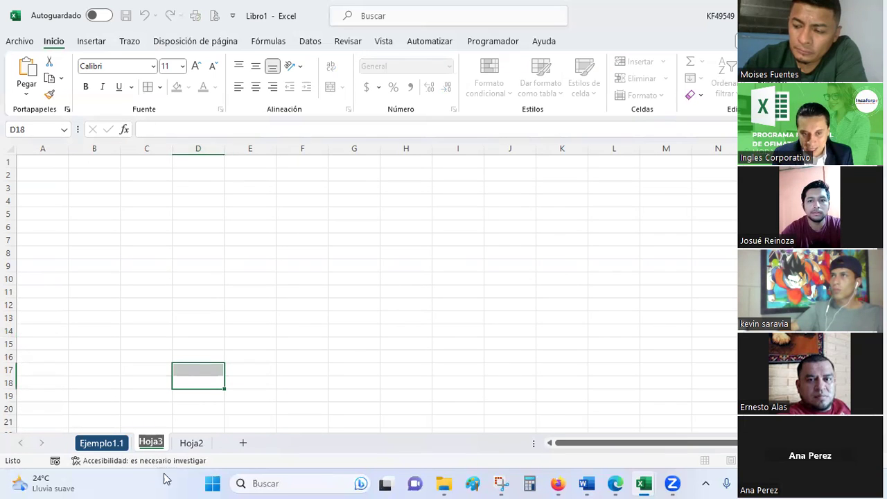
pyautogui.write('Ejemplo')
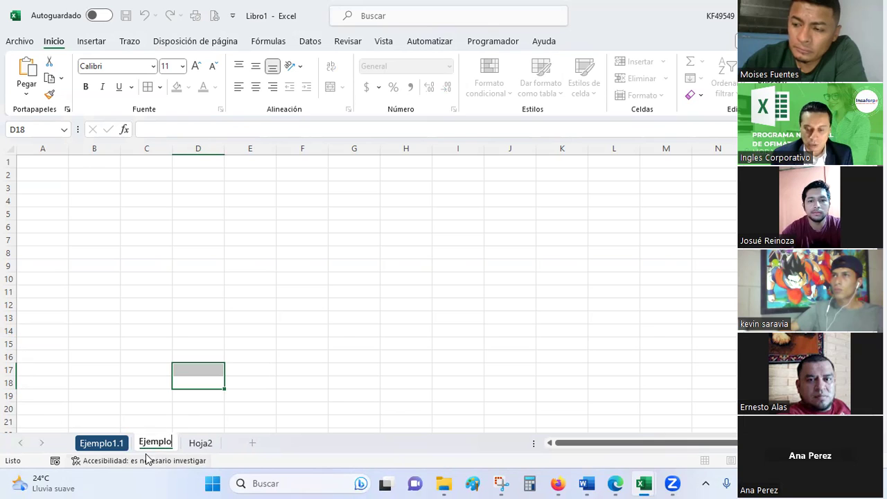
pyautogui.write('2')
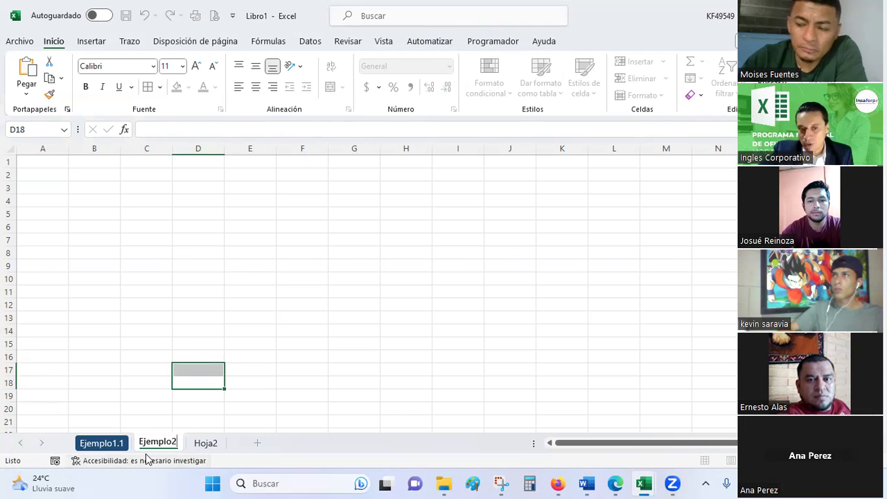
pyautogui.click(140, 371)
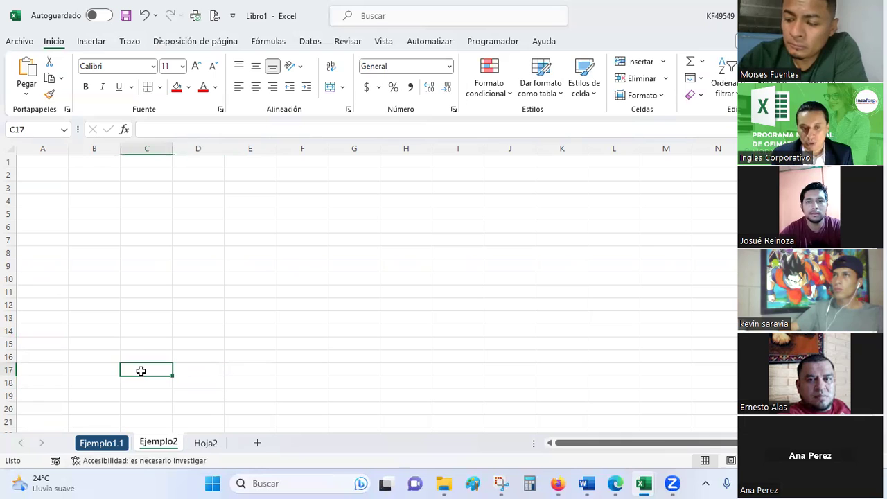
# Colour the Ejemplo2 sheet tab green and check it from Hoja2
pyautogui.rightClick(151, 444)
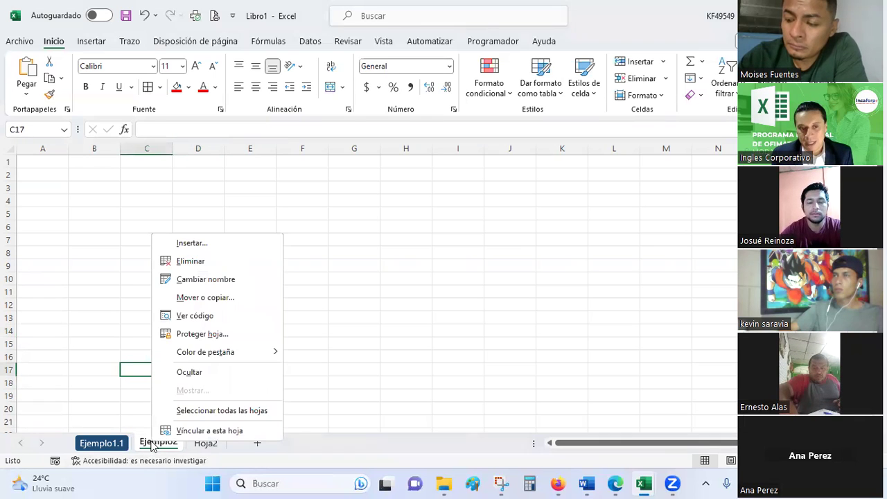
pyautogui.moveTo(210, 357)
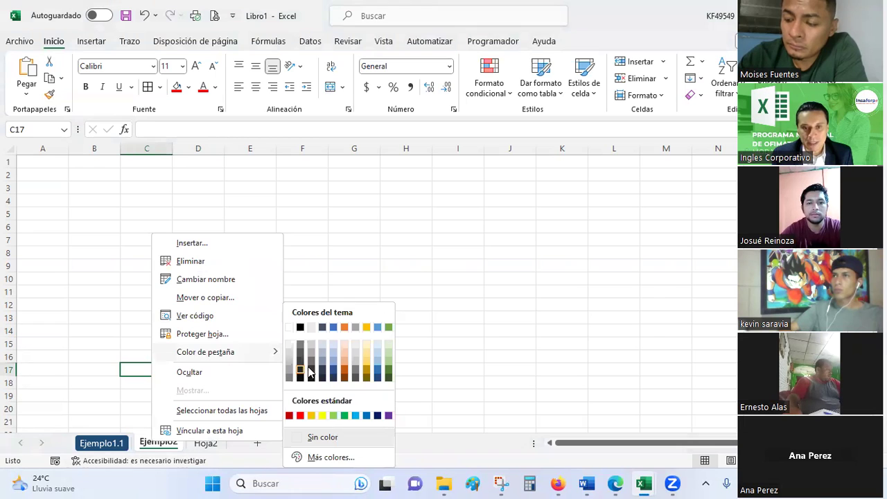
pyautogui.click(389, 370)
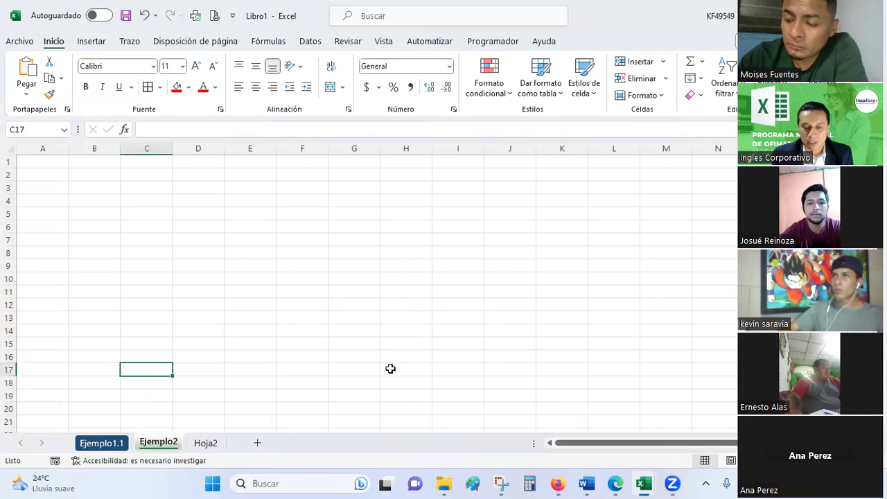
pyautogui.click(206, 444)
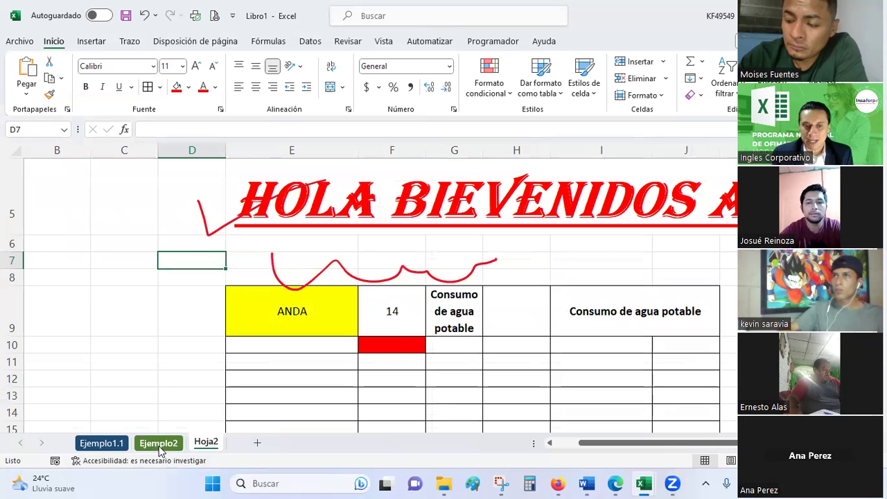
pyautogui.click(171, 449)
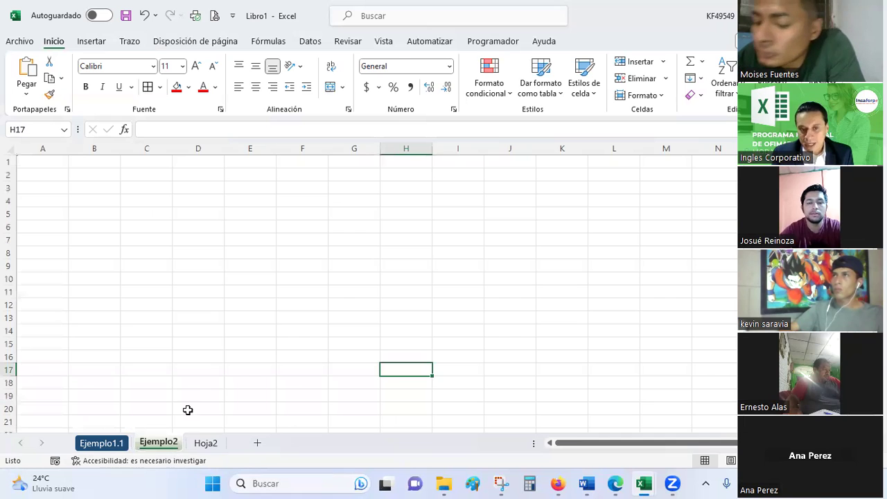
# Add blank sheets Hoja4 and Hoja5, placing Hoja5 between Hoja4 and Hoja2
pyautogui.click(256, 444)
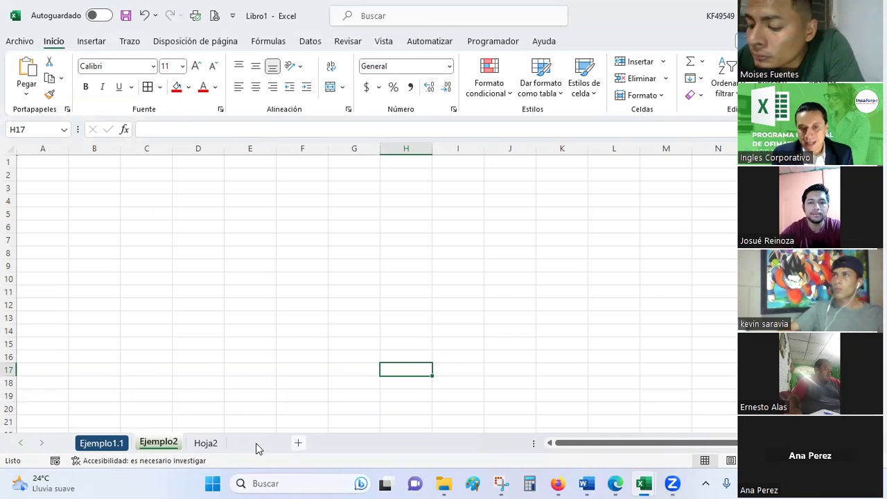
pyautogui.click(165, 444)
pyautogui.rightClick(166, 447)
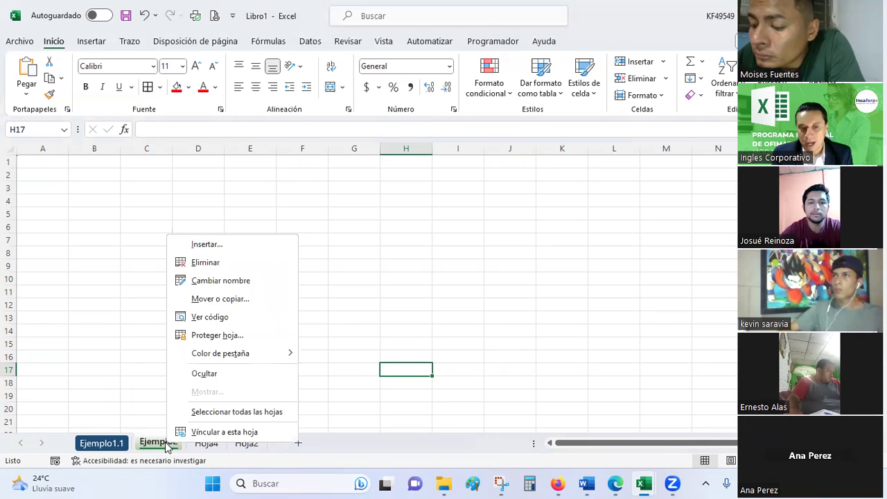
pyautogui.click(196, 246)
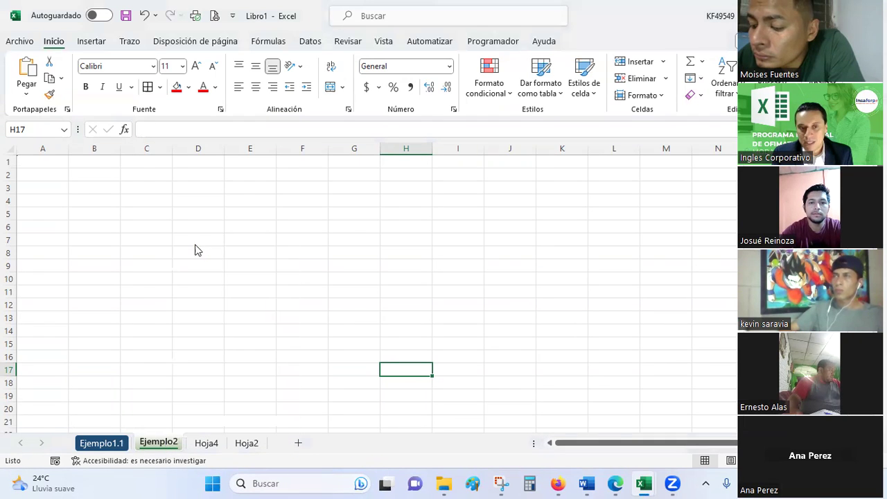
pyautogui.click(277, 346)
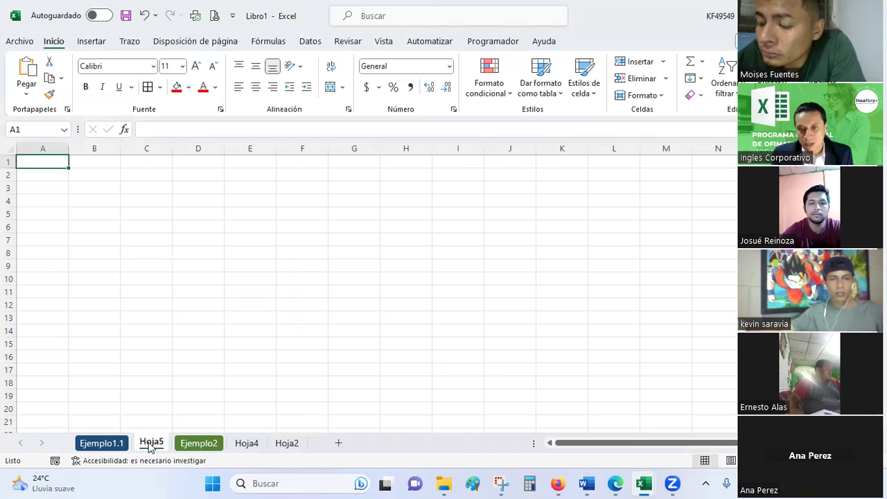
pyautogui.moveTo(150, 447)
pyautogui.mouseDown()
pyautogui.moveTo(251, 426)
pyautogui.moveTo(277, 441)
pyautogui.mouseUp()
pyautogui.click(156, 444)
pyautogui.click(246, 443)
pyautogui.click(158, 443)
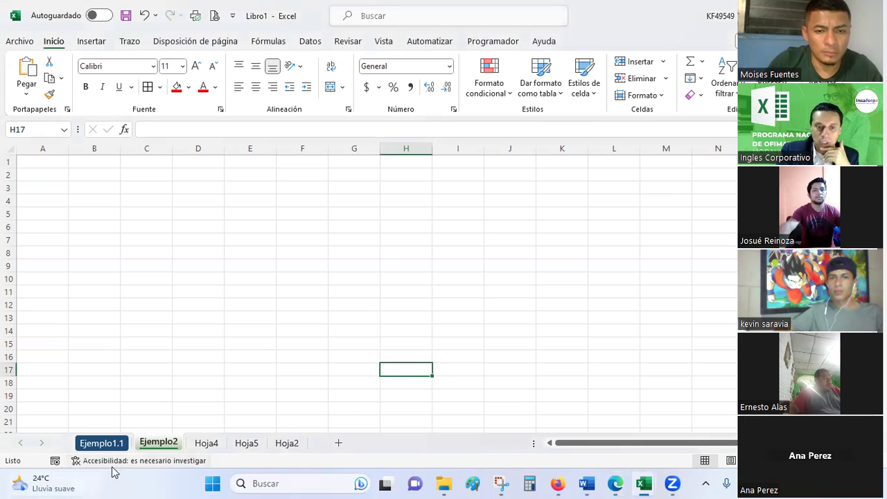
pyautogui.rightClick(146, 444)
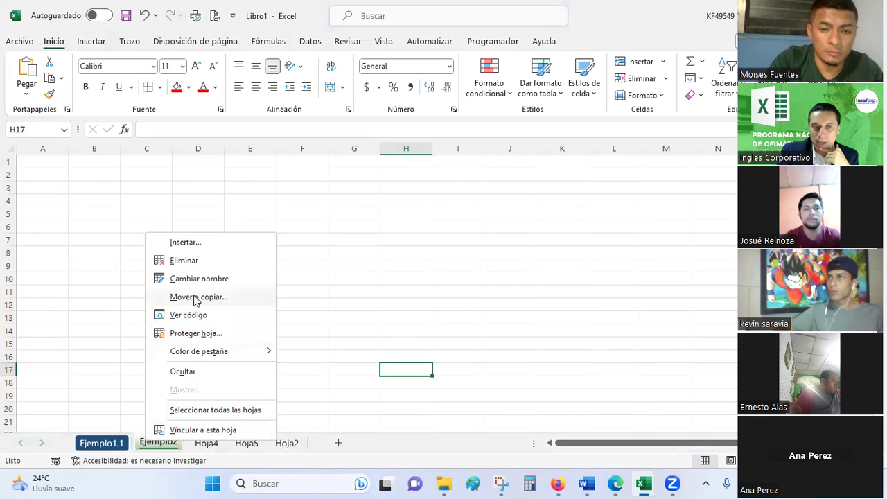
pyautogui.click(63, 367)
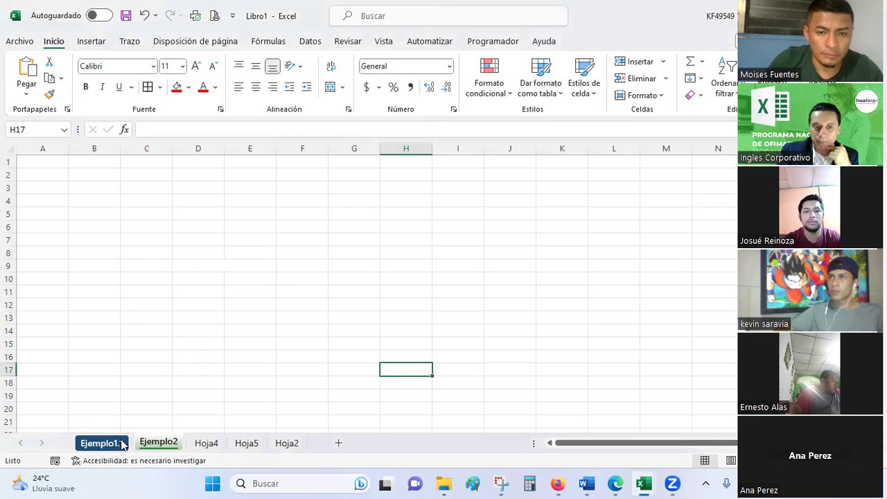
pyautogui.rightClick(159, 444)
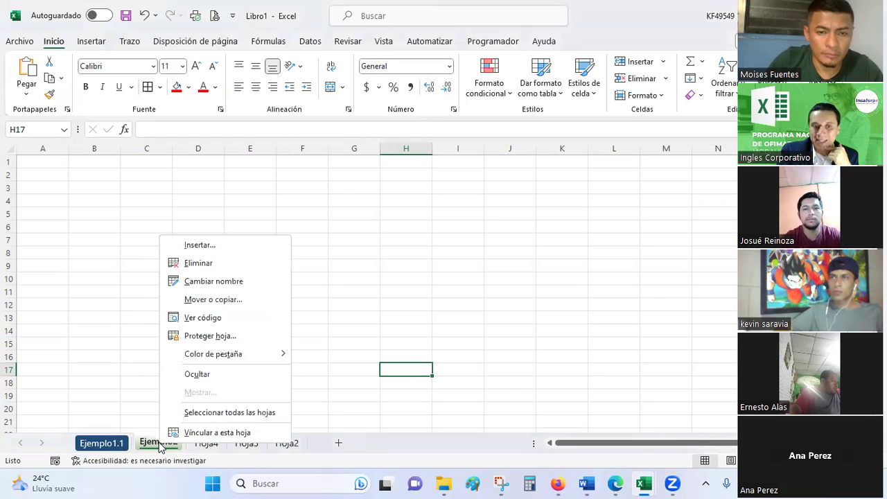
pyautogui.click(221, 305)
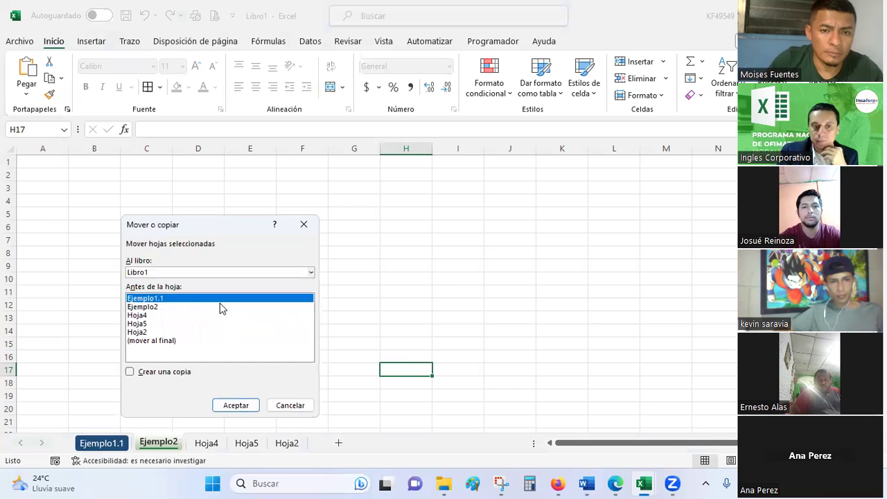
pyautogui.click(290, 407)
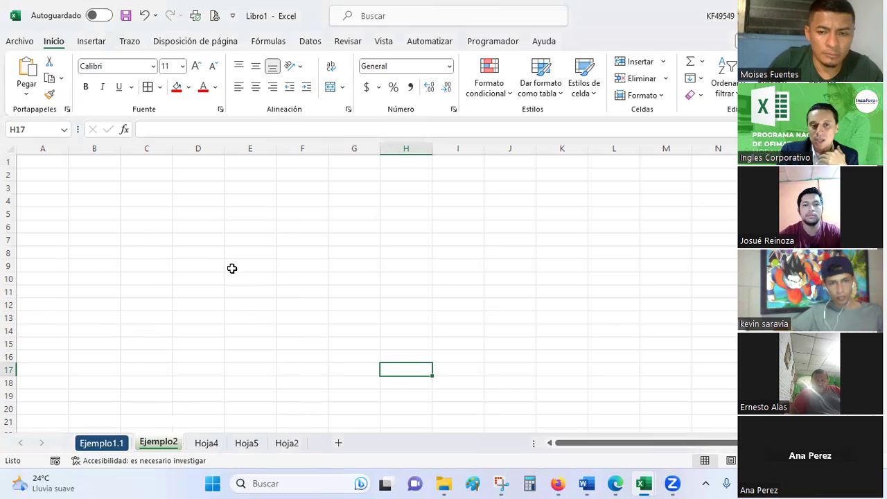
# Apply all borders and a dark green fill to D6:I15 on Ejemplo2
pyautogui.moveTo(189, 225); pyautogui.dragTo(454, 340)
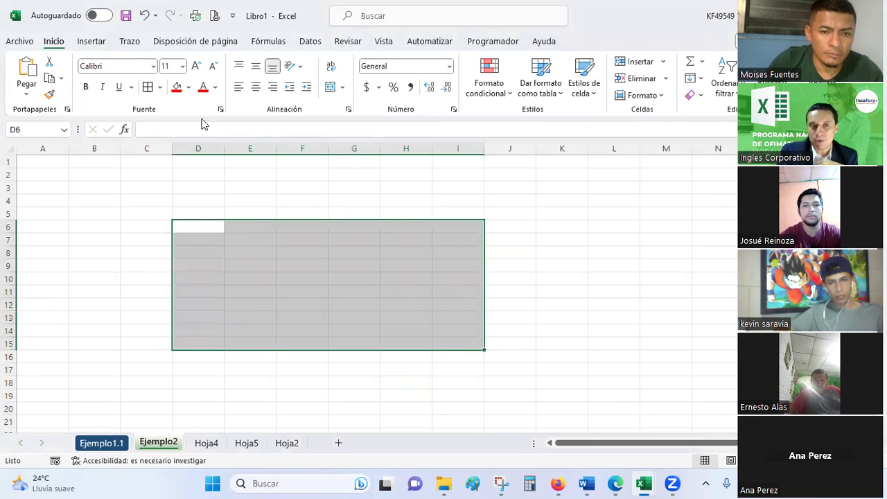
pyautogui.click(148, 86)
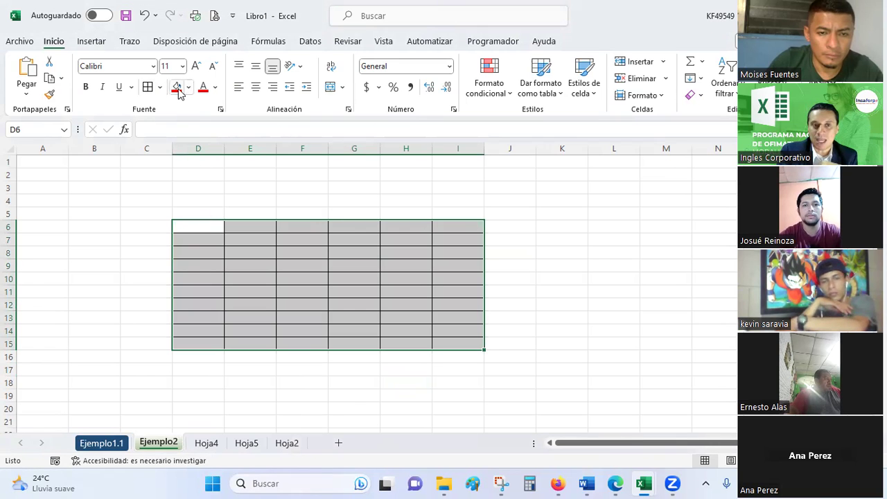
pyautogui.click(178, 87)
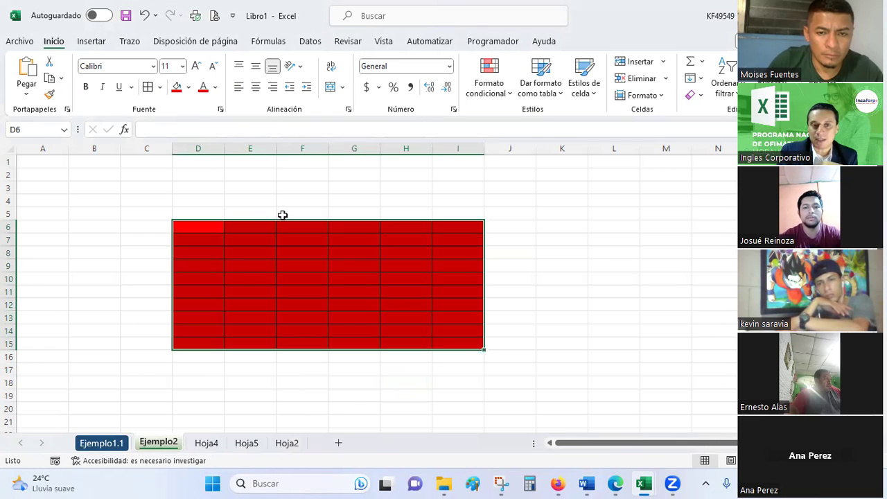
pyautogui.click(188, 88)
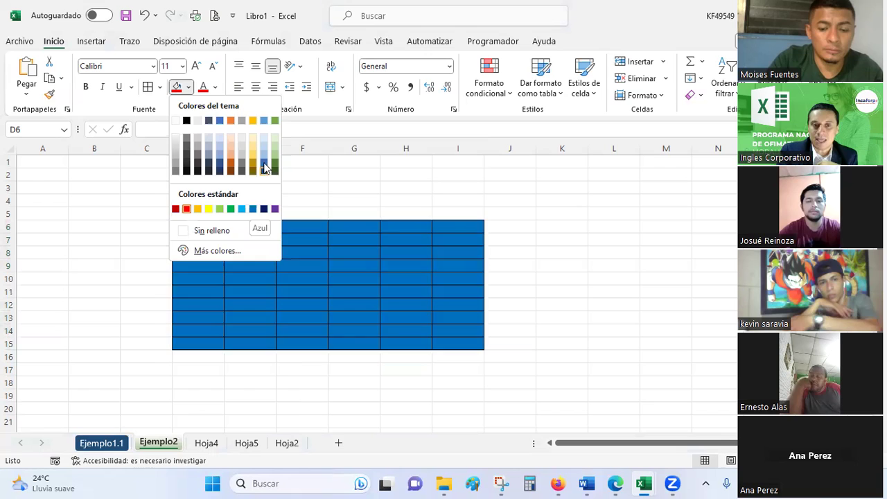
pyautogui.click(275, 168)
pyautogui.click(273, 247)
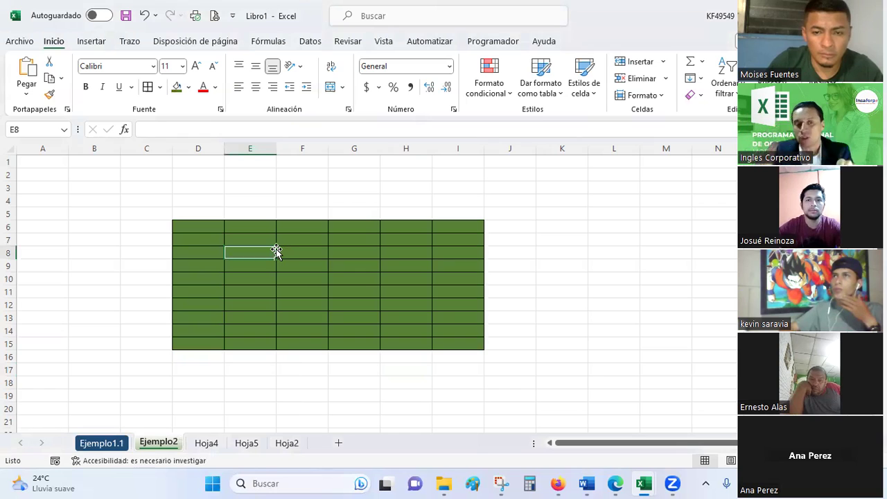
pyautogui.rightClick(150, 448)
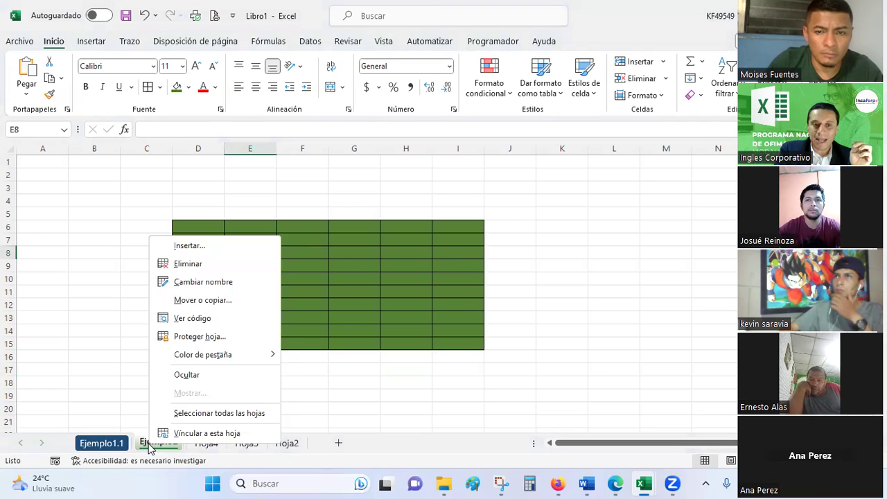
pyautogui.click(193, 305)
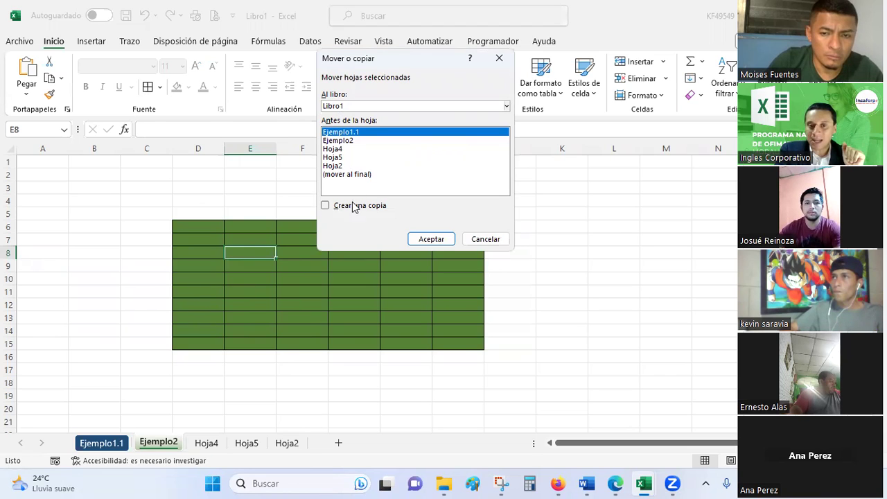
pyautogui.click(326, 205)
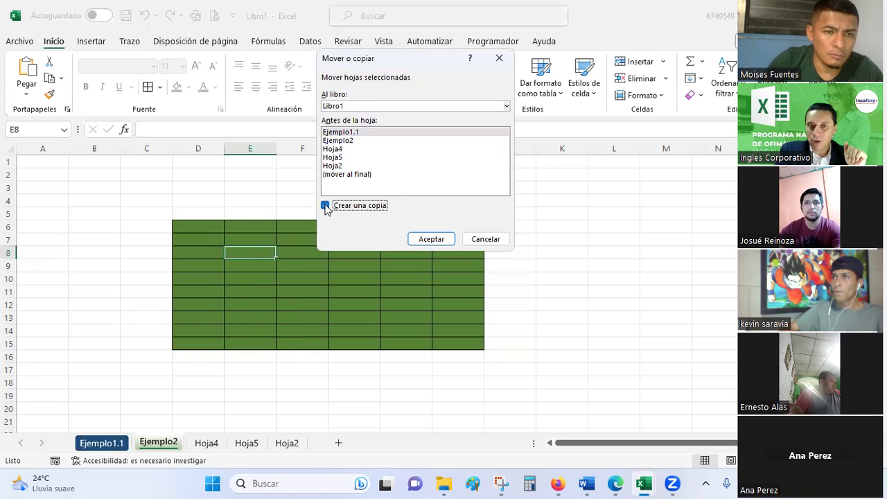
pyautogui.click(359, 141)
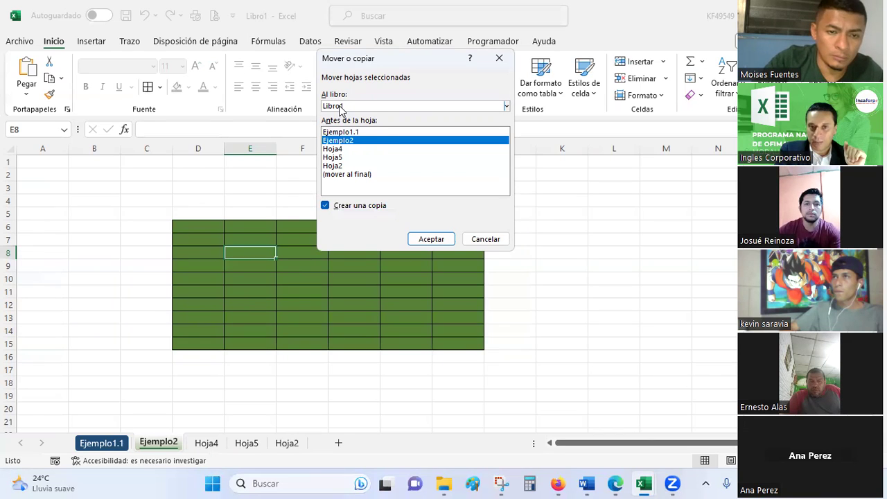
pyautogui.click(467, 238)
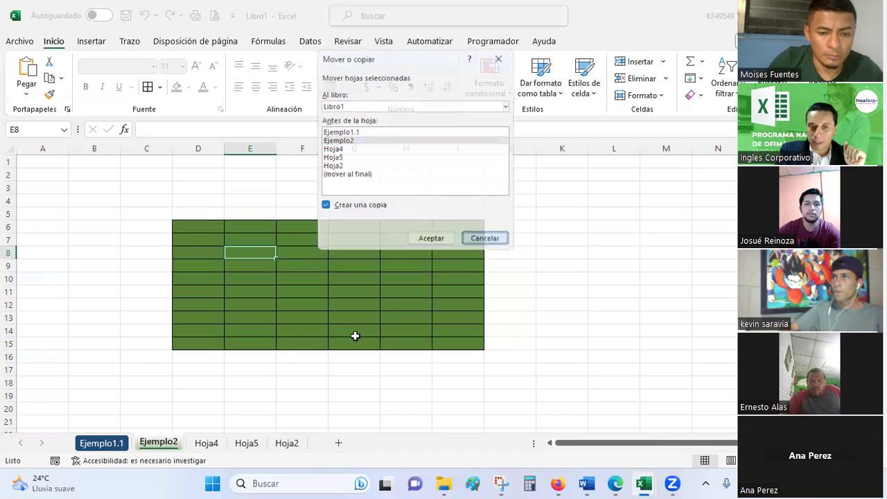
# Copy Ejemplo2 to a new sheet before Hoja2 with Crear una copia ticked
pyautogui.rightClick(173, 444)
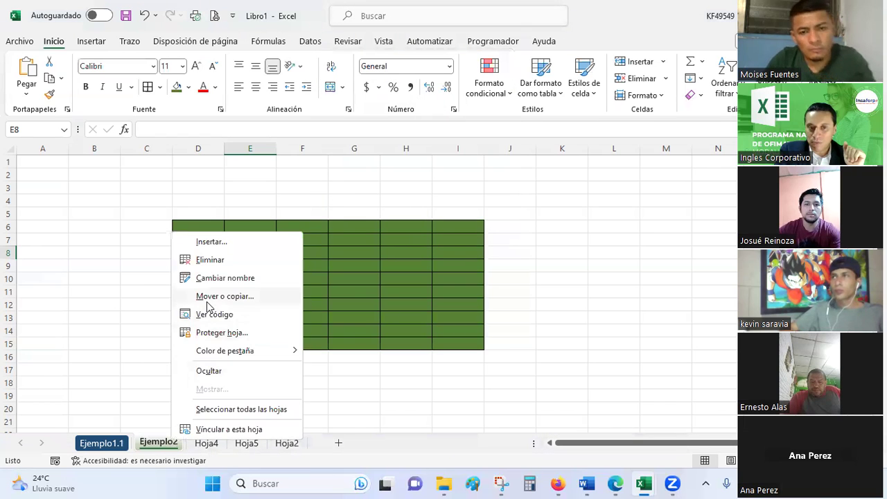
pyautogui.click(208, 303)
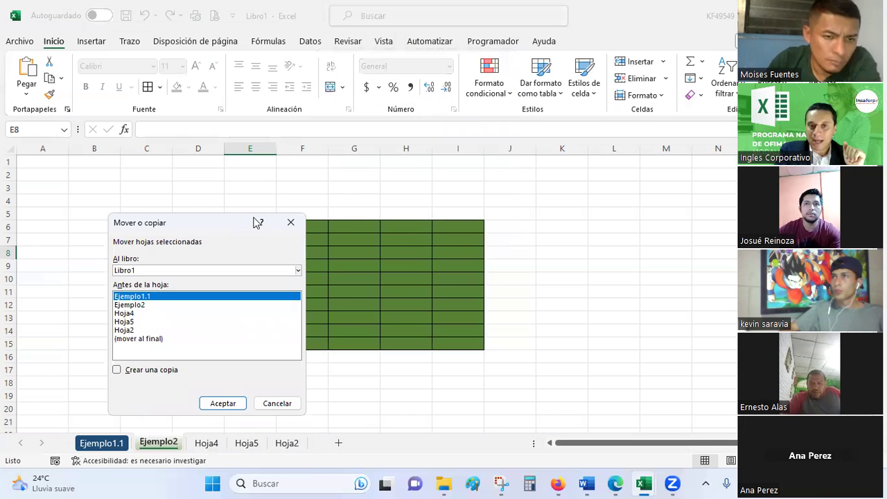
pyautogui.moveTo(255, 222); pyautogui.dragTo(507, 39)
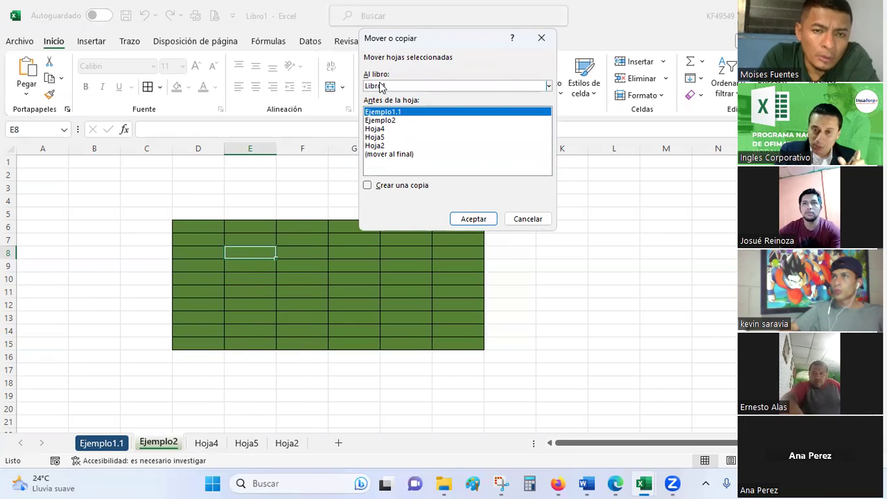
pyautogui.click(382, 146)
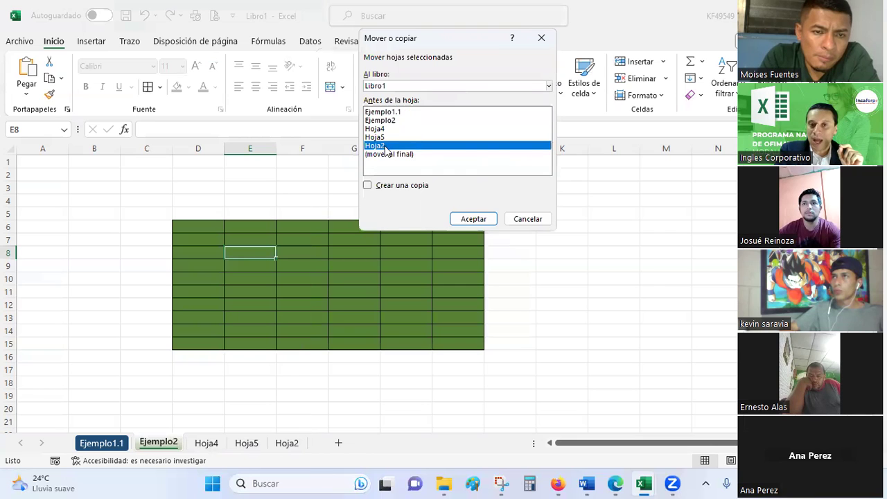
pyautogui.click(369, 188)
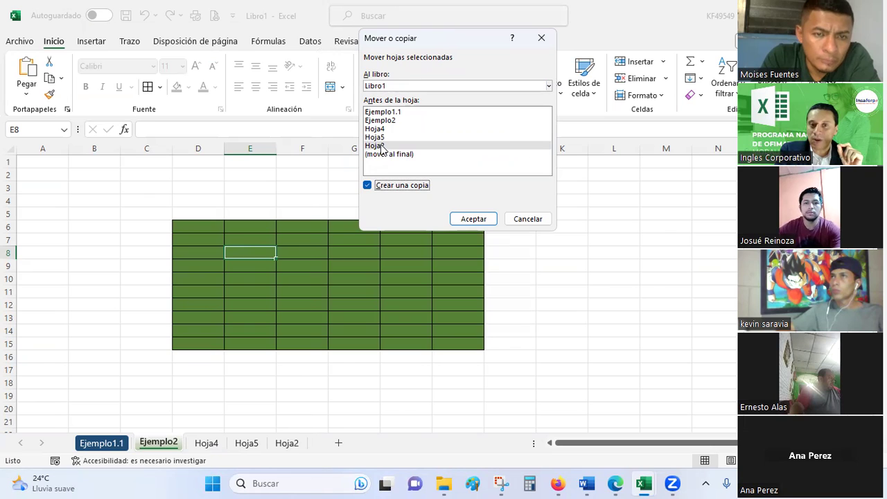
pyautogui.click(474, 219)
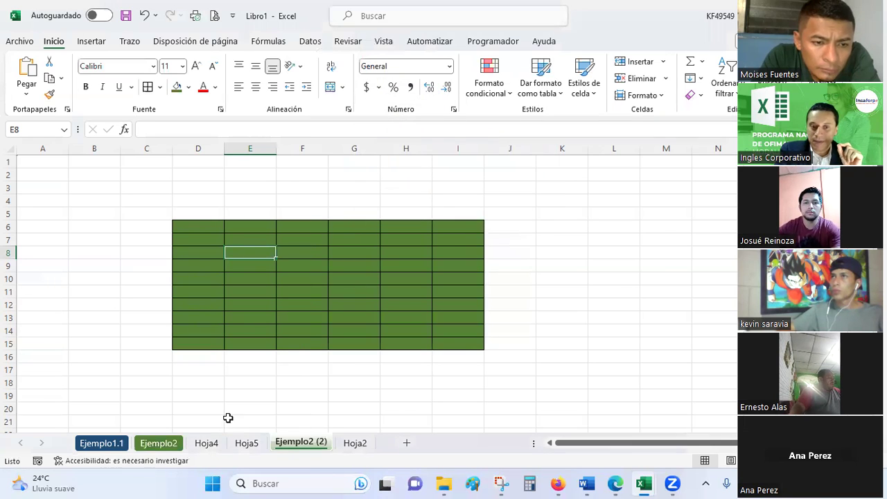
# Compare the green D6:I15 range on Ejemplo2 (2) with the original Ejemplo2
pyautogui.click(166, 444)
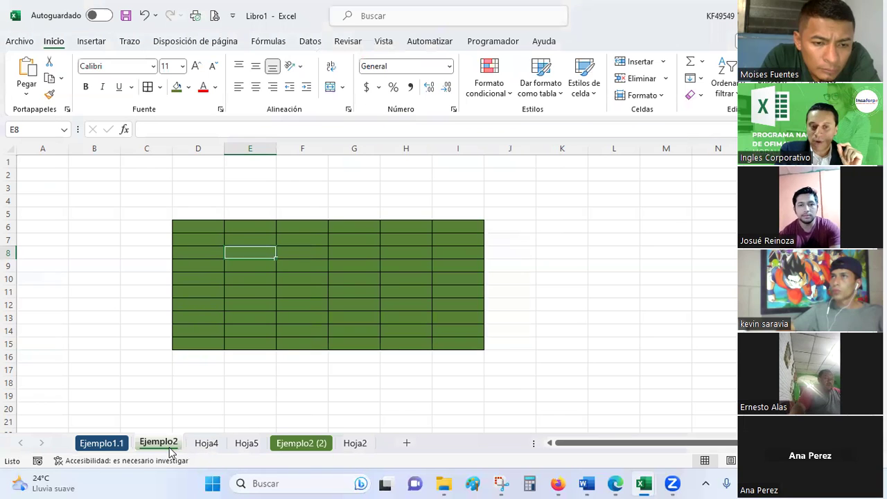
pyautogui.click(307, 445)
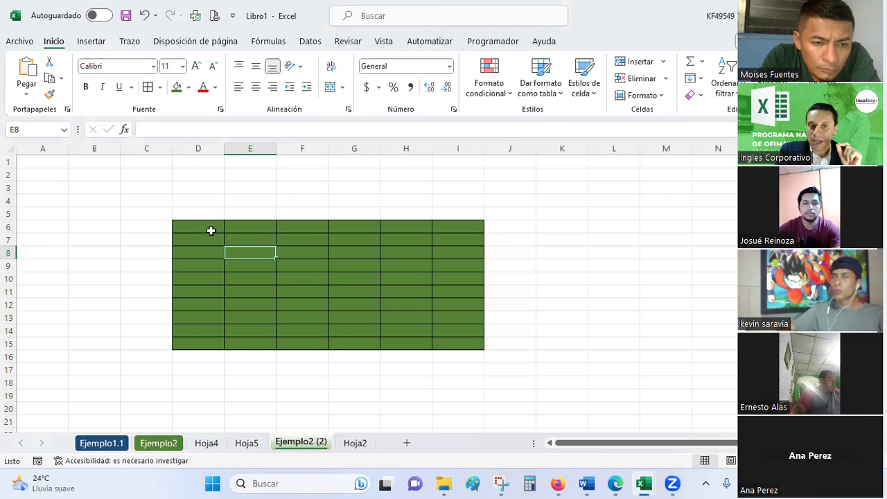
pyautogui.moveTo(208, 230); pyautogui.dragTo(470, 343)
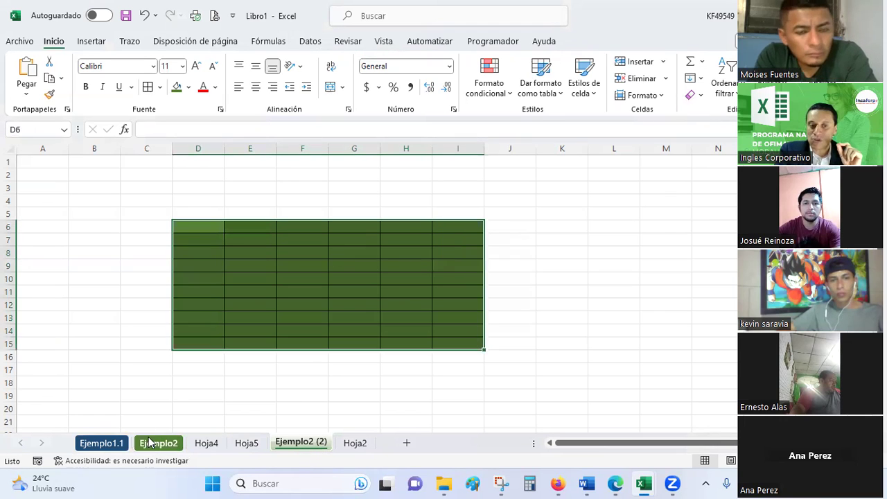
pyautogui.hotkey('ctrl', 'pageup')
pyautogui.click(313, 288)
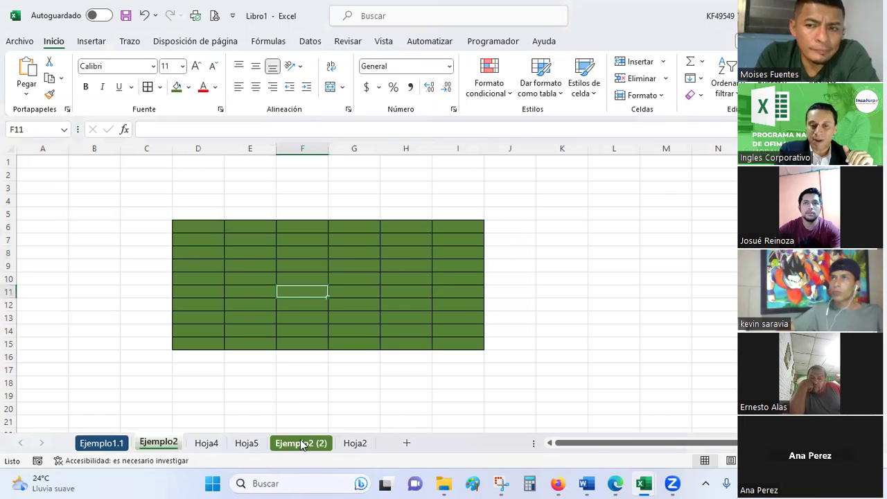
pyautogui.hotkey('ctrl', 'pagedown')
pyautogui.click(566, 196)
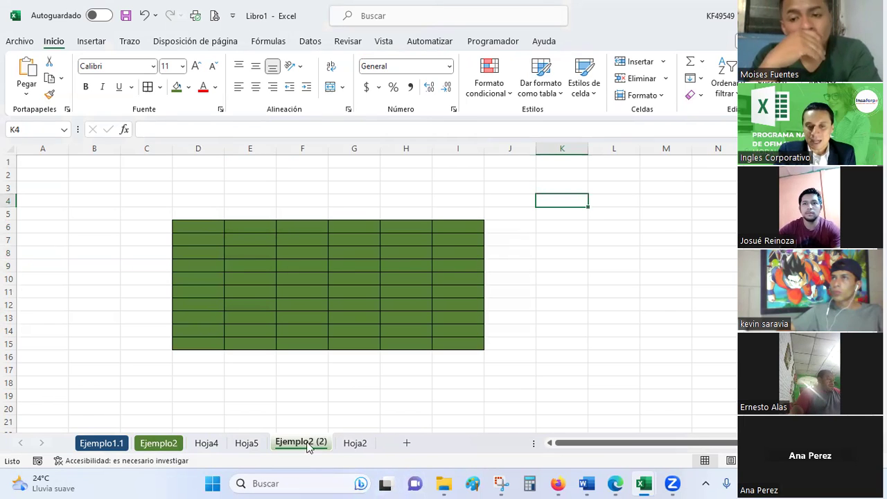
pyautogui.click(315, 411)
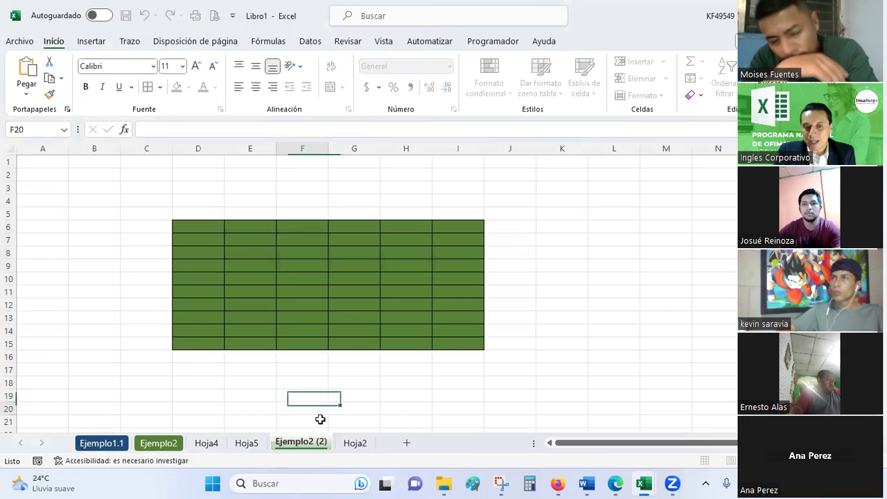
# Rename Ejemplo2 (2) to Ejemplo3, move it right after Ejemplo2, and return to Ejemplo2
pyautogui.rightClick(311, 447)
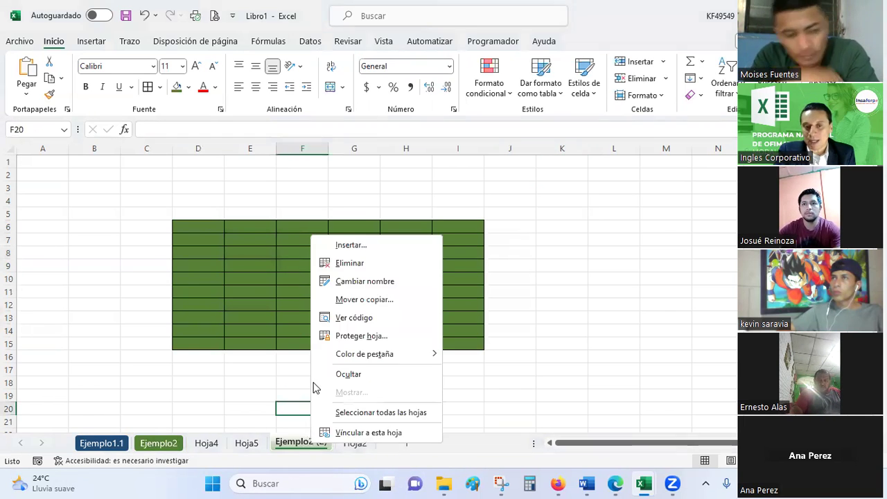
pyautogui.click(348, 281)
pyautogui.moveTo(309, 444); pyautogui.dragTo(333, 442)
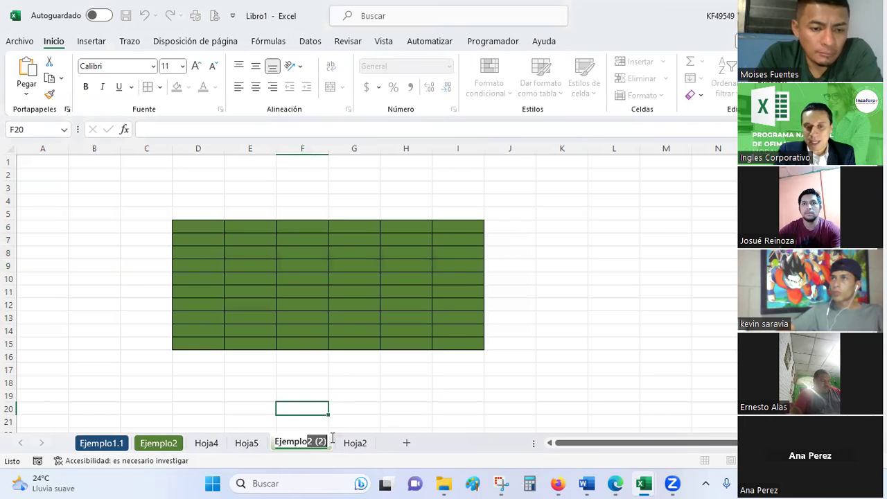
pyautogui.write('3')
pyautogui.click(310, 353)
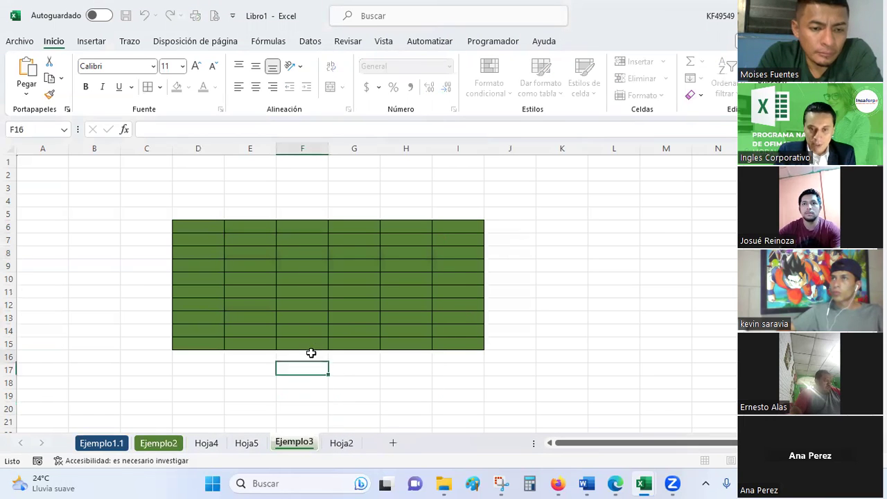
pyautogui.moveTo(263, 435); pyautogui.dragTo(203, 444)
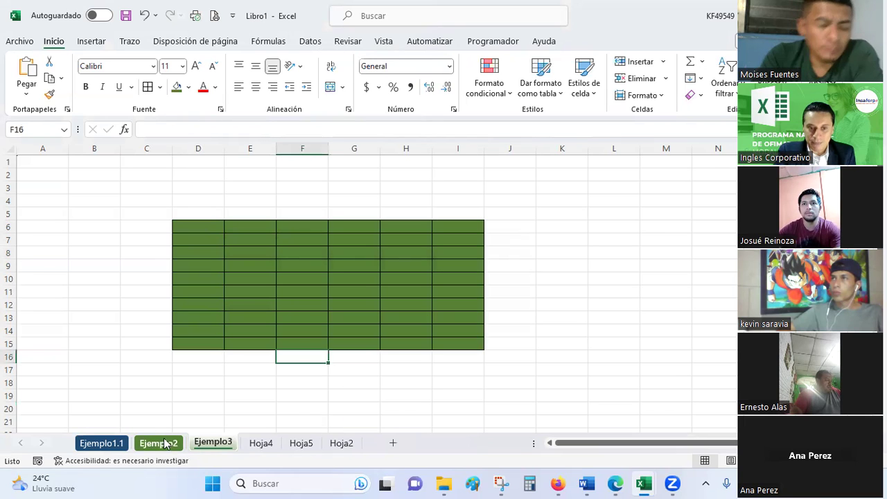
pyautogui.click(174, 444)
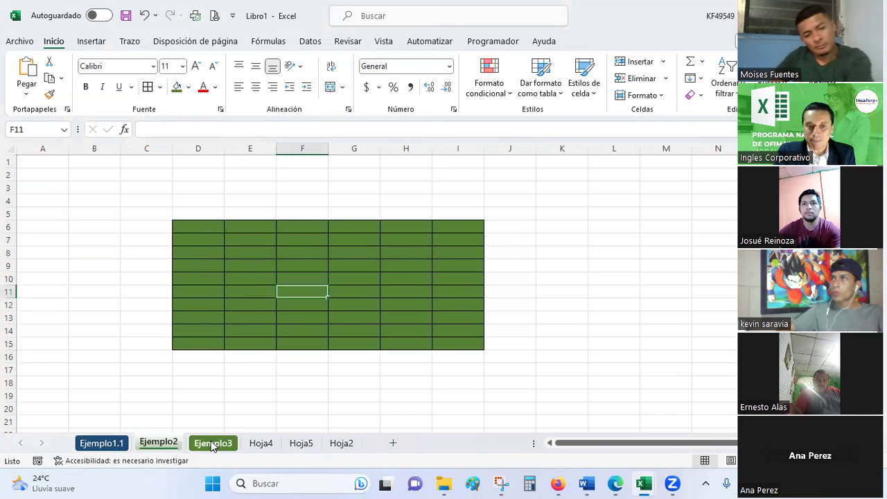
pyautogui.click(203, 442)
pyautogui.click(174, 443)
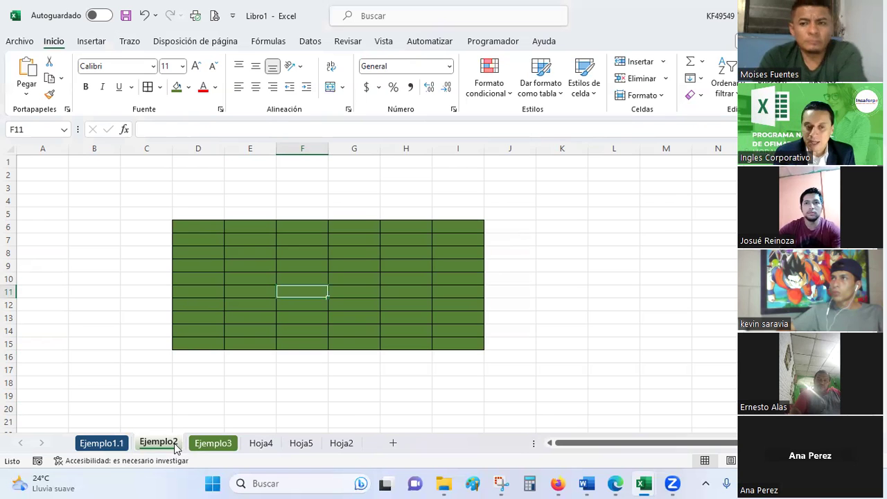
# Copy Ejemplo2 into (nuevo libro) with Crear una copia ticked, creating Libro2
pyautogui.rightClick(174, 443)
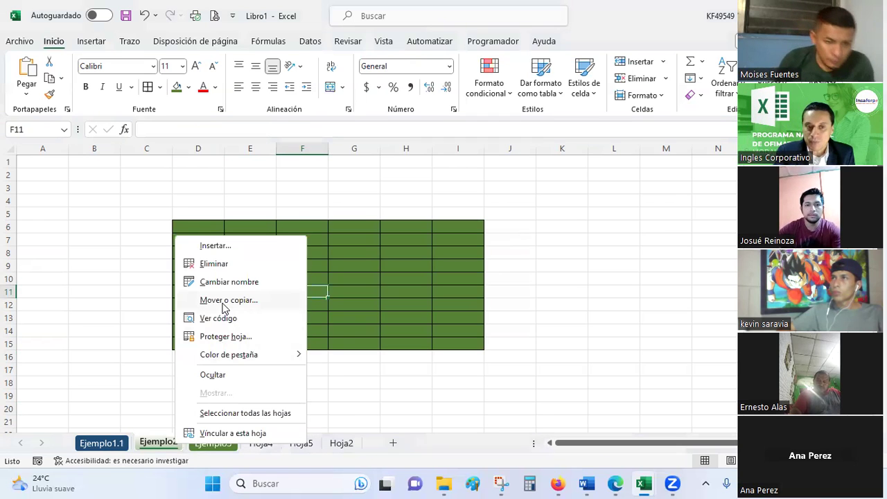
pyautogui.click(223, 302)
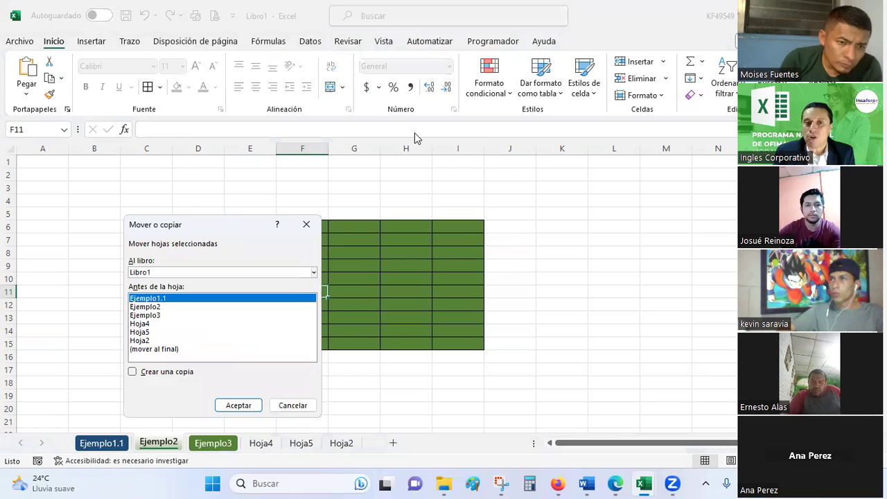
pyautogui.moveTo(212, 225); pyautogui.dragTo(415, 138)
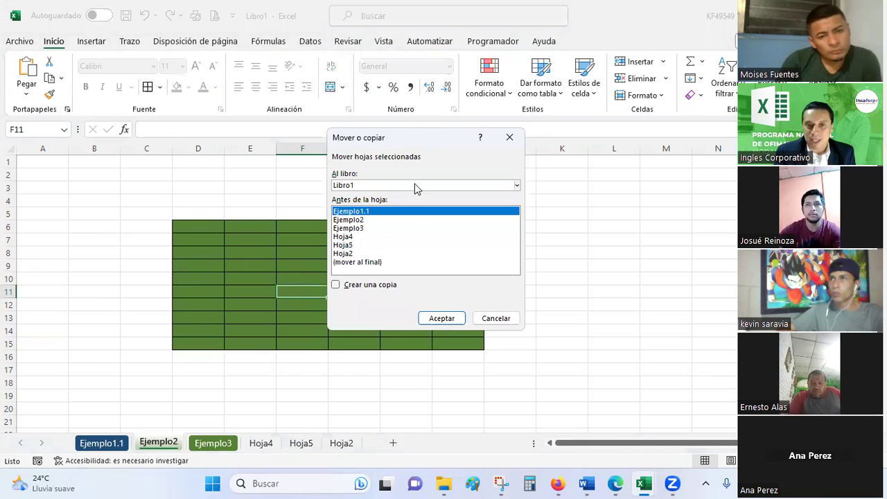
pyautogui.click(360, 219)
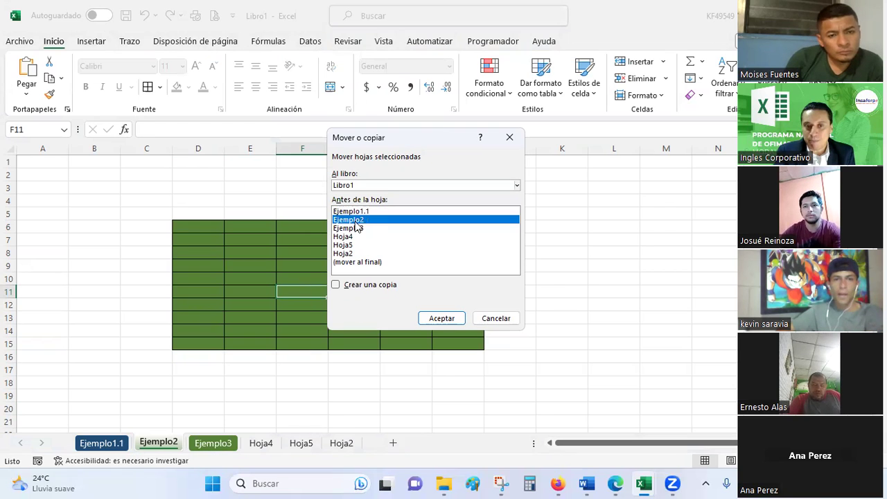
pyautogui.click(337, 284)
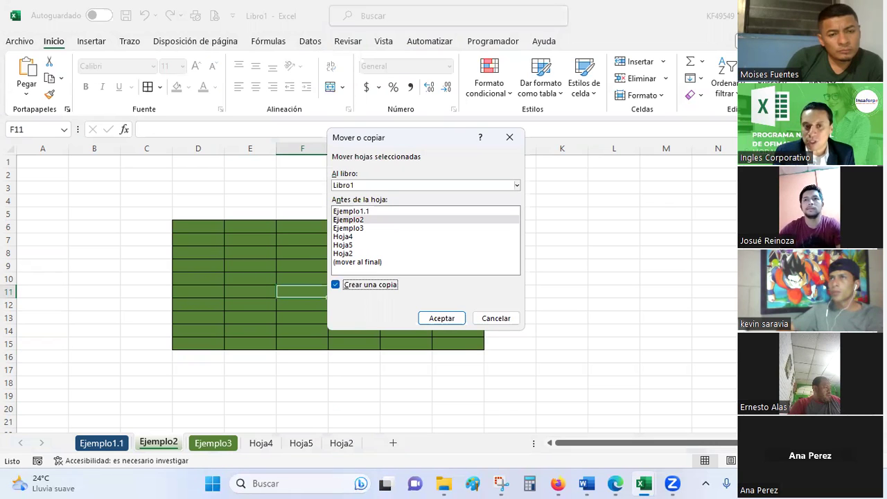
pyautogui.click(516, 185)
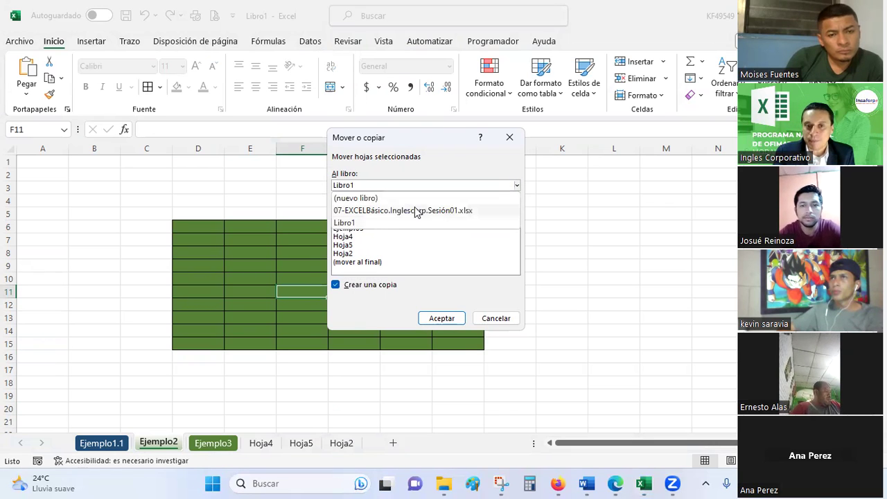
pyautogui.click(378, 212)
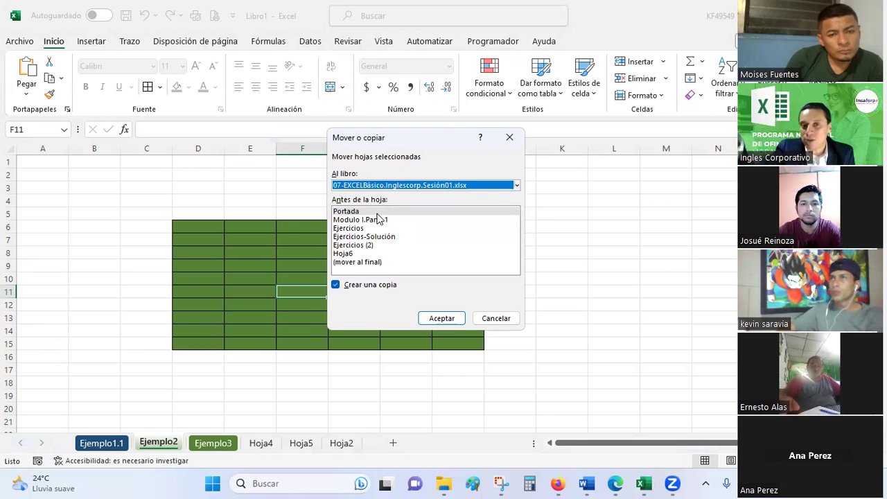
pyautogui.click(516, 185)
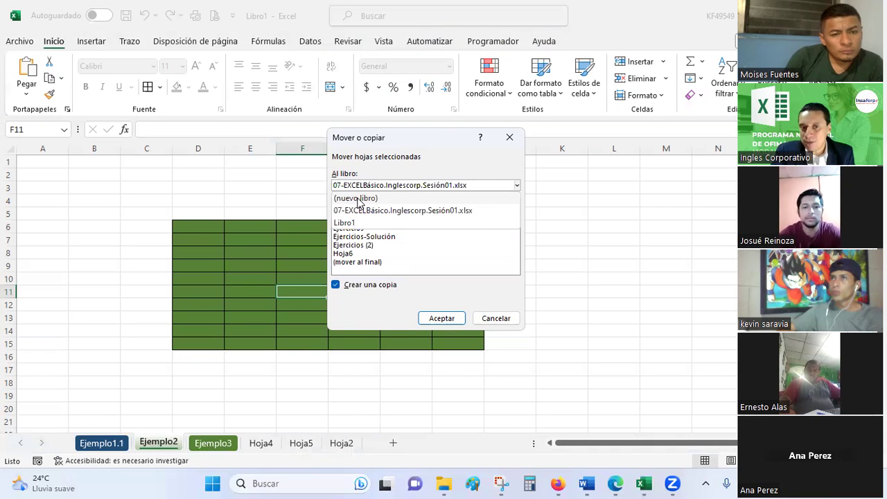
pyautogui.click(357, 198)
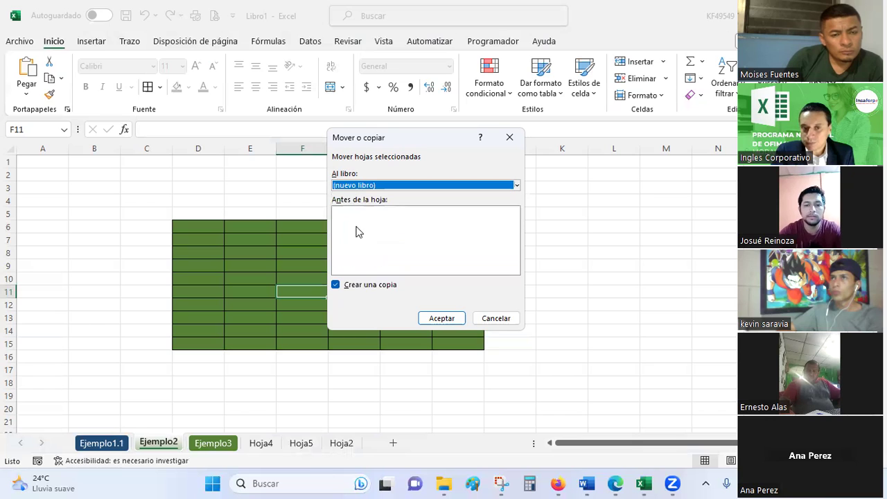
pyautogui.click(442, 319)
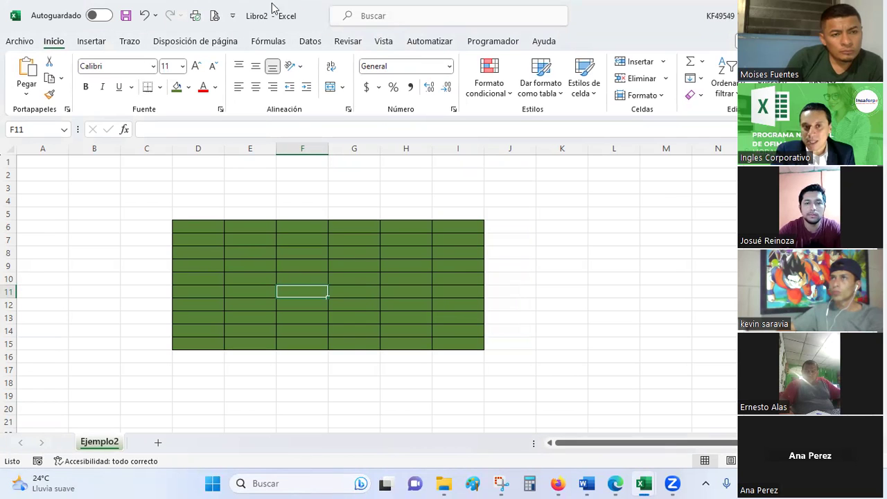
# Switch between the Libro2 and Libro1 windows, ending on Libro1 with cell L8 selected
pyautogui.hotkey('alt', 'Tab')
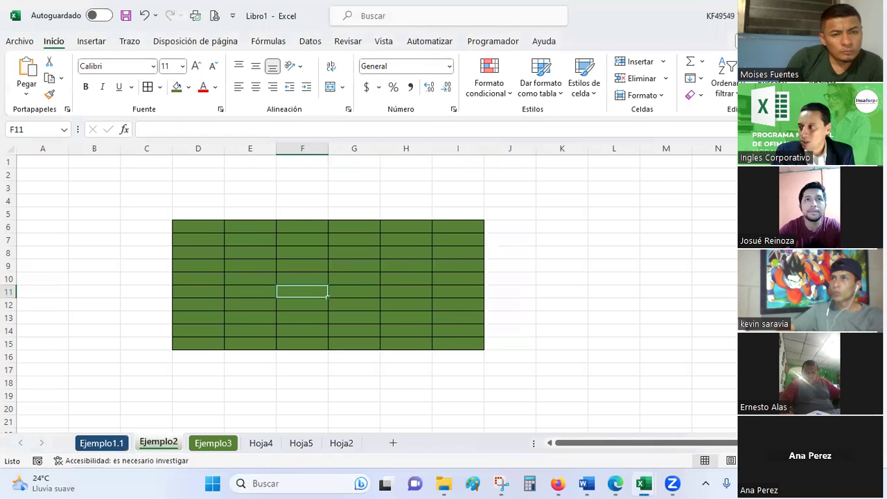
pyautogui.hotkey('alt', 'Tab')
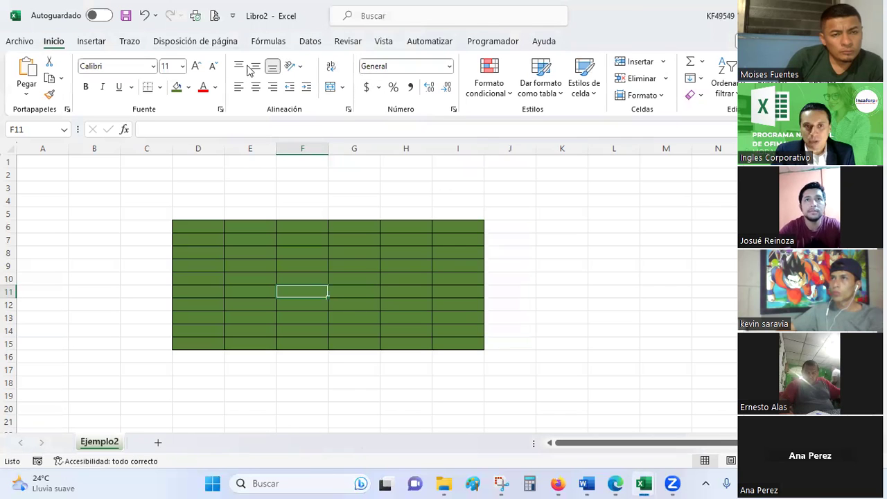
pyautogui.hotkey('alt', 'Tab')
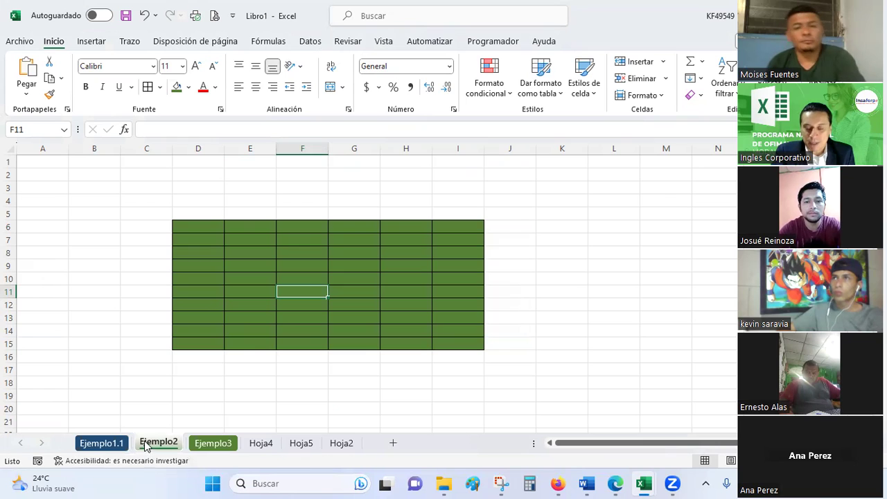
pyautogui.click(626, 252)
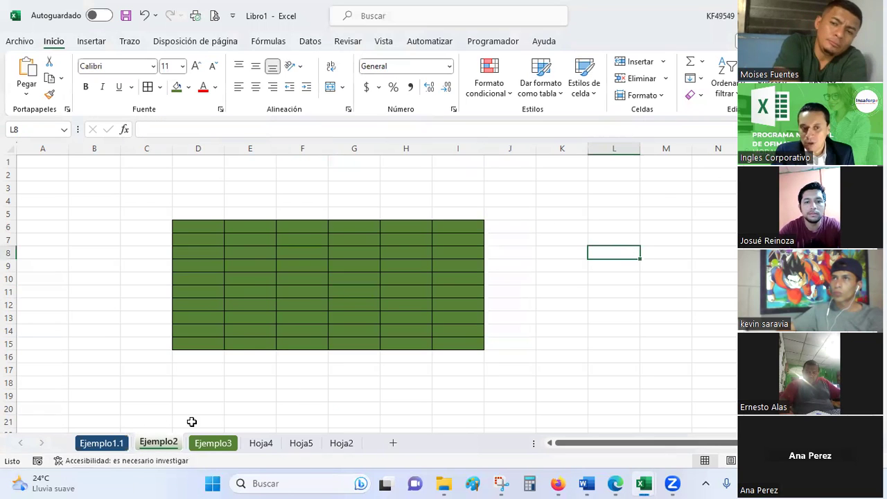
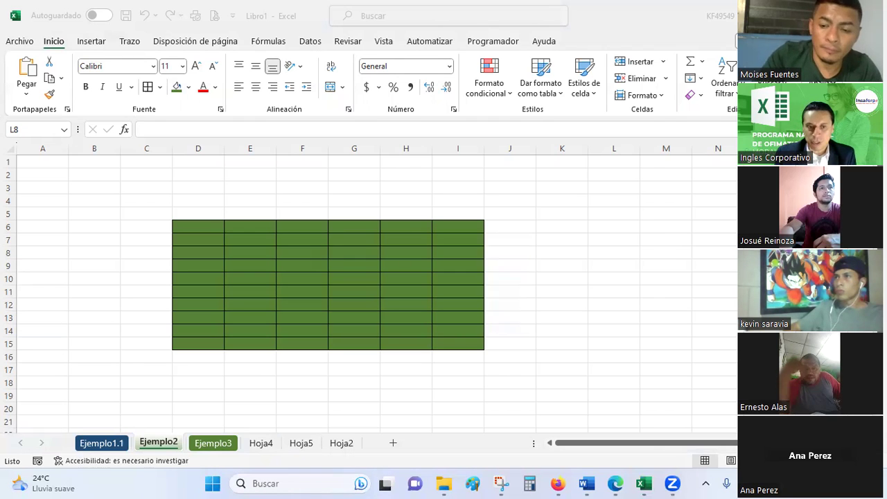
# Bring the current workbook forward and close the Ejemplo2 sheet's options menu without changes
pyautogui.click(164, 446)
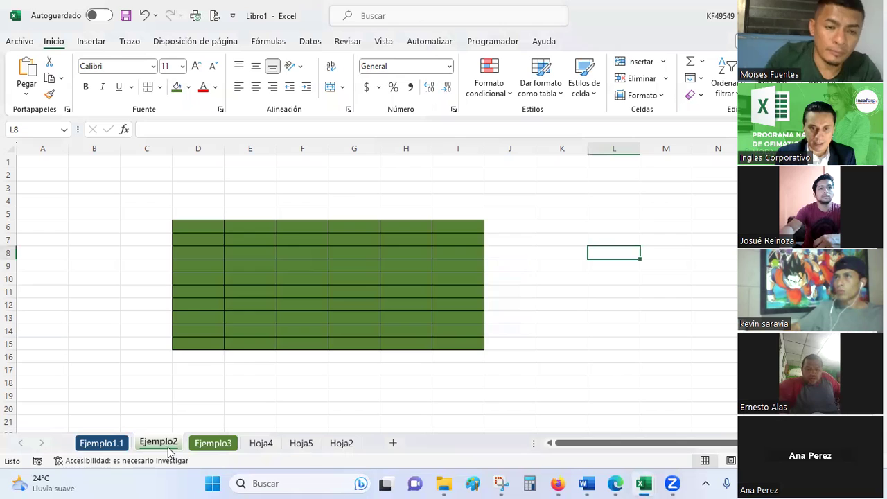
pyautogui.rightClick(168, 452)
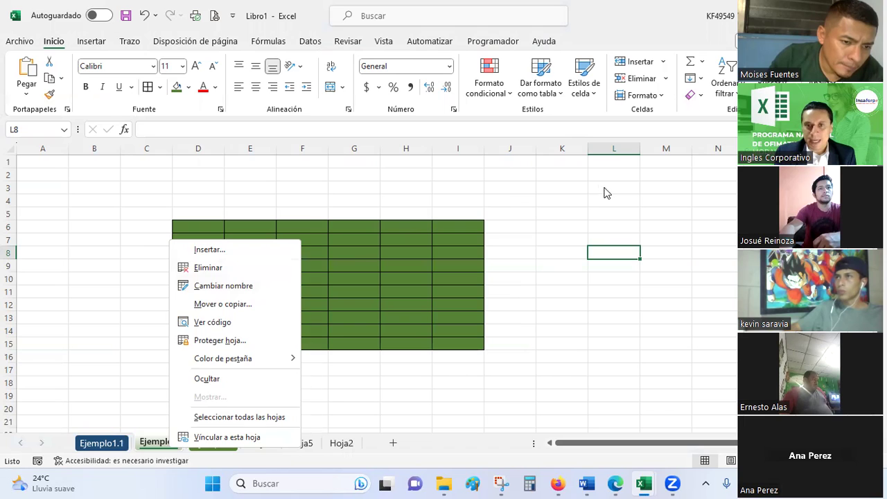
pyautogui.press('Escape')
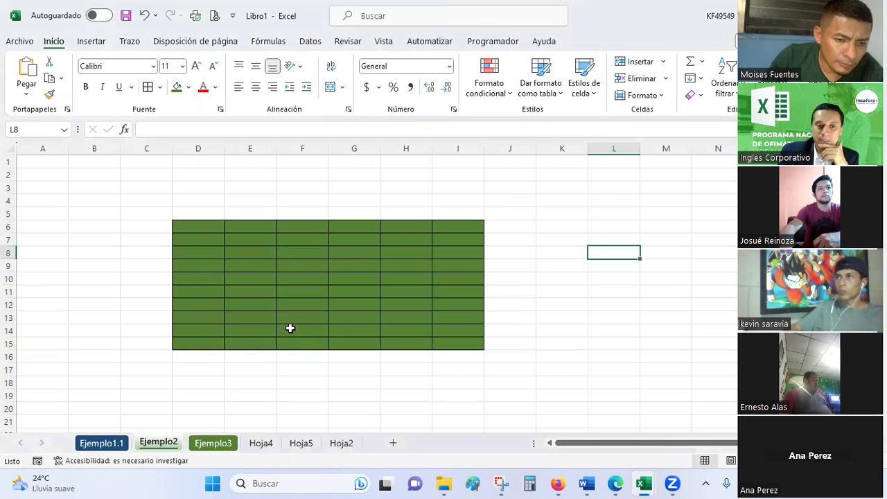
# Switch to the 07-EXCELBásico workbook and scroll down its Modulo I.Parte 1 sheet
pyautogui.moveTo(656, 479)
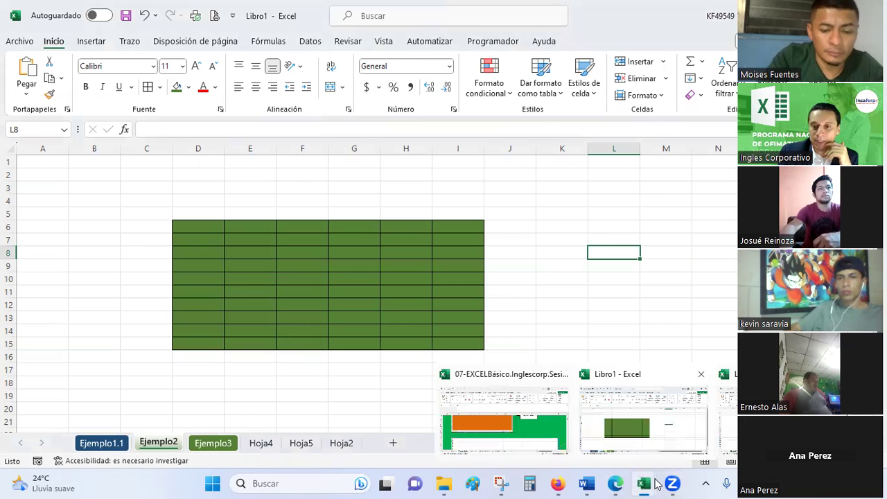
pyautogui.click(468, 411)
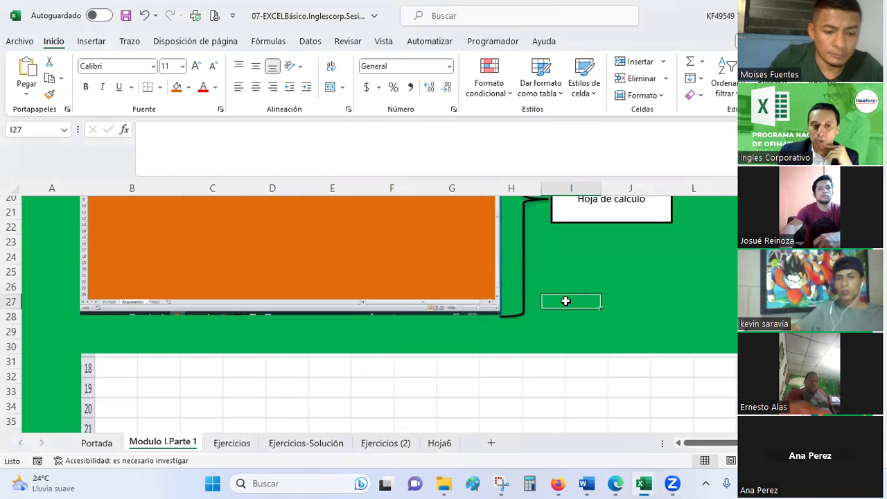
pyautogui.scroll(-5, 565, 301)
pyautogui.scroll(-4, 566, 301)
pyautogui.scroll(-5, 565, 301)
pyautogui.scroll(-5, 566, 301)
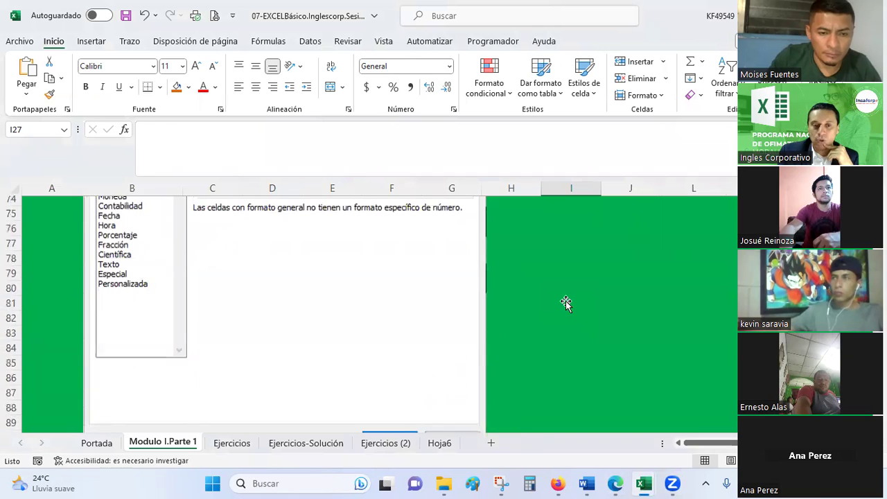
pyautogui.scroll(-3, 566, 301)
pyautogui.scroll(-6, 566, 300)
pyautogui.scroll(-5, 565, 301)
pyautogui.scroll(-2, 565, 300)
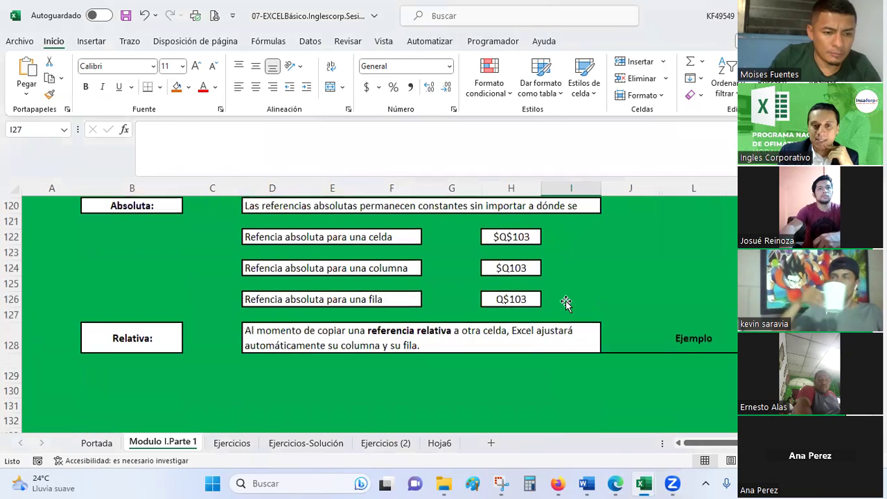
pyautogui.scroll(2, 565, 301)
pyautogui.scroll(1, 566, 301)
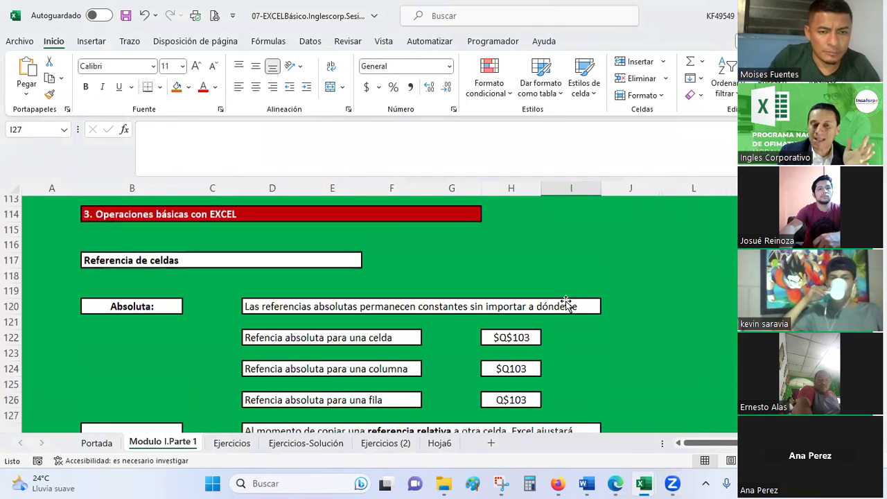
pyautogui.scroll(-1, 566, 300)
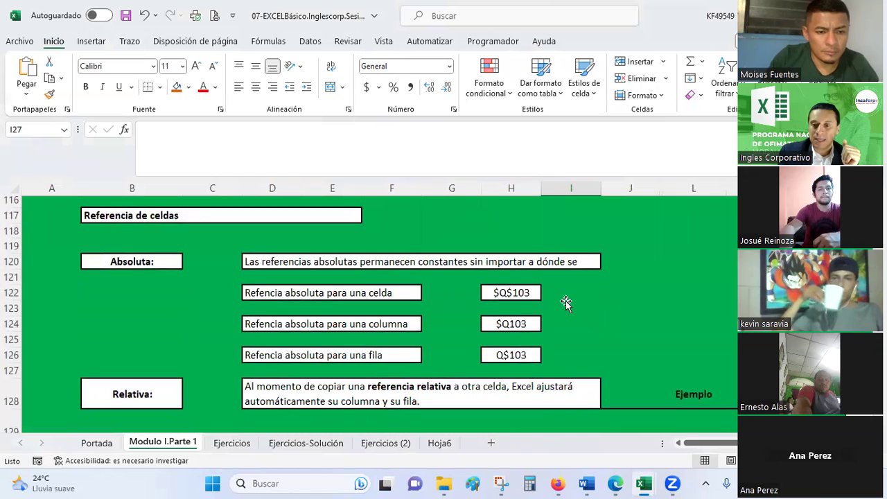
pyautogui.scroll(-1, 565, 300)
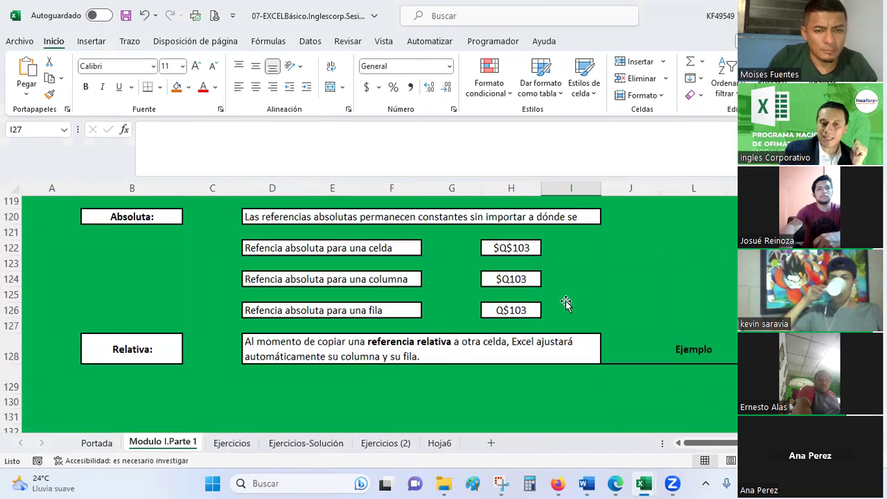
pyautogui.scroll(-2, 565, 302)
pyautogui.scroll(1, 565, 302)
pyautogui.scroll(2, 565, 302)
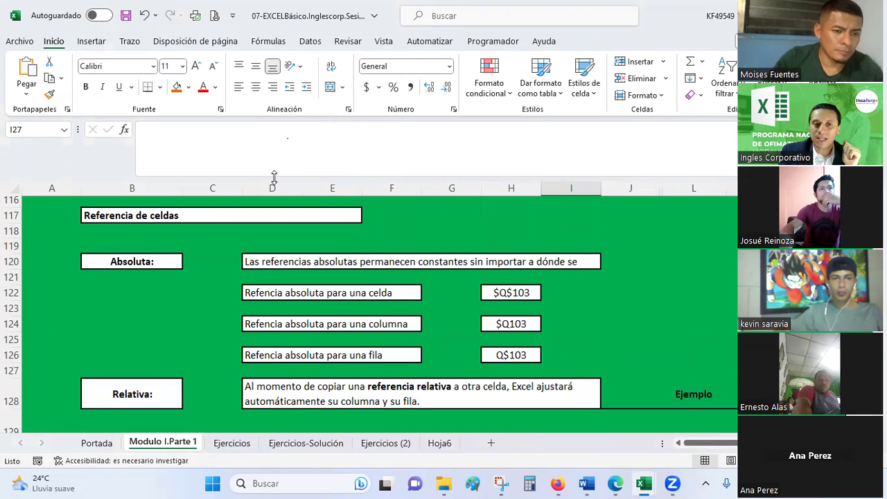
# Collapse the formula bar to one line, select G60, and scroll down to Uso de formulas básicas
pyautogui.moveTo(275, 175); pyautogui.dragTo(277, 135)
pyautogui.scroll(20, 278, 135)
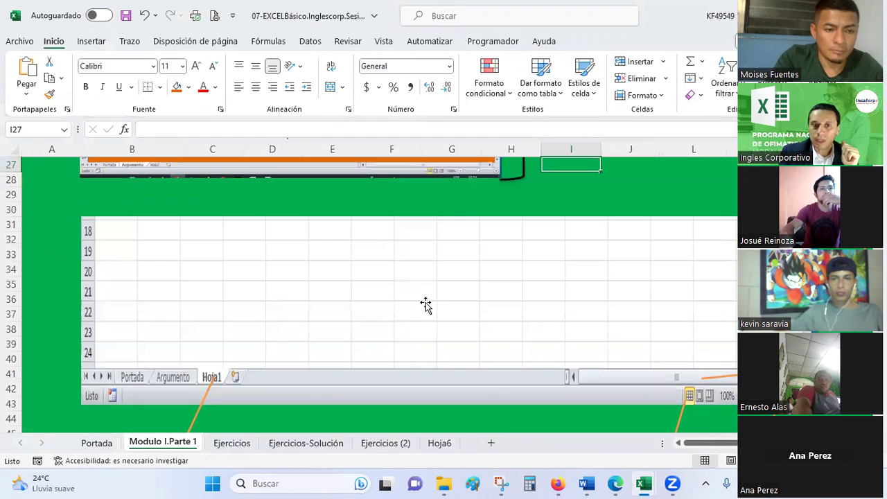
pyautogui.scroll(-5, 425, 305)
pyautogui.scroll(-3, 425, 305)
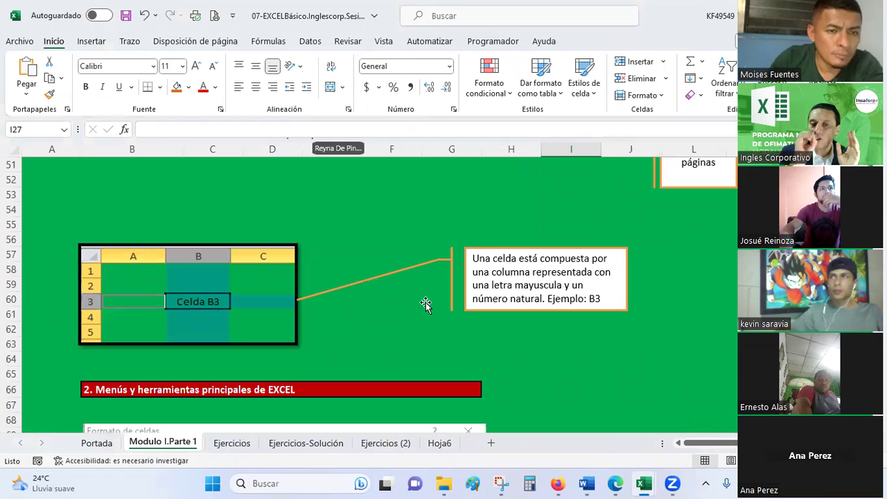
pyautogui.click(426, 305)
pyautogui.scroll(-3, 374, 350)
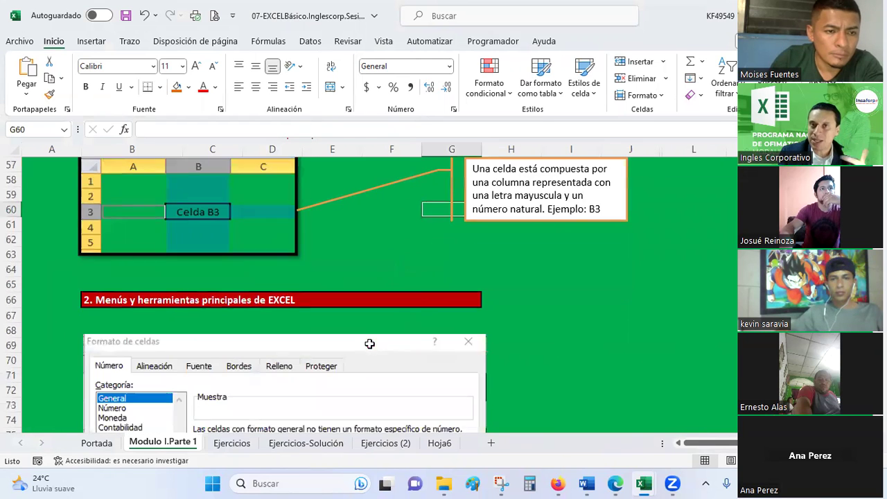
pyautogui.scroll(-2, 371, 347)
pyautogui.scroll(-4, 370, 346)
pyautogui.scroll(-6, 371, 346)
pyautogui.scroll(-7, 370, 346)
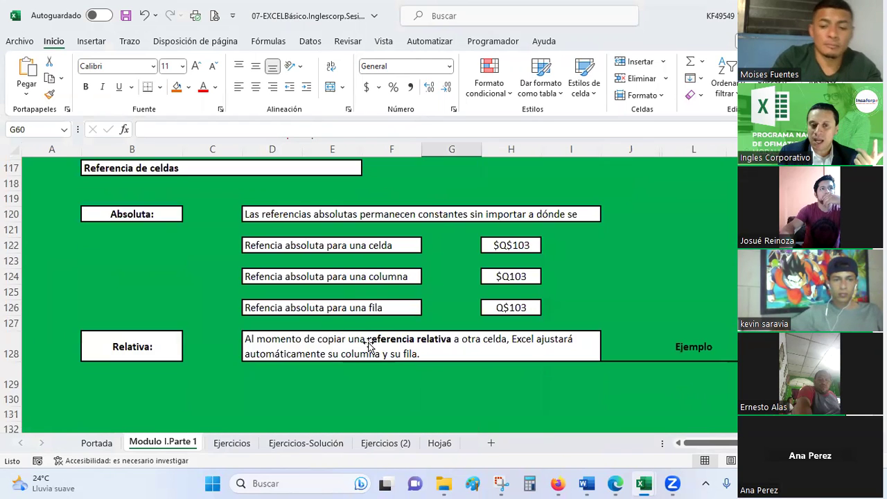
pyautogui.scroll(-2, 369, 347)
pyautogui.scroll(-6, 369, 347)
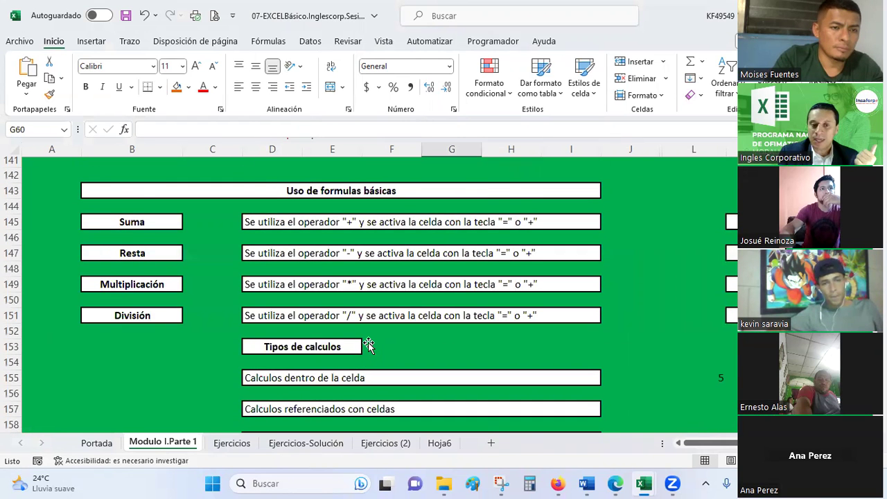
pyautogui.scroll(-2, 369, 346)
pyautogui.scroll(-2, 369, 346)
pyautogui.scroll(2, 369, 346)
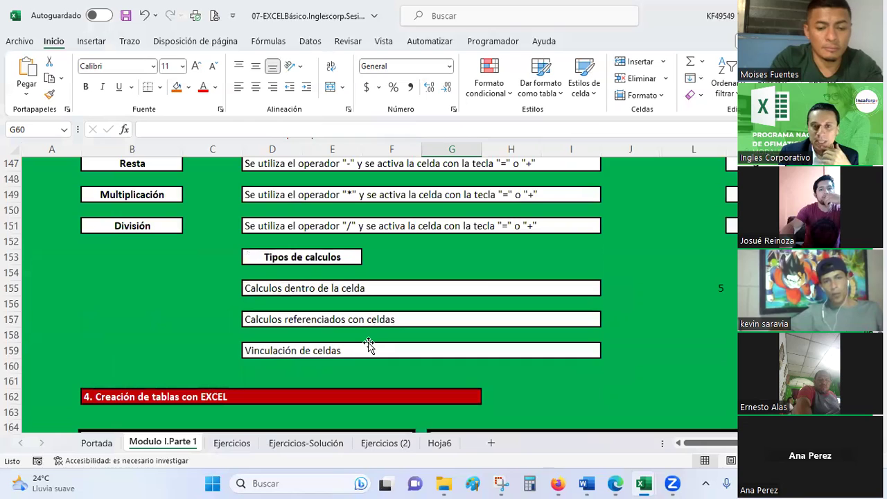
pyautogui.scroll(2, 368, 345)
pyautogui.scroll(-1, 369, 346)
pyautogui.scroll(-1, 369, 345)
pyautogui.scroll(3, 368, 345)
pyautogui.scroll(5, 369, 346)
pyautogui.scroll(5, 369, 345)
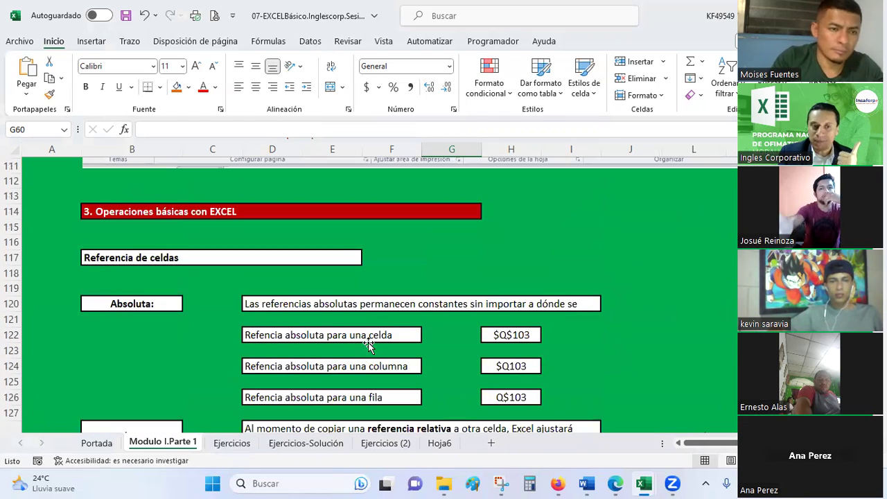
pyautogui.scroll(-3, 368, 345)
pyautogui.scroll(-5, 369, 345)
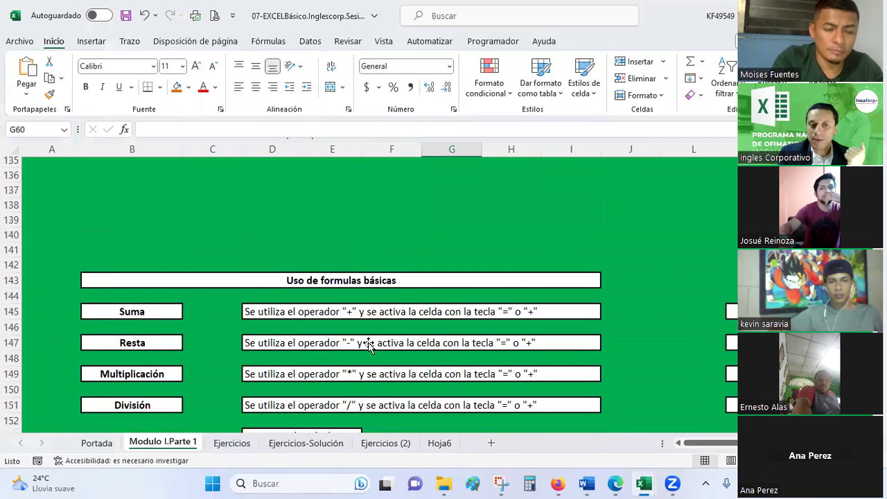
pyautogui.scroll(-2, 368, 345)
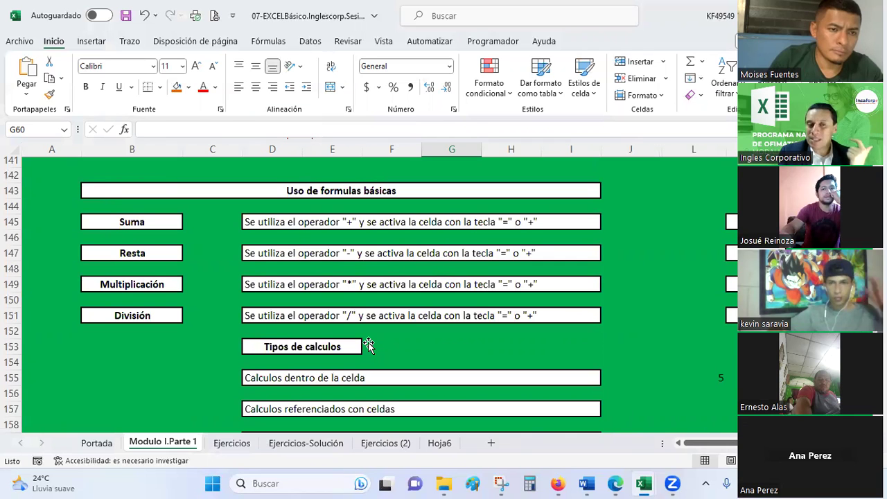
pyautogui.scroll(-2, 369, 345)
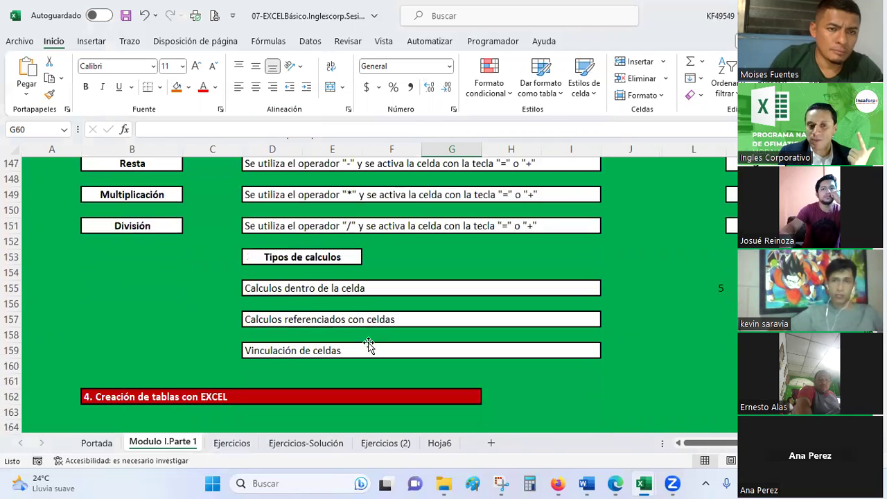
pyautogui.scroll(-4, 369, 346)
pyautogui.scroll(-1, 368, 345)
pyautogui.scroll(-7, 369, 345)
pyautogui.scroll(-1, 369, 345)
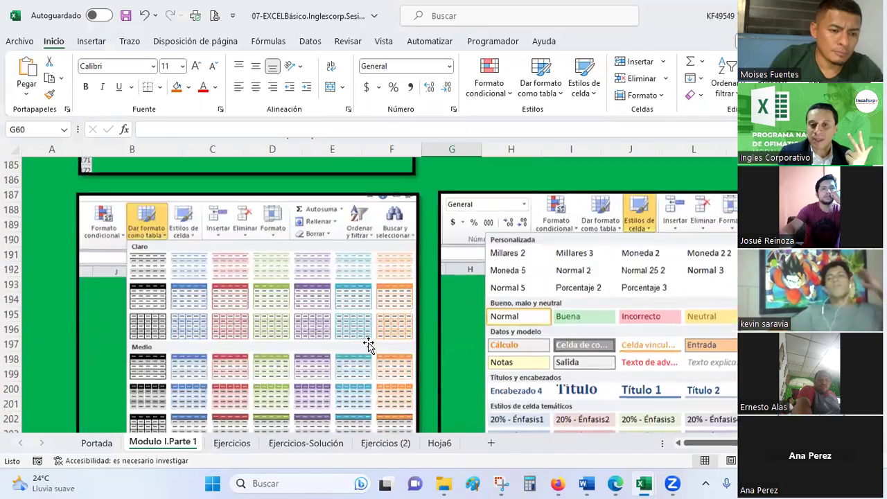
pyautogui.scroll(-6, 369, 345)
pyautogui.scroll(13, 369, 346)
pyautogui.scroll(4, 369, 346)
pyautogui.scroll(1, 369, 345)
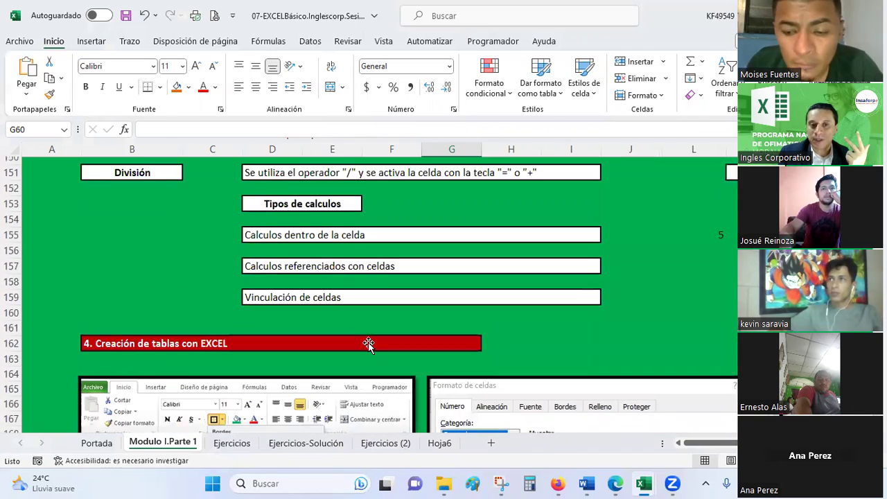
# Select the Calculos dentro de la celda, Calculos referenciados con celdas and Vinculación de celdas entries
pyautogui.click(297, 244)
pyautogui.click(317, 272)
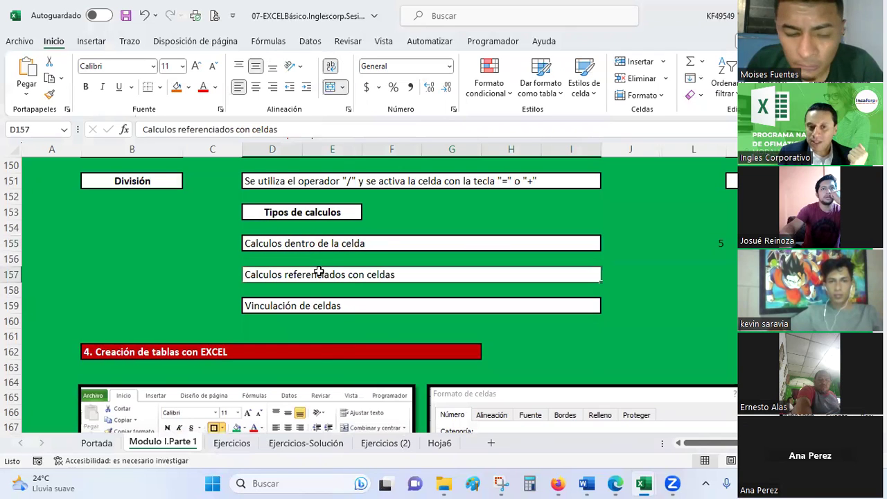
pyautogui.click(290, 306)
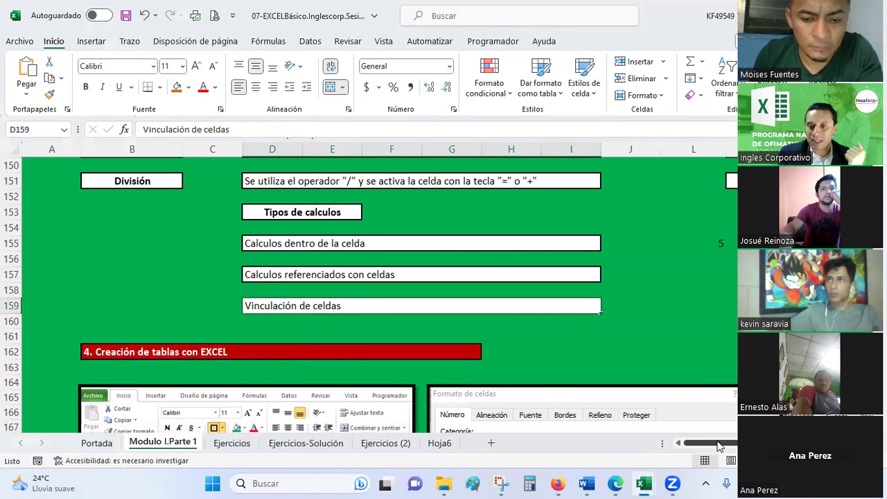
# Scroll right and up to the 10-product sales table in columns O–T
pyautogui.hscroll(2, 718, 447)
pyautogui.hscroll(2, 718, 447)
pyautogui.scroll(3, 481, 277)
pyautogui.scroll(1, 481, 277)
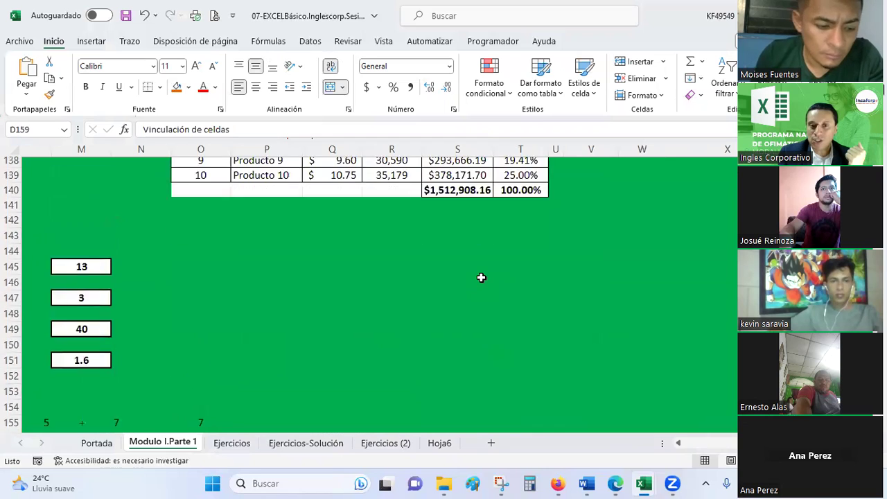
pyautogui.scroll(2, 481, 278)
pyautogui.scroll(3, 481, 277)
pyautogui.scroll(-2, 481, 278)
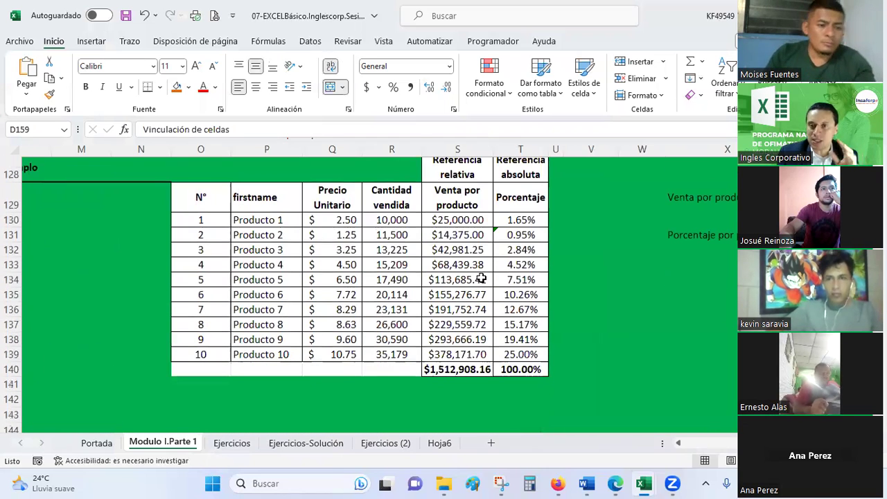